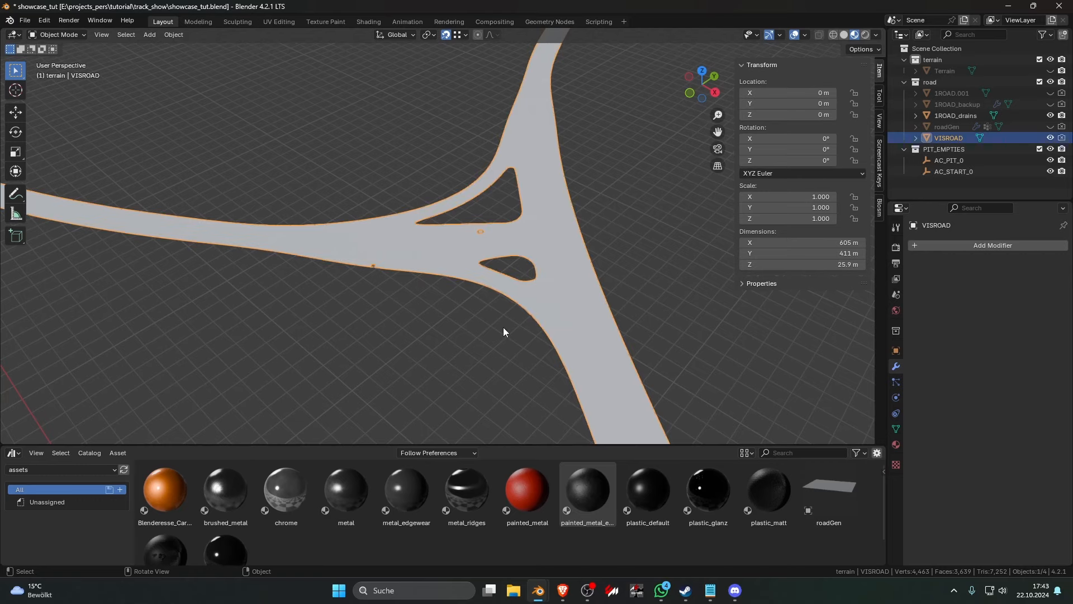
pyautogui.click(503, 327)
pyautogui.click(579, 290)
pyautogui.click(609, 291)
pyautogui.click(588, 282)
pyautogui.moveTo(615, 270); pyautogui.dragTo(607, 230, button='middle')
pyautogui.scroll(-2, 552, 233)
pyautogui.scroll(-2, 514, 222)
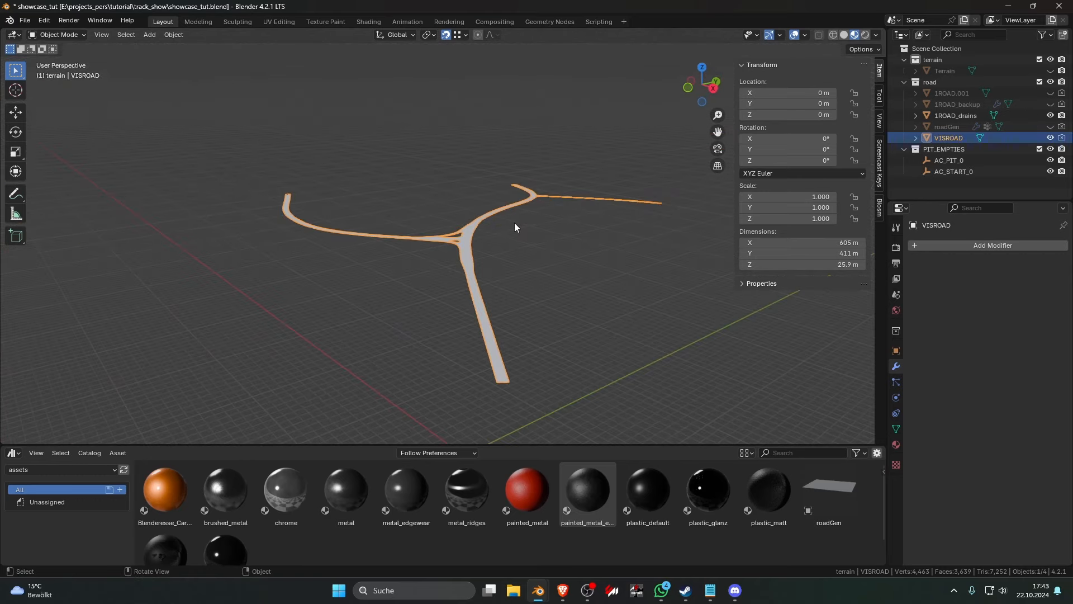
pyautogui.moveTo(509, 229); pyautogui.dragTo(579, 288, button='middle')
pyautogui.scroll(3, 528, 250)
# Select all non-manifold boundary geometry of the VISROAD mesh in Edit Mode
pyautogui.press('Tab')
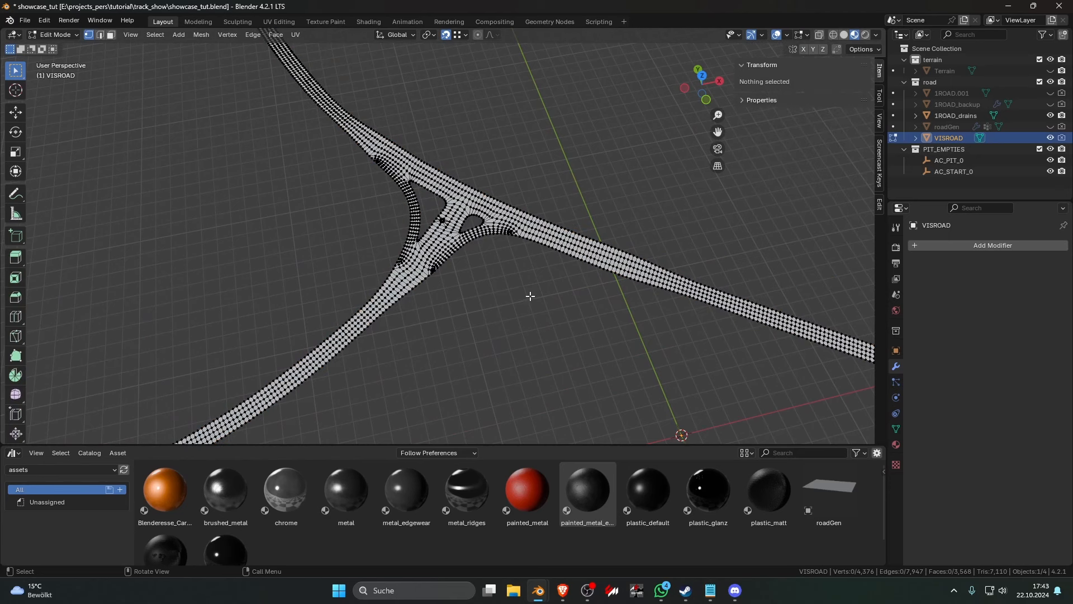
pyautogui.click(158, 37)
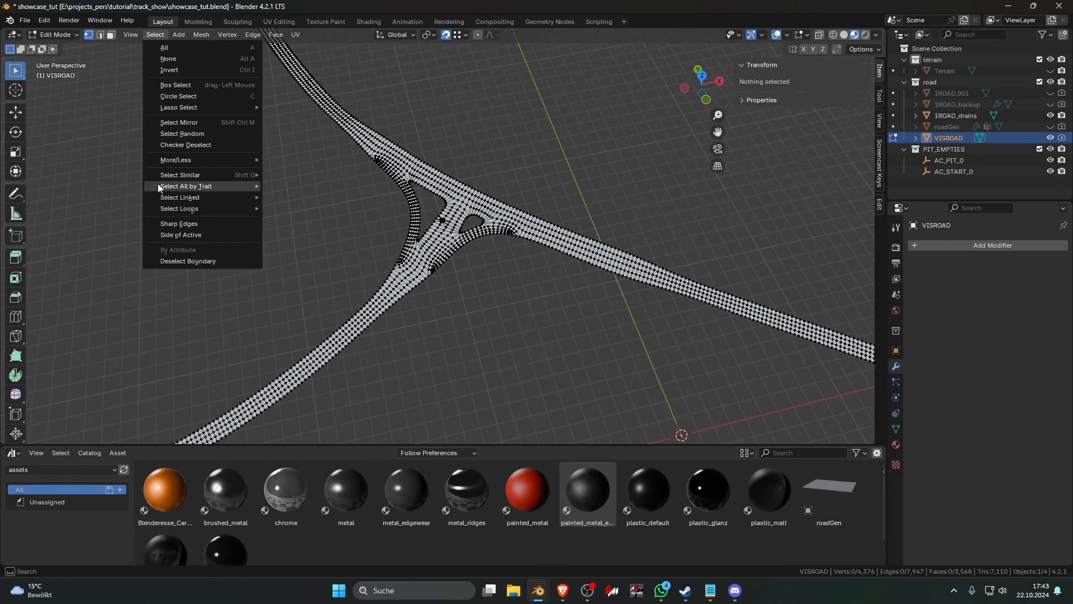
pyautogui.moveTo(184, 186)
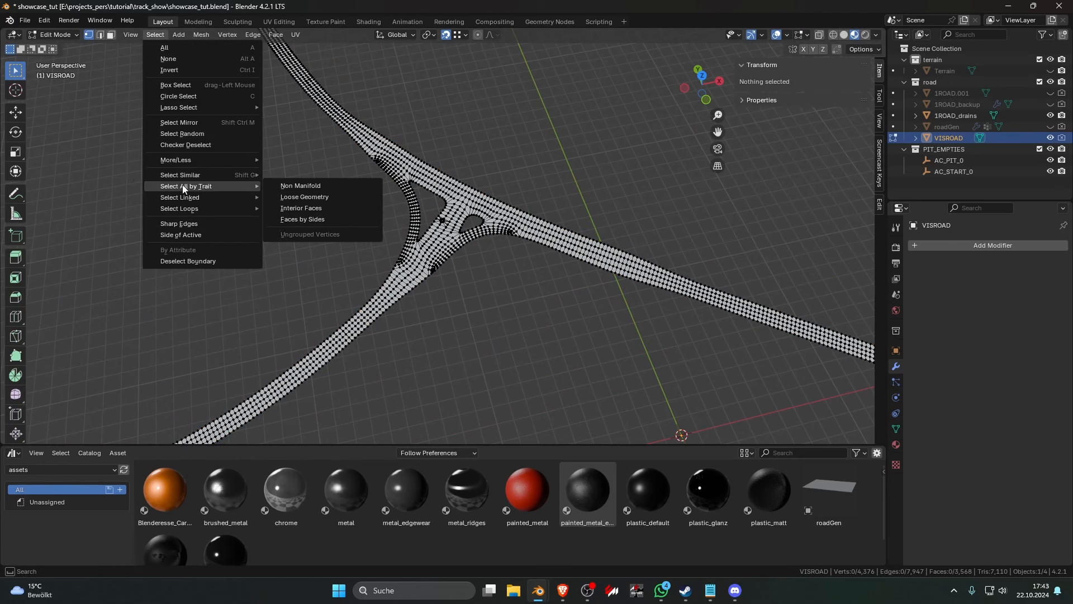
pyautogui.click(323, 185)
pyautogui.scroll(-5, 324, 183)
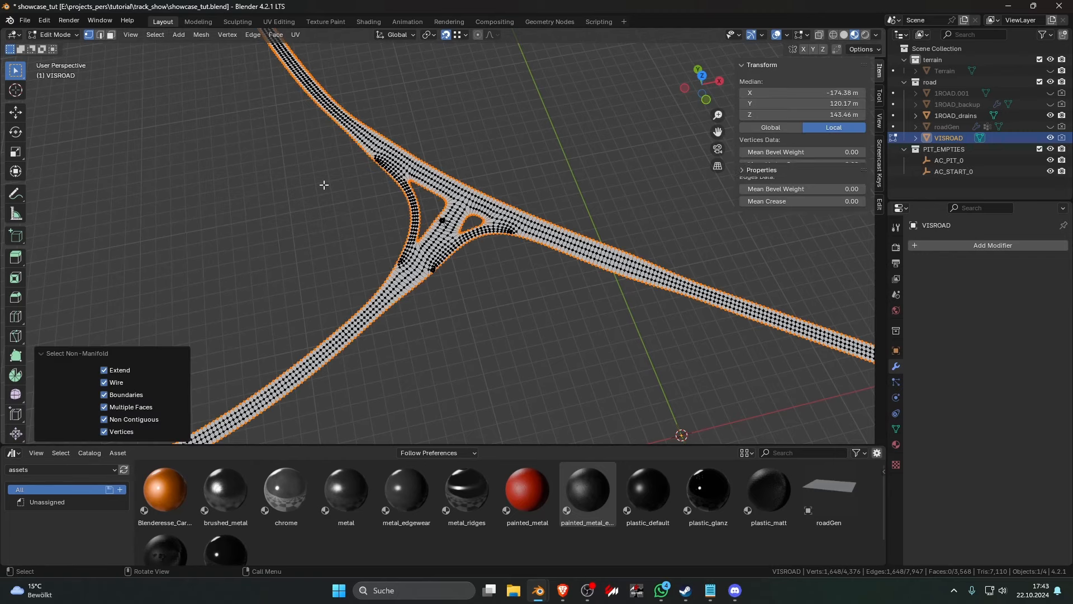
pyautogui.scroll(-4, 493, 240)
pyautogui.scroll(10, 570, 278)
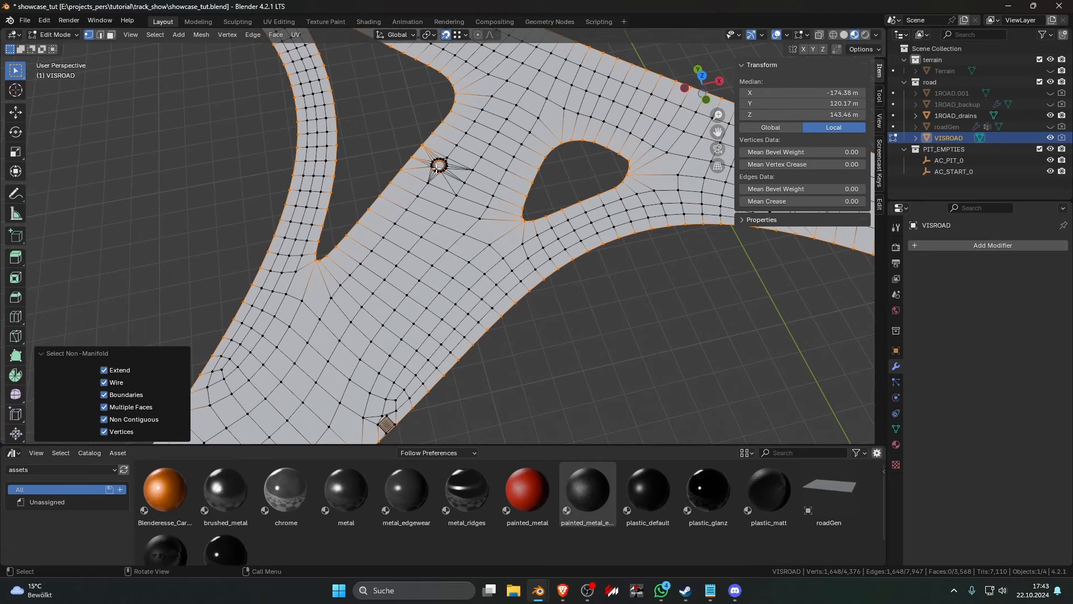
pyautogui.scroll(-8, 491, 238)
# Duplicate the selected road boundary in place and separate the copy into its own object
pyautogui.press('e')
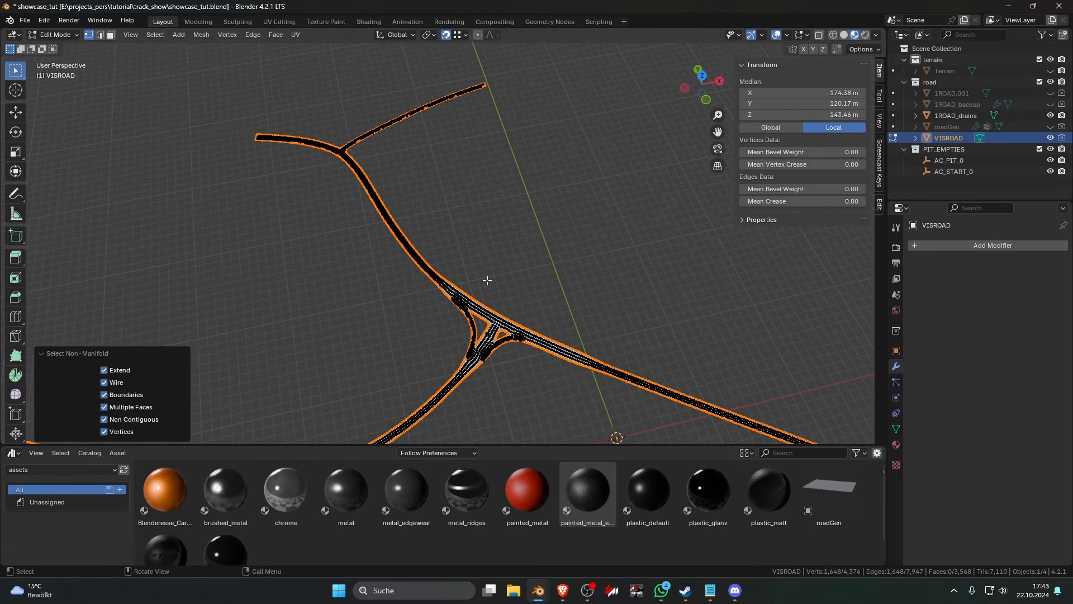
pyautogui.rightClick(503, 248)
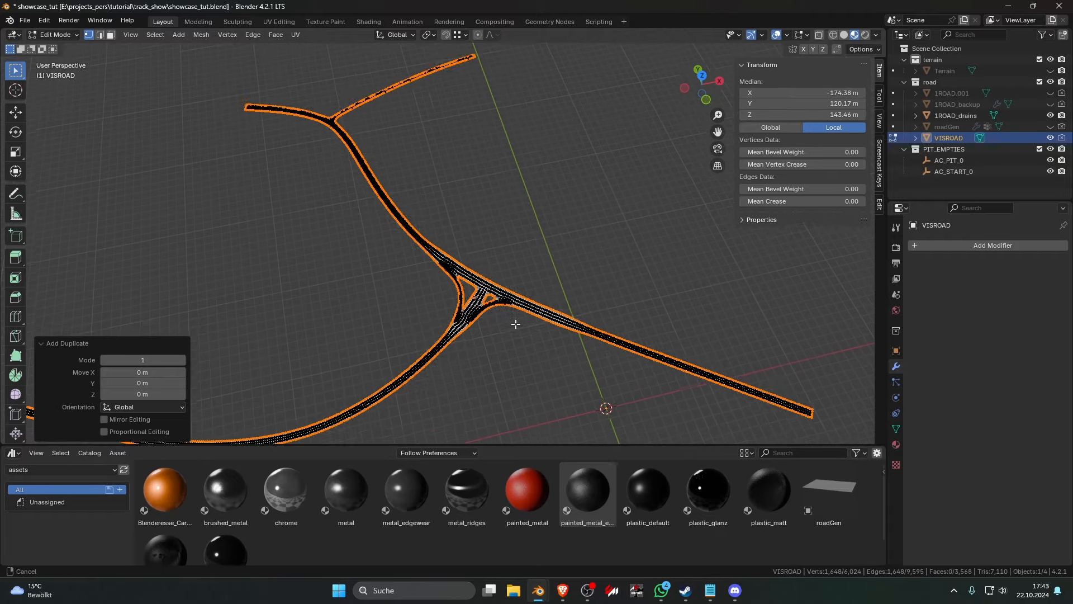
pyautogui.scroll(10, 515, 321)
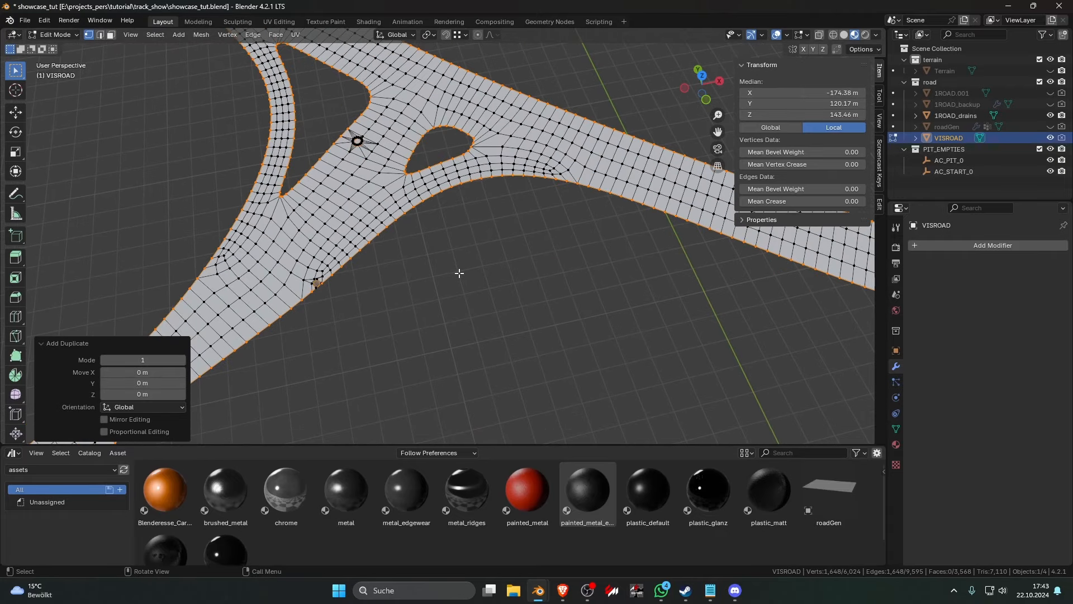
pyautogui.press('p')
pyautogui.click(459, 273)
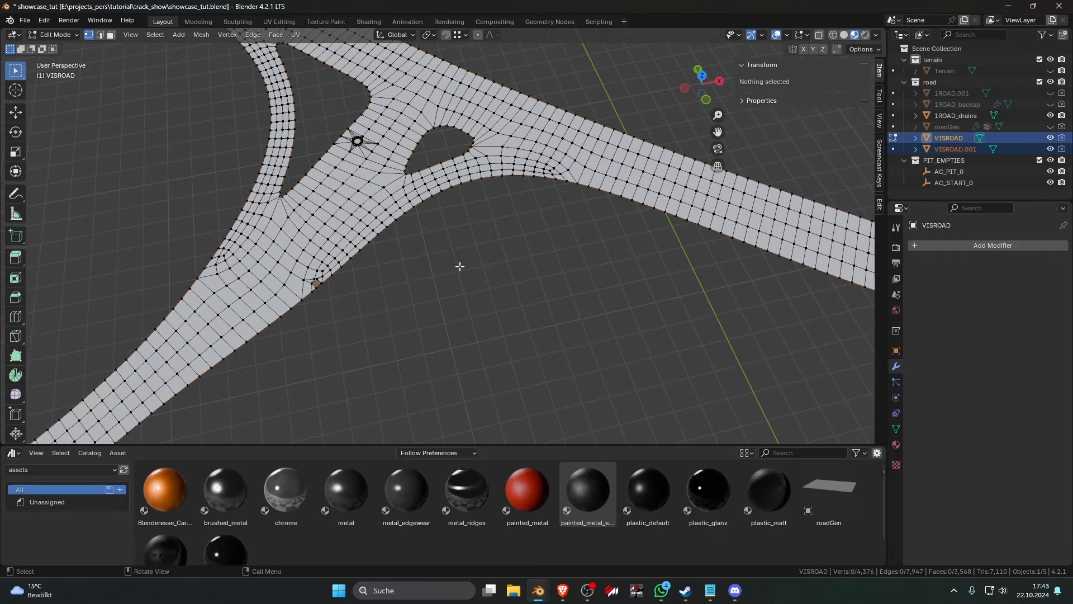
# Edit the separated outline object and select its round manhole loop and the linked square drain outline at the junction
pyautogui.press('Tab')
pyautogui.click(434, 196)
pyautogui.press('Tab')
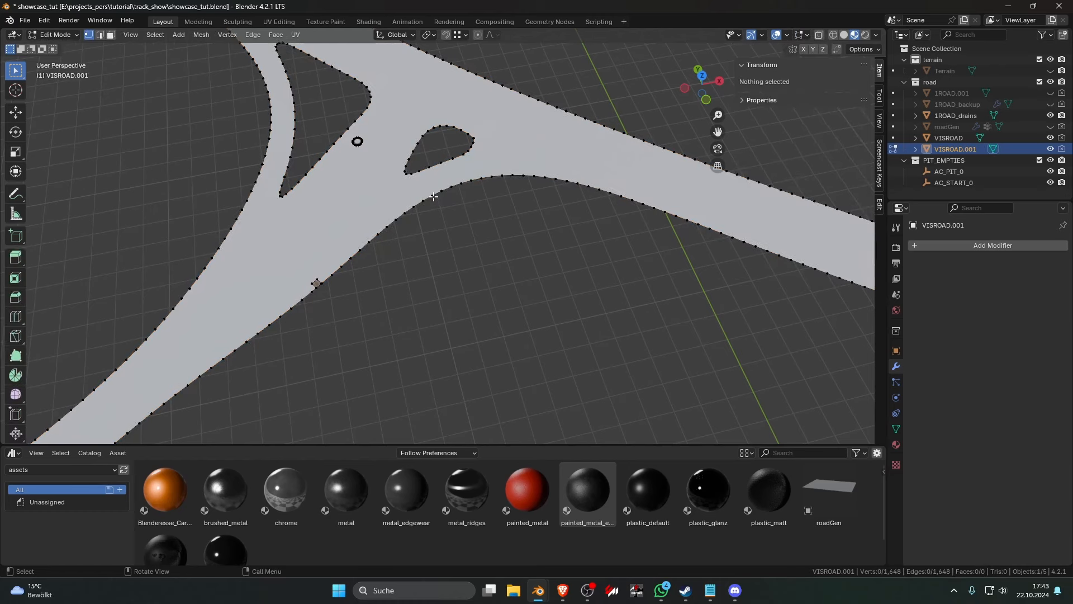
pyautogui.press('KP_7')
pyautogui.scroll(5, 510, 182)
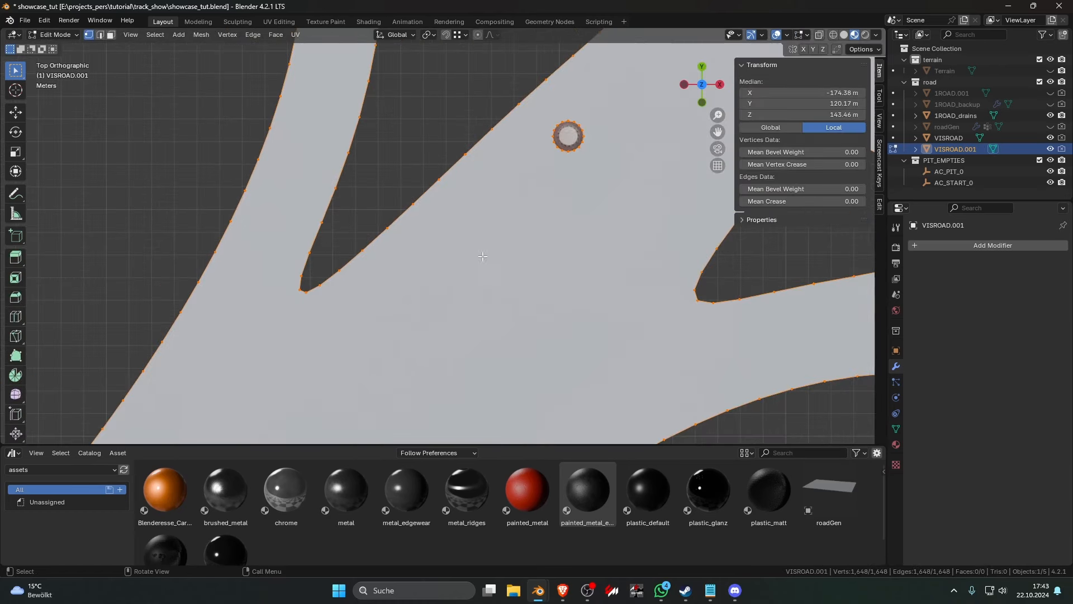
pyautogui.keyDown('alt'); pyautogui.click(496, 138); pyautogui.keyUp('alt')
pyautogui.scroll(-3, 495, 153)
pyautogui.keyDown('shift'); pyautogui.moveTo(427, 364); pyautogui.dragTo(440, 243, button='middle'); pyautogui.keyUp('shift')
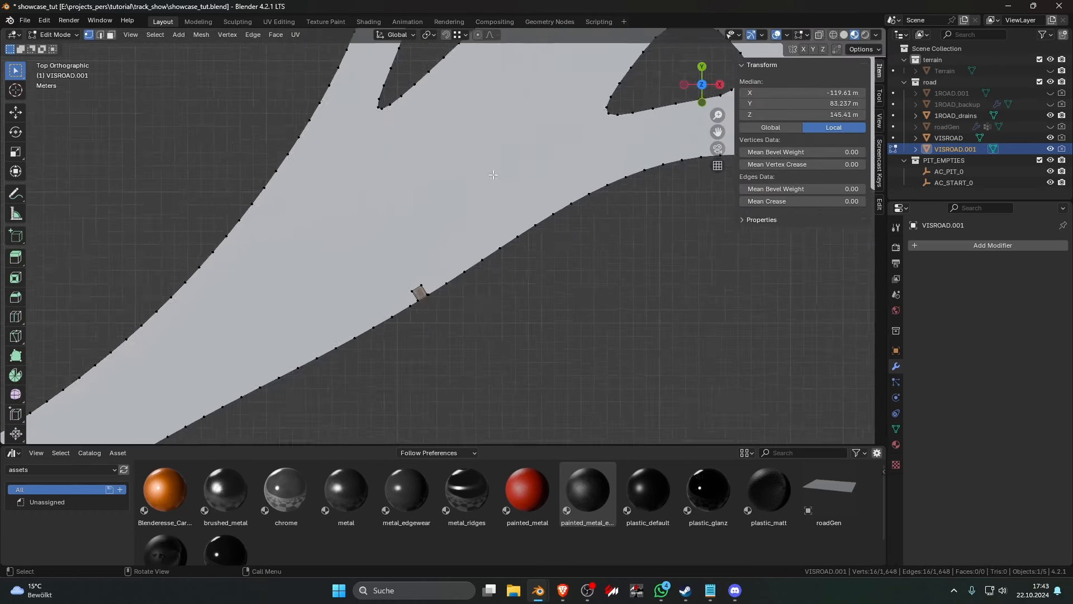
pyautogui.scroll(4, 439, 246)
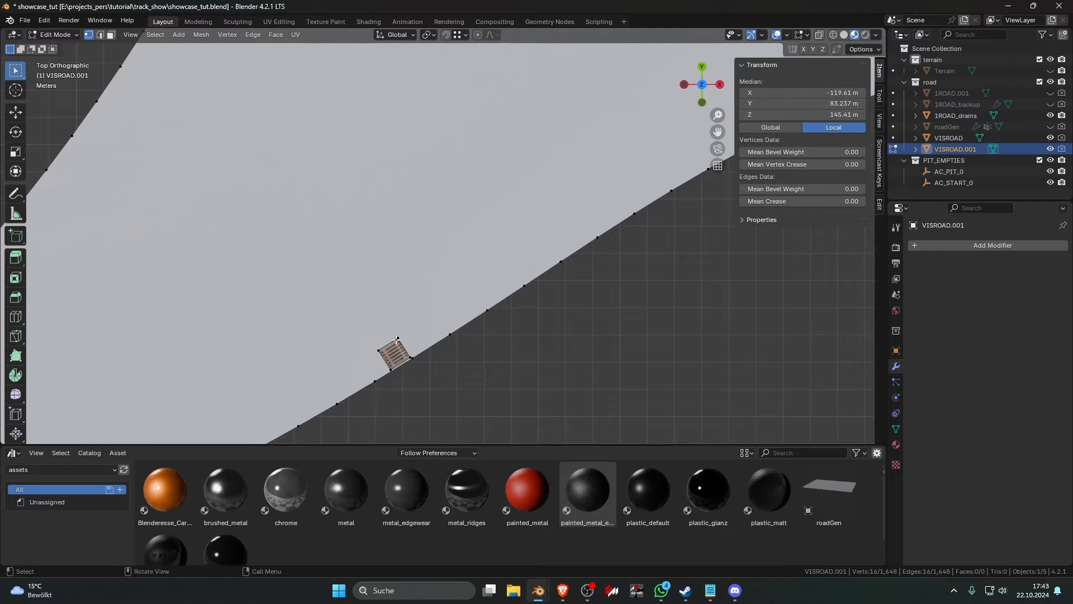
pyautogui.press('l')
# Enable the Screencast Keys overlay and hide the sidebar
pyautogui.click(880, 163)
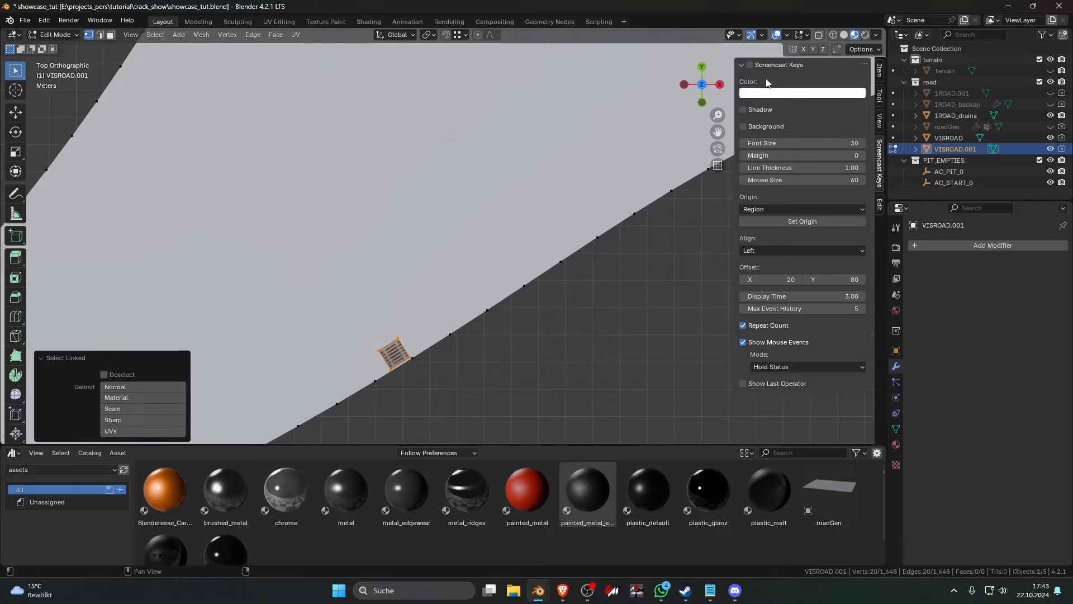
pyautogui.press('n')
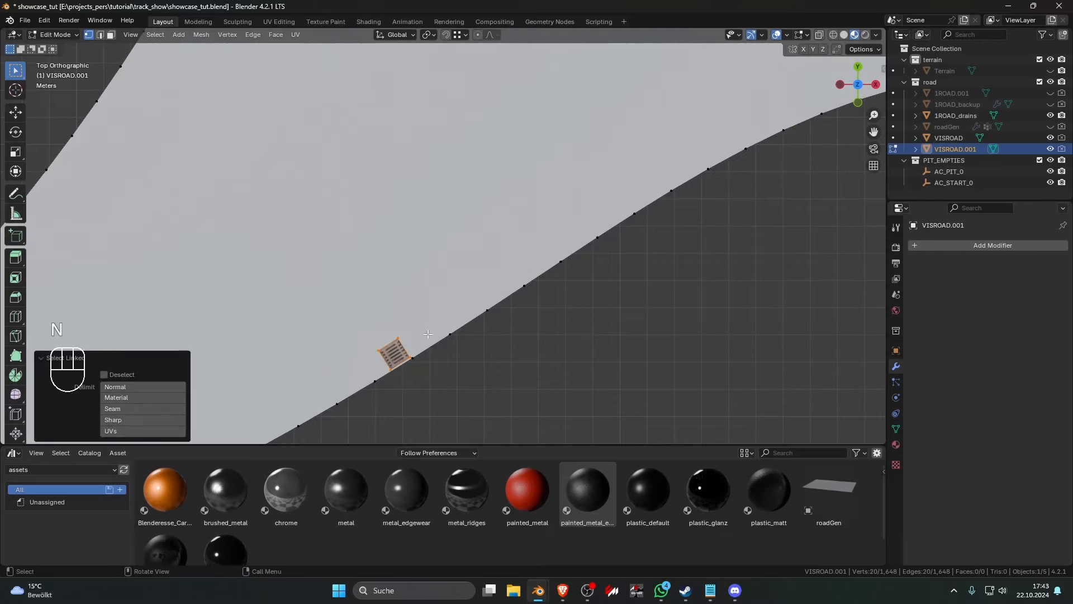
# Add the three inner vertices across the road's southeast end to the selection
pyautogui.scroll(-4, 422, 314)
pyautogui.scroll(-9, 422, 314)
pyautogui.keyDown('shift'); pyautogui.moveTo(503, 300); pyautogui.dragTo(373, 214, button='middle'); pyautogui.keyUp('shift')
pyautogui.scroll(7, 391, 218)
pyautogui.keyDown('shift'); pyautogui.moveTo(494, 237); pyautogui.dragTo(395, 250, button='middle'); pyautogui.keyUp('shift')
pyautogui.scroll(12, 502, 328)
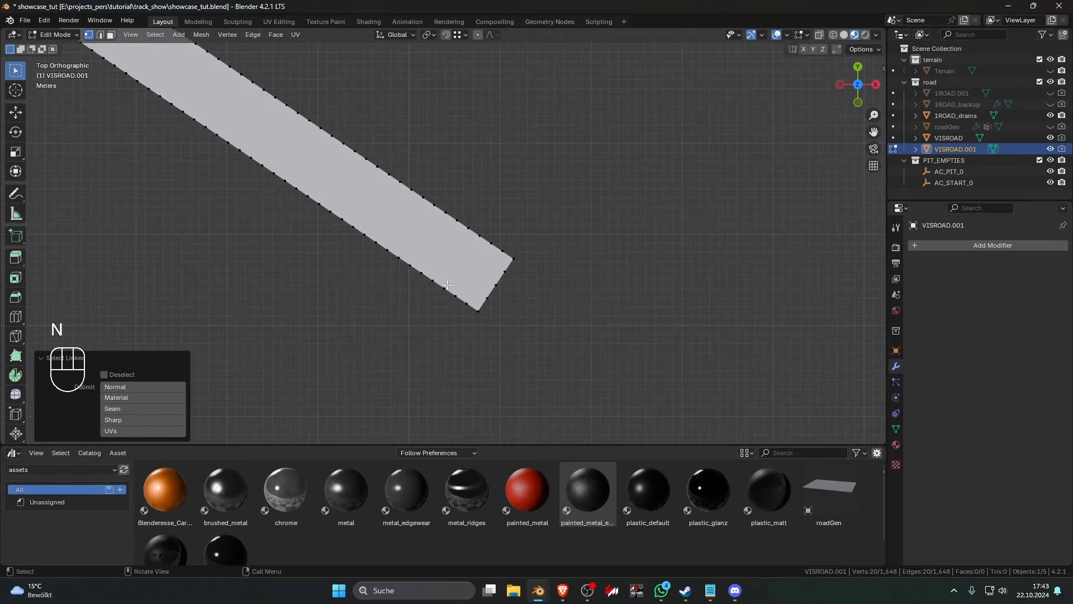
pyautogui.scroll(-2, 502, 327)
pyautogui.keyDown('shift'); pyautogui.click(537, 364); pyautogui.keyUp('shift')
pyautogui.keyDown('shift'); pyautogui.click(552, 339); pyautogui.keyUp('shift')
pyautogui.keyDown('shift'); pyautogui.click(568, 312); pyautogui.keyUp('shift')
# Add the three inner vertices across the road's western end, near the empty, to the selection
pyautogui.scroll(-18, 434, 270)
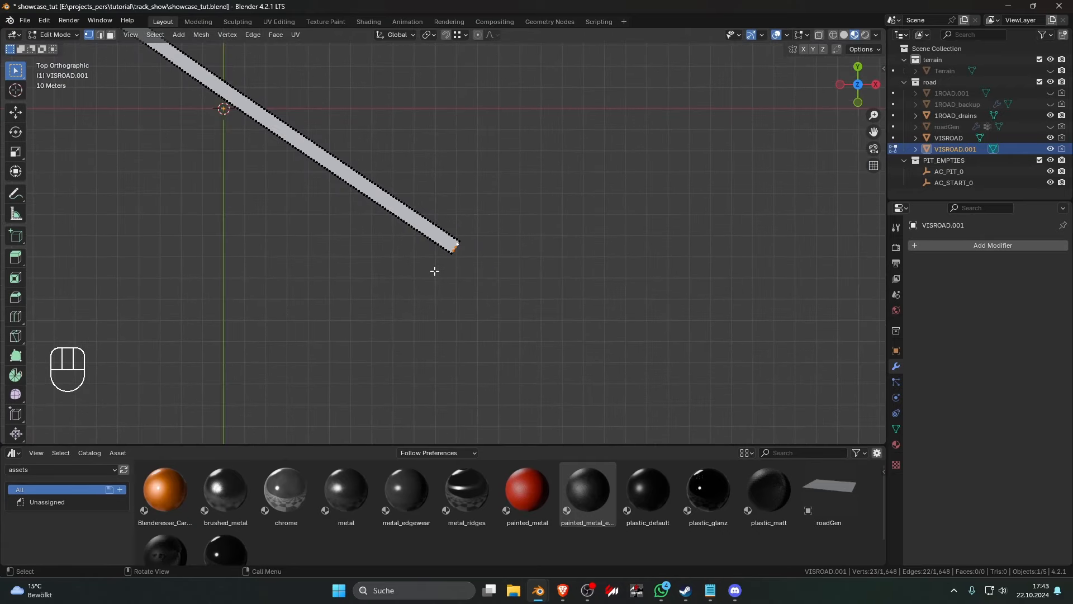
pyautogui.keyDown('shift'); pyautogui.moveTo(304, 263); pyautogui.dragTo(664, 323, button='middle'); pyautogui.keyUp('shift')
pyautogui.scroll(9, 357, 209)
pyautogui.keyDown('shift'); pyautogui.moveTo(682, 254); pyautogui.dragTo(324, 239, button='middle'); pyautogui.keyUp('shift')
pyautogui.scroll(4, 324, 239)
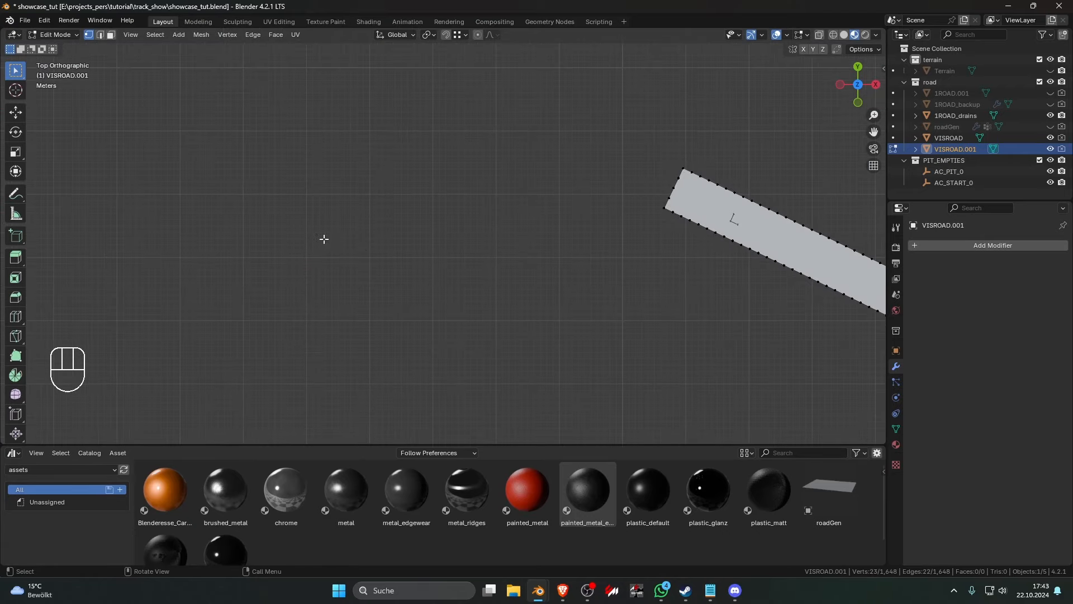
pyautogui.keyDown('shift'); pyautogui.moveTo(664, 219); pyautogui.dragTo(294, 235, button='middle'); pyautogui.keyUp('shift')
pyautogui.scroll(5, 295, 234)
pyautogui.keyDown('shift'); pyautogui.click(332, 142); pyautogui.keyUp('shift')
pyautogui.keyDown('shift'); pyautogui.click(322, 167); pyautogui.keyUp('shift')
pyautogui.keyDown('shift'); pyautogui.click(310, 192); pyautogui.keyUp('shift')
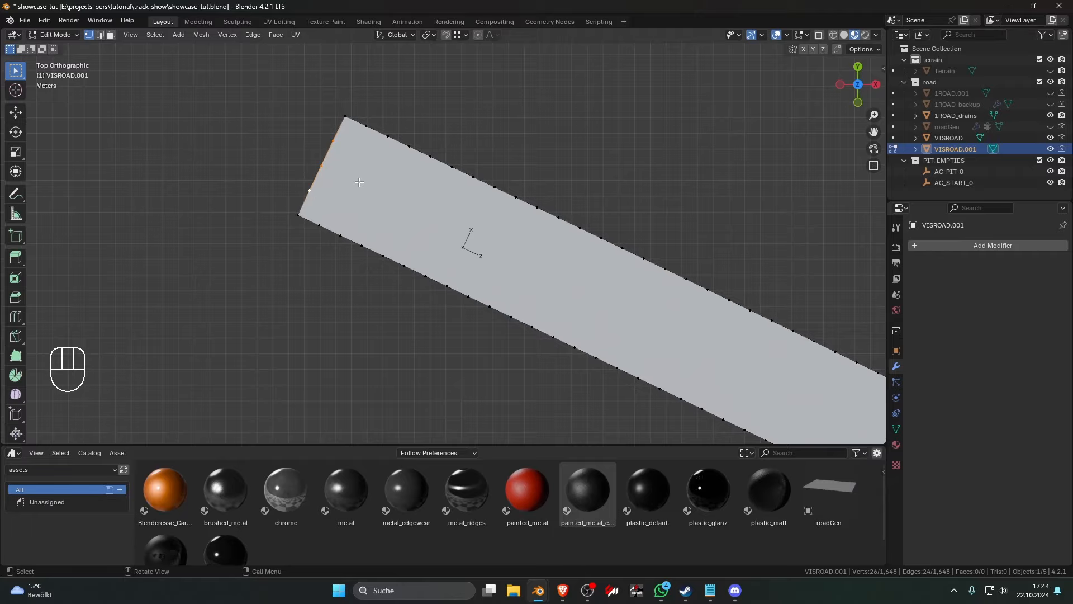
# Add the inner vertices across the road's northeast branch end to the selection
pyautogui.scroll(-20, 369, 181)
pyautogui.scroll(14, 492, 235)
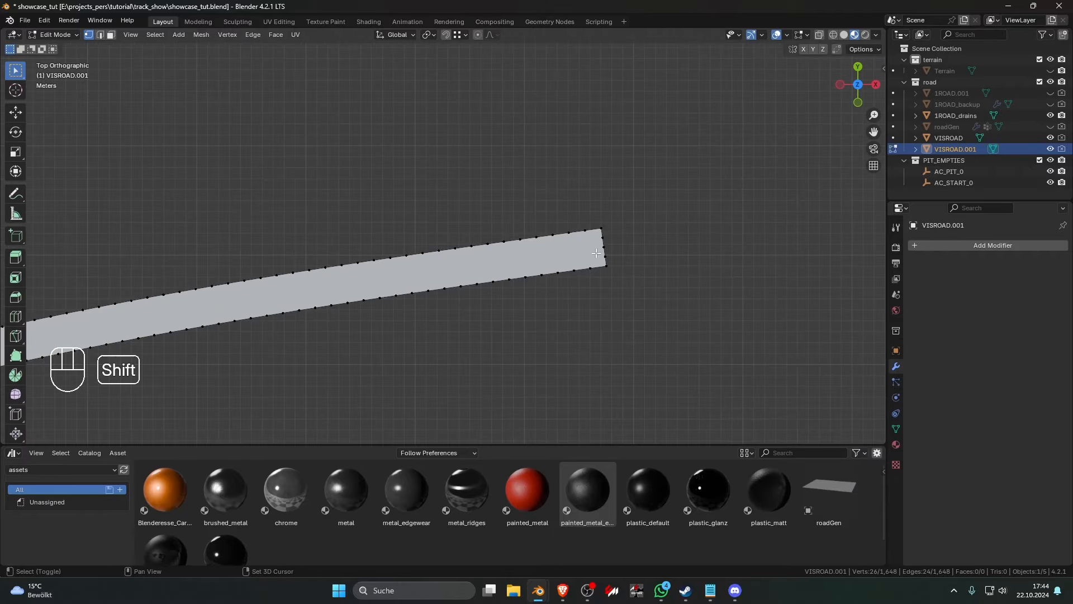
pyautogui.keyDown('shift'); pyautogui.click(609, 250); pyautogui.keyUp('shift')
pyautogui.keyDown('shift'); pyautogui.click(609, 250); pyautogui.keyUp('shift')
pyautogui.keyDown('shift'); pyautogui.click(611, 258); pyautogui.keyUp('shift')
# Add the three inner vertices across the road's northwest branch end to the selection
pyautogui.scroll(-10, 611, 257)
pyautogui.keyDown('shift'); pyautogui.moveTo(208, 275); pyautogui.dragTo(573, 263, button='middle'); pyautogui.keyUp('shift')
pyautogui.scroll(9, 573, 263)
pyautogui.keyDown('shift'); pyautogui.moveTo(358, 232); pyautogui.dragTo(410, 238, button='middle'); pyautogui.keyUp('shift')
pyautogui.scroll(4, 410, 239)
pyautogui.keyDown('shift'); pyautogui.click(431, 214); pyautogui.keyUp('shift')
pyautogui.keyDown('shift'); pyautogui.click(421, 246); pyautogui.keyUp('shift')
pyautogui.keyDown('shift'); pyautogui.click(410, 277); pyautogui.keyUp('shift')
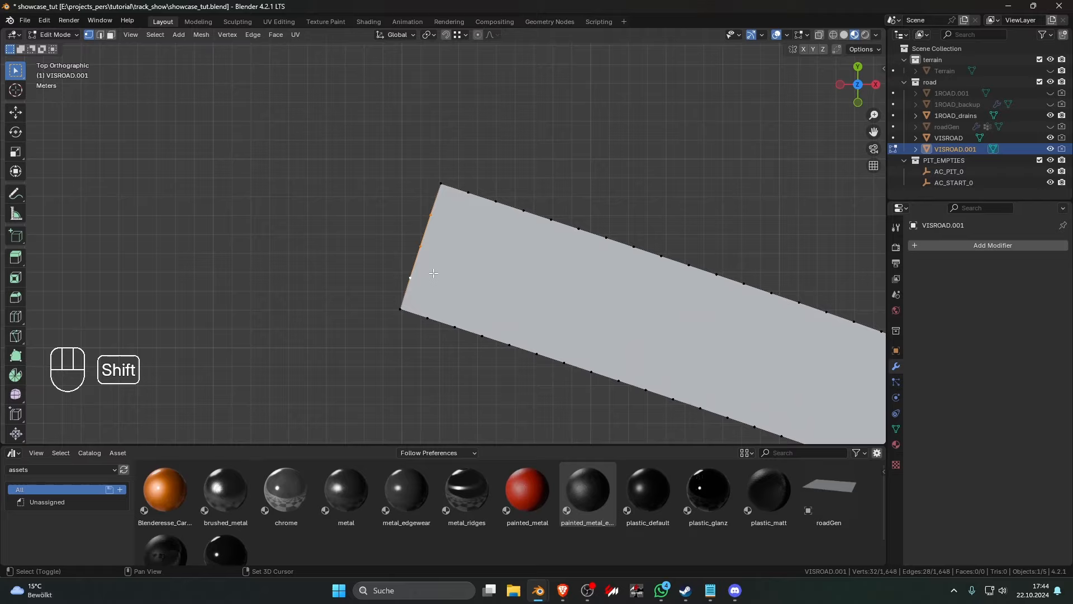
# Delete the selected manhole, drain and road-end vertices from the outline and return to Object Mode
pyautogui.press('Delete')
pyautogui.click(501, 278)
pyautogui.scroll(-8, 501, 280)
pyautogui.scroll(6, 412, 143)
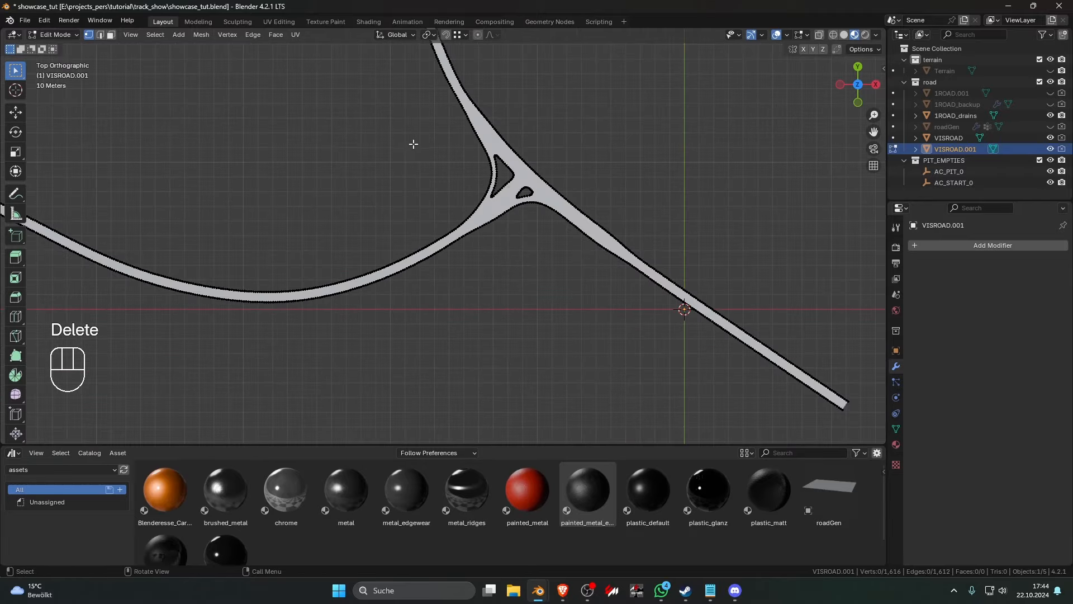
pyautogui.keyDown('shift'); pyautogui.moveTo(499, 183); pyautogui.dragTo(338, 278, button='middle'); pyautogui.keyUp('shift')
pyautogui.scroll(-2, 531, 279)
pyautogui.press('Tab')
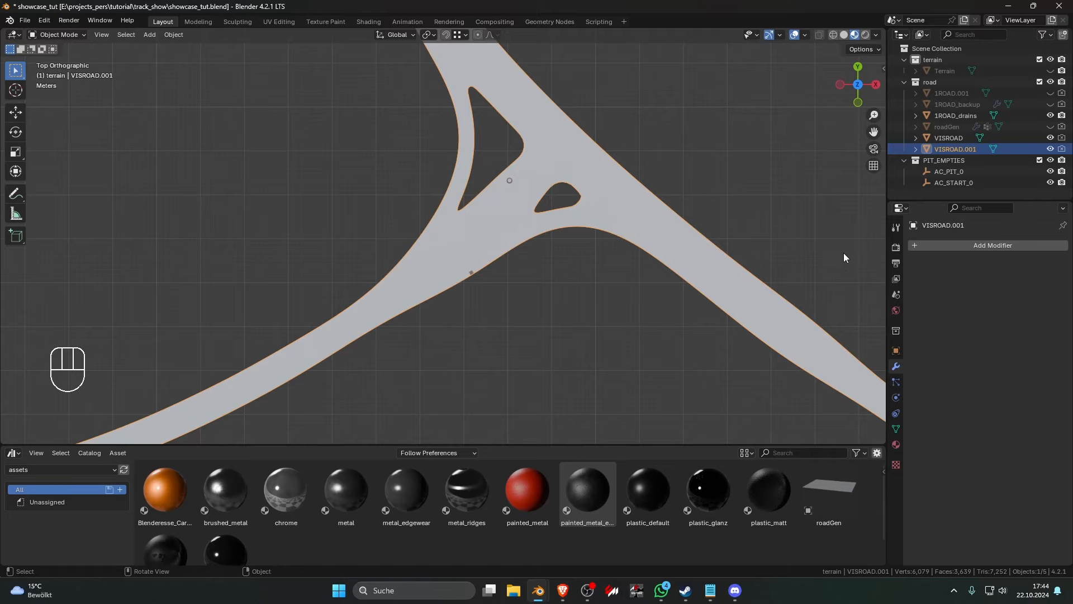
pyautogui.moveTo(843, 253); pyautogui.dragTo(512, 260, button='middle')
pyautogui.click(512, 260)
pyautogui.click(512, 264)
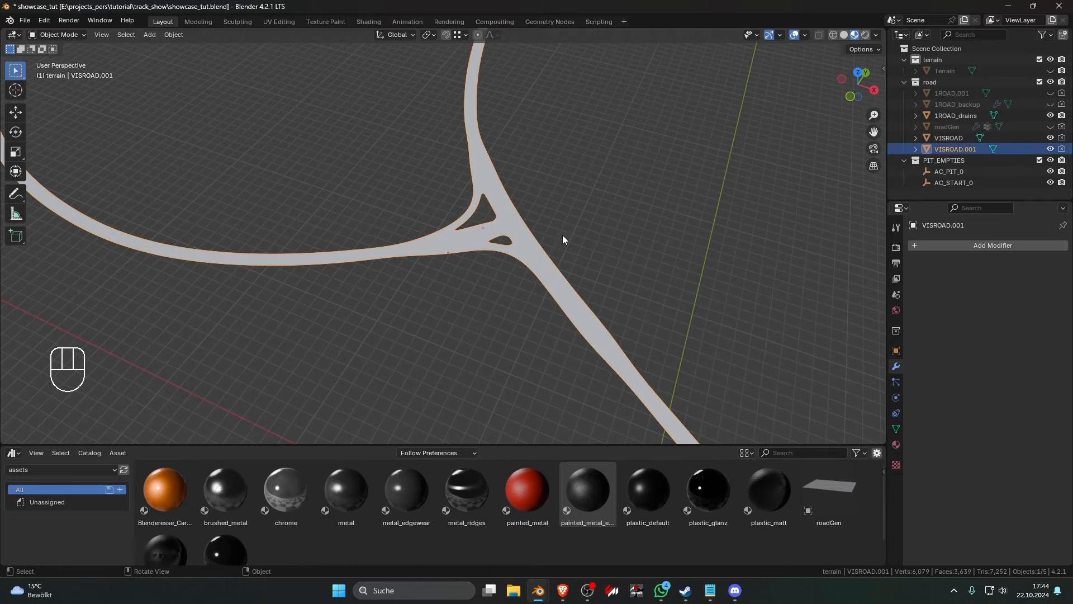
pyautogui.scroll(5, 563, 237)
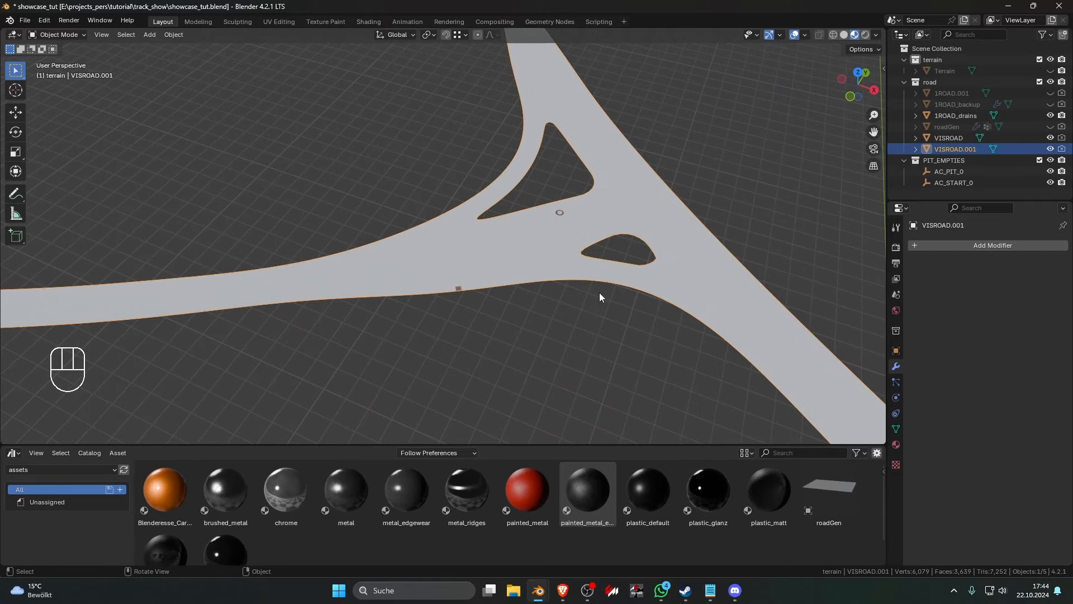
pyautogui.press('g')
pyautogui.press('Escape')
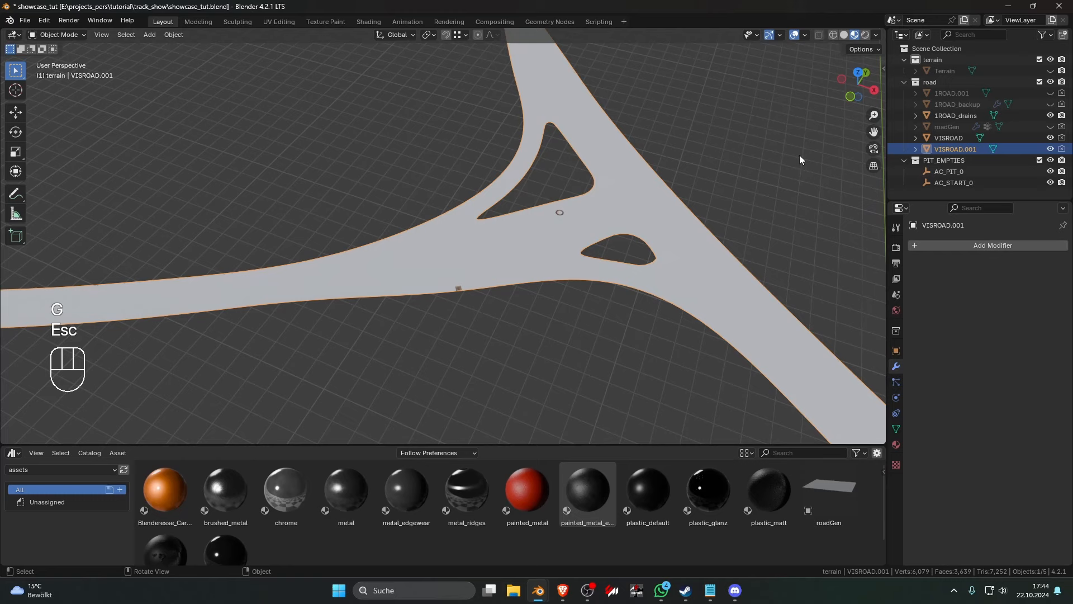
# Add a Geometry Nodes modifier with a new node group to the VISROAD.001 outline object
pyautogui.click(970, 247)
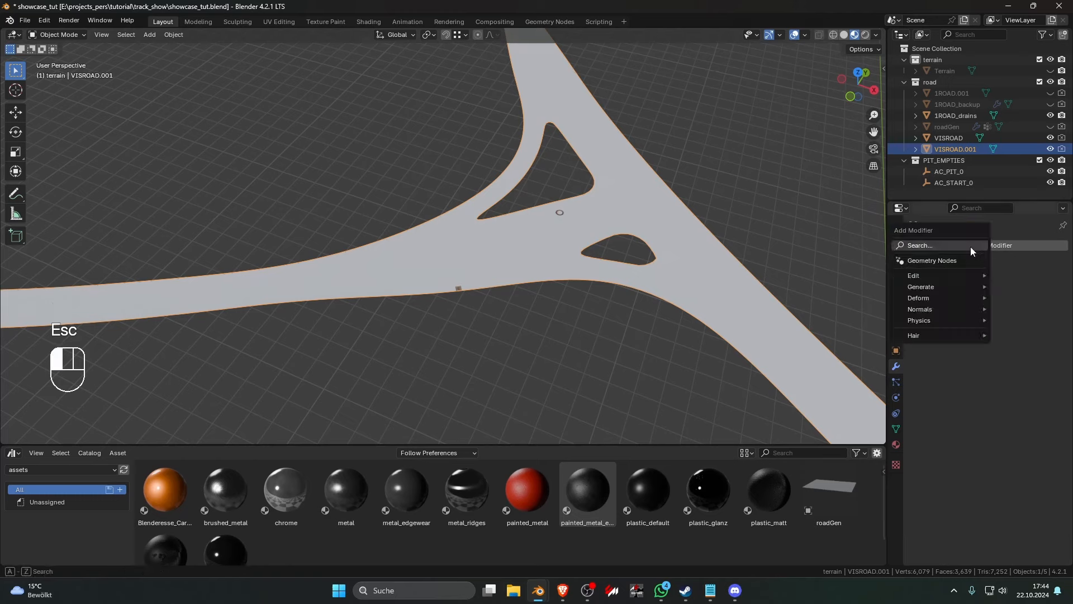
pyautogui.click(932, 261)
pyautogui.click(963, 282)
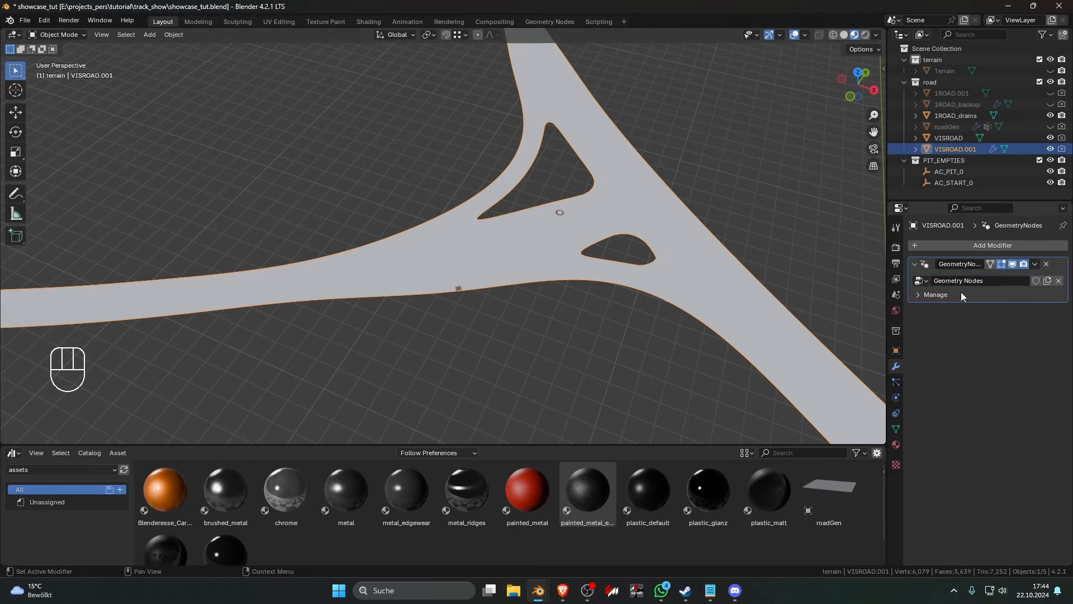
# Rename the modifier's node group to side_road_objects
pyautogui.click(968, 281)
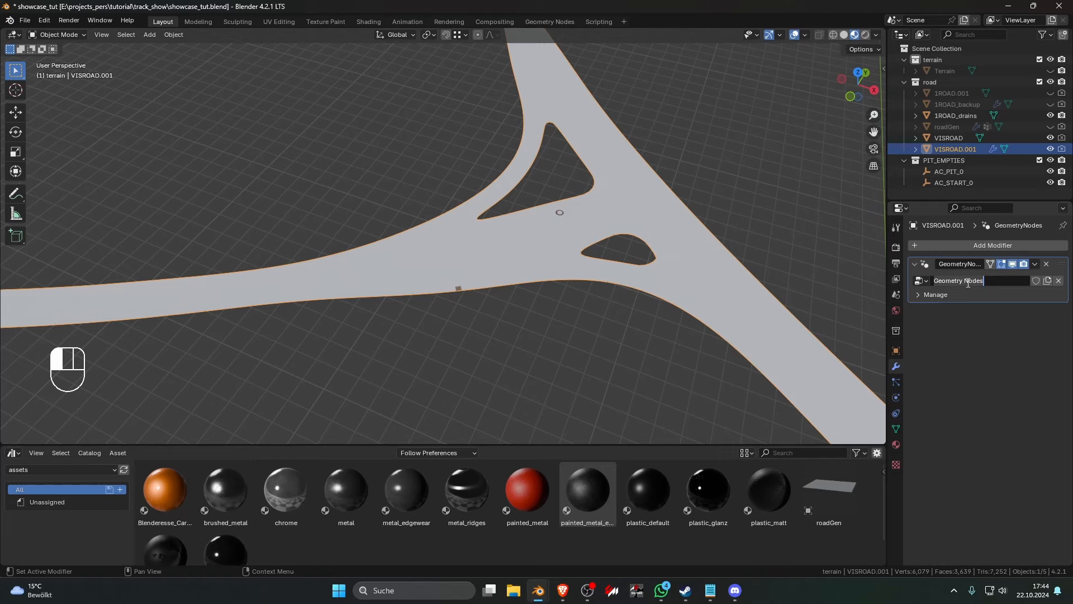
pyautogui.write('side_woard')
pyautogui.write('_')
pyautogui.press('BackSpace')
pyautogui.press('BackSpace')
pyautogui.press('BackSpace')
pyautogui.press('BackSpace')
pyautogui.press('BackSpace')
pyautogui.press('BackSpace')
pyautogui.write('roa')
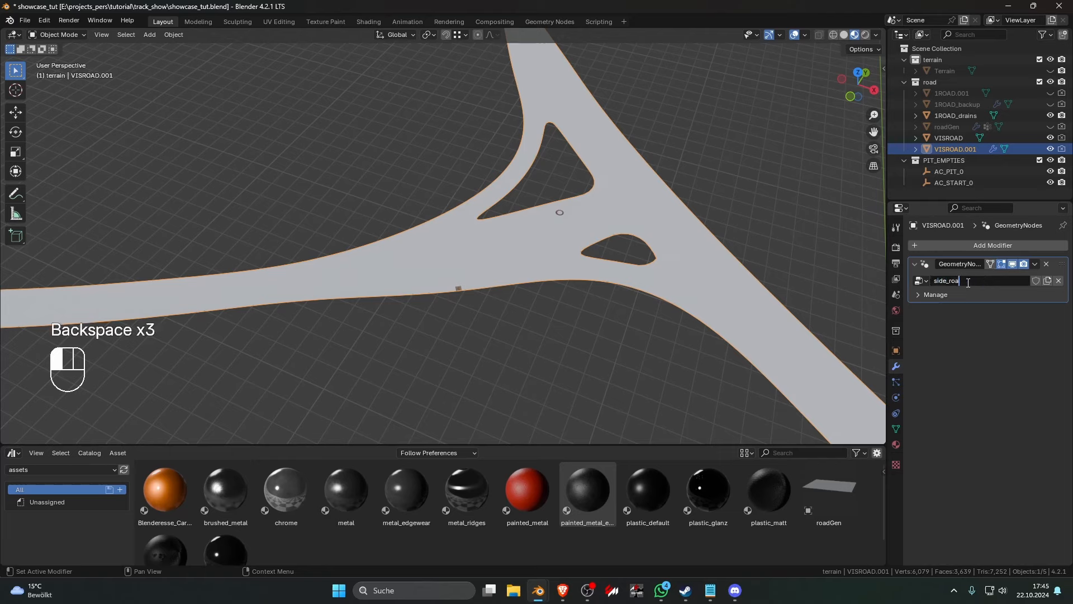
pyautogui.write('d_objects')
pyautogui.press('Return')
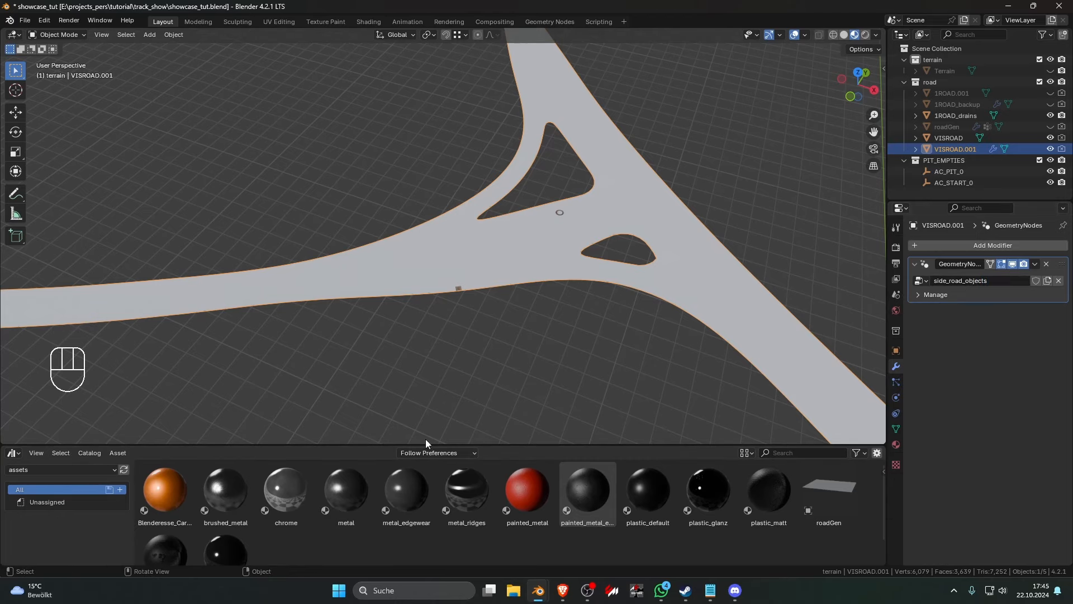
# Enlarge the asset browser area and switch it to the Geometry Node Editor
pyautogui.moveTo(507, 444); pyautogui.dragTo(511, 372)
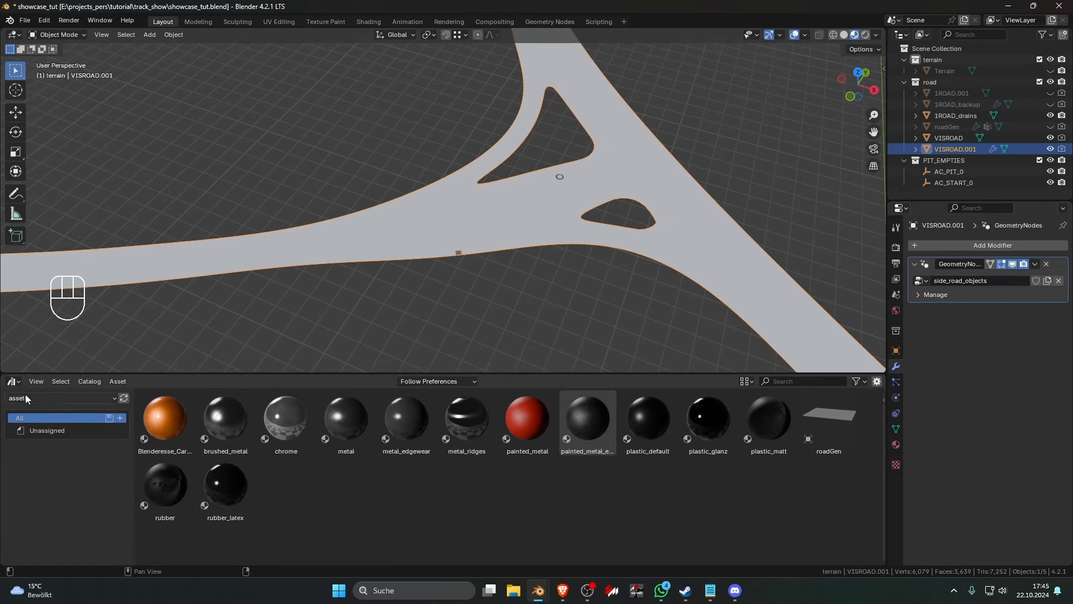
pyautogui.click(12, 382)
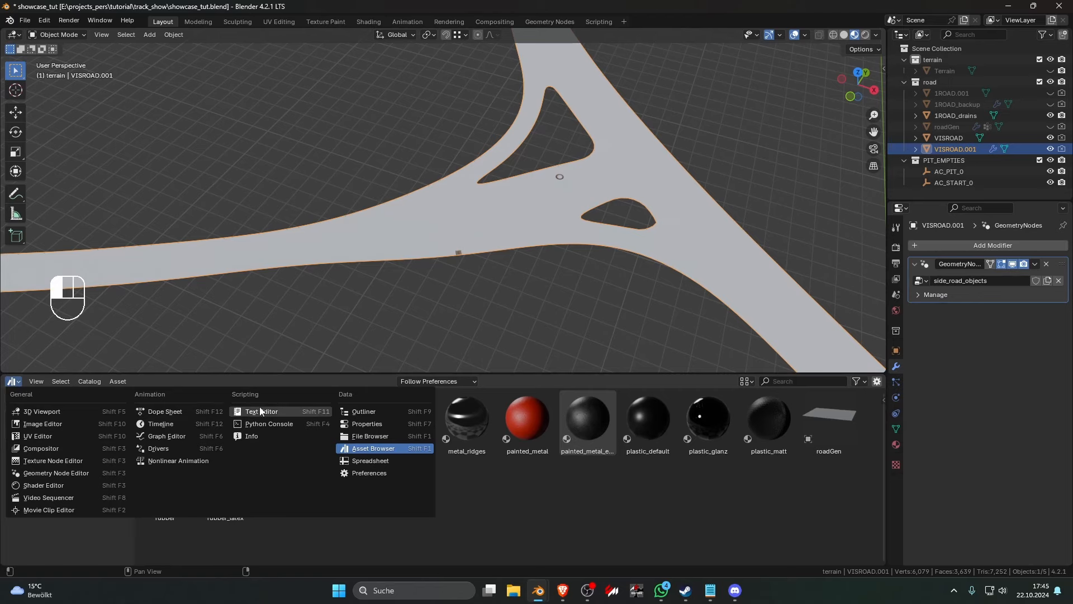
pyautogui.click(78, 473)
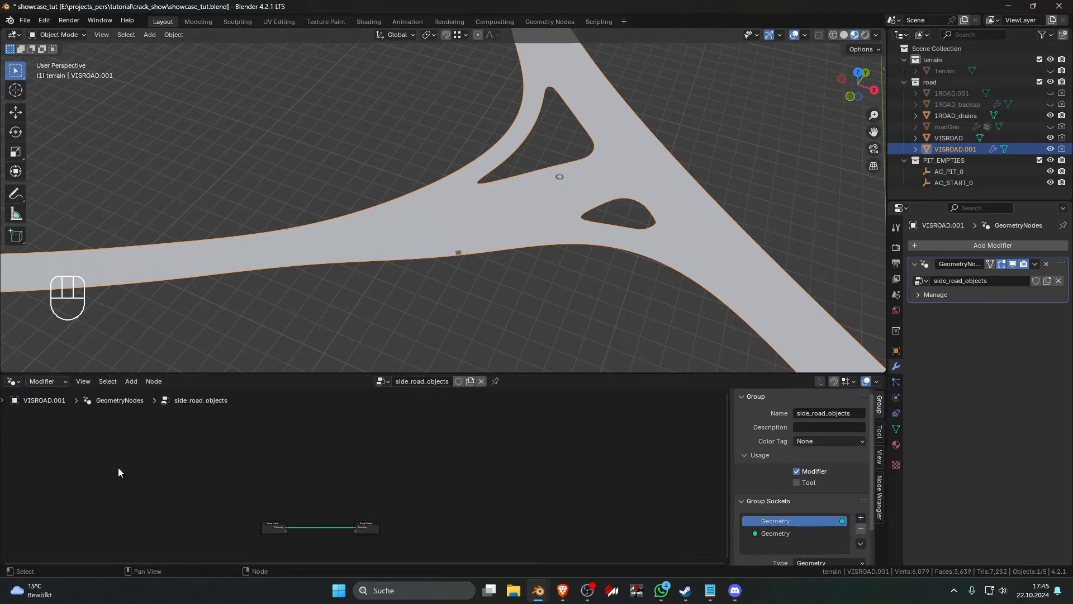
# Enlarge the node editor and spread the Group Input and Group Output nodes apart to make room between them
pyautogui.moveTo(338, 376); pyautogui.dragTo(357, 273)
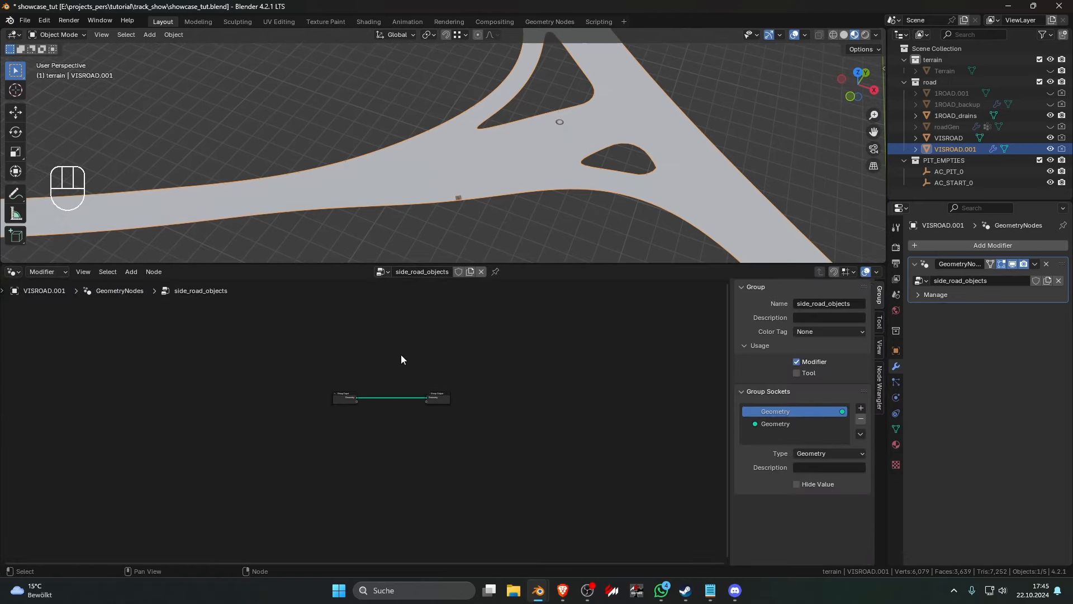
pyautogui.scroll(4, 417, 371)
pyautogui.scroll(3, 395, 383)
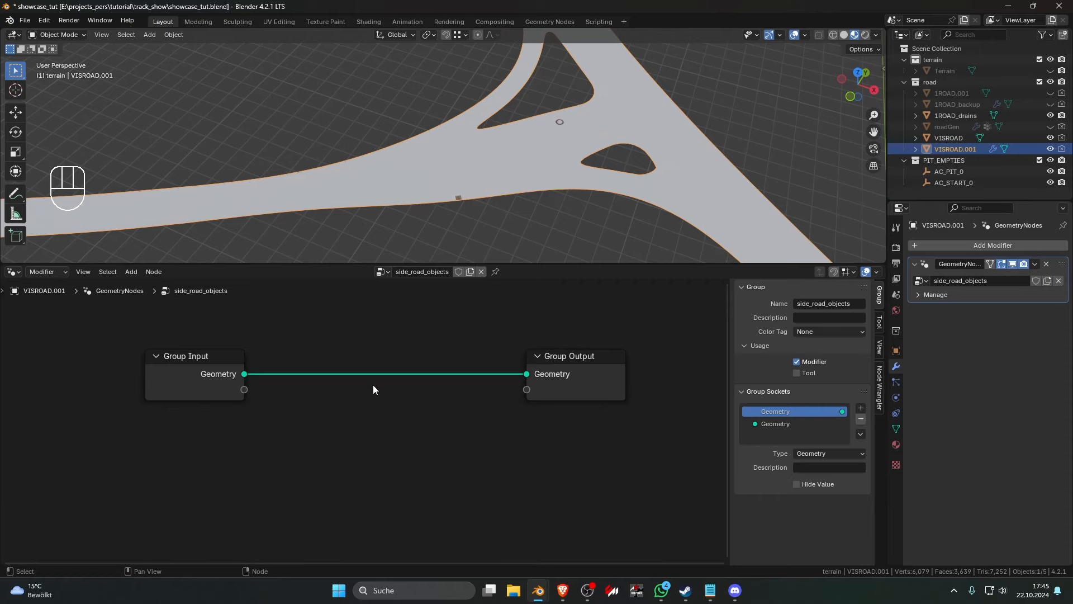
pyautogui.moveTo(216, 358); pyautogui.dragTo(128, 357)
pyautogui.moveTo(557, 360); pyautogui.dragTo(570, 360)
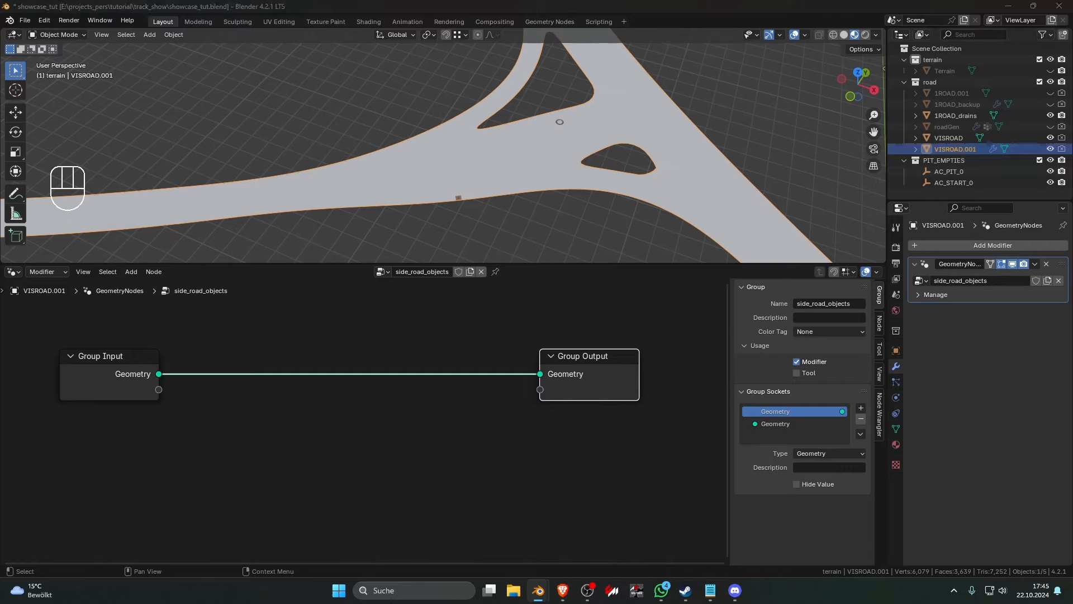
pyautogui.moveTo(312, 334); pyautogui.dragTo(334, 333, button='middle')
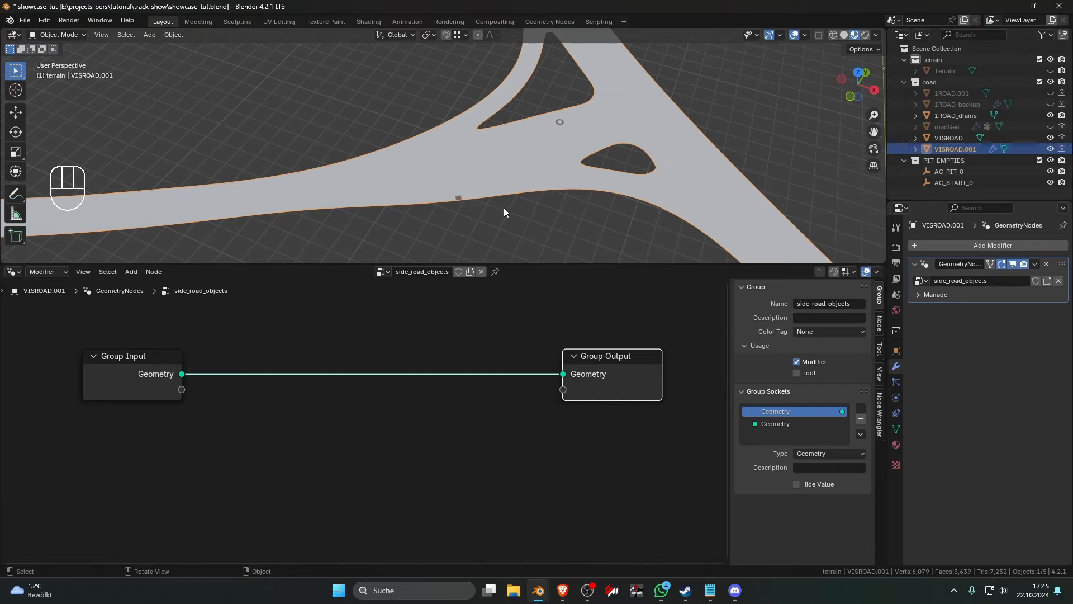
# Insert a Mesh to Curve node on the link between Group Input and Group Output
pyautogui.hotkey('shift', 'a')
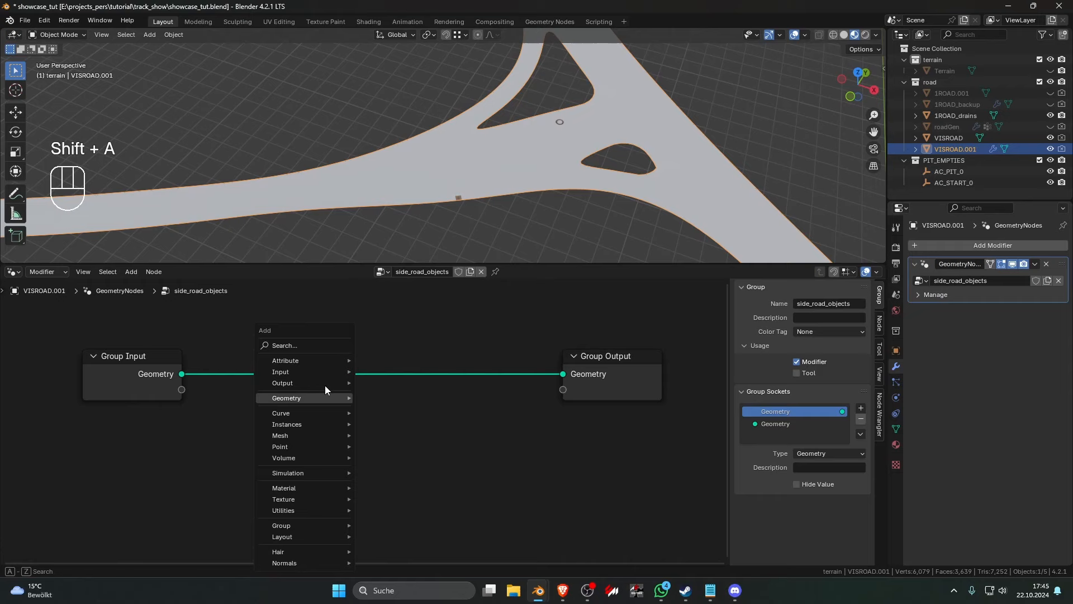
pyautogui.click(314, 349)
pyautogui.write('mesh t oc')
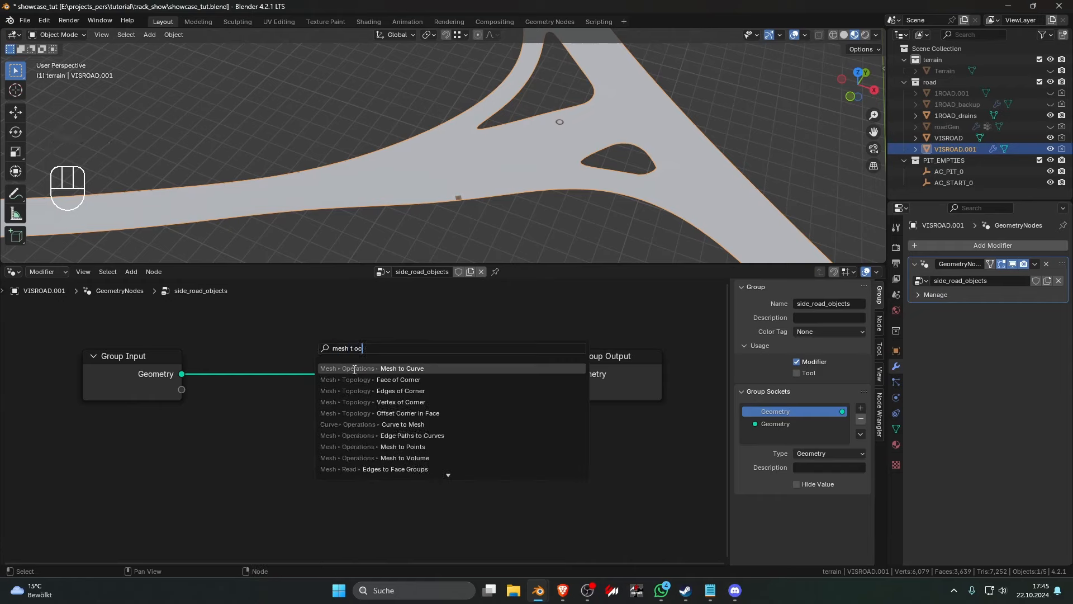
pyautogui.press('Return')
pyautogui.click(299, 343)
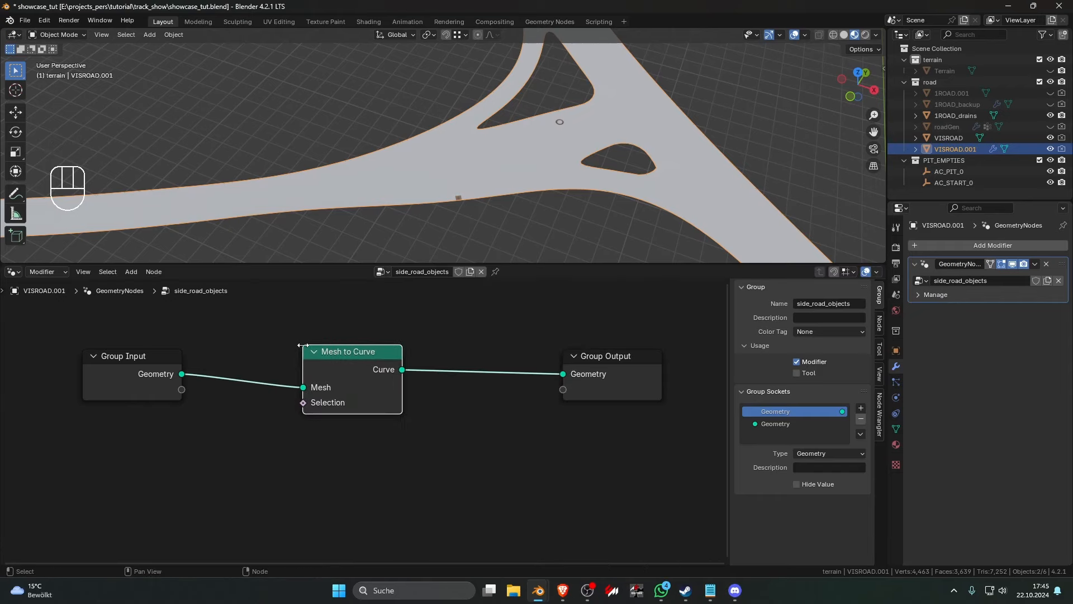
pyautogui.moveTo(349, 347); pyautogui.dragTo(349, 341)
# Insert a Set Curve Normal node after Mesh to Curve and set its mode to Z Up
pyautogui.hotkey('shift', 'a')
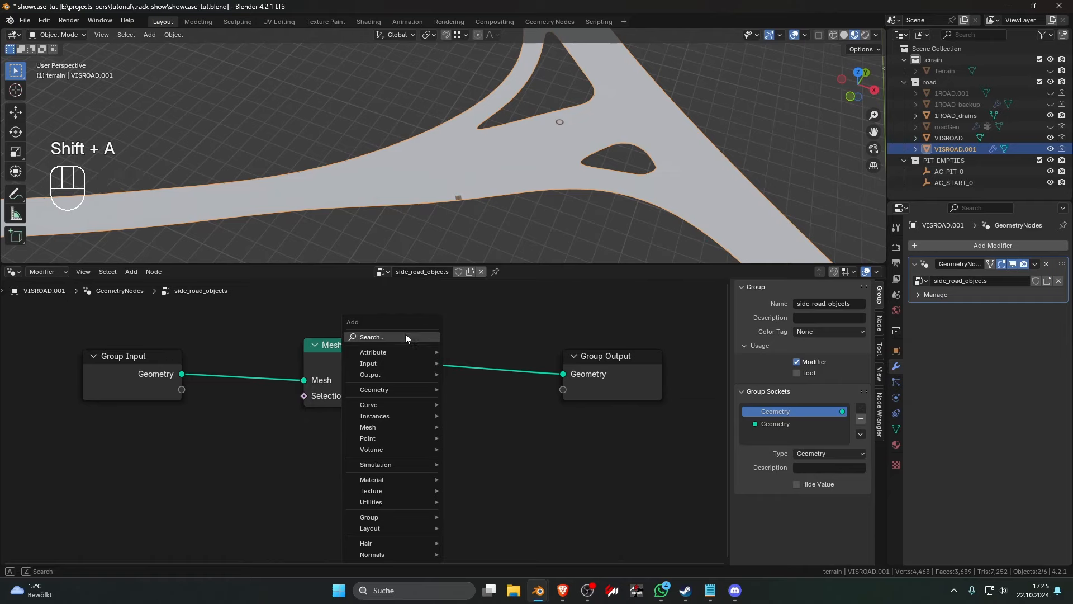
pyautogui.click(404, 334)
pyautogui.write('set')
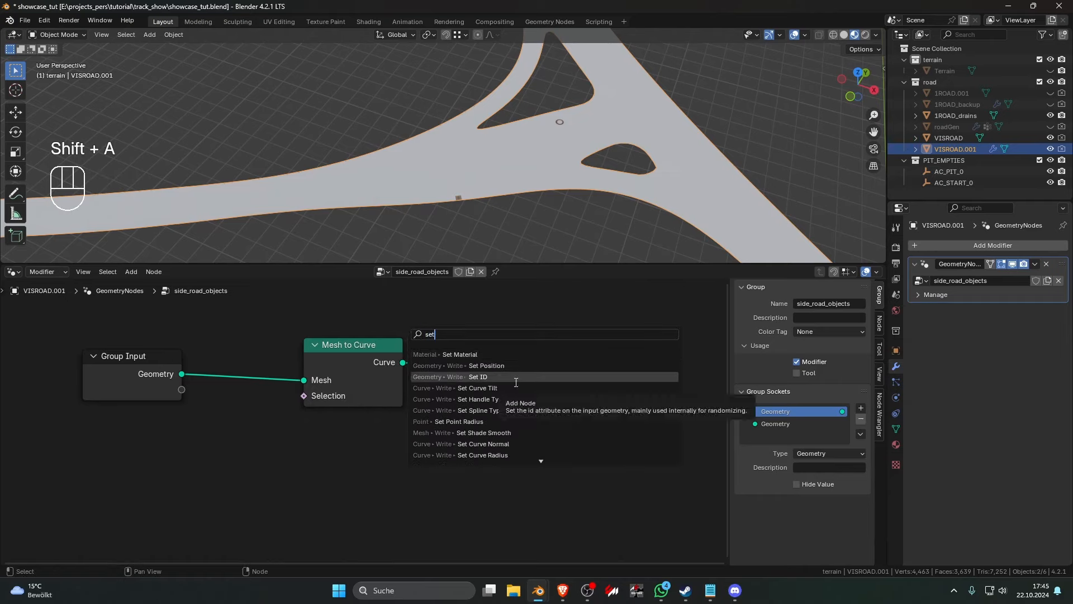
pyautogui.write(' norm')
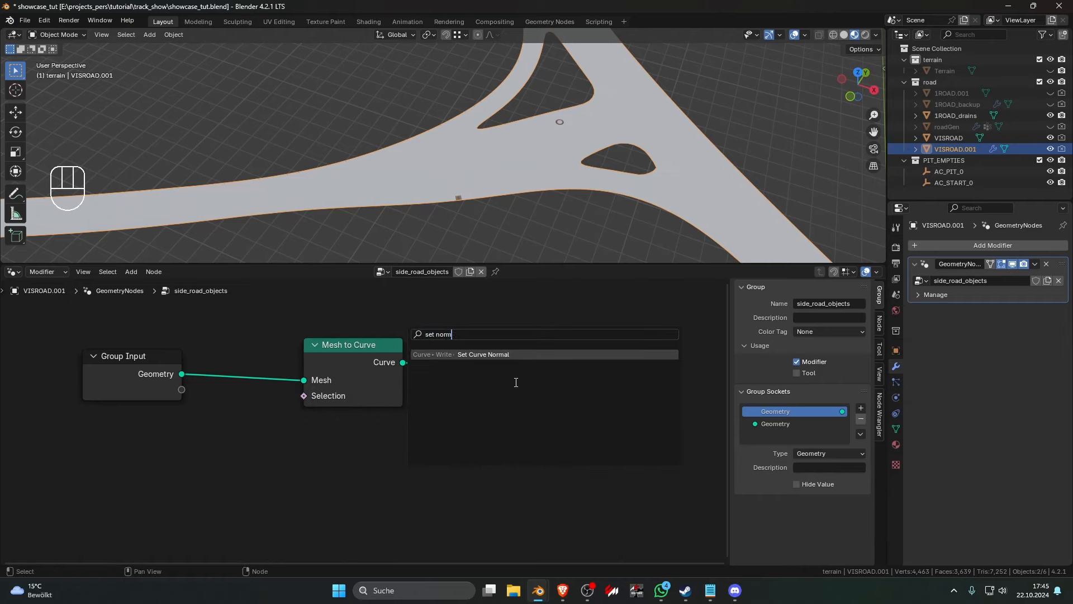
pyautogui.press('BackSpace')
pyautogui.press('BackSpace')
pyautogui.press('BackSpace')
pyautogui.press('BackSpace')
pyautogui.write('curve')
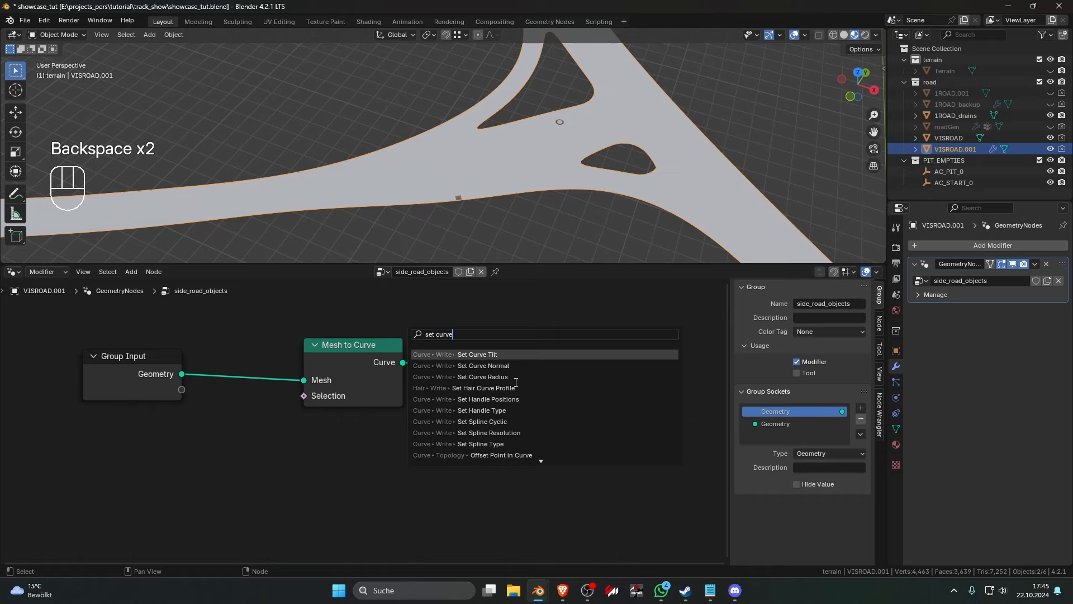
pyautogui.press('Down')
pyautogui.press('Return')
pyautogui.click(417, 354)
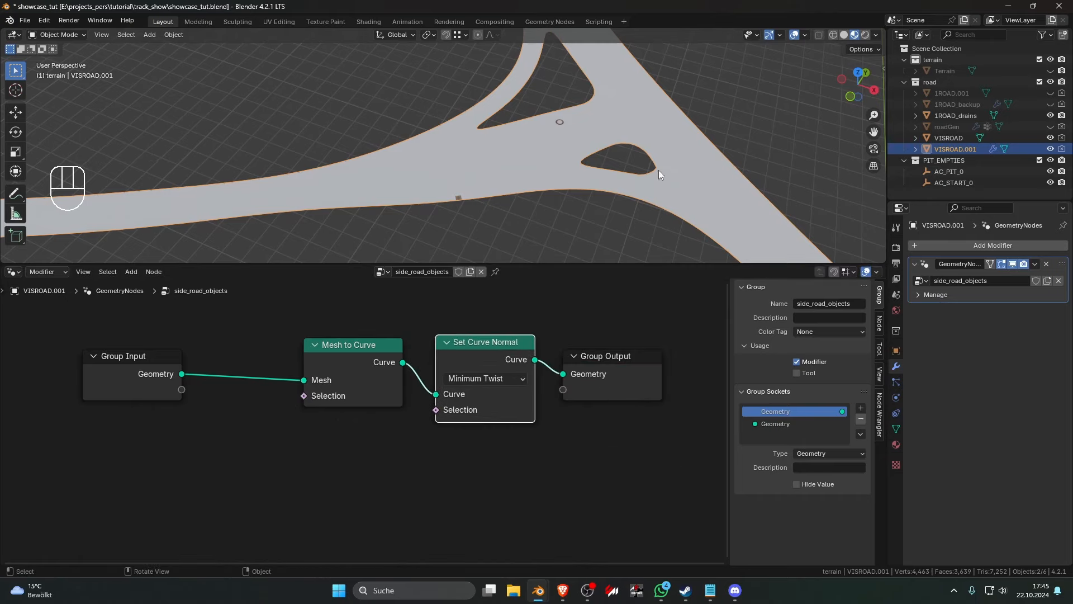
pyautogui.moveTo(486, 341); pyautogui.dragTo(475, 325)
pyautogui.click(475, 362)
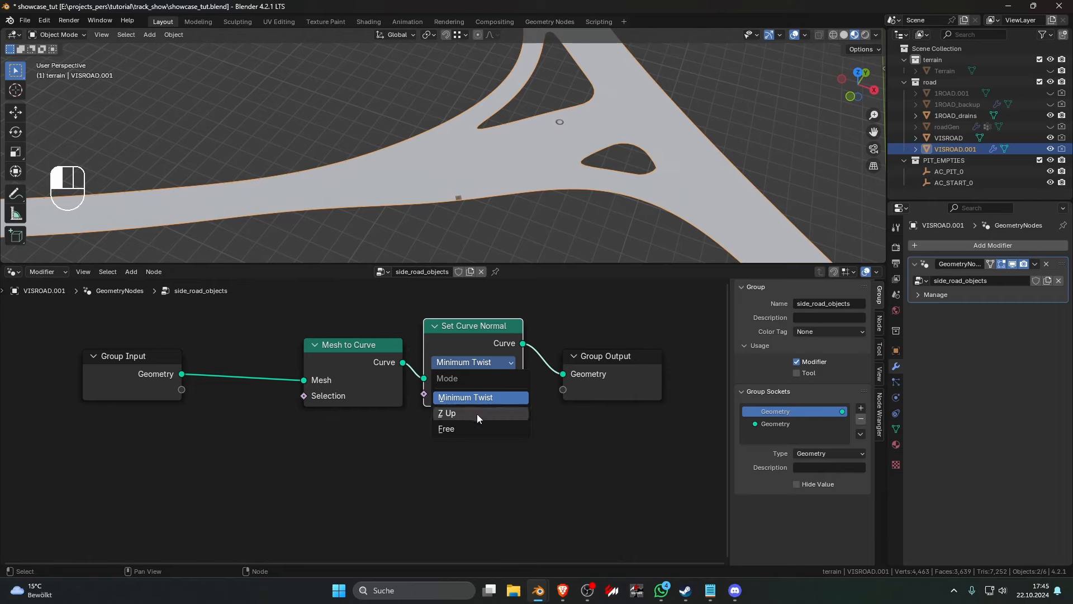
pyautogui.click(478, 414)
# Move Group Output further away and insert a Curve to Mesh node between Set Curve Normal and Group Output
pyautogui.scroll(-4, 529, 372)
pyautogui.moveTo(508, 392); pyautogui.dragTo(634, 385)
pyautogui.hotkey('shift', 'a')
pyautogui.click(506, 343)
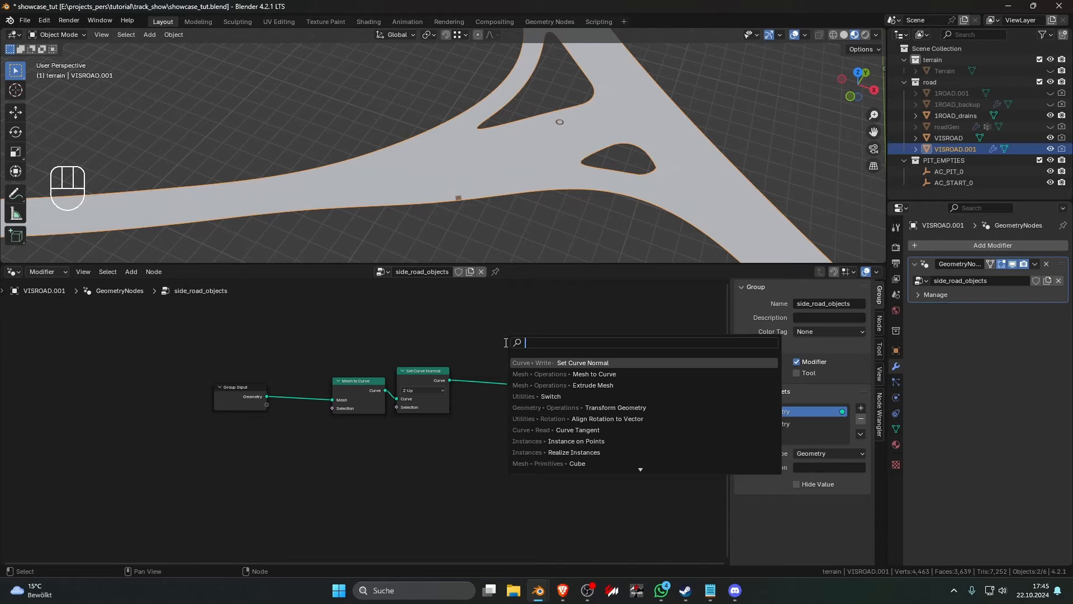
pyautogui.write('curve m')
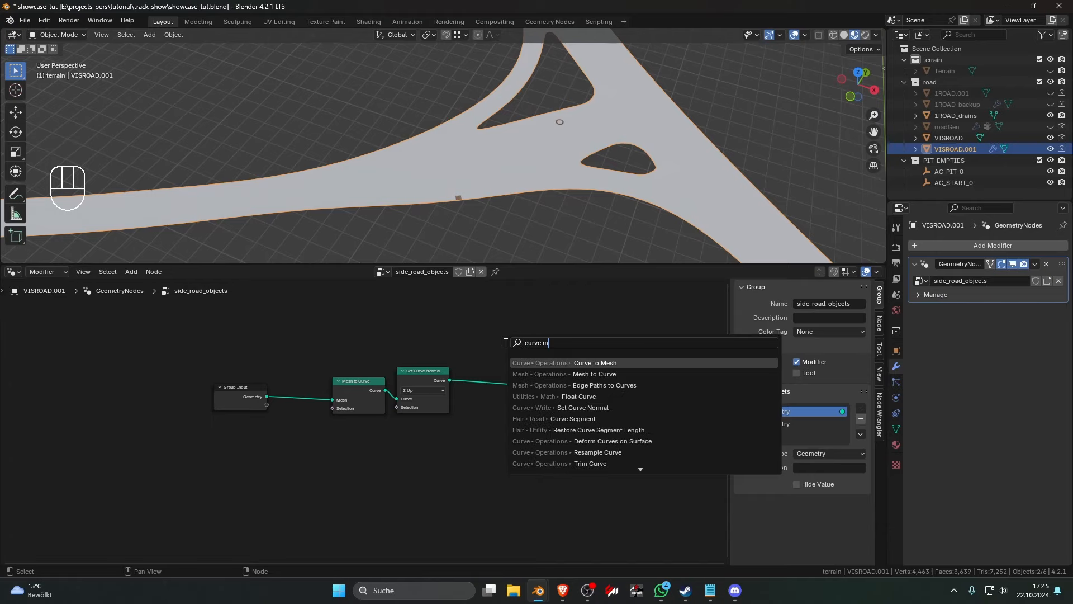
pyautogui.click(563, 359)
pyautogui.click(520, 382)
pyautogui.scroll(7, 548, 415)
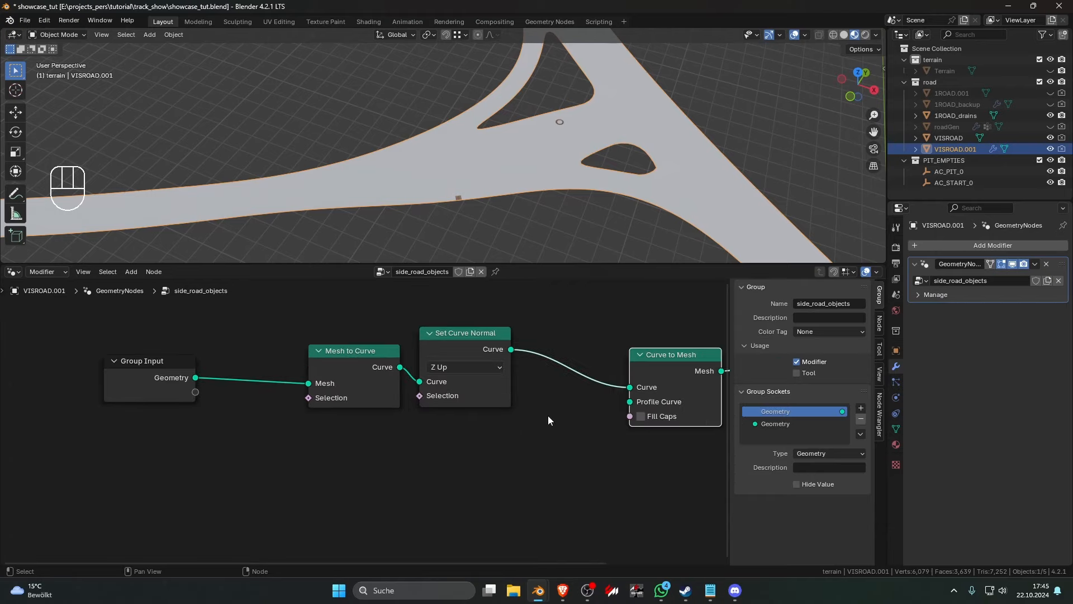
pyautogui.moveTo(597, 410); pyautogui.dragTo(534, 401, button='middle')
pyautogui.moveTo(566, 394); pyautogui.dragTo(475, 428)
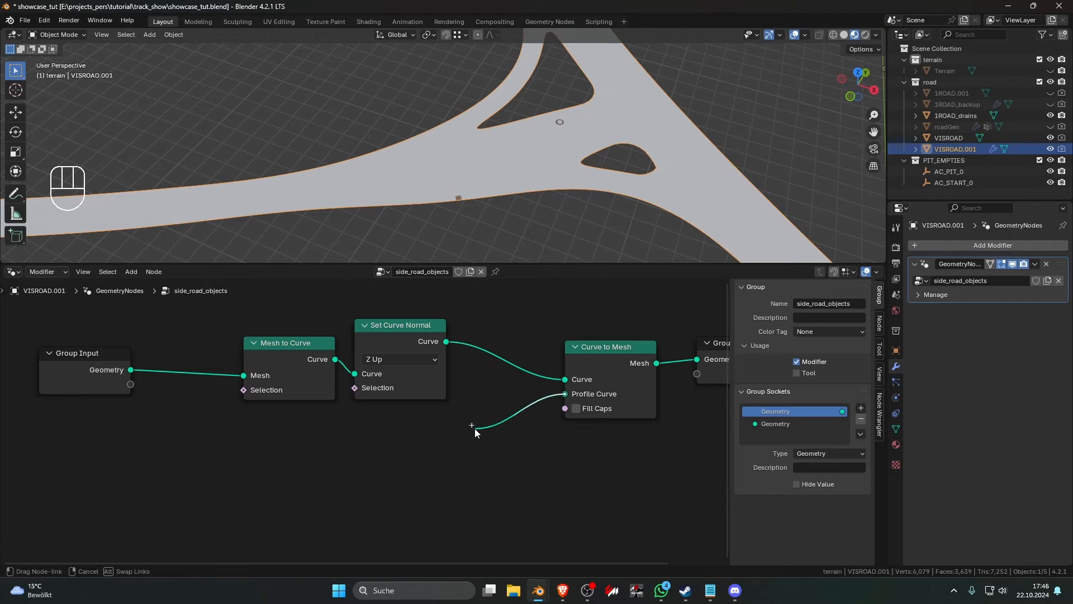
pyautogui.press('Escape')
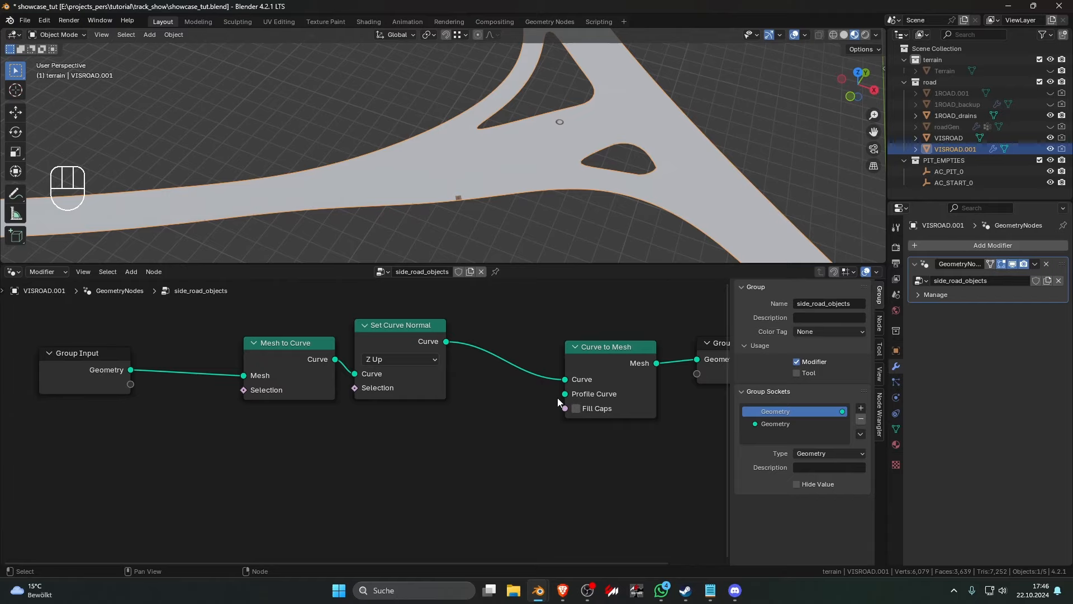
pyautogui.scroll(-3, 539, 404)
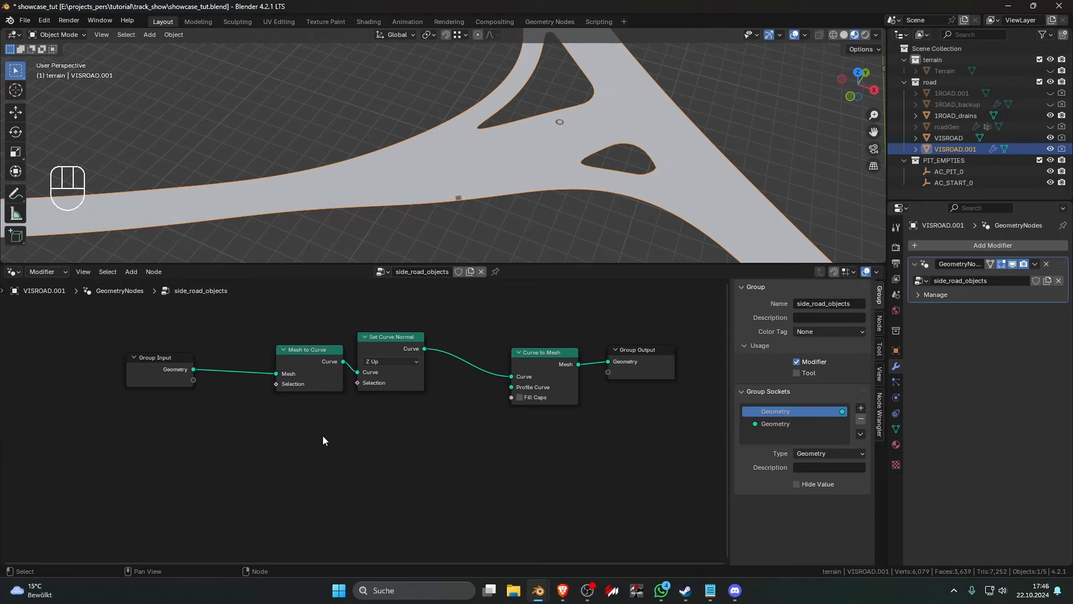
pyautogui.moveTo(257, 424); pyautogui.dragTo(458, 530)
pyautogui.hotkey('shift', 'a')
pyautogui.moveTo(240, 435)
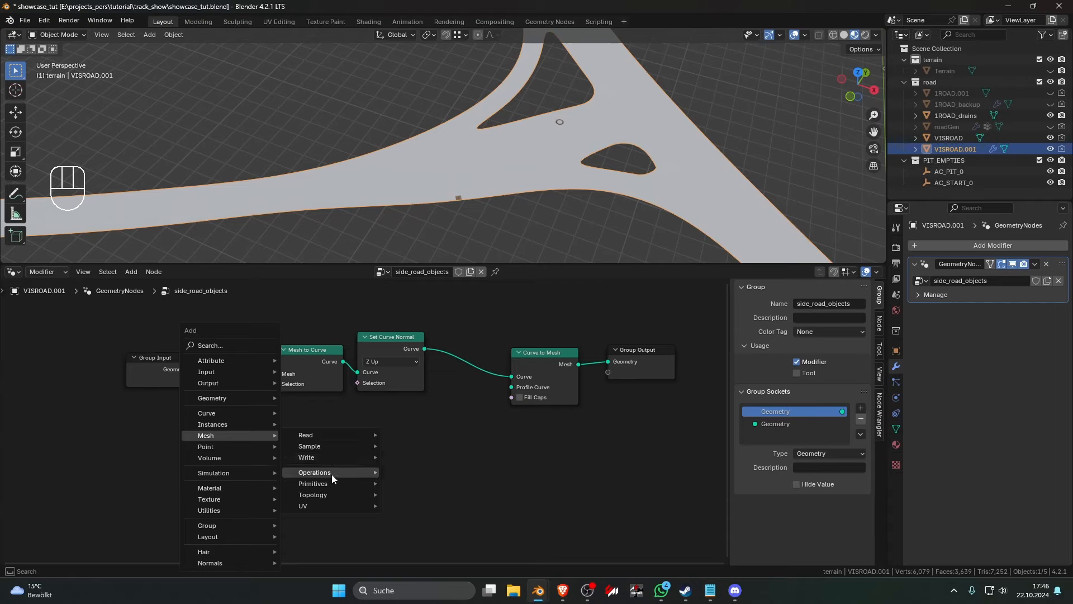
pyautogui.moveTo(332, 484)
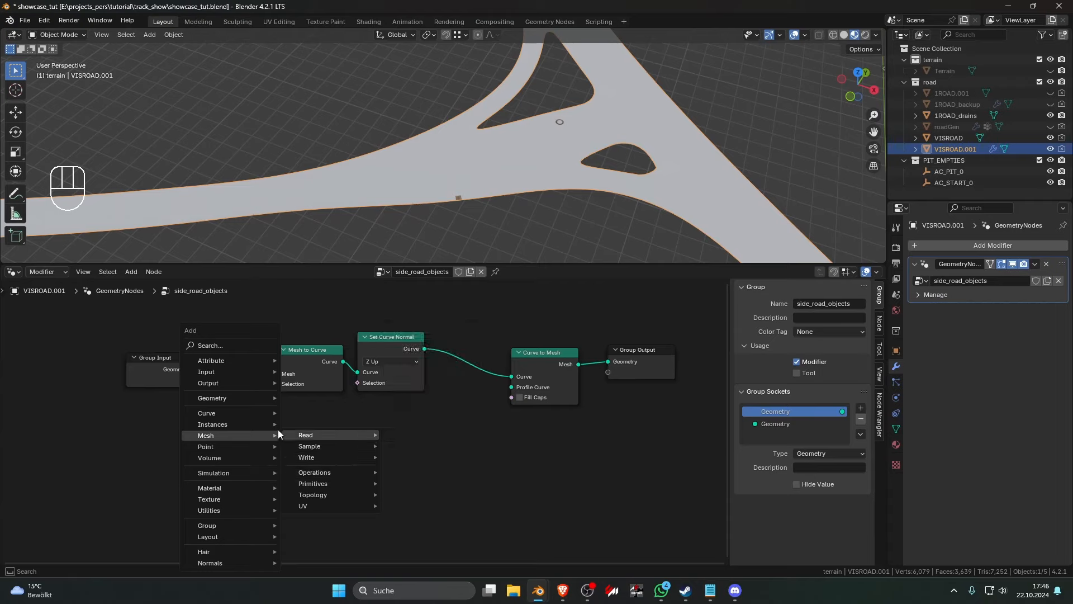
pyautogui.moveTo(246, 398)
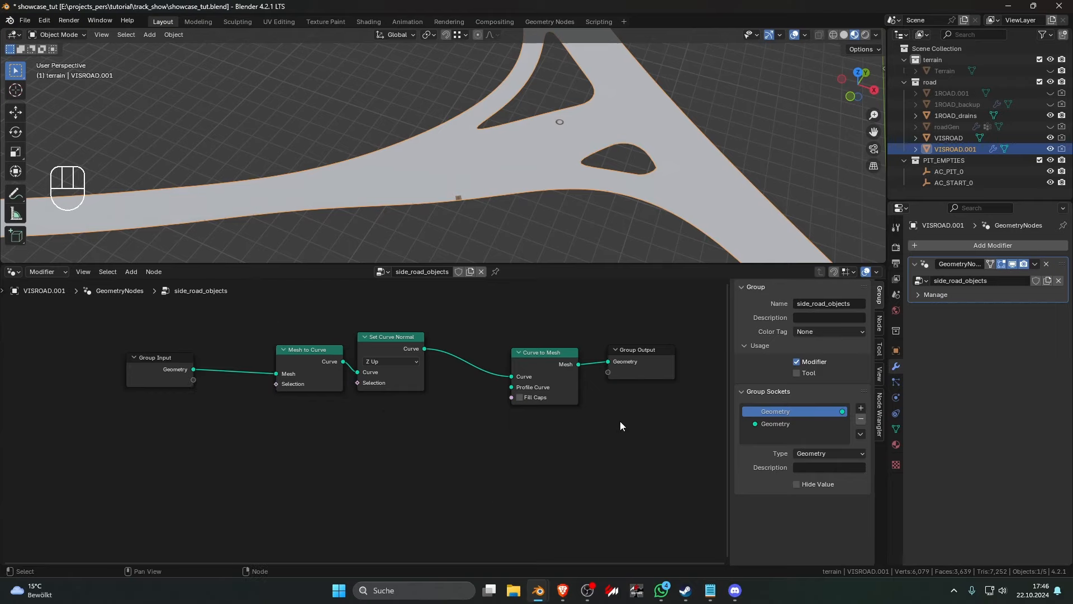
pyautogui.click(455, 455)
# Collapse the road and PIT_EMPTIES collections and create a new collection named profiles
pyautogui.click(905, 82)
pyautogui.click(905, 94)
pyautogui.rightClick(910, 134)
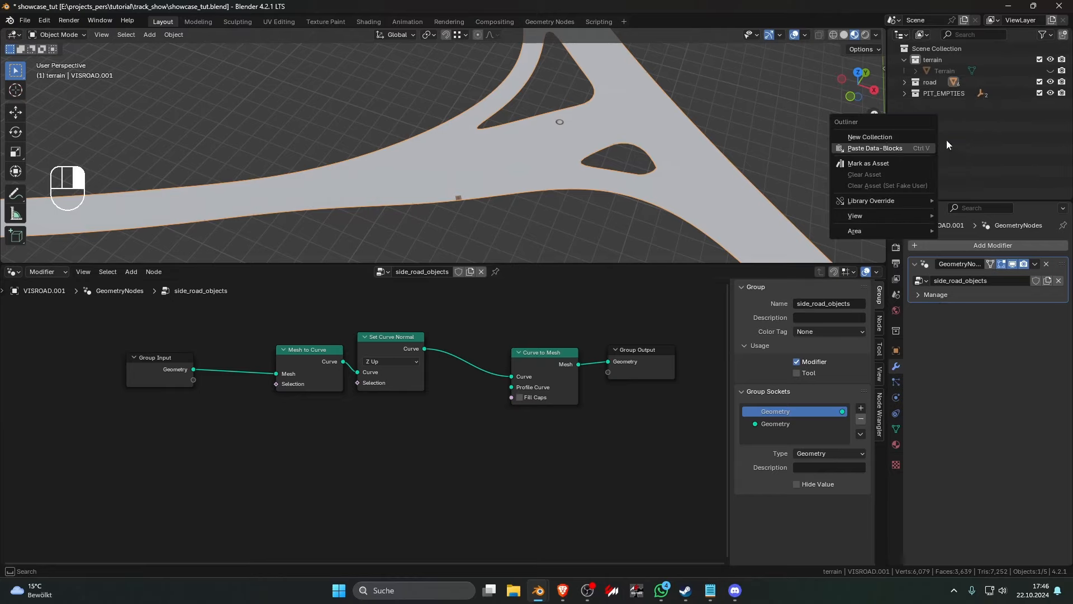
pyautogui.click(899, 136)
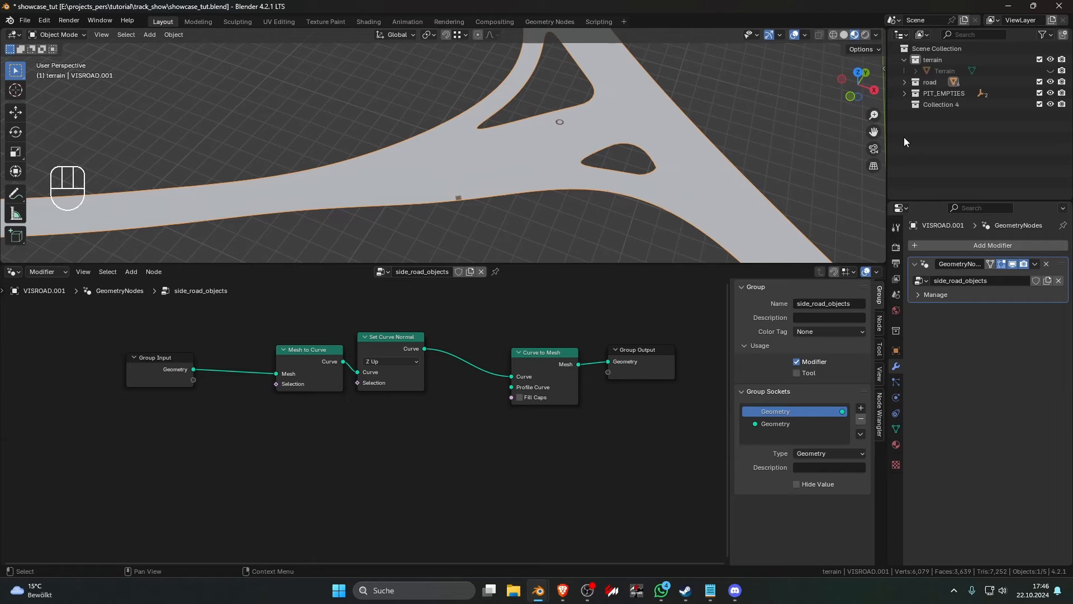
pyautogui.doubleClick(948, 106)
pyautogui.write('profil')
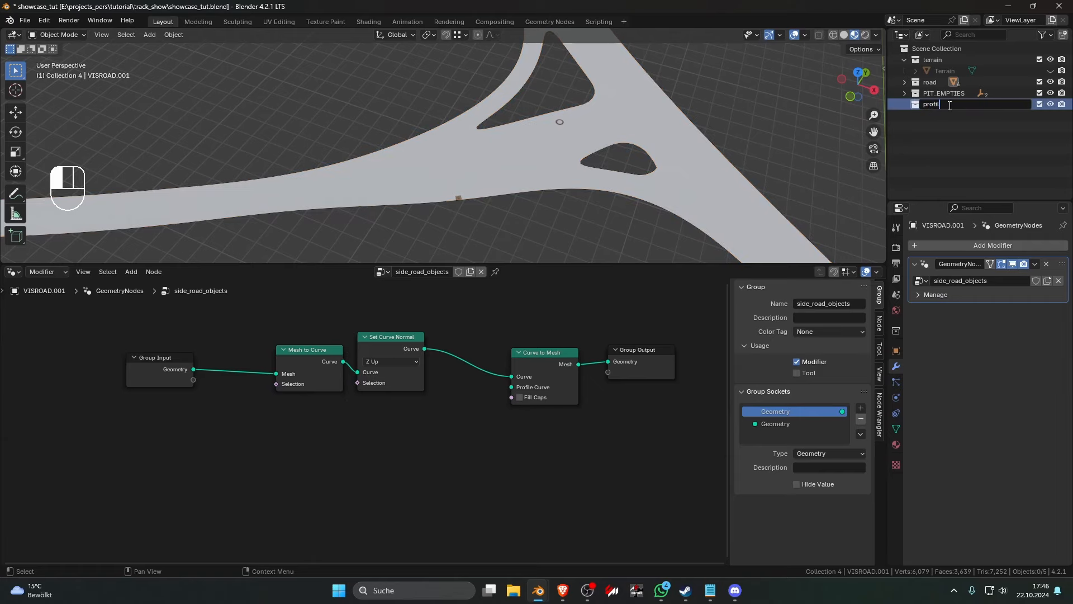
pyautogui.write('s')
pyautogui.press('Return')
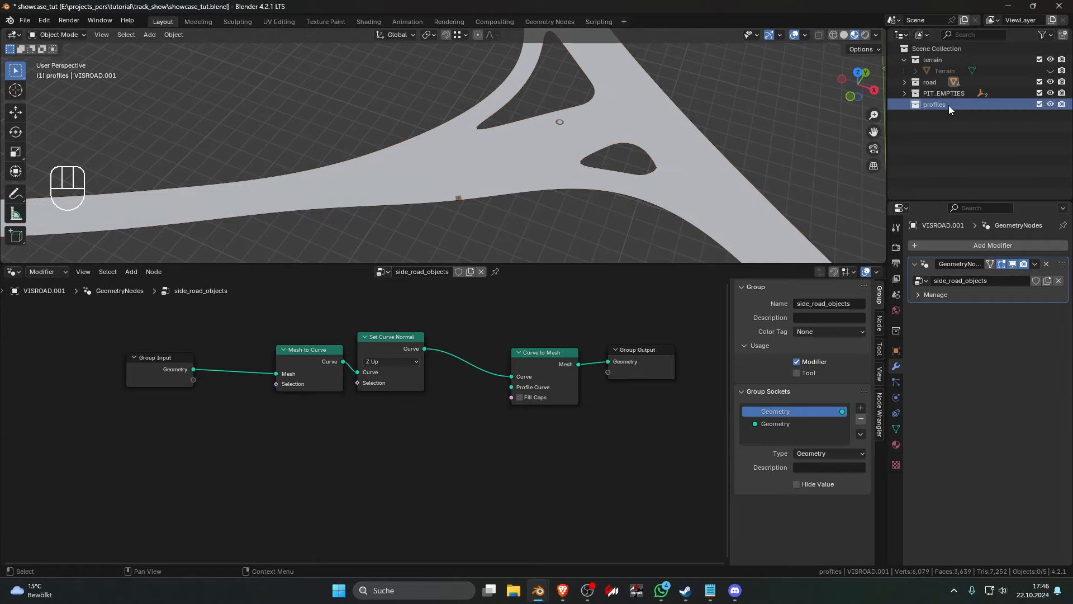
# Add a plane mesh to the profiles collection and frame it in top view
pyautogui.scroll(-8, 671, 148)
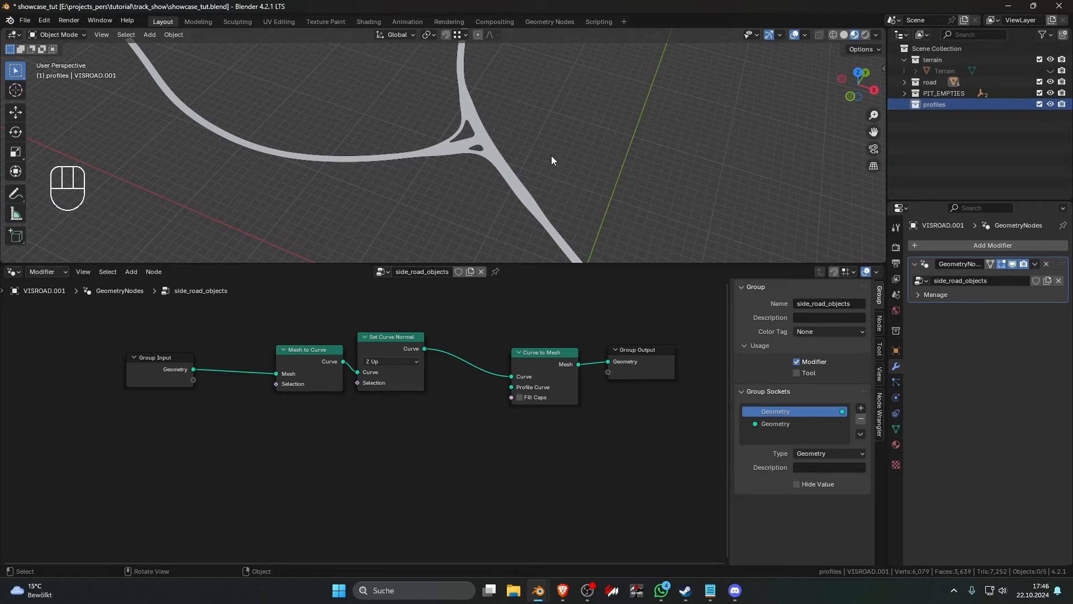
pyautogui.scroll(-5, 611, 174)
pyautogui.hotkey('shift', 'a')
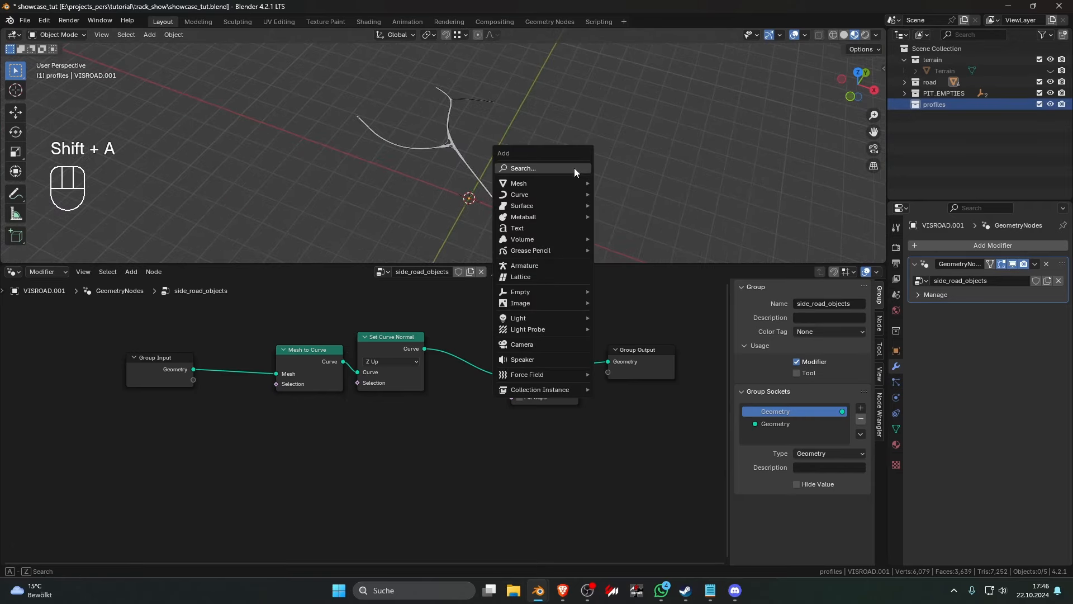
pyautogui.moveTo(568, 186)
pyautogui.click(625, 183)
pyautogui.press('KP_7')
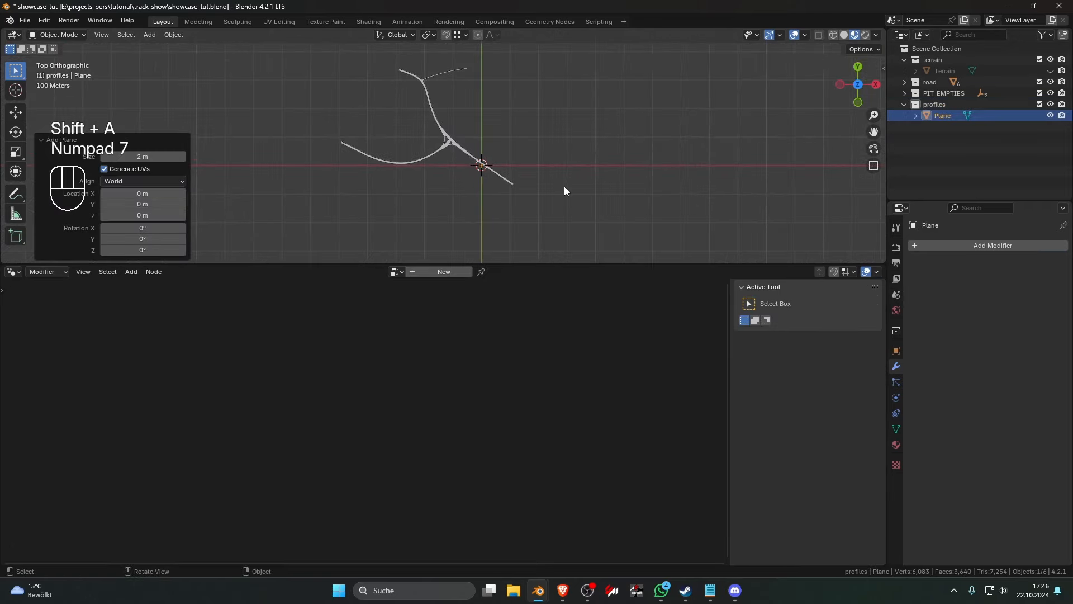
pyautogui.press('KP_Decimal')
pyautogui.scroll(-3, 559, 174)
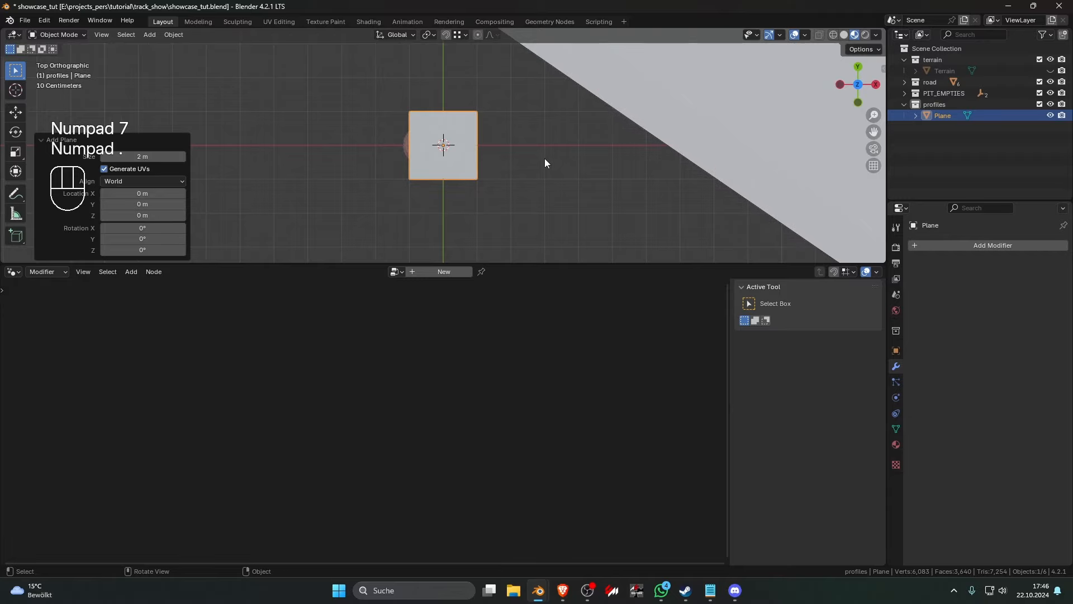
pyautogui.scroll(2, 544, 158)
# Merge all of the plane's vertices at center in Edit Mode, leaving a single vertex
pyautogui.press('Tab')
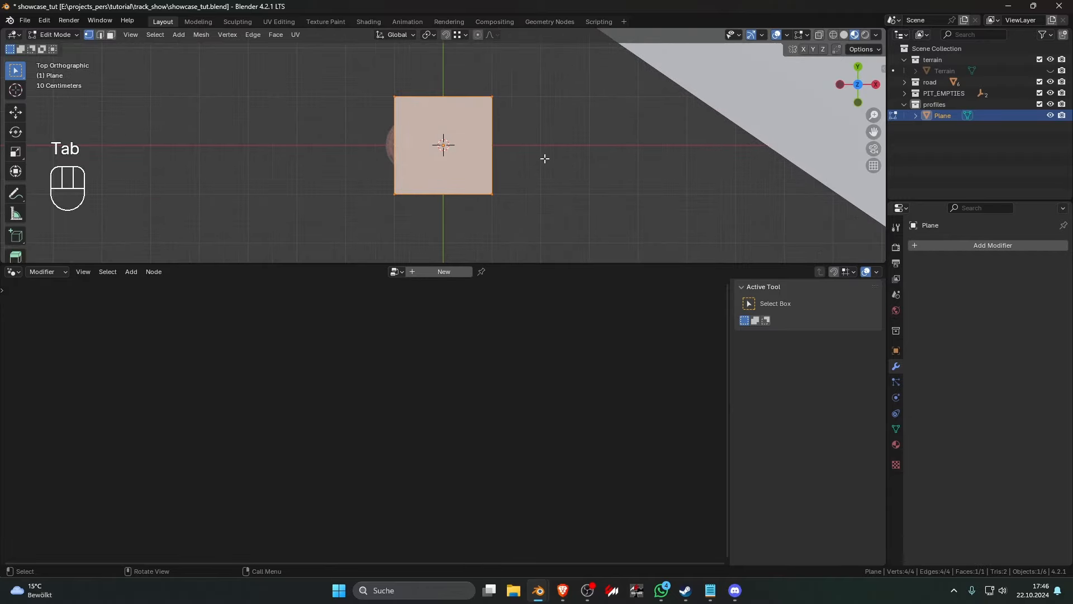
pyautogui.press('m')
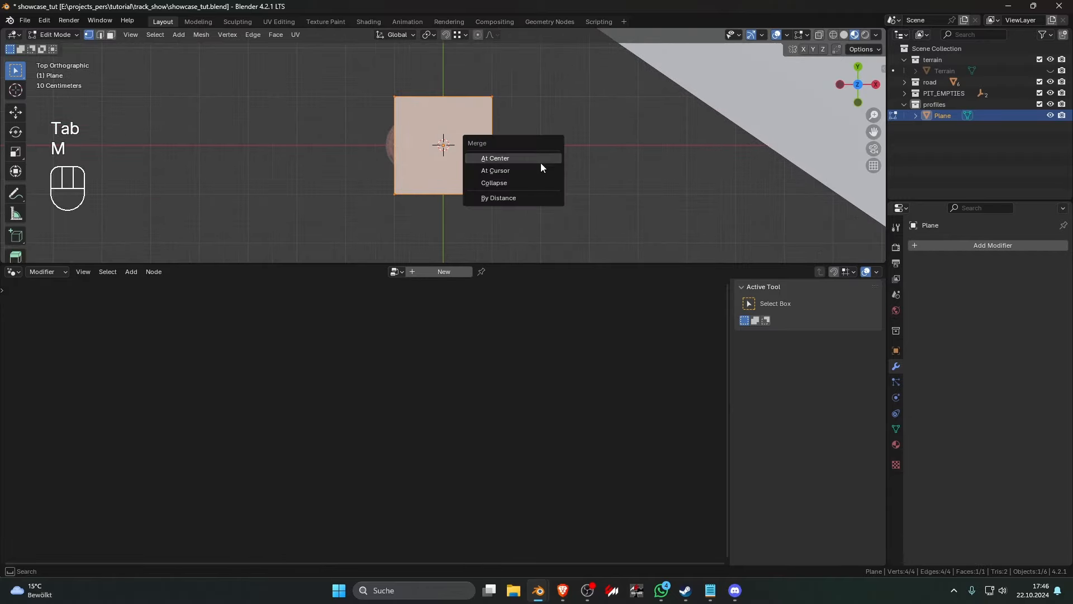
pyautogui.click(508, 157)
pyautogui.press('KP_Decimal')
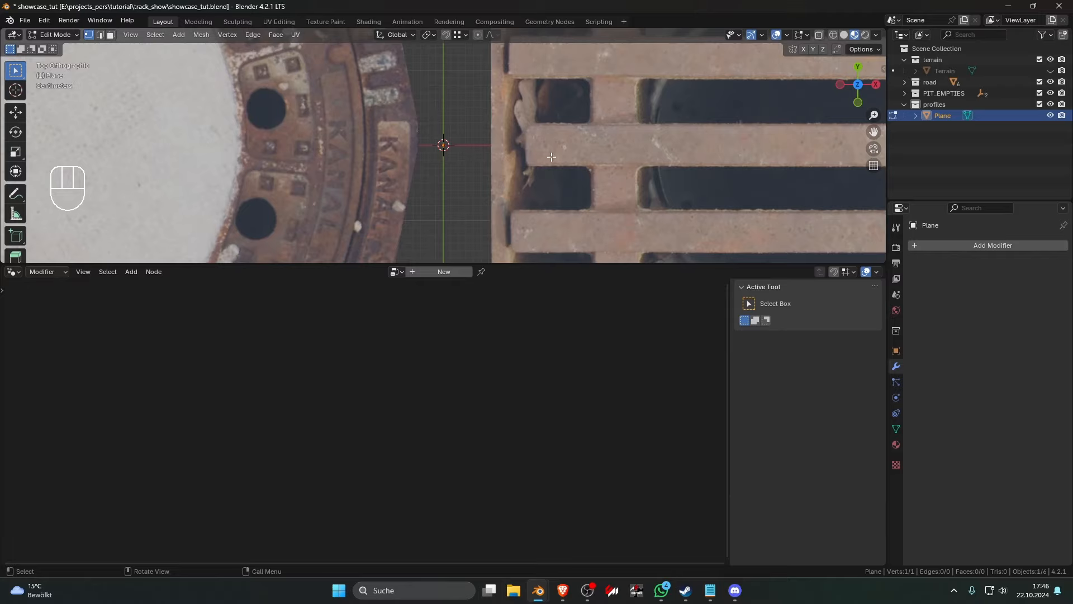
# Exclude the terrain, road and PIT_EMPTIES collections from the view layer
pyautogui.click(1040, 59)
pyautogui.click(1040, 71)
pyautogui.click(1040, 82)
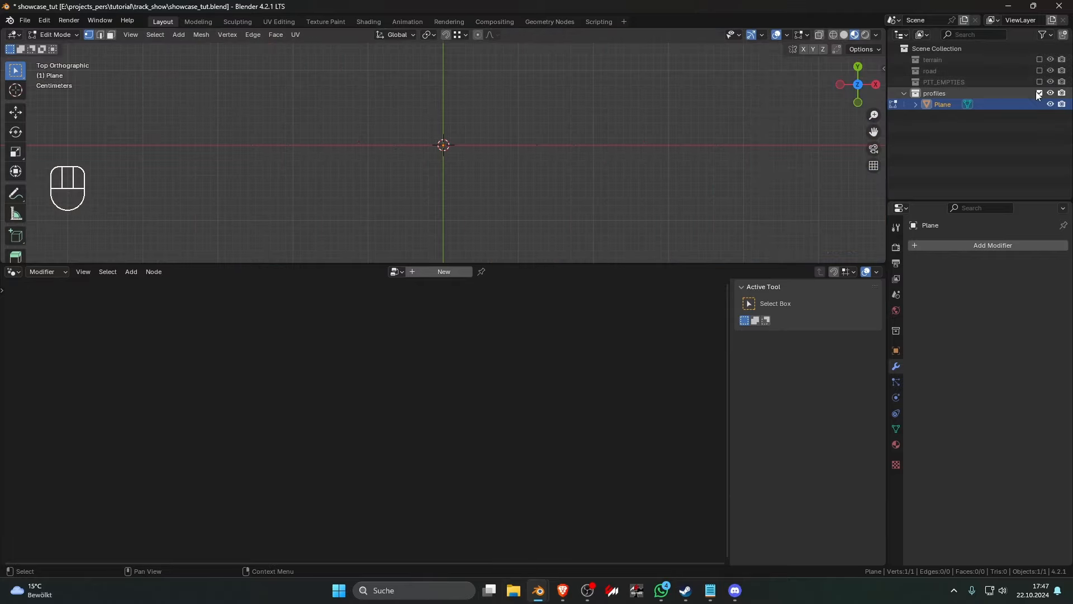
# Maximize the 3D viewport with the remaining vertex in view
pyautogui.moveTo(508, 265); pyautogui.dragTo(509, 530)
pyautogui.hotkey('ctrl', 'space')
pyautogui.keyDown('shift'); pyautogui.moveTo(530, 296); pyautogui.dragTo(432, 250, button='middle'); pyautogui.keyUp('shift')
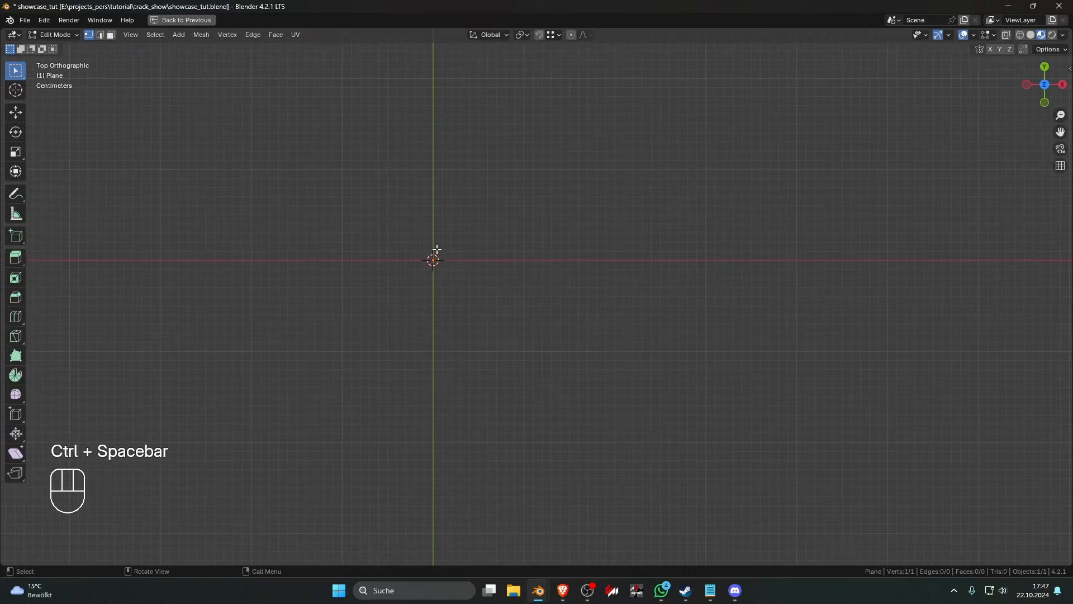
# Extrude the single vertex 1 m along the X axis to form a straight profile edge
pyautogui.scroll(6, 436, 250)
pyautogui.keyDown('shift'); pyautogui.moveTo(314, 228); pyautogui.dragTo(578, 334, button='middle'); pyautogui.keyUp('shift')
pyautogui.scroll(2, 576, 332)
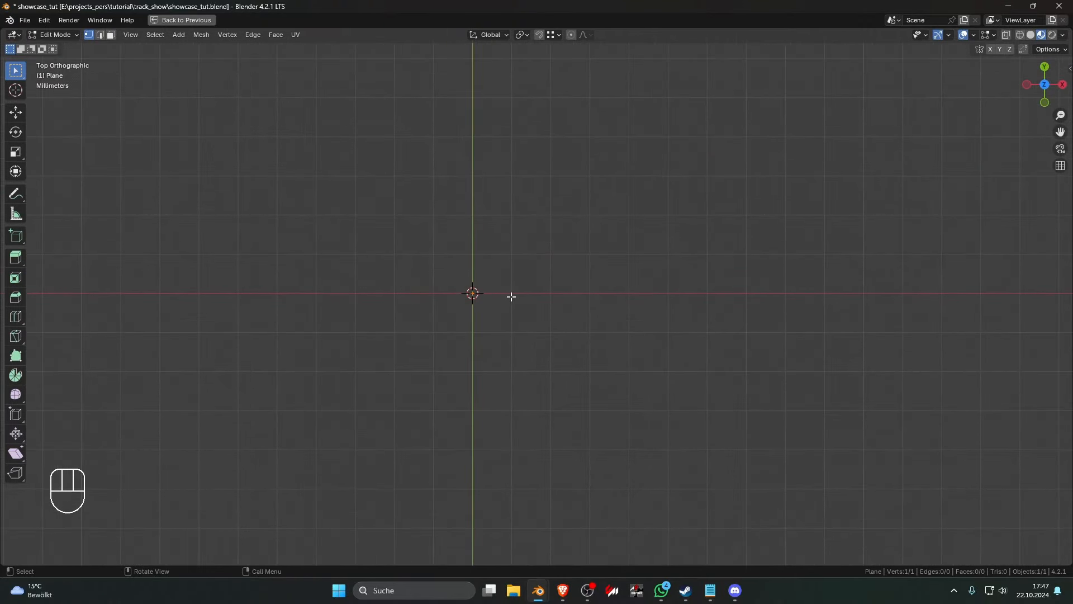
pyautogui.scroll(-6, 511, 296)
pyautogui.keyDown('shift'); pyautogui.moveTo(509, 293); pyautogui.dragTo(375, 271, button='middle'); pyautogui.keyUp('shift')
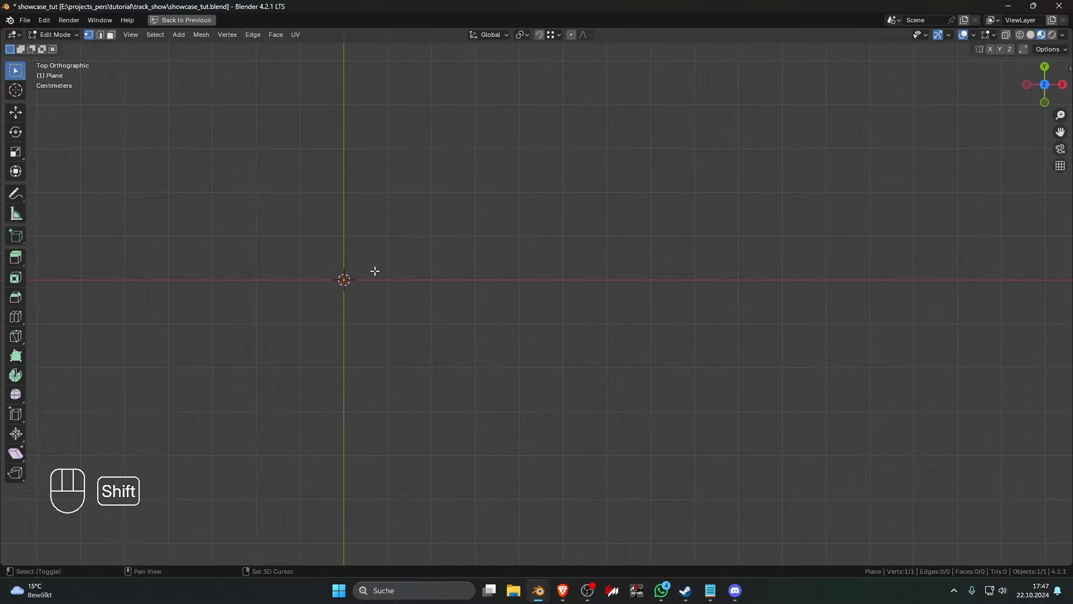
pyautogui.press('e')
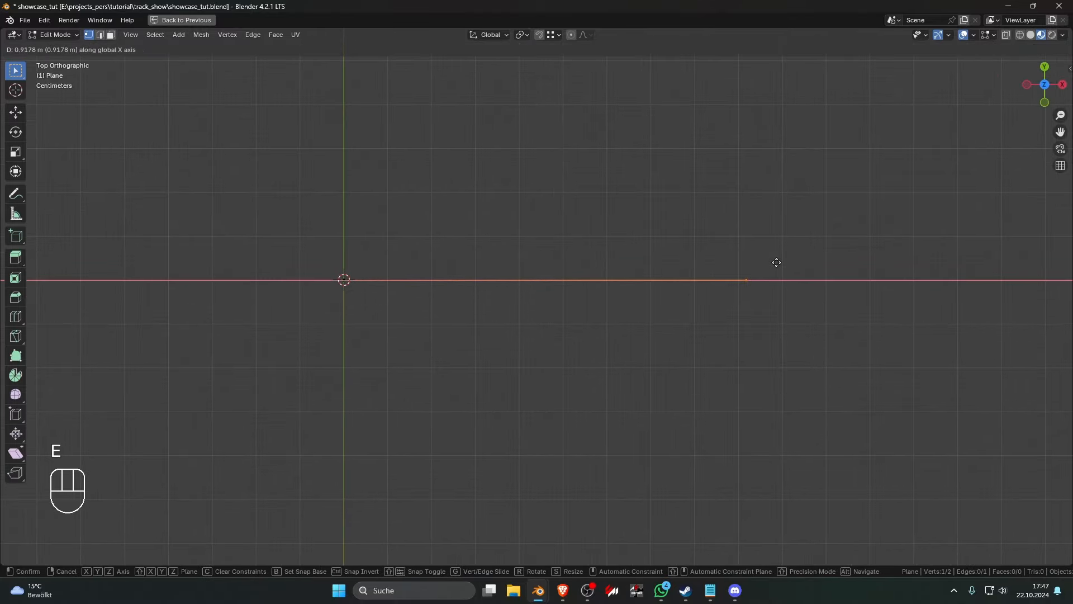
pyautogui.click(774, 257)
pyautogui.click(143, 494)
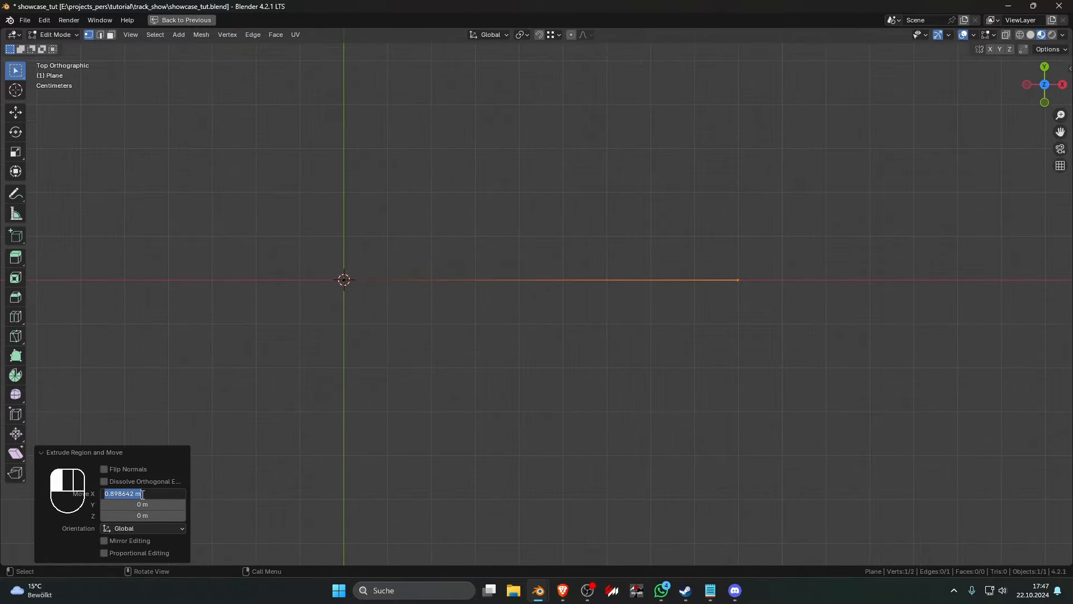
pyautogui.write('1')
pyautogui.press('Return')
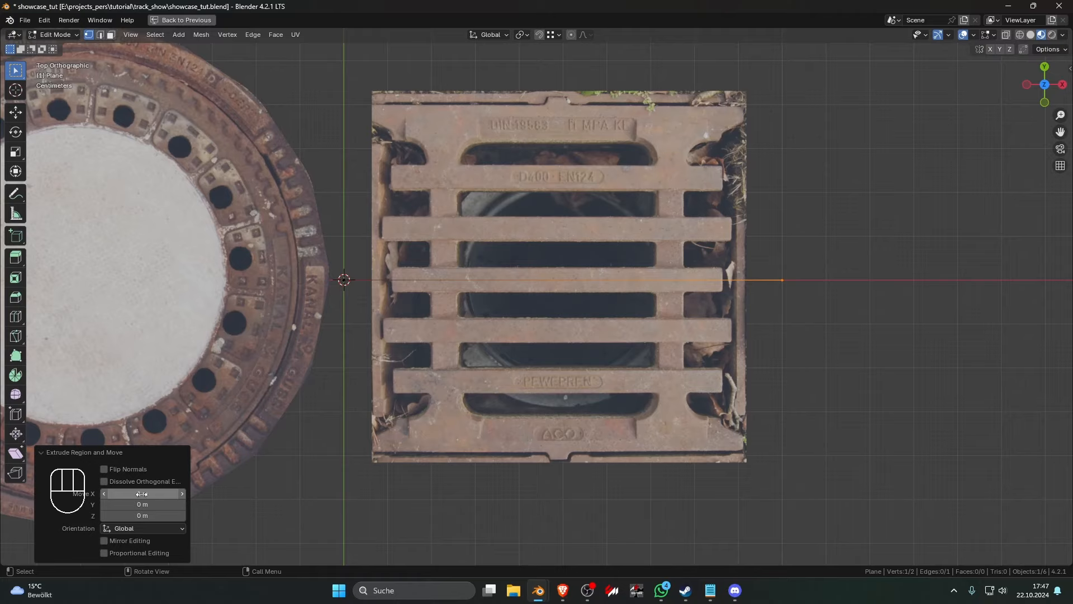
# Leave Edit Mode and isolate the profile line in Local View, framed in top view
pyautogui.scroll(-10, 540, 354)
pyautogui.press('KP_0')
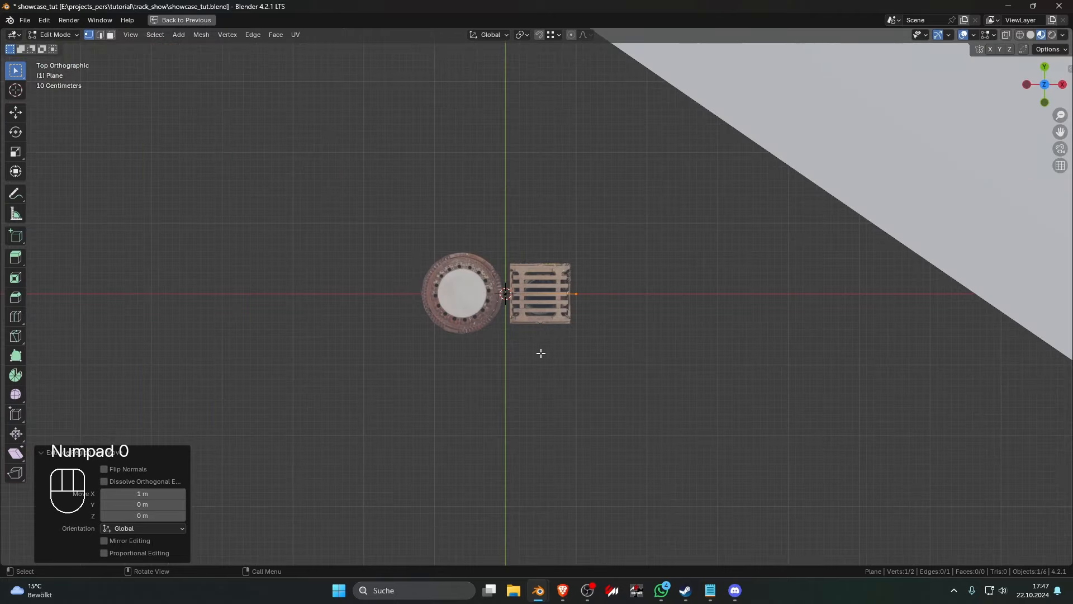
pyautogui.press('Tab')
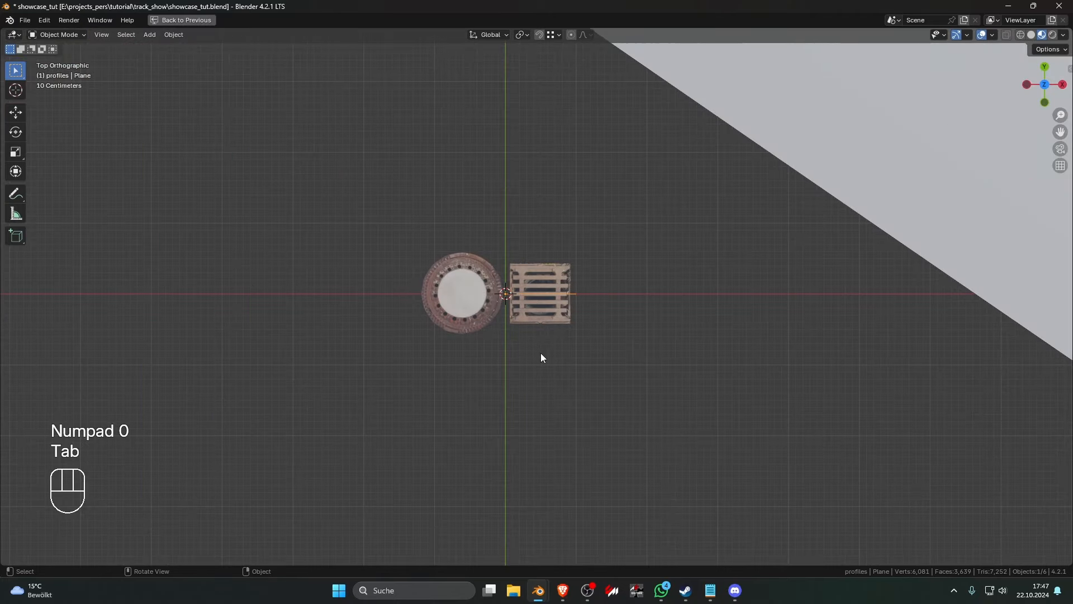
pyautogui.press('KP_0')
pyautogui.press('KP_Decimal')
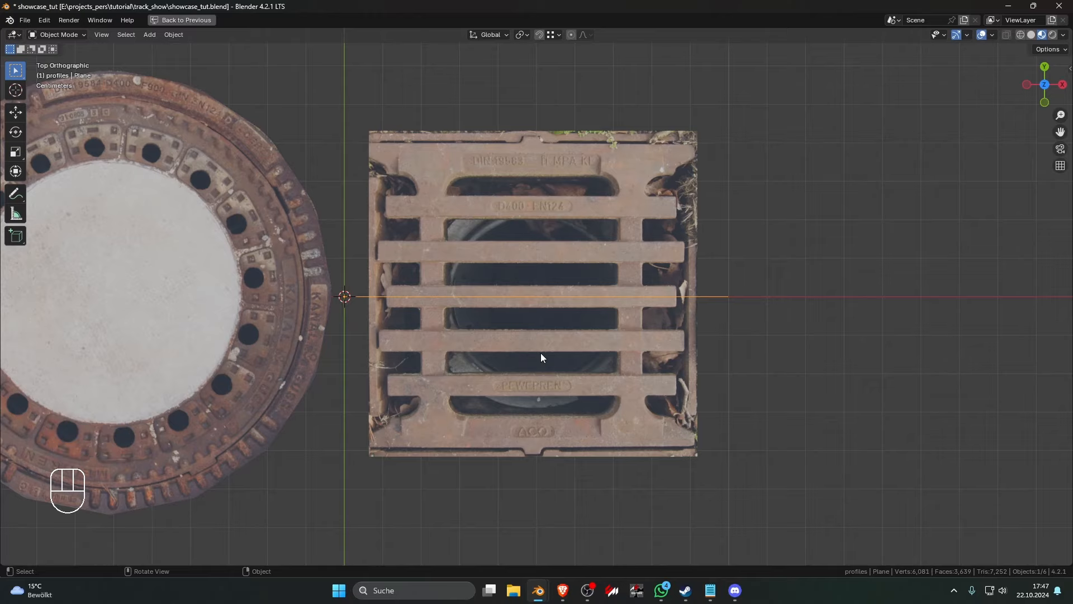
pyautogui.press('KP_Divide')
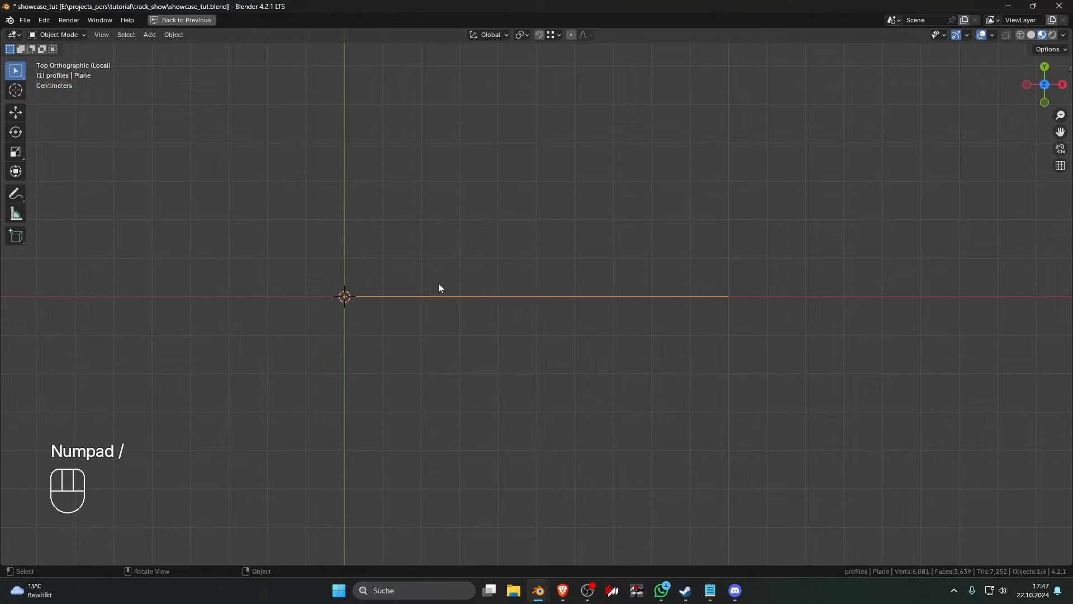
pyautogui.scroll(-6, 436, 285)
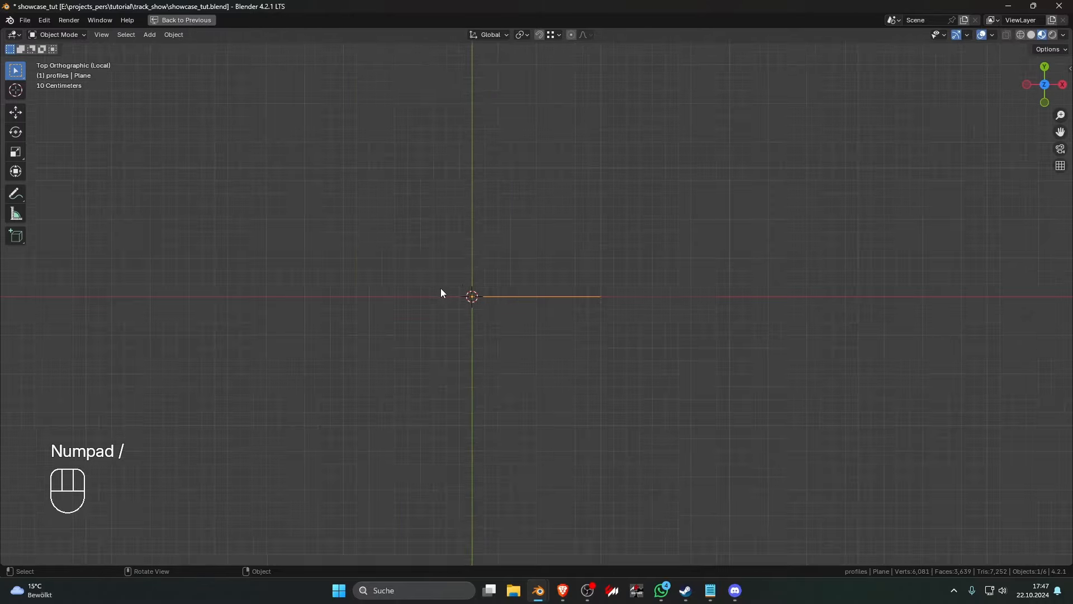
pyautogui.scroll(5, 447, 291)
pyautogui.scroll(-5, 453, 293)
pyautogui.scroll(4, 454, 289)
pyautogui.press('Tab')
pyautogui.press('Tab')
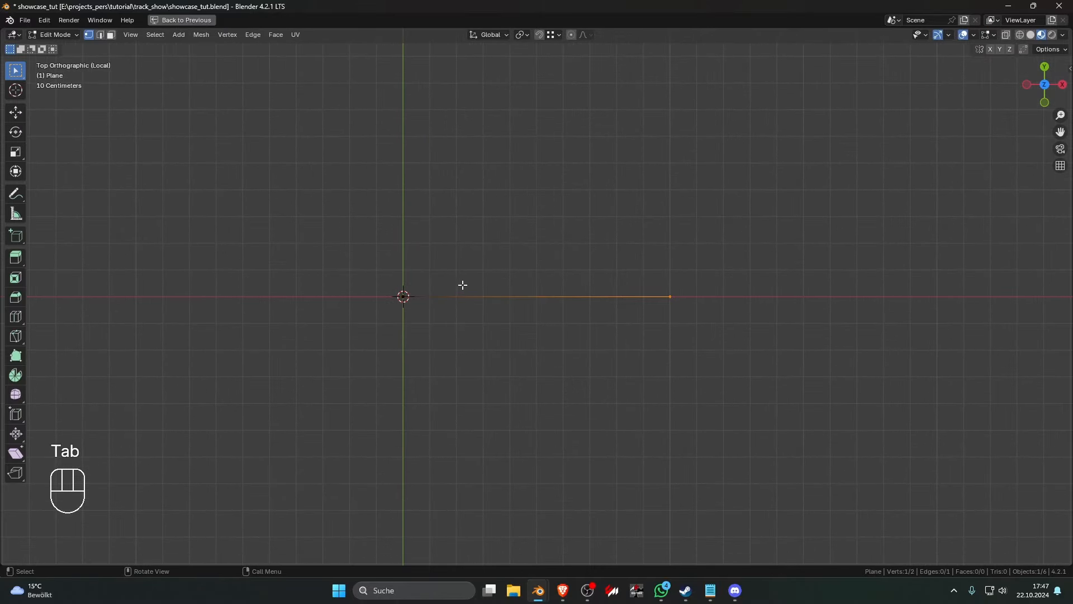
pyautogui.press('Tab')
pyautogui.press('Tab')
# Restore the full editor layout and rename the Plane object as prof_grassedge
pyautogui.hotkey('ctrl', 'space')
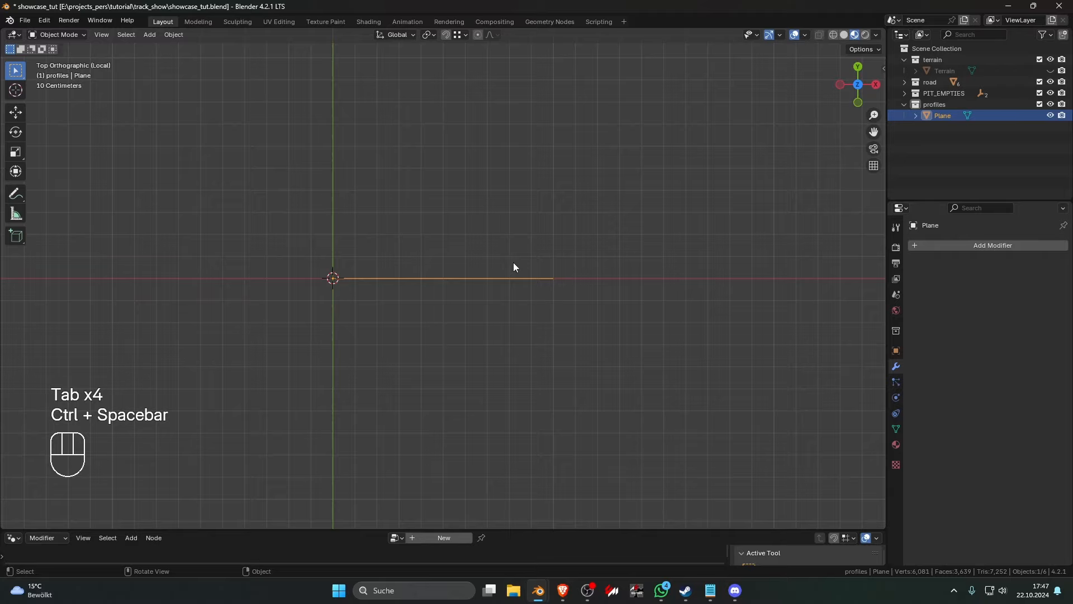
pyautogui.doubleClick(945, 115)
pyautogui.write('profi')
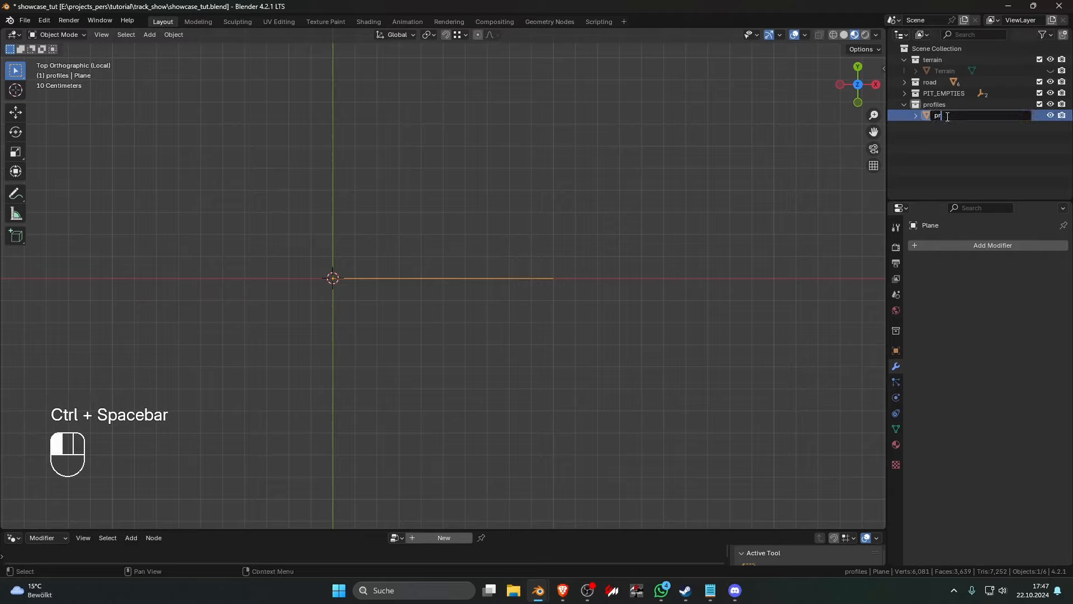
pyautogui.press('BackSpace')
pyautogui.press('BackSpace')
pyautogui.press('BackSpace')
pyautogui.write('o')
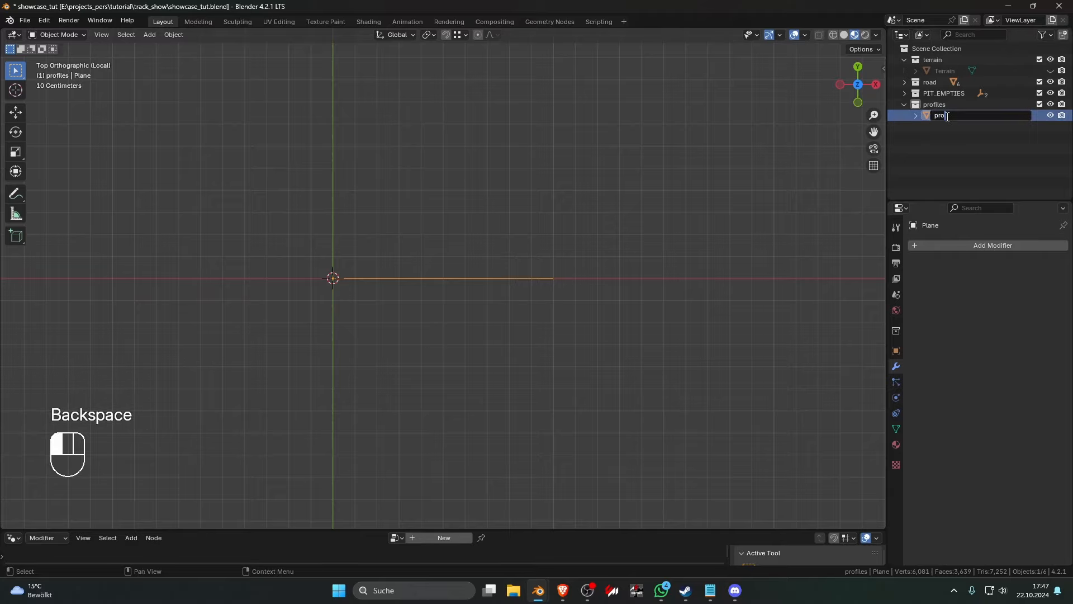
pyautogui.write('f_grass')
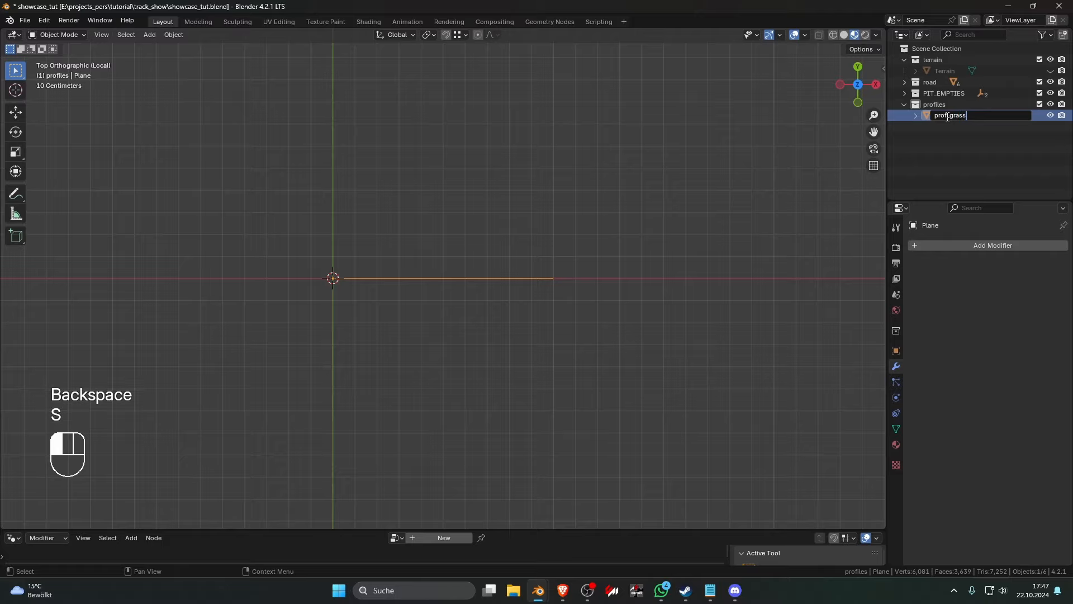
pyautogui.write('edge')
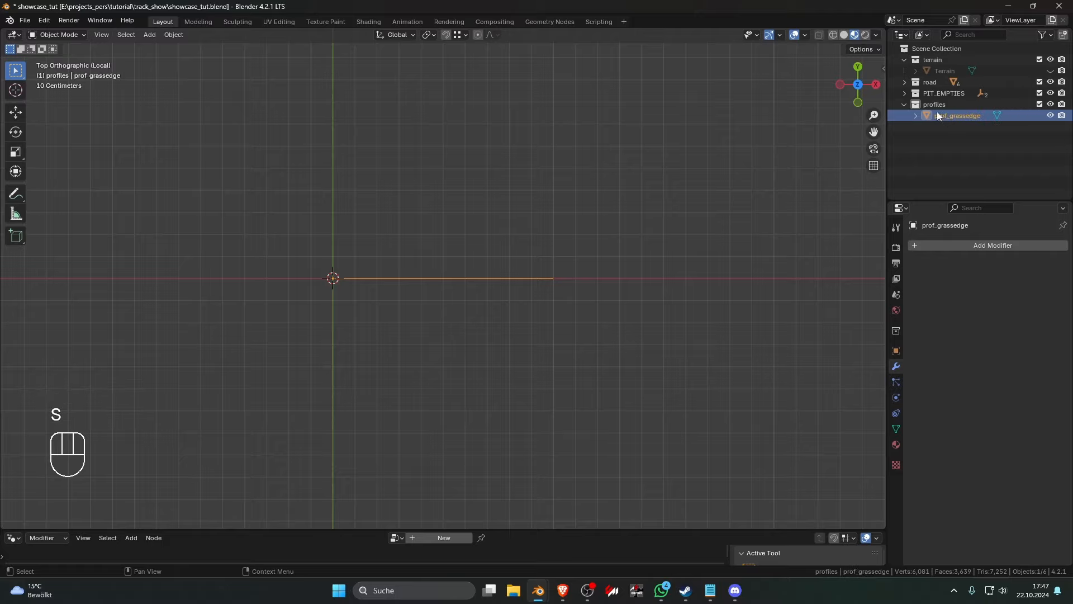
pyautogui.press('Return')
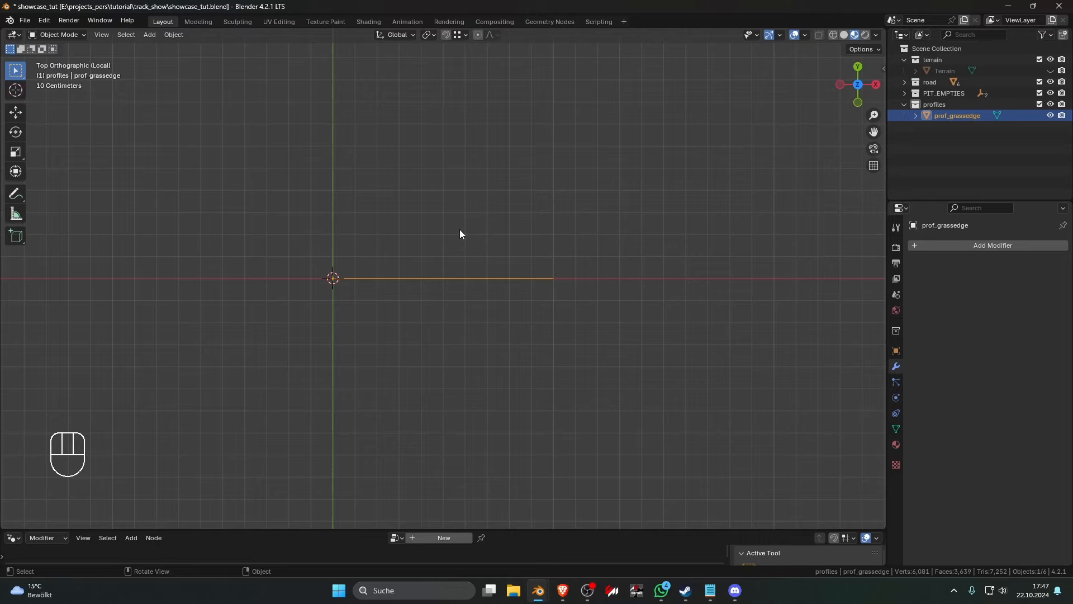
# Convert the prof_grassedge mesh to a curve and deselect it
pyautogui.scroll(4, 579, 288)
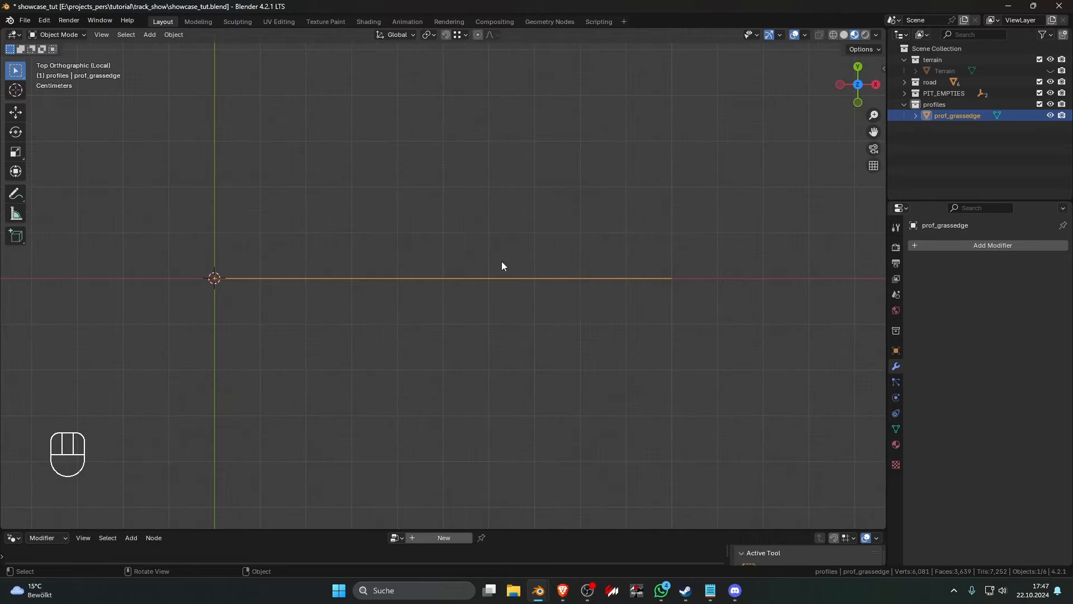
pyautogui.rightClick(353, 223)
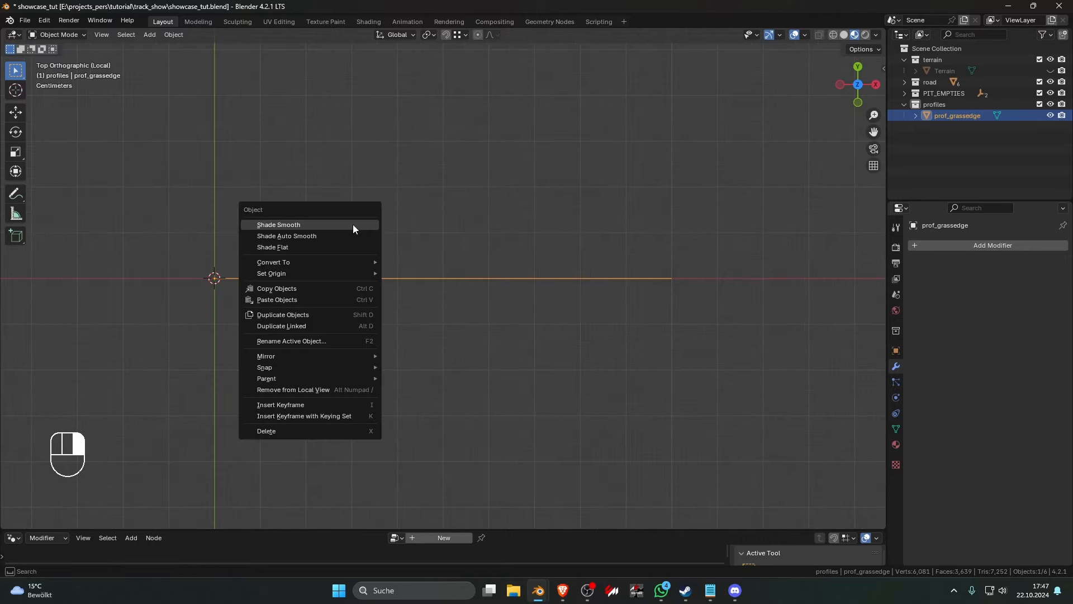
pyautogui.moveTo(334, 262)
pyautogui.click(437, 274)
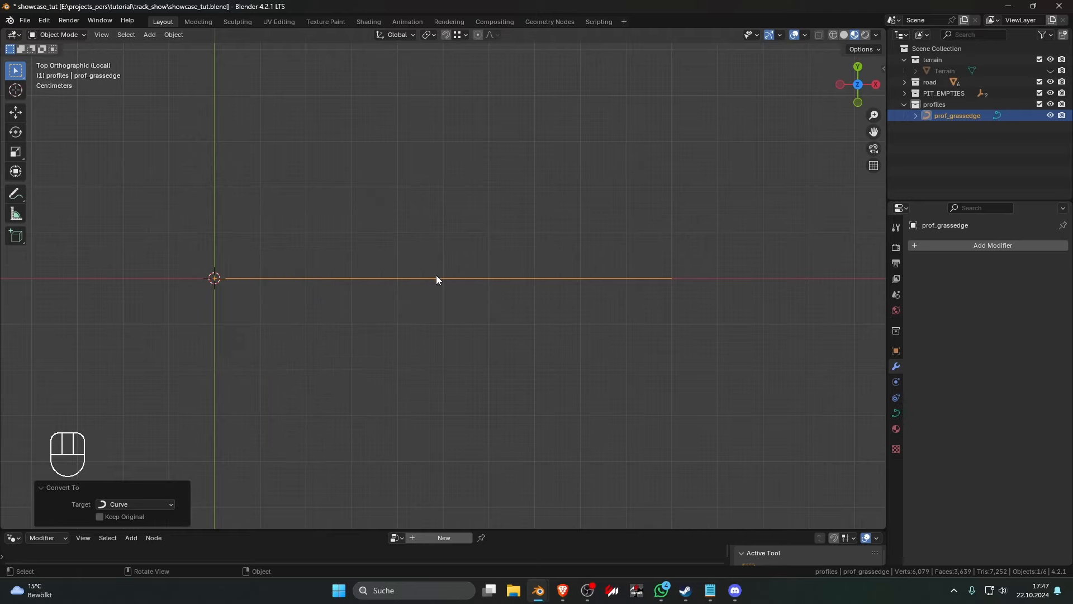
pyautogui.click(414, 277)
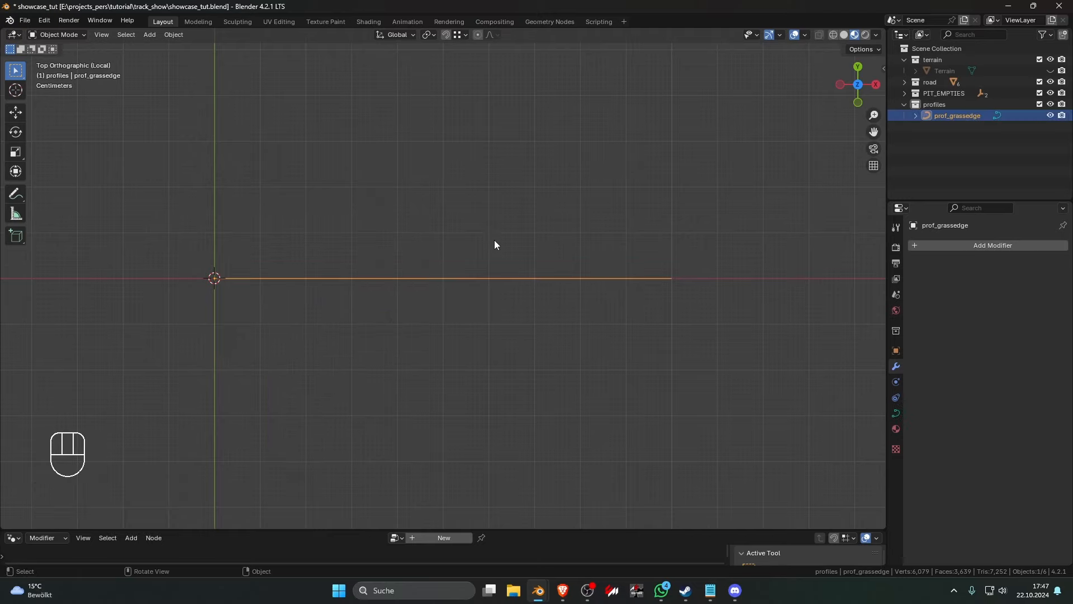
pyautogui.click(481, 245)
pyautogui.click(384, 240)
# Add a new plane mesh and merge all of its vertices at center in Edit Mode
pyautogui.keyDown('shift'); pyautogui.moveTo(384, 239); pyautogui.dragTo(433, 237, button='middle'); pyautogui.keyUp('shift')
pyautogui.hotkey('shift', 'a')
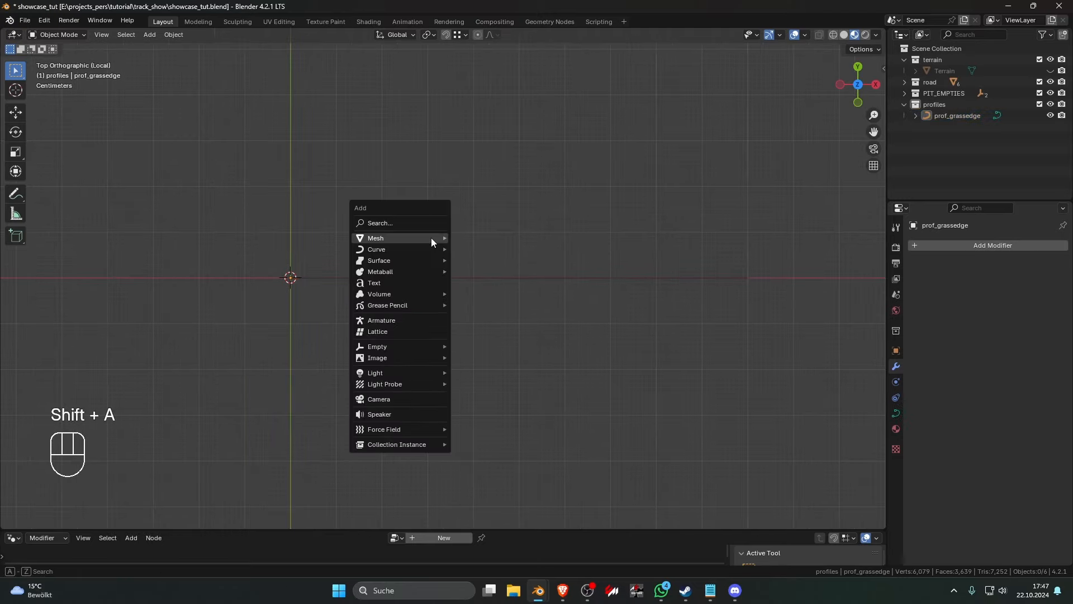
pyautogui.moveTo(431, 237)
pyautogui.click(496, 239)
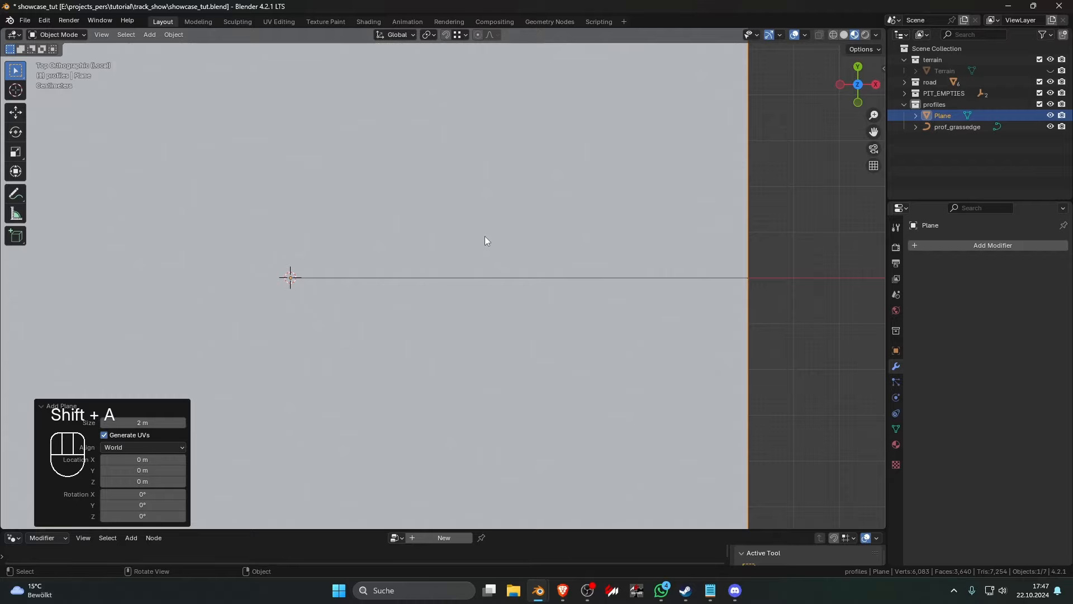
pyautogui.press('Tab')
pyautogui.press('m')
pyautogui.click(485, 235)
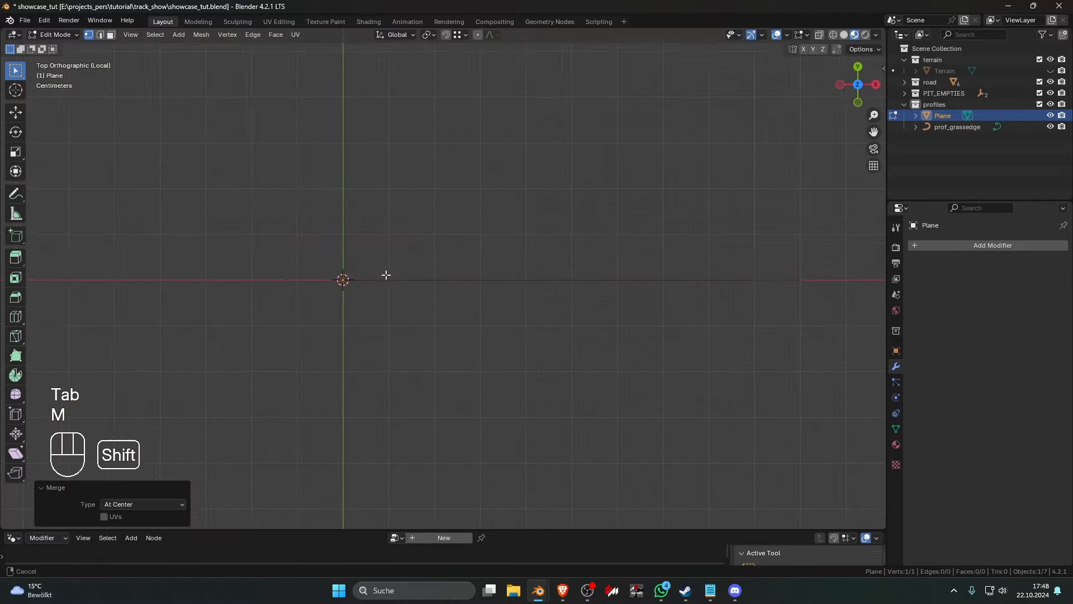
# Extrude the merged vertex 0.15 m upward along the Y axis
pyautogui.keyDown('shift'); pyautogui.moveTo(386, 275); pyautogui.dragTo(464, 293, button='middle'); pyautogui.keyUp('shift')
pyautogui.press('e')
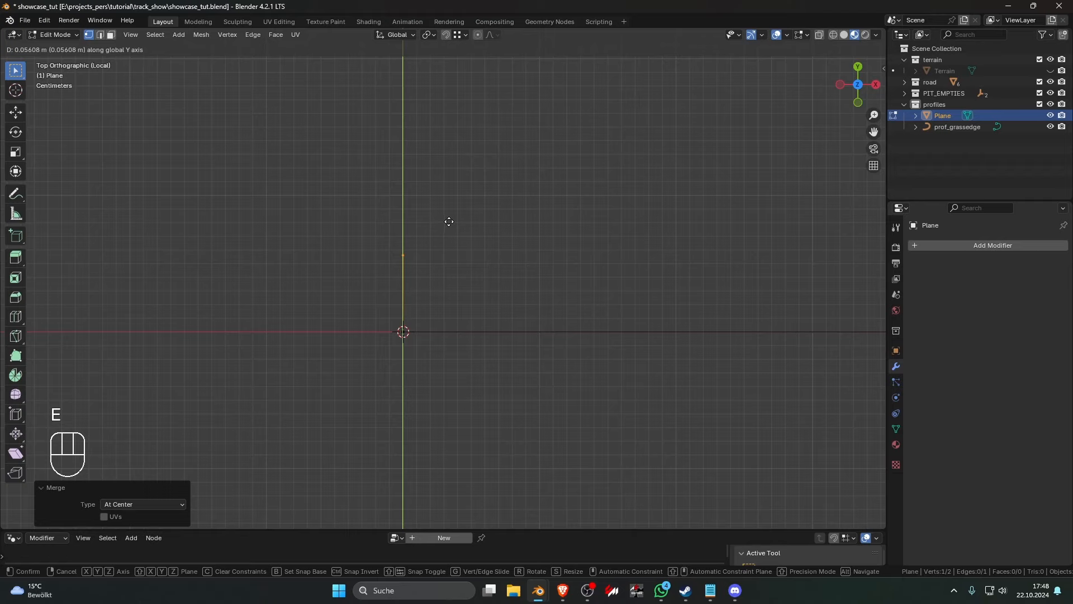
pyautogui.click(462, 185)
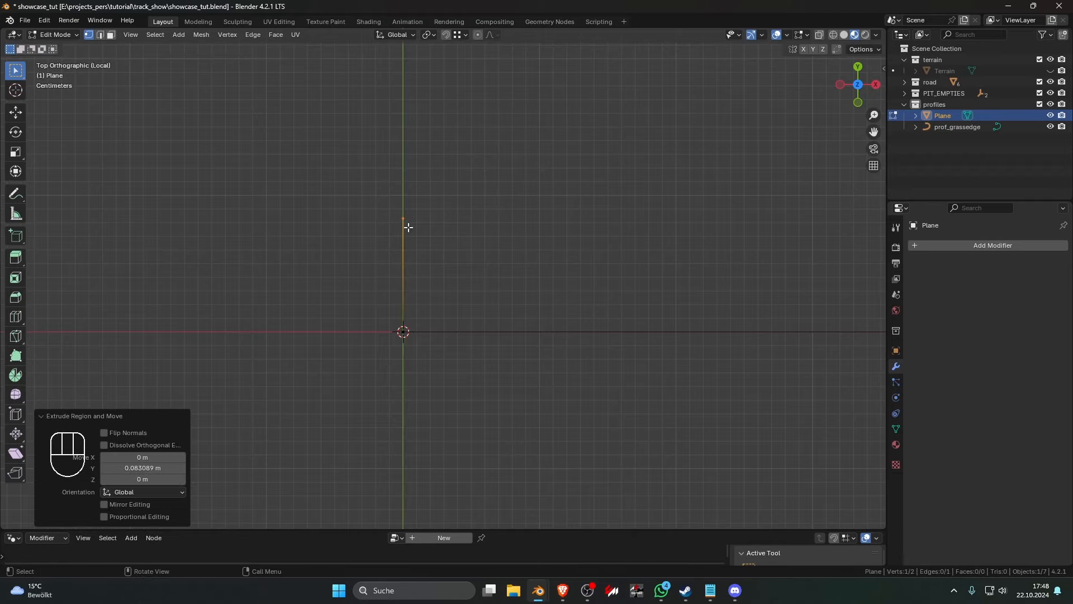
pyautogui.click(162, 467)
pyautogui.press('BackSpace')
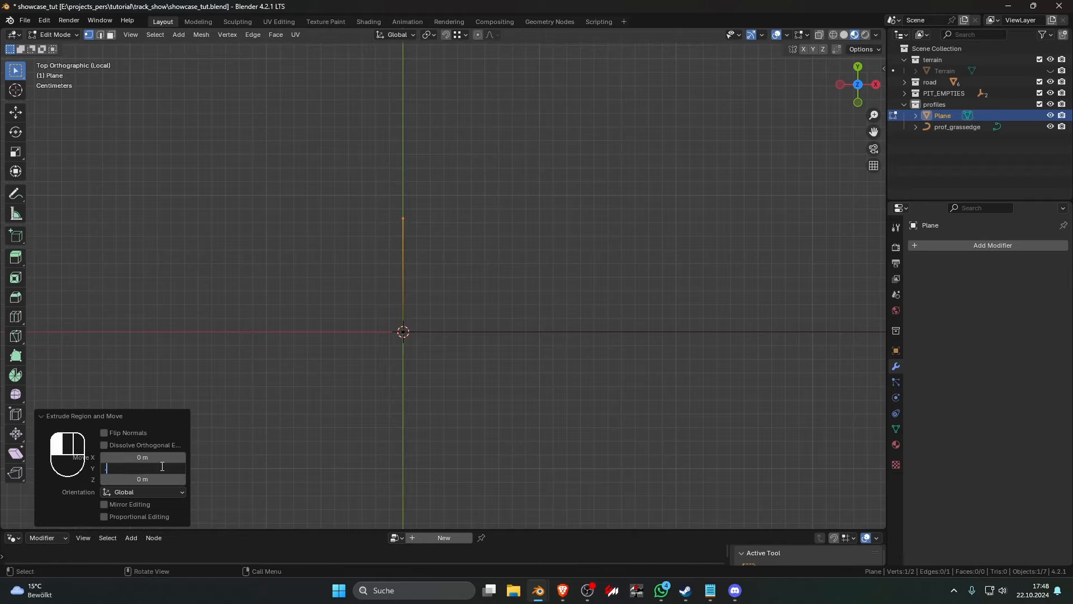
pyautogui.write('.15')
pyautogui.press('Return')
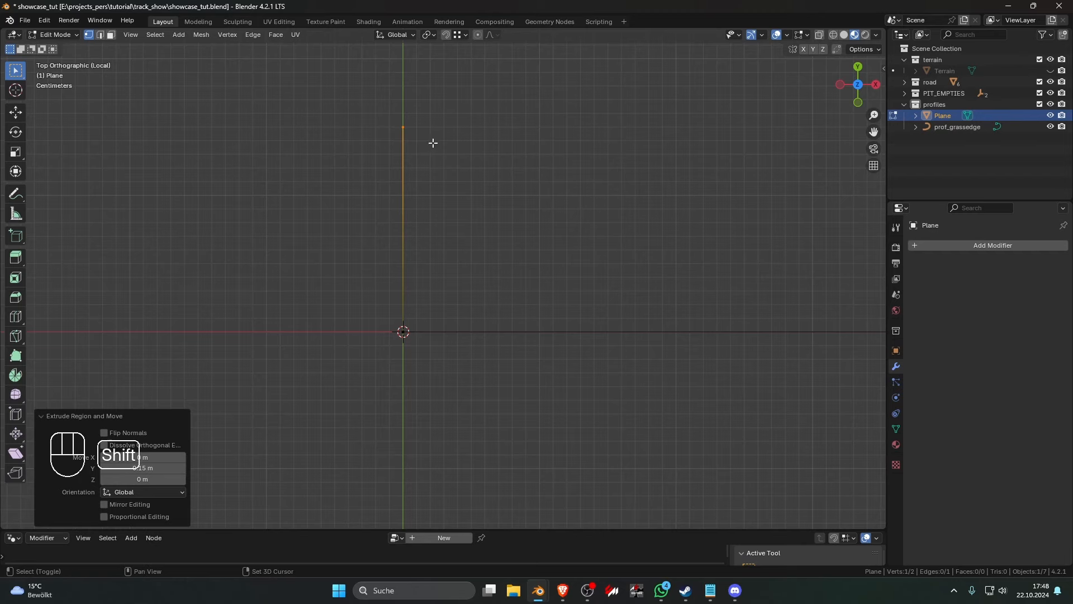
# Move the upper vertex about 0.011 m along the X axis so the vertical edge leans slightly outward
pyautogui.keyDown('shift'); pyautogui.moveTo(431, 141); pyautogui.dragTo(422, 189, button='middle'); pyautogui.keyUp('shift')
pyautogui.press('g')
pyautogui.press('x')
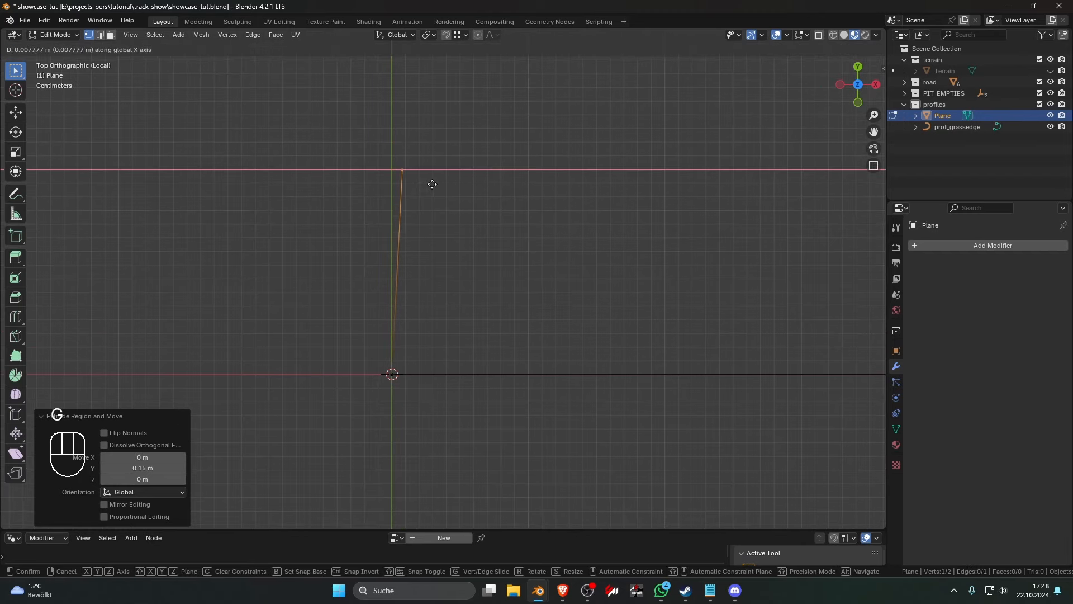
pyautogui.click(436, 184)
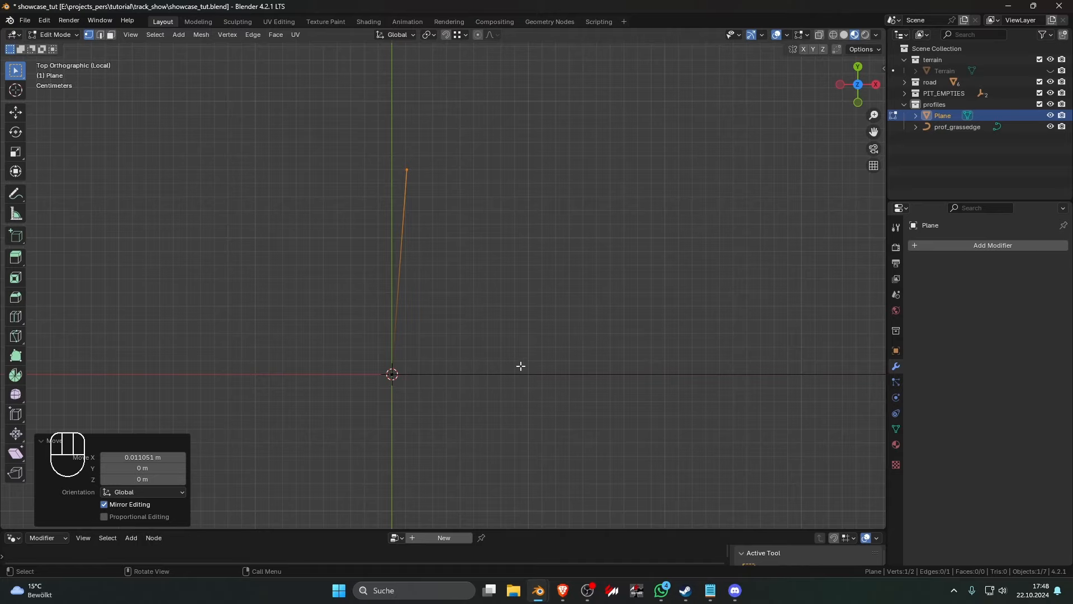
# Extrude the upper vertex 0.15 m along the X axis to form the profile's top edge
pyautogui.keyDown('shift'); pyautogui.moveTo(380, 286); pyautogui.dragTo(355, 238, button='middle'); pyautogui.keyUp('shift')
pyautogui.press('e')
pyautogui.click(436, 250)
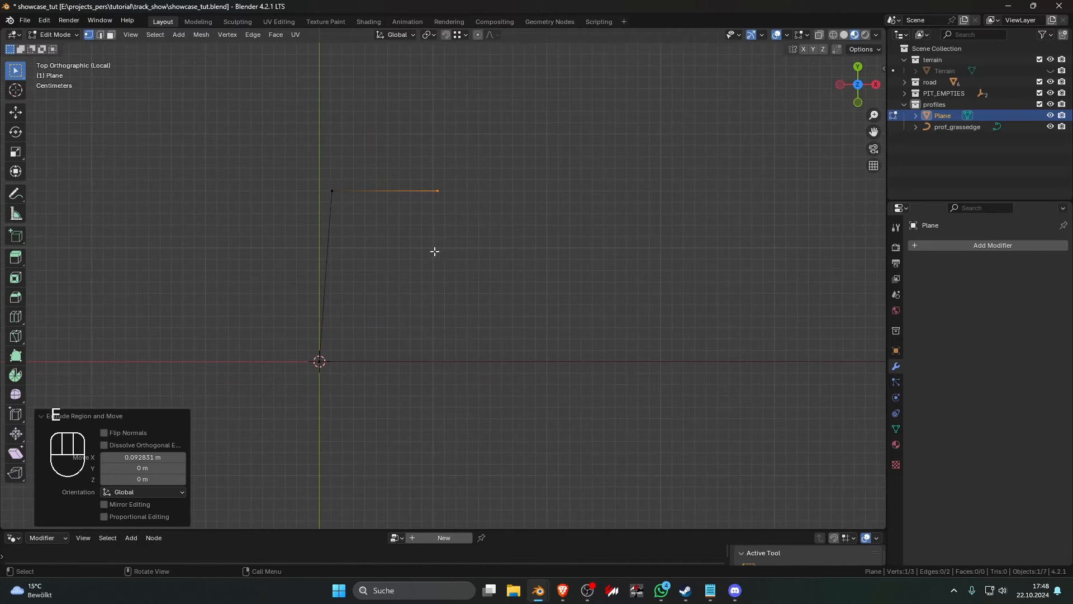
pyautogui.click(167, 457)
pyautogui.write('0.15')
pyautogui.press('Return')
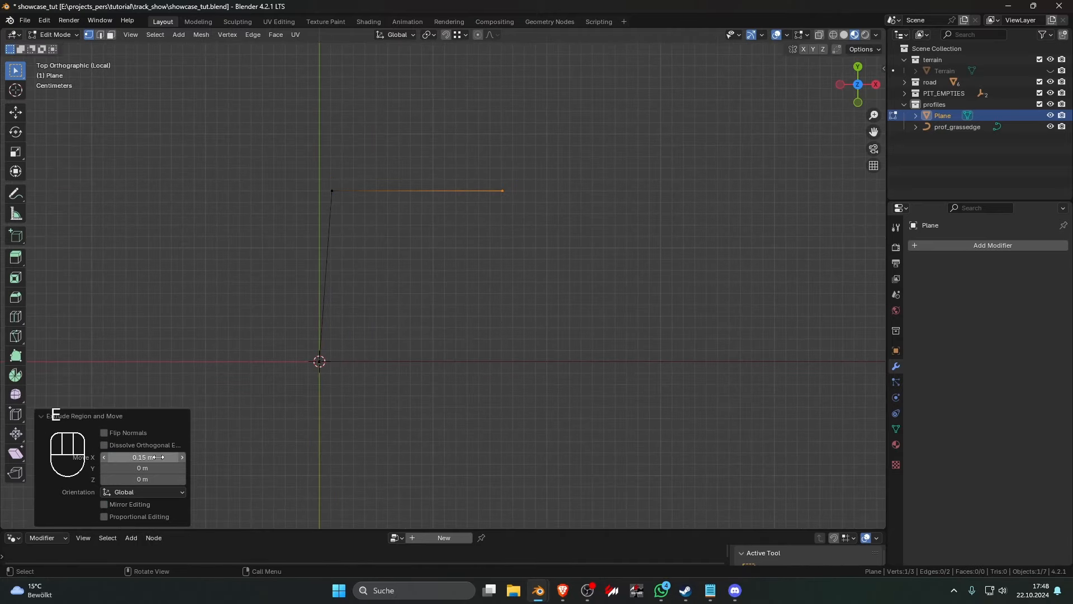
# Extrude the top edge's end vertex about 0.0053 m down along Y and shift it about 0.0046 m along X as a small chamfer
pyautogui.keyDown('shift'); pyautogui.moveTo(529, 220); pyautogui.dragTo(453, 278, button='middle'); pyautogui.keyUp('shift')
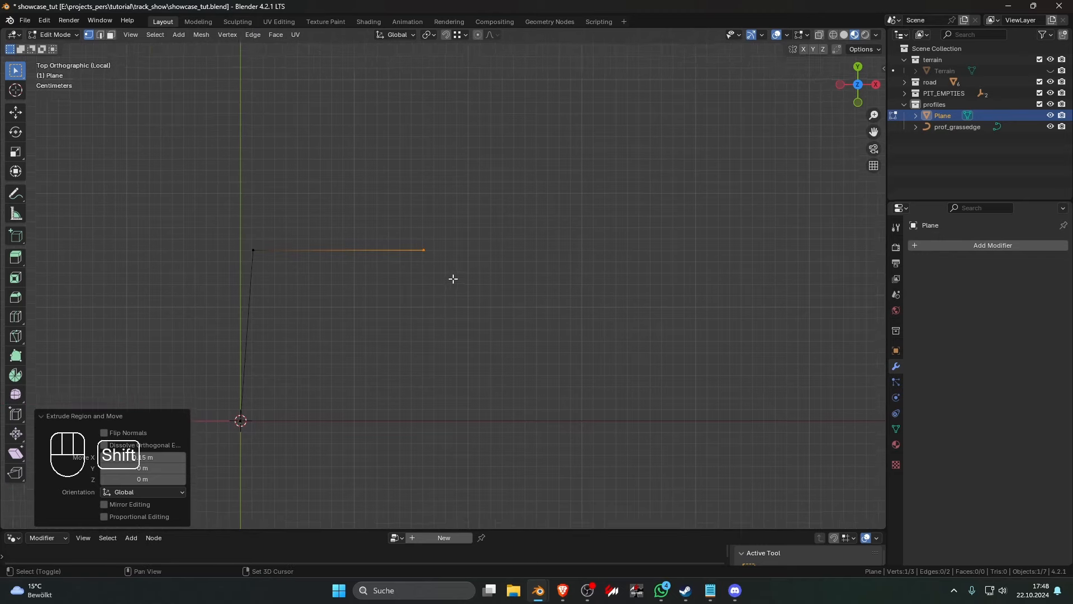
pyautogui.scroll(4, 494, 308)
pyautogui.keyDown('shift'); pyautogui.moveTo(495, 309); pyautogui.dragTo(501, 318, button='middle'); pyautogui.keyUp('shift')
pyautogui.scroll(2, 497, 313)
pyautogui.press('e')
pyautogui.moveTo(481, 246); pyautogui.dragTo(498, 277, button='middle')
pyautogui.click(481, 277)
pyautogui.press('g')
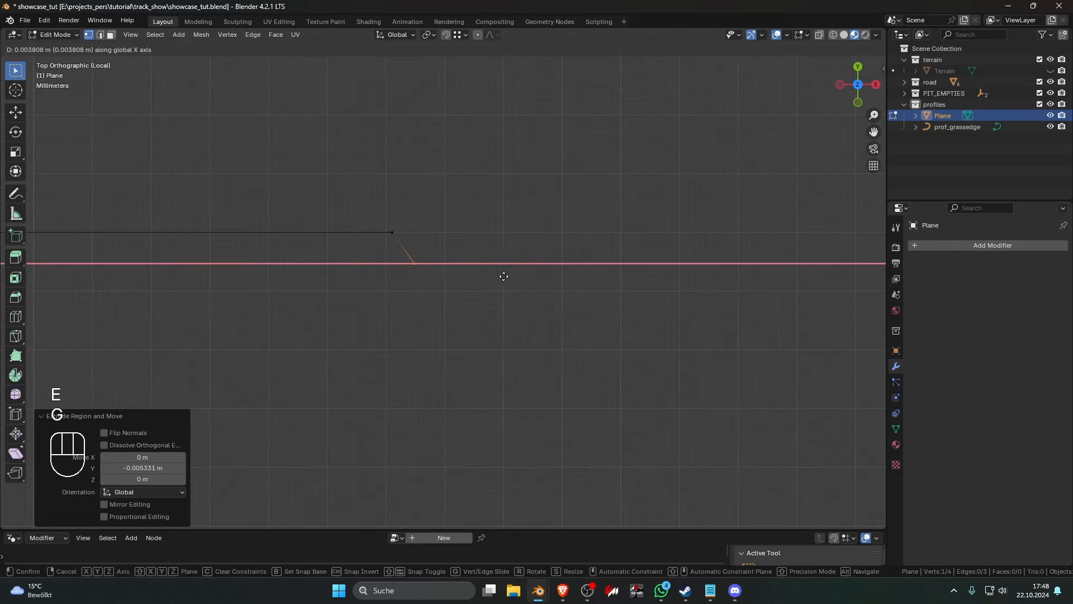
pyautogui.click(509, 275)
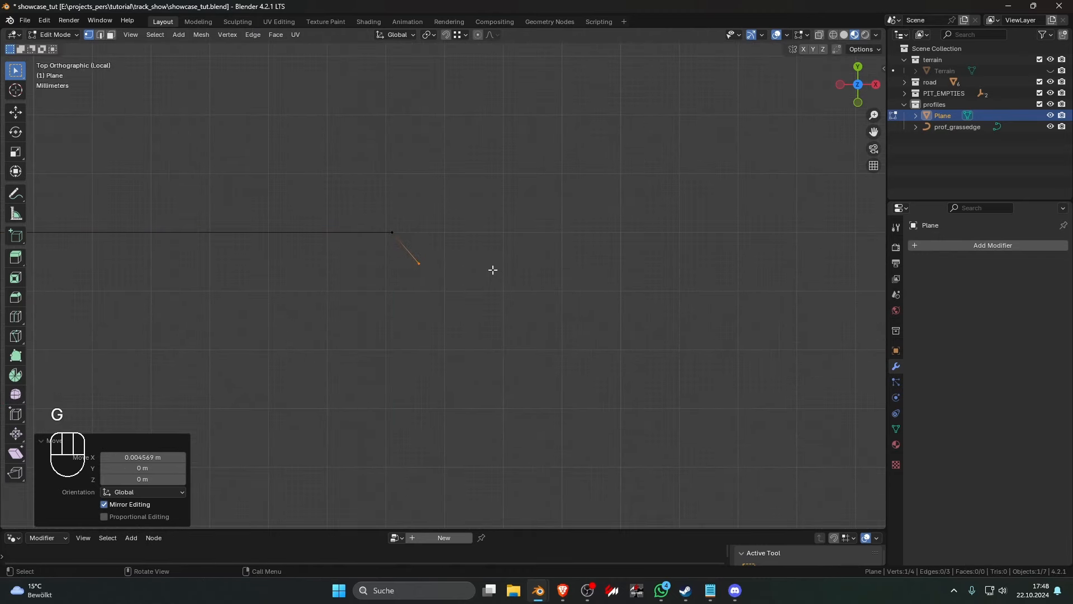
# Bevel the vertex where the profile's top edge meets the small chamfer, with a width of about 0.0019 m
pyautogui.click(392, 232)
pyautogui.hotkey('shift', 'ctrl', 'b')
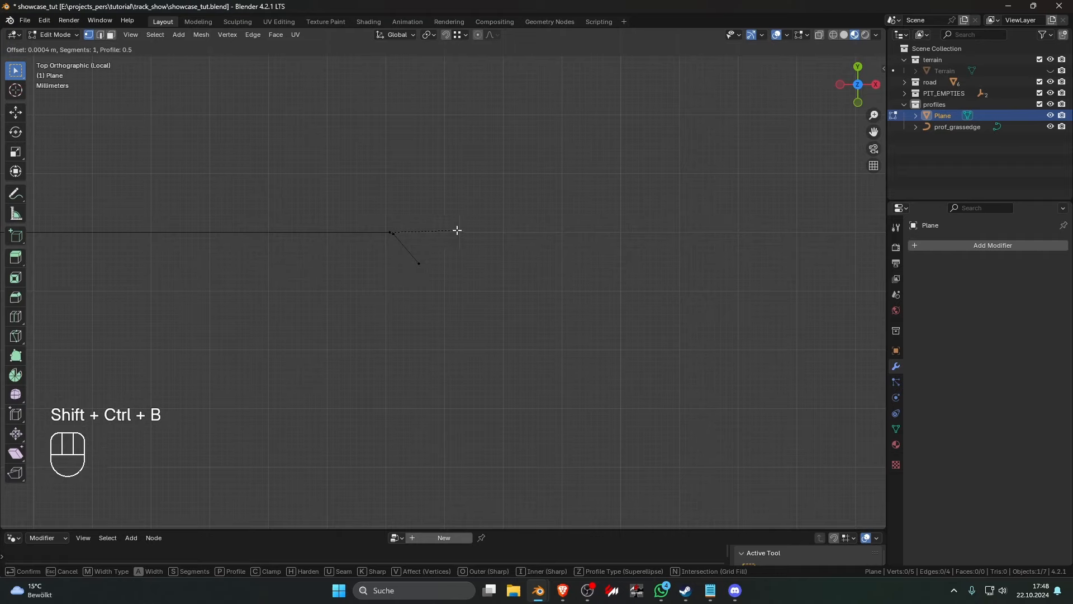
pyautogui.press('Escape')
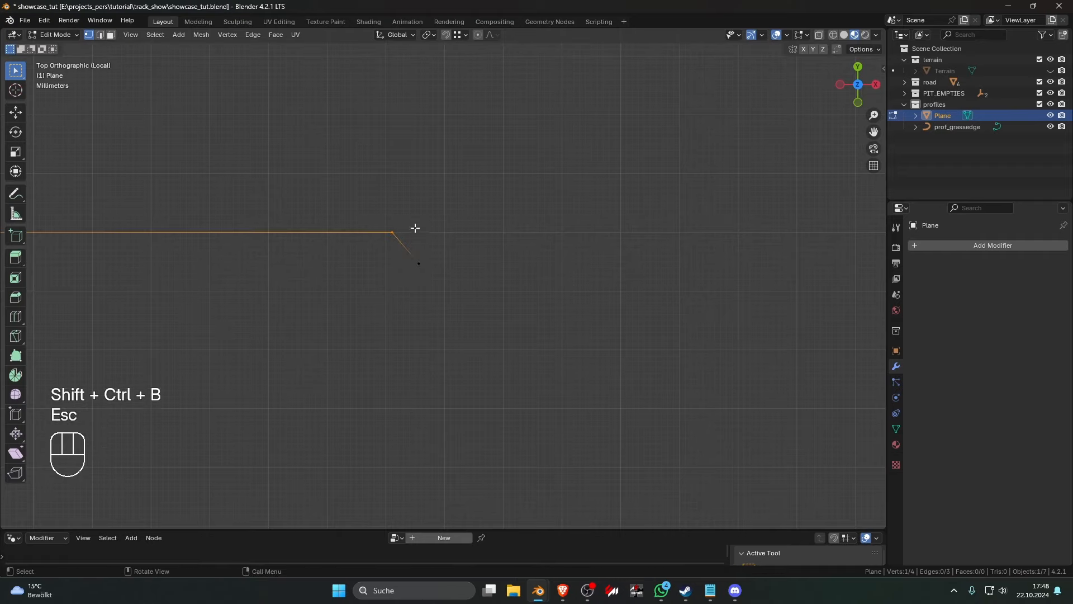
pyautogui.hotkey('shift', 'ctrl', 'b')
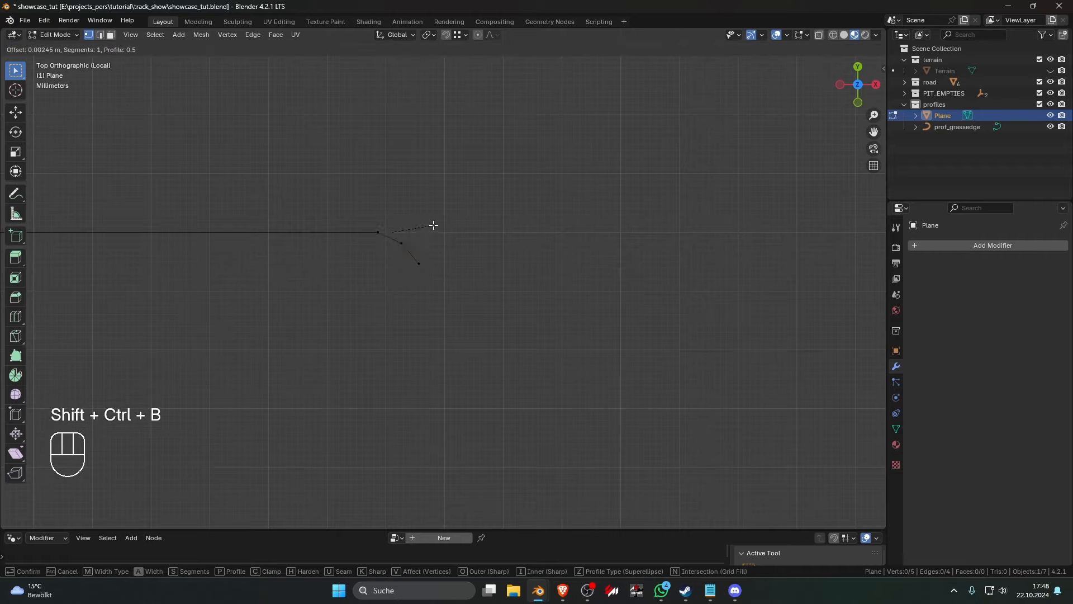
pyautogui.press('shift')
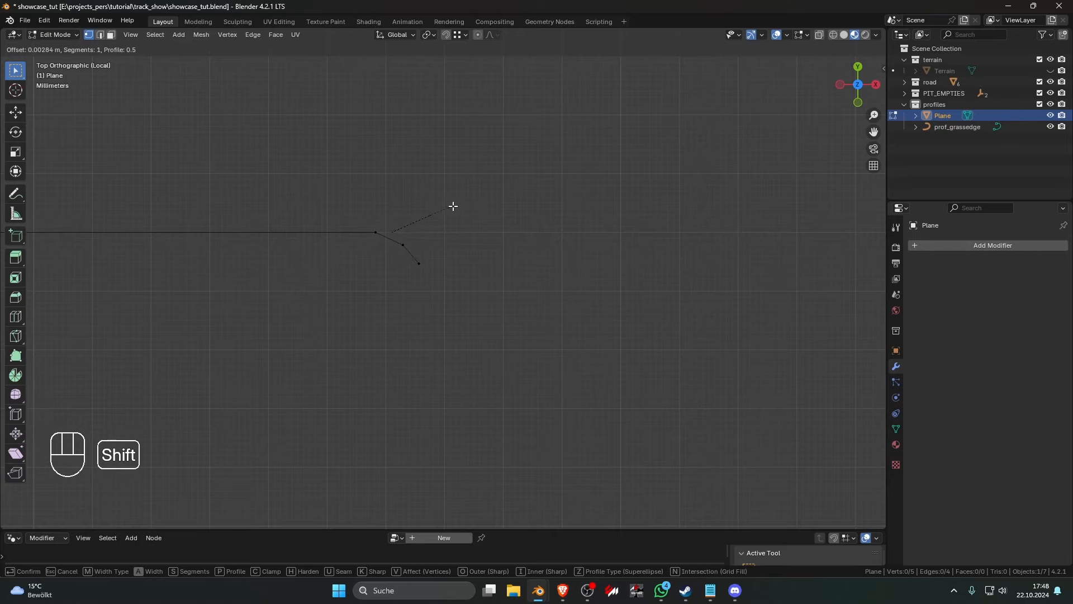
pyautogui.click(400, 237)
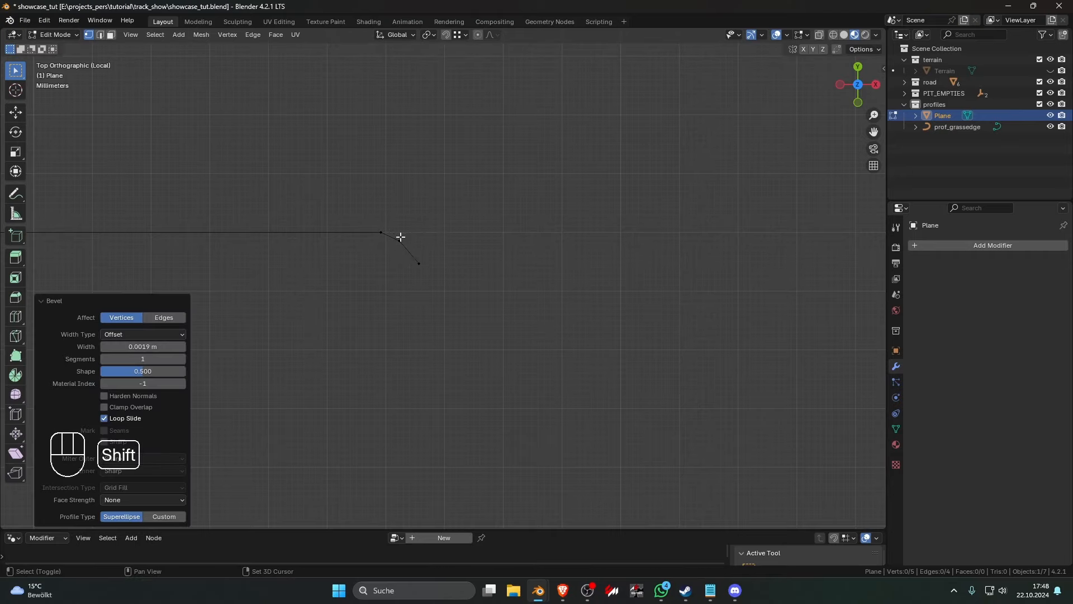
# Bevel the corner vertex between the leaning vertical edge and the top edge slightly, and return to Object Mode
pyautogui.scroll(-5, 401, 237)
pyautogui.keyDown('shift'); pyautogui.moveTo(351, 254); pyautogui.dragTo(588, 238, button='middle'); pyautogui.keyUp('shift')
pyautogui.moveTo(304, 226); pyautogui.dragTo(334, 255)
pyautogui.keyDown('shift'); pyautogui.moveTo(371, 264); pyautogui.dragTo(468, 285, button='middle'); pyautogui.keyUp('shift')
pyautogui.scroll(6, 468, 285)
pyautogui.hotkey('ctrl', 'shift', 'b')
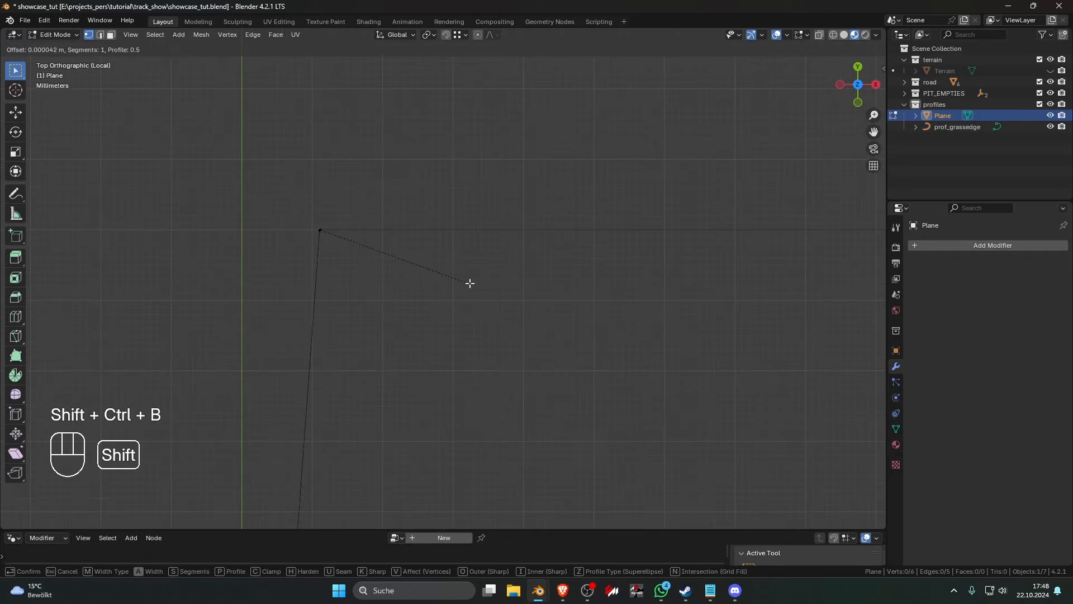
pyautogui.scroll(1, 542, 305)
pyautogui.click(321, 233)
pyautogui.press('a')
pyautogui.scroll(-6, 464, 286)
pyautogui.press('Tab')
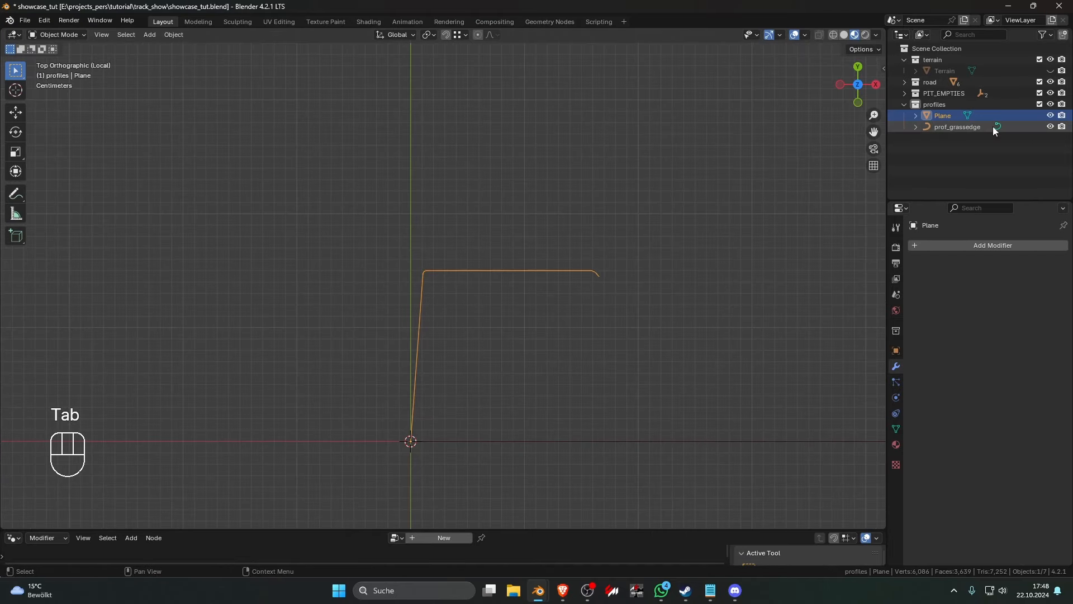
# Rename the Plane object as prof_curbstone
pyautogui.doubleClick(943, 115)
pyautogui.write('pro')
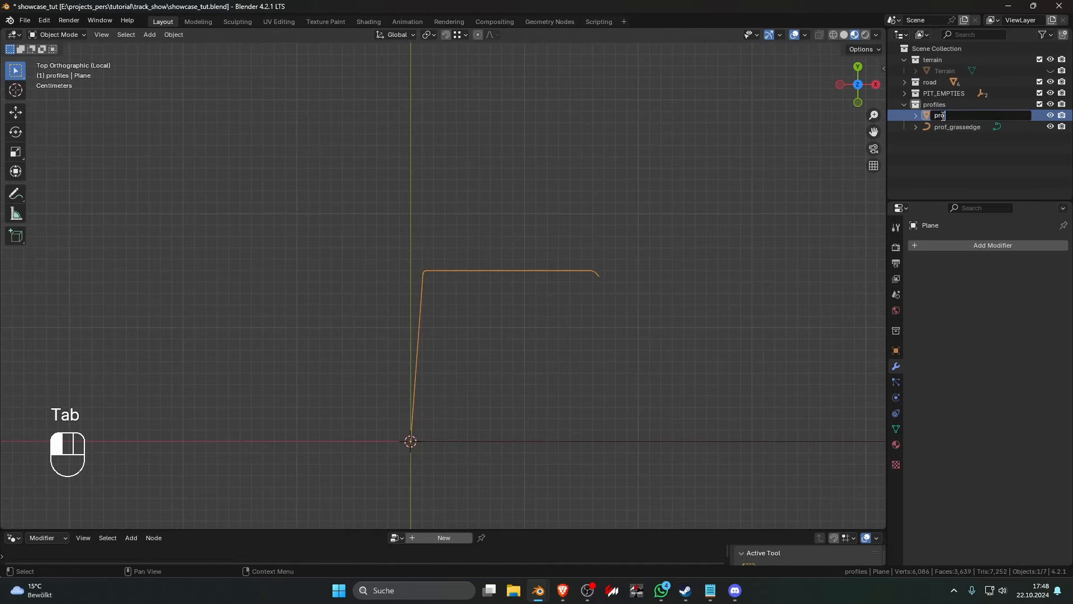
pyautogui.write('fi_curbstone')
pyautogui.press('Return')
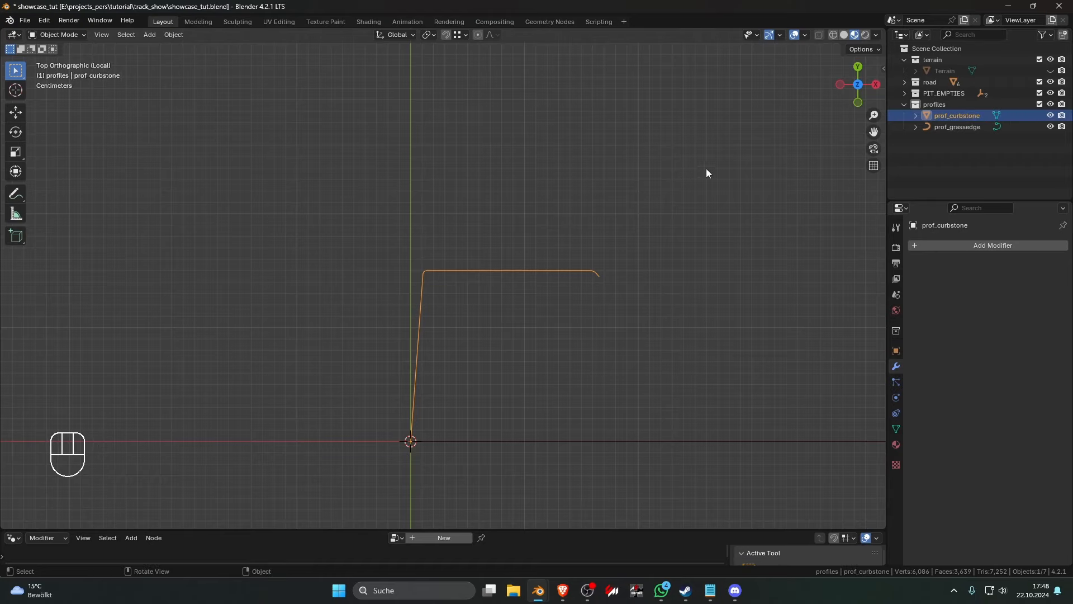
# Duplicate the prof_curbstone object in place
pyautogui.scroll(-5, 642, 168)
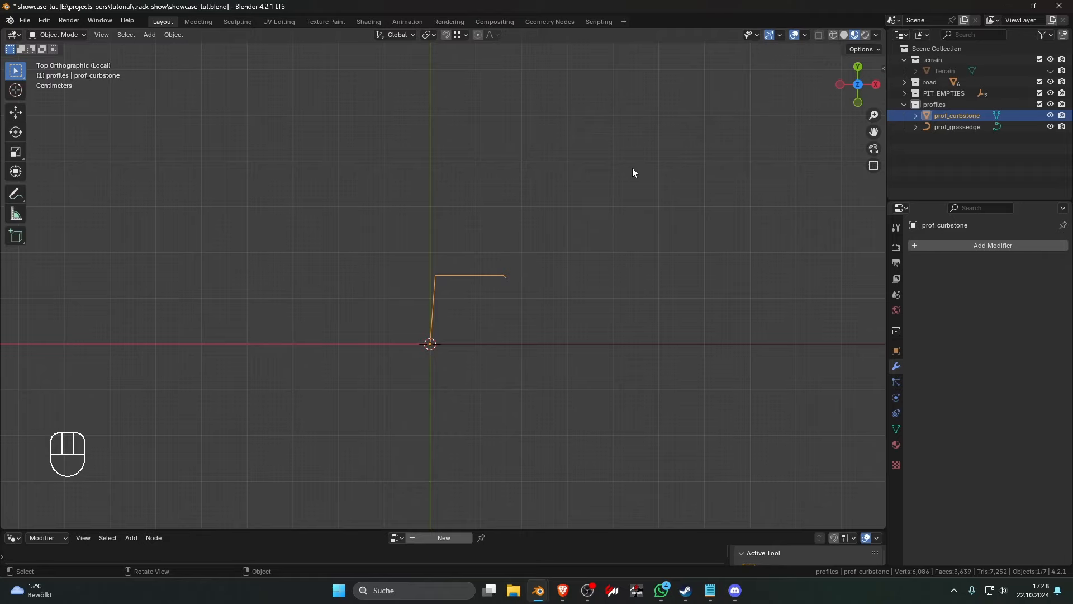
pyautogui.keyDown('shift'); pyautogui.moveTo(564, 204); pyautogui.dragTo(463, 163, button='middle'); pyautogui.keyUp('shift')
pyautogui.scroll(1, 463, 167)
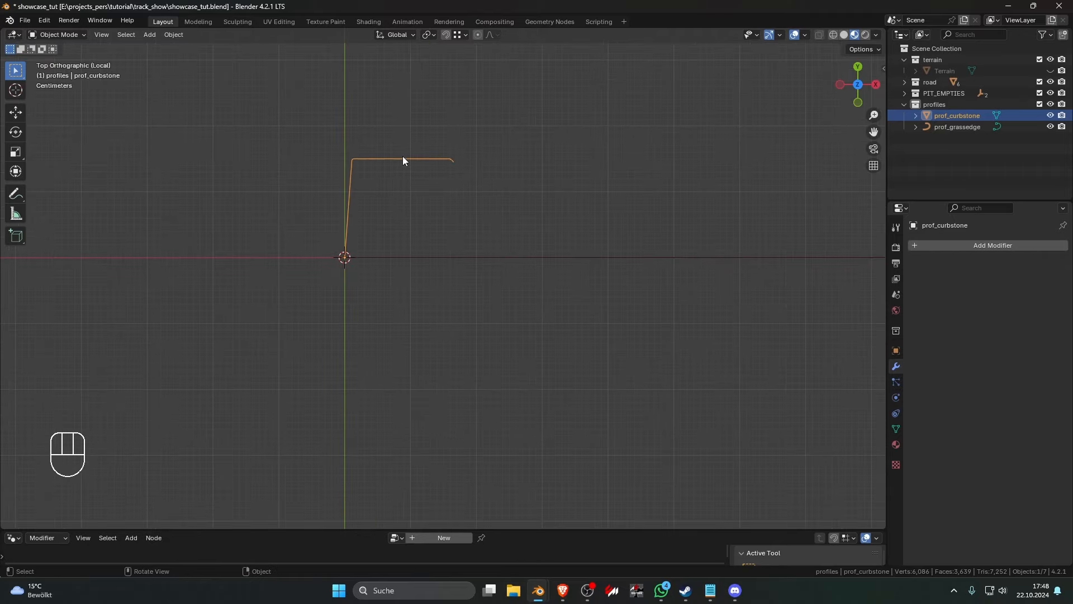
pyautogui.hotkey('shift', 'd')
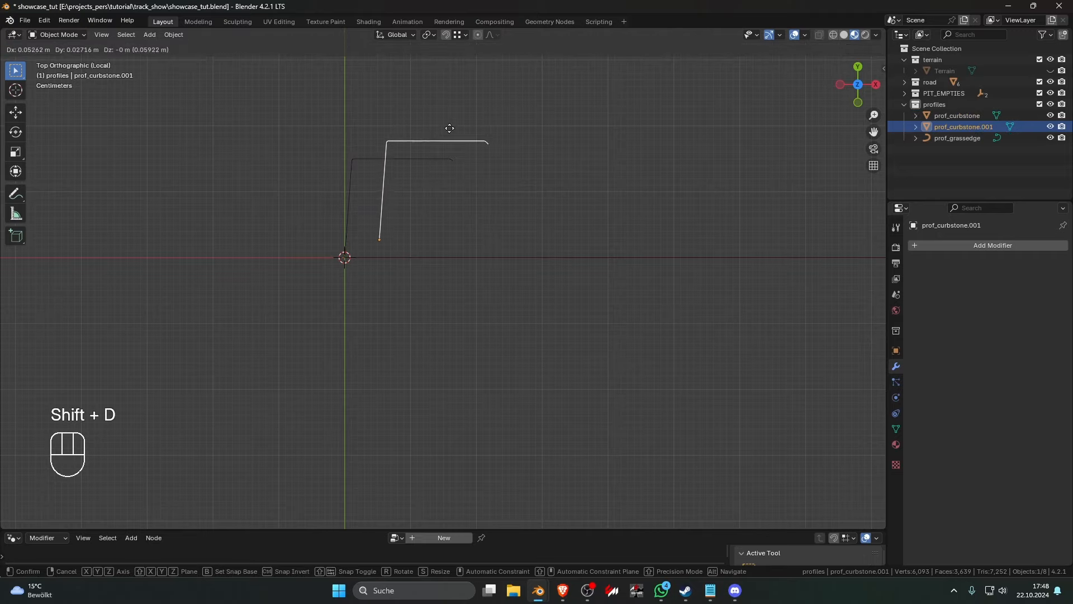
pyautogui.press('Escape')
# Convert the original prof_curbstone mesh to a curve
pyautogui.click(944, 116)
pyautogui.rightClick(582, 169)
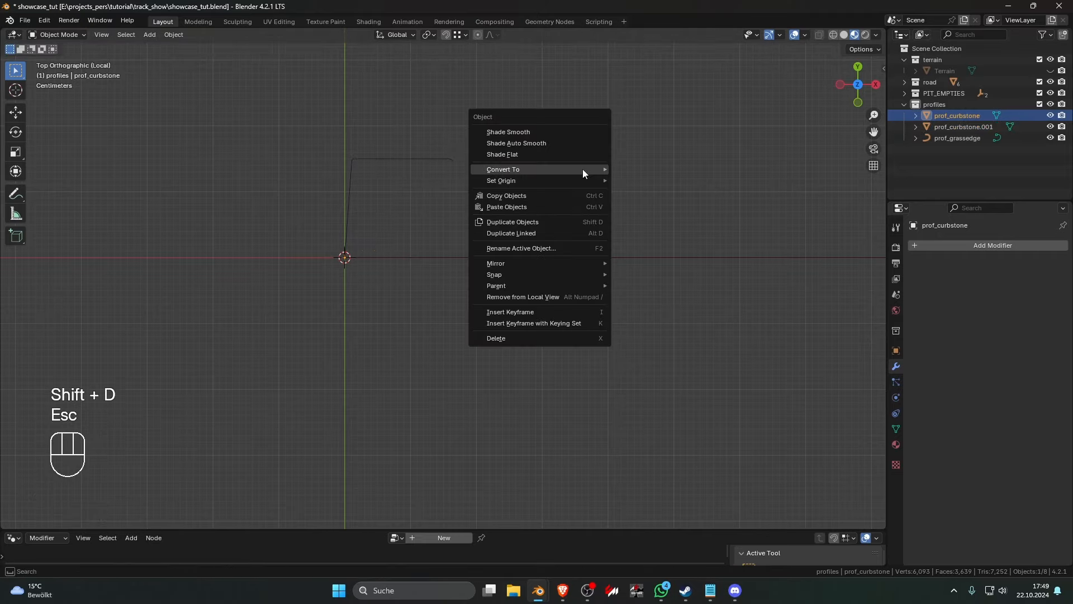
pyautogui.moveTo(582, 169)
pyautogui.click(687, 180)
# Move all vertices of the duplicated curbstone mesh 0.15 m along the X axis in Edit Mode
pyautogui.click(958, 127)
pyautogui.press('Tab')
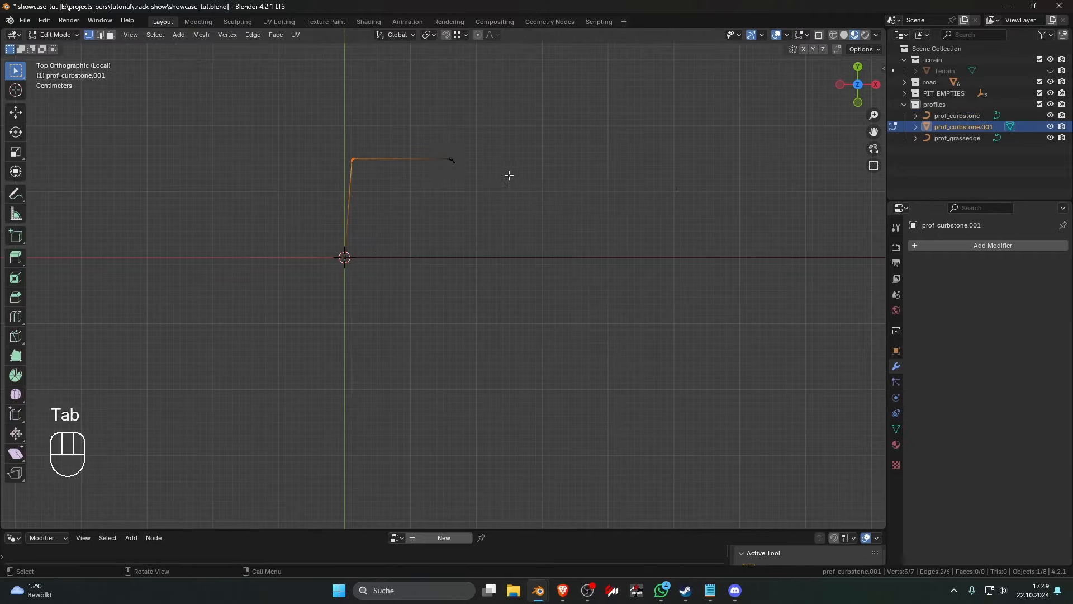
pyautogui.keyDown('shift'); pyautogui.moveTo(508, 175); pyautogui.dragTo(453, 206, button='middle'); pyautogui.keyUp('shift')
pyautogui.scroll(4, 453, 206)
pyautogui.press('a')
pyautogui.keyDown('shift'); pyautogui.moveTo(481, 247); pyautogui.dragTo(435, 244, button='middle'); pyautogui.keyUp('shift')
pyautogui.press('g')
pyautogui.press('x')
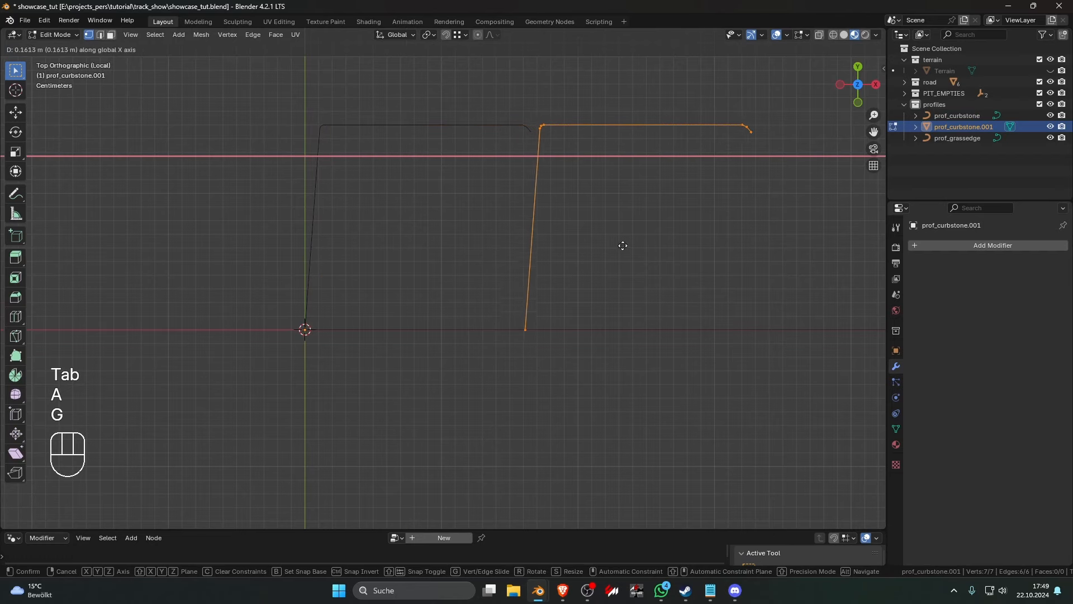
pyautogui.click(624, 245)
pyautogui.click(134, 457)
pyautogui.write('0.15')
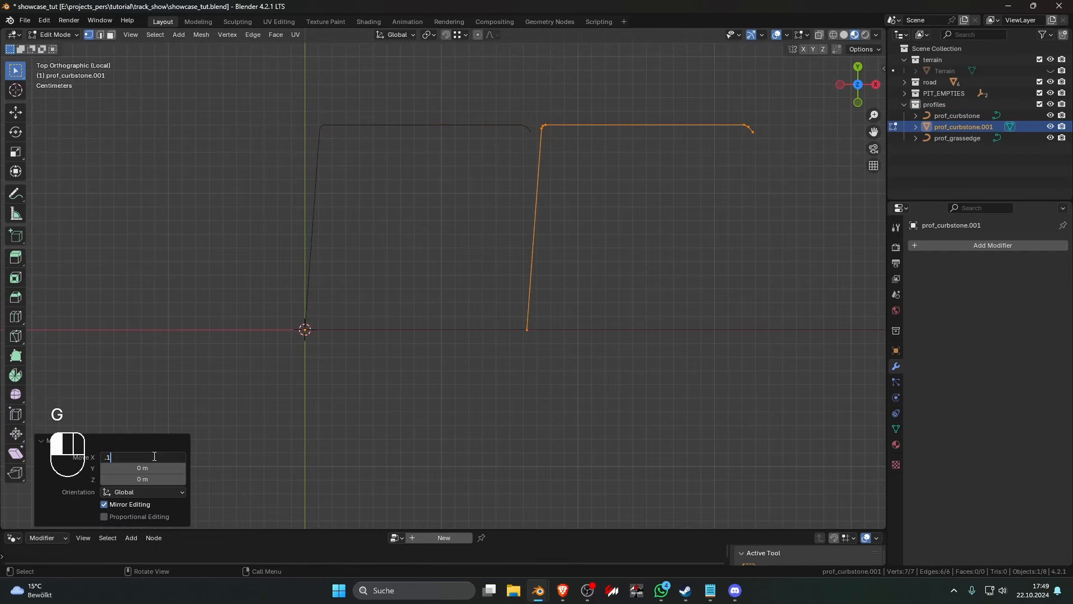
pyautogui.press('Return')
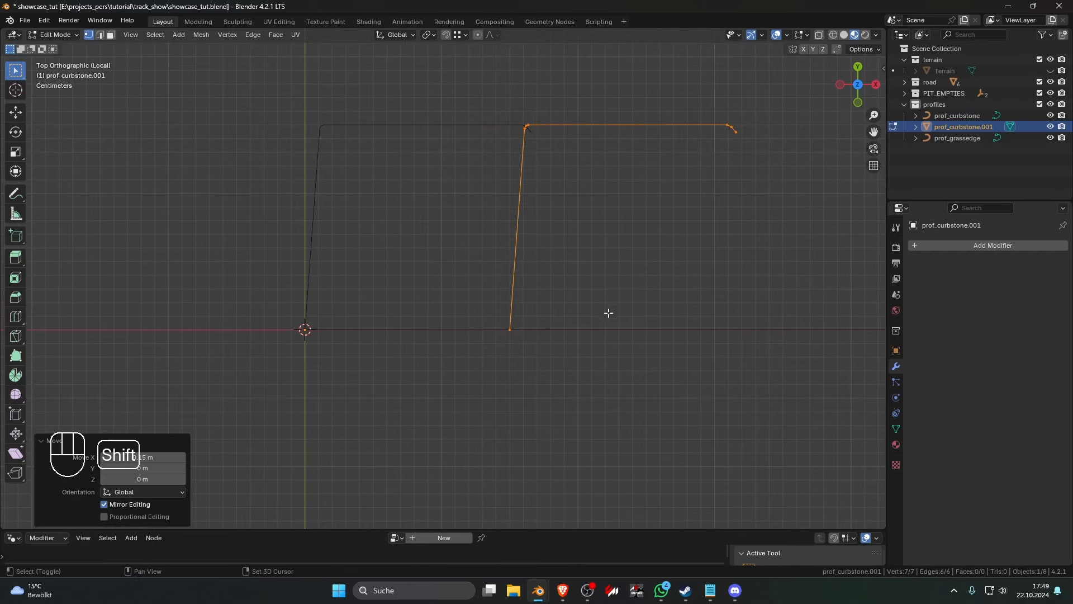
# Move the duplicate's whole outline -0.01 m along the Y axis
pyautogui.keyDown('shift'); pyautogui.moveTo(608, 311); pyautogui.dragTo(616, 283, button='middle'); pyautogui.keyUp('shift')
pyautogui.press('g')
pyautogui.press('y')
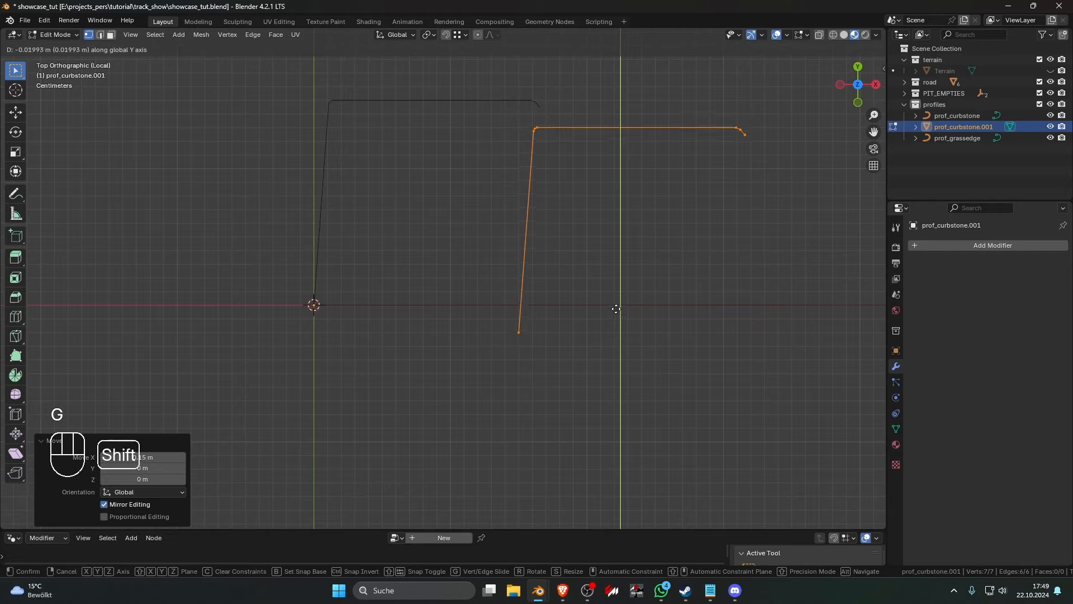
pyautogui.click(614, 310)
pyautogui.click(164, 468)
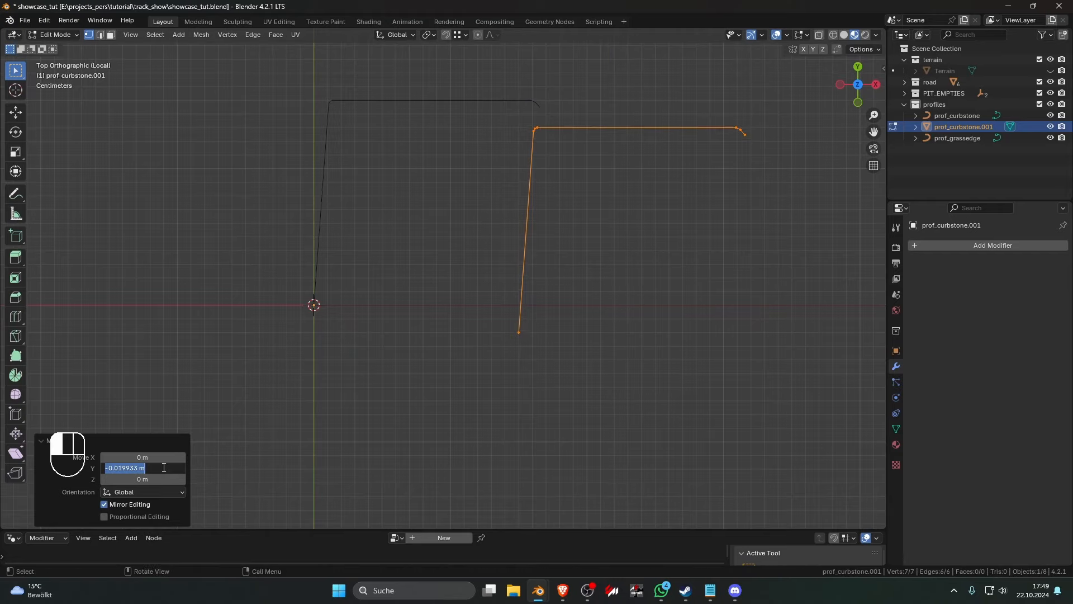
pyautogui.write('-.01')
pyautogui.press('Return')
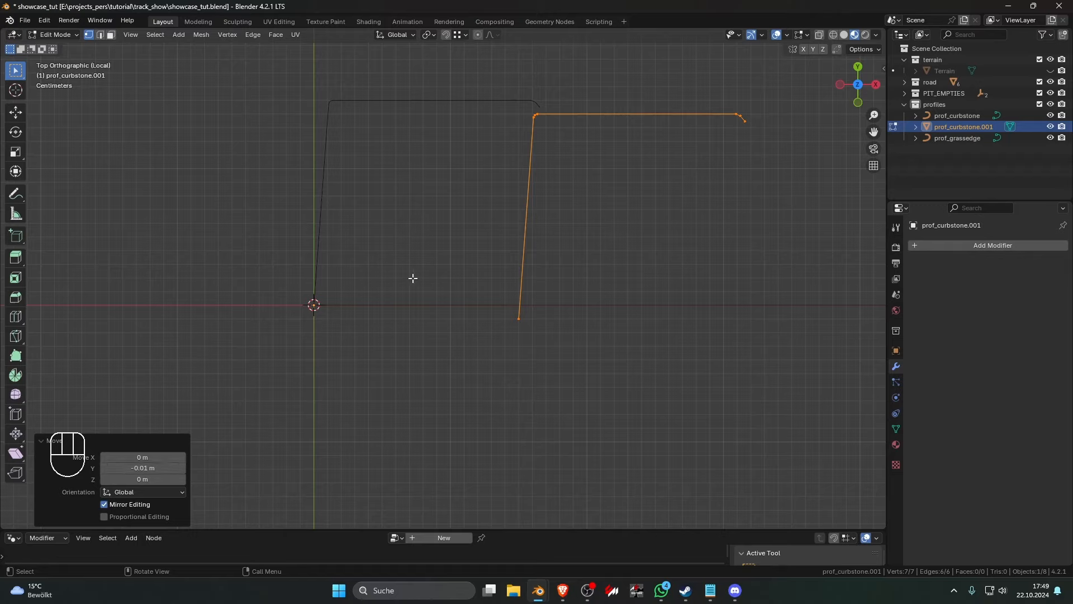
# Extrude the duplicate's lowest vertex -0.15 m along the X axis to form the drain edge
pyautogui.click(520, 321)
pyautogui.press('e')
pyautogui.press('x')
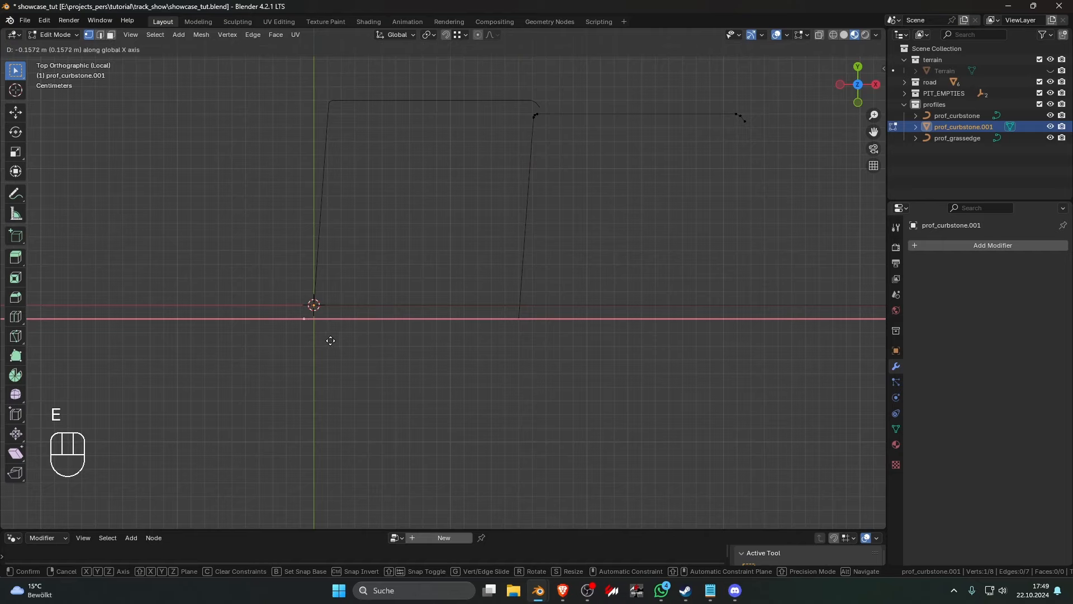
pyautogui.click(337, 339)
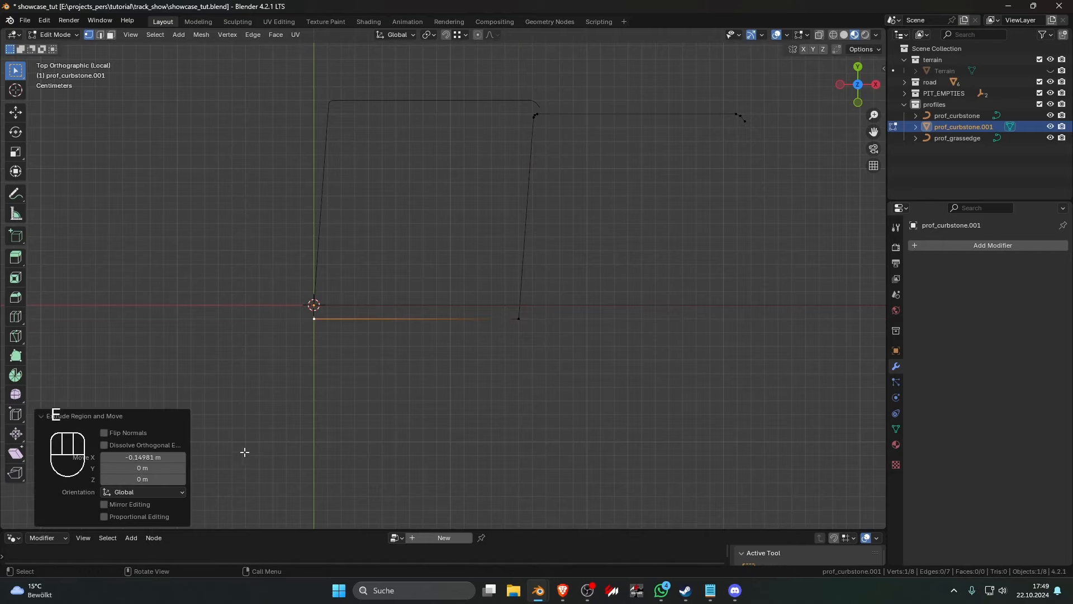
pyautogui.click(169, 457)
pyautogui.write('-')
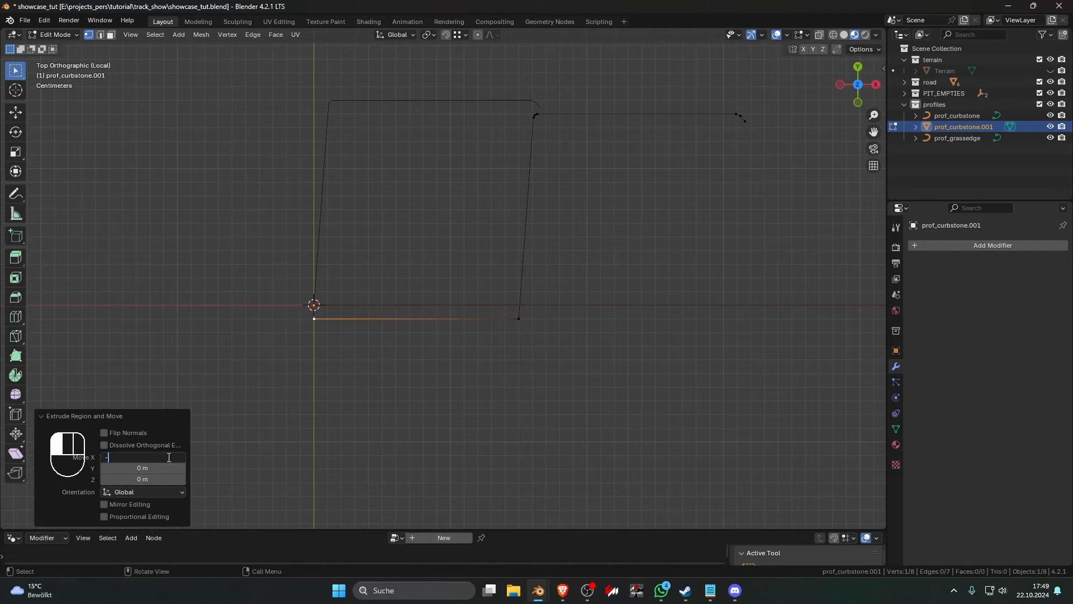
pyautogui.write('0.15')
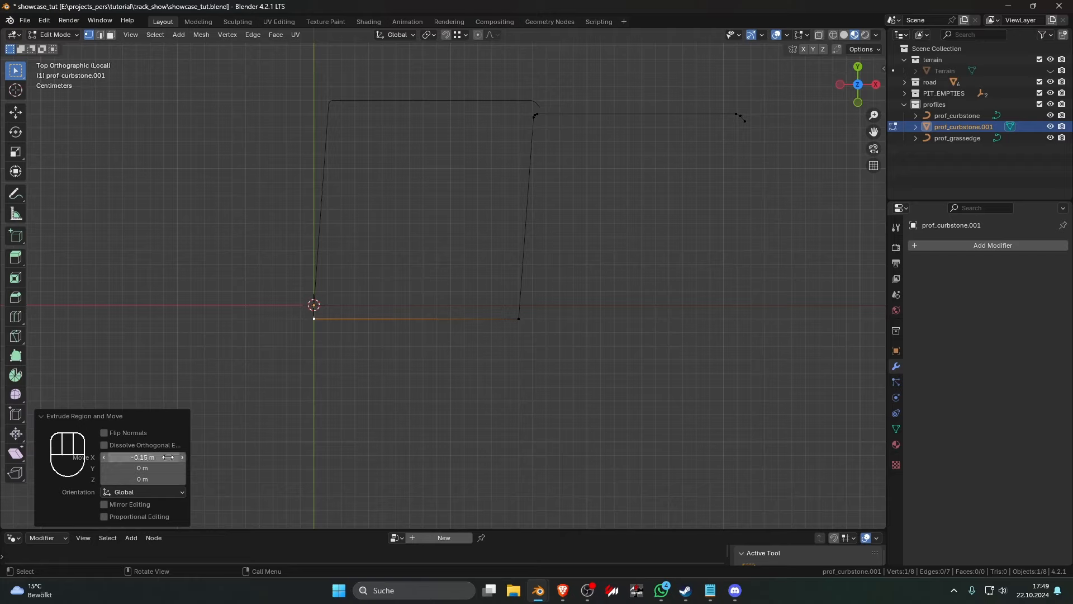
pyautogui.press('Return')
# Set the drain edge extrusion's Y offset to 0.01 m so it ends at the origin, and return to Object Mode
pyautogui.click(164, 467)
pyautogui.write('-')
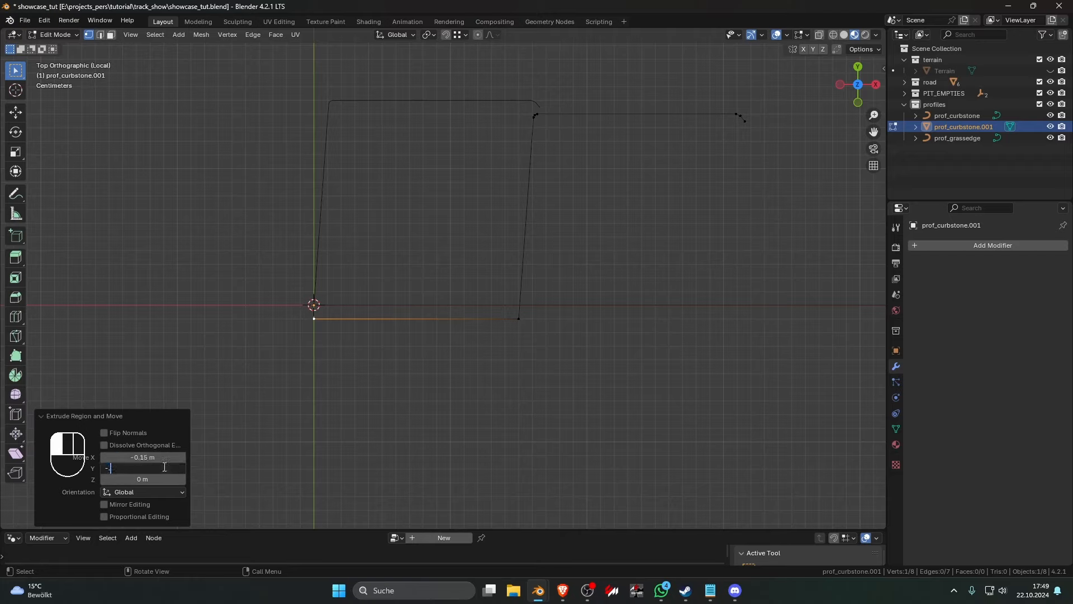
pyautogui.write('.01')
pyautogui.press('Return')
pyautogui.click(165, 467)
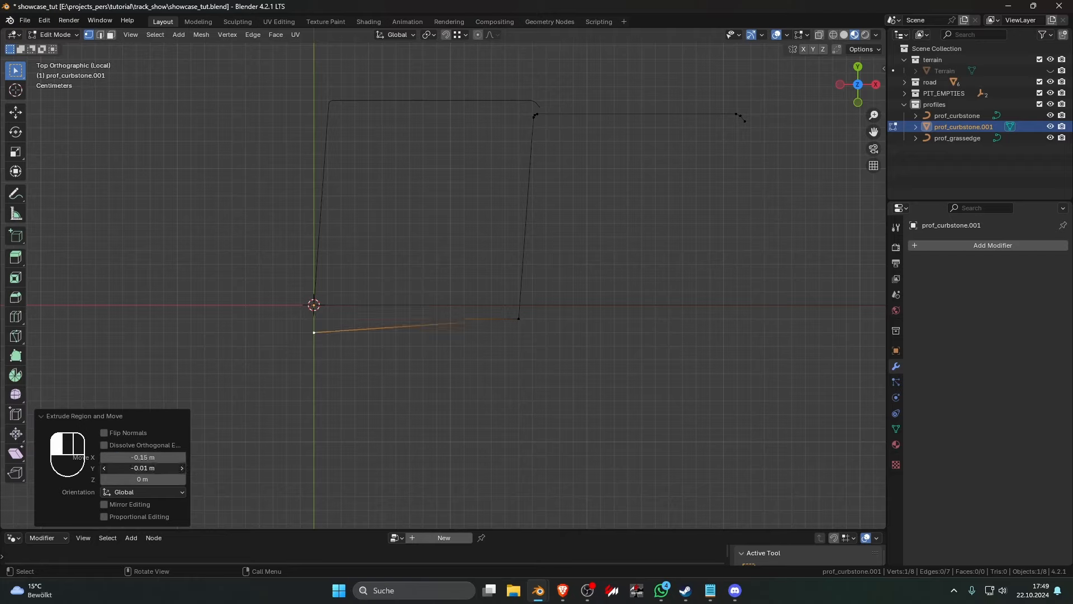
pyautogui.write('.001')
pyautogui.press('Return')
pyautogui.press('Tab')
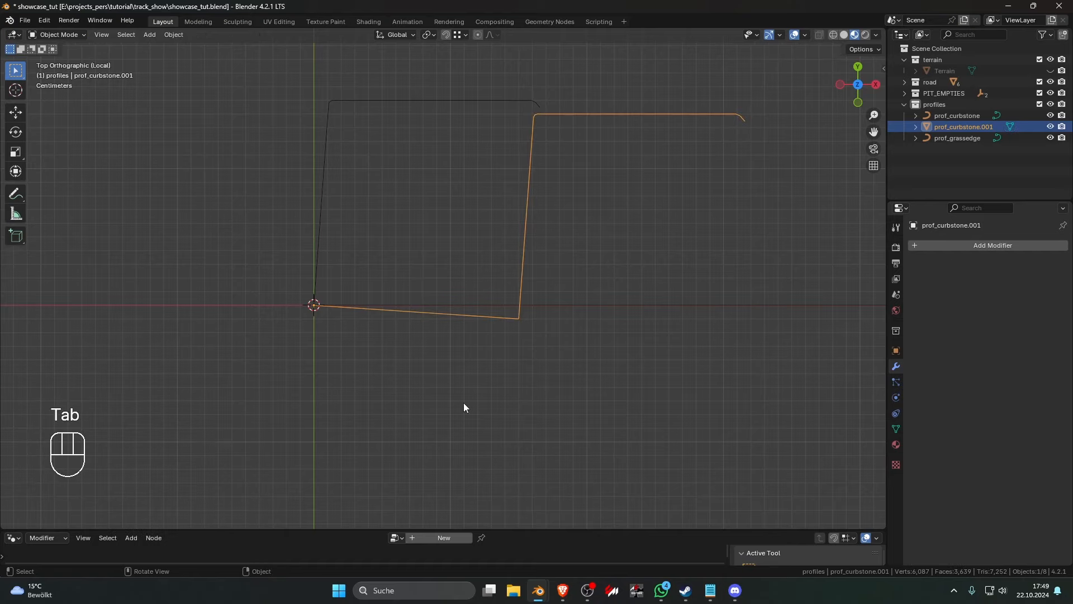
# Bevel the lower corner vertex between the drain edge and the curbstone's vertical edge slightly
pyautogui.click(511, 318)
pyautogui.click(515, 317)
pyautogui.press('Tab')
pyautogui.moveTo(502, 308); pyautogui.dragTo(547, 343)
pyautogui.keyDown('shift'); pyautogui.moveTo(546, 343); pyautogui.dragTo(485, 305, button='middle'); pyautogui.keyUp('shift')
pyautogui.scroll(4, 530, 304)
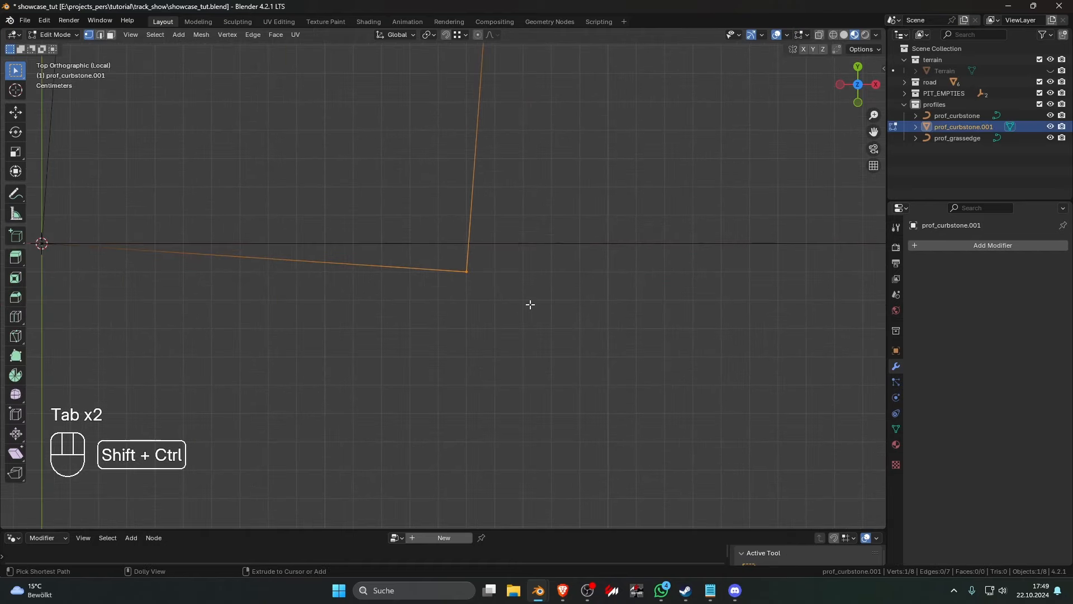
pyautogui.hotkey('shift', 'ctrl', 'b')
pyautogui.click(651, 333)
pyautogui.press('Tab')
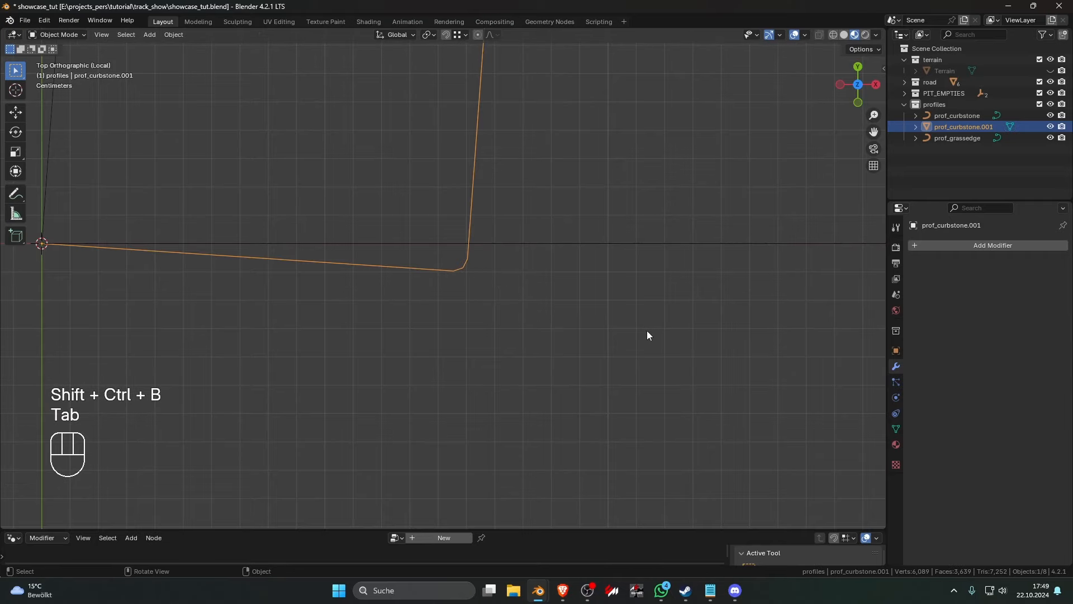
# Rename the duplicated profile as prof_curbstoneWdrain
pyautogui.scroll(-6, 615, 319)
pyautogui.keyDown('shift'); pyautogui.moveTo(593, 306); pyautogui.dragTo(597, 350, button='middle'); pyautogui.keyUp('shift')
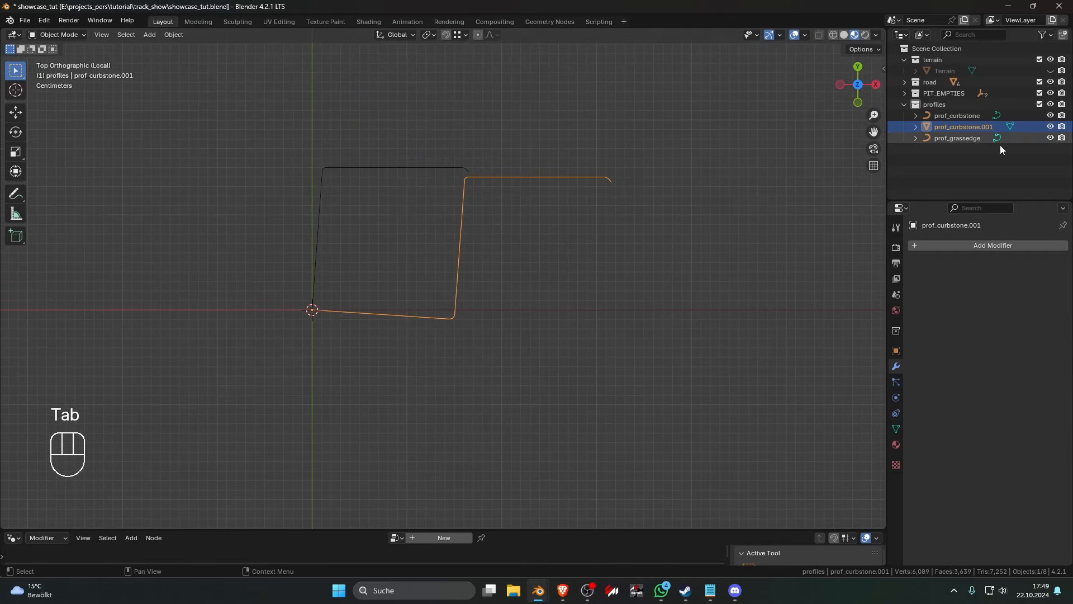
pyautogui.doubleClick(978, 127)
pyautogui.press('Home')
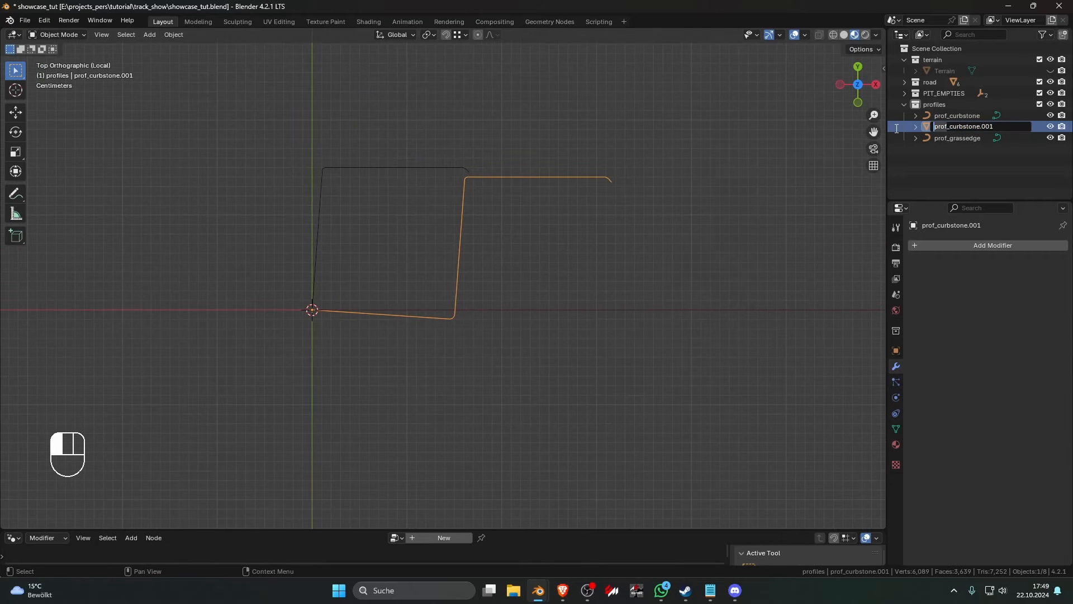
pyautogui.click(1012, 128)
pyautogui.press('BackSpace')
pyautogui.press('BackSpace')
pyautogui.press('BackSpace')
pyautogui.press('BackSpace')
pyautogui.write('Wd')
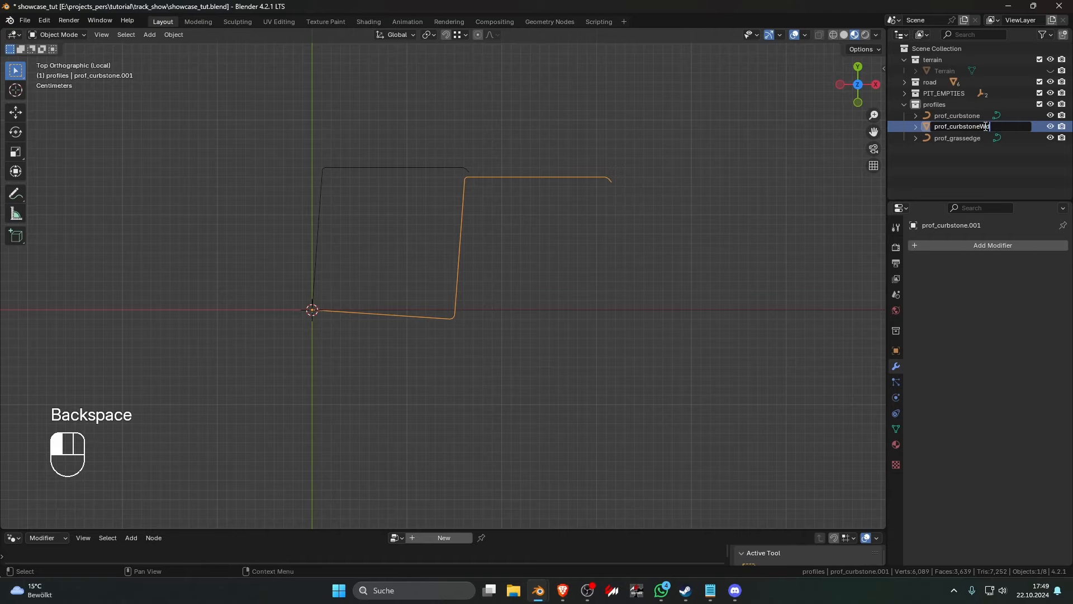
pyautogui.write('rain')
pyautogui.press('Return')
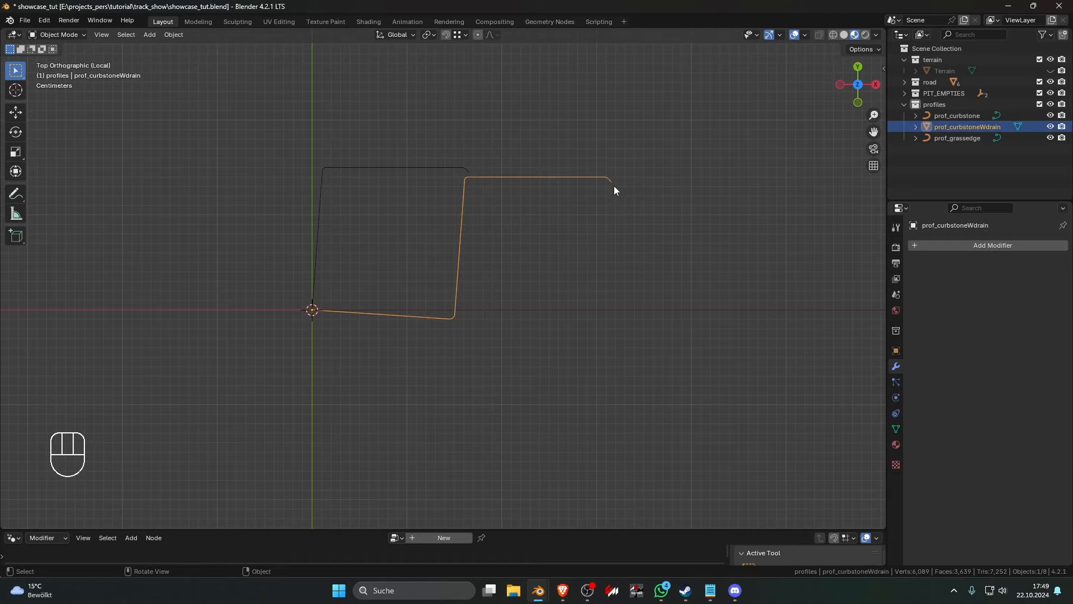
# Extrude the outer end vertex of the curbstone-with-drain profile 1.5 m along the X axis to form a walkway edge
pyautogui.scroll(-6, 568, 231)
pyautogui.scroll(5, 568, 231)
pyautogui.press('Tab')
pyautogui.keyDown('shift'); pyautogui.moveTo(568, 230); pyautogui.dragTo(410, 288, button='middle'); pyautogui.keyUp('shift')
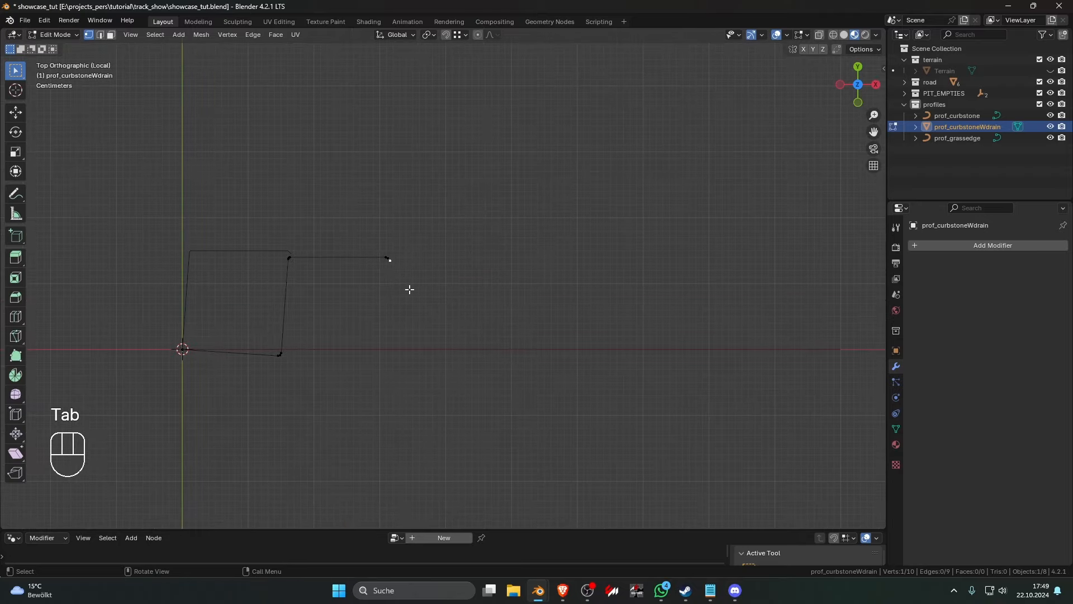
pyautogui.hotkey('shift', 'd')
pyautogui.press('Escape')
pyautogui.press('e')
pyautogui.click(646, 309)
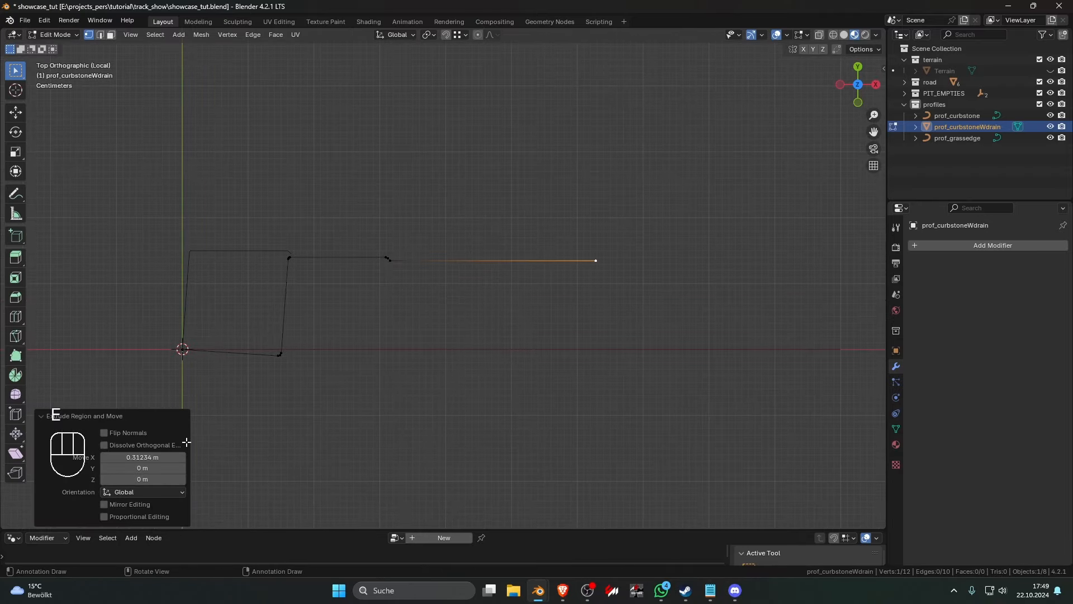
pyautogui.click(152, 454)
pyautogui.write('1.5')
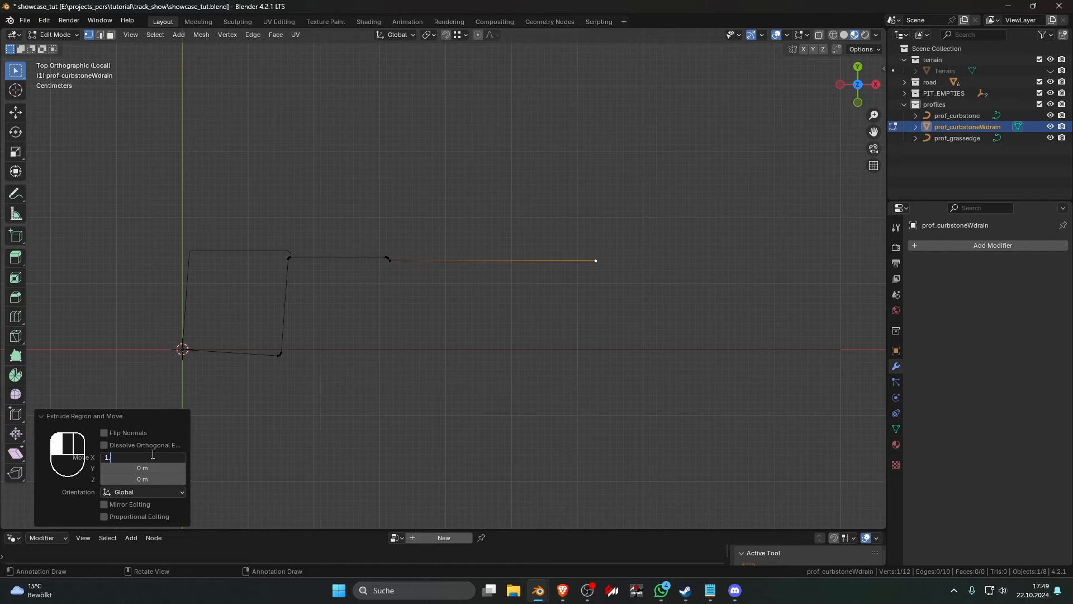
pyautogui.press('Return')
pyautogui.scroll(-4, 606, 311)
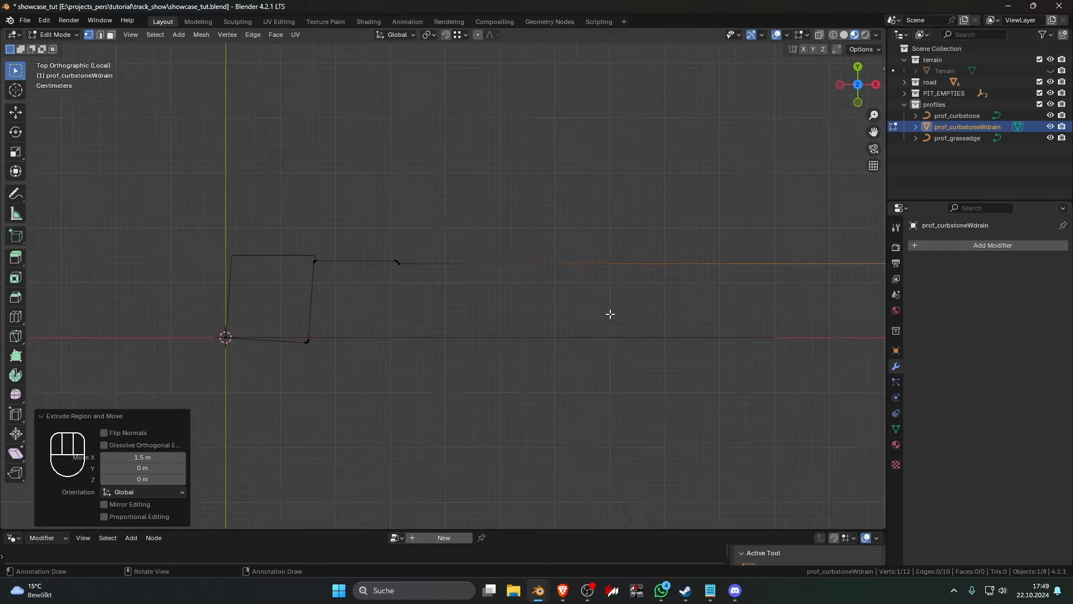
# Rename the extended profile as prof_pedastrianWalkwayWdrain
pyautogui.doubleClick(975, 127)
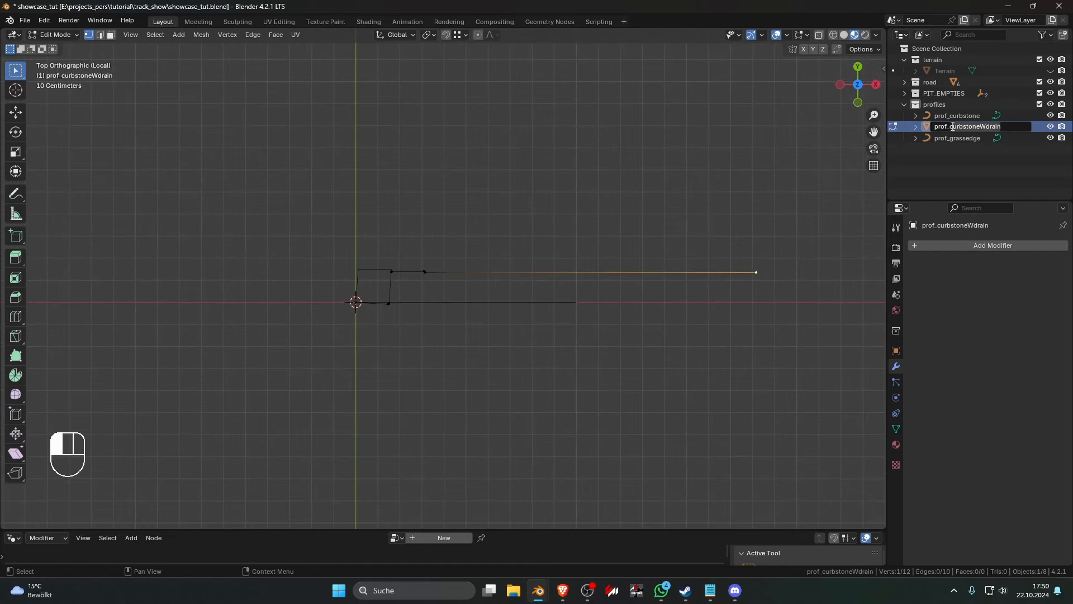
pyautogui.write('pedastrianWalkwayWdrain')
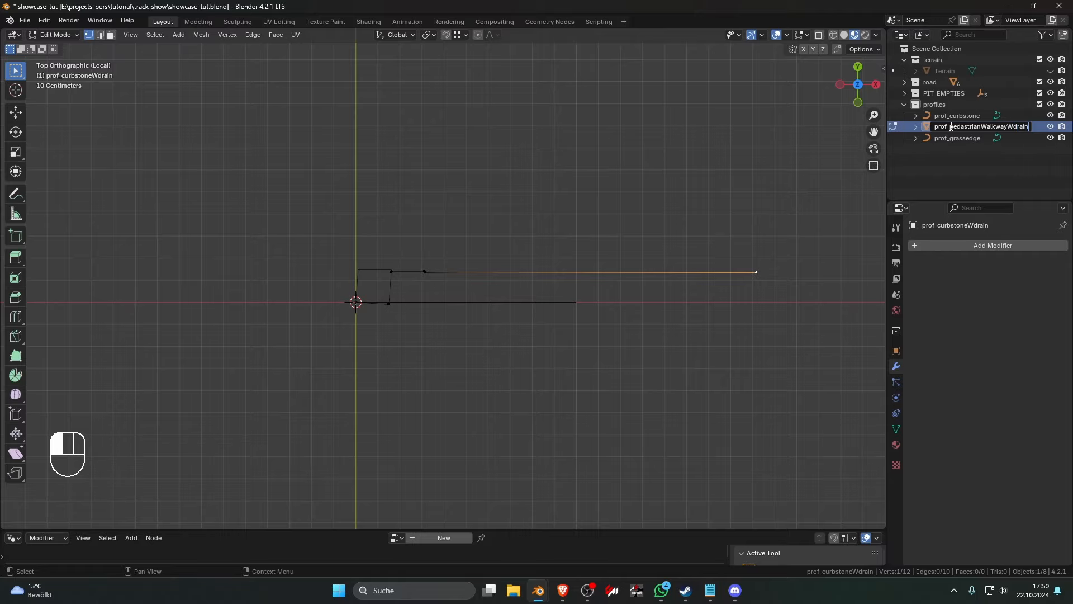
pyautogui.press('Return')
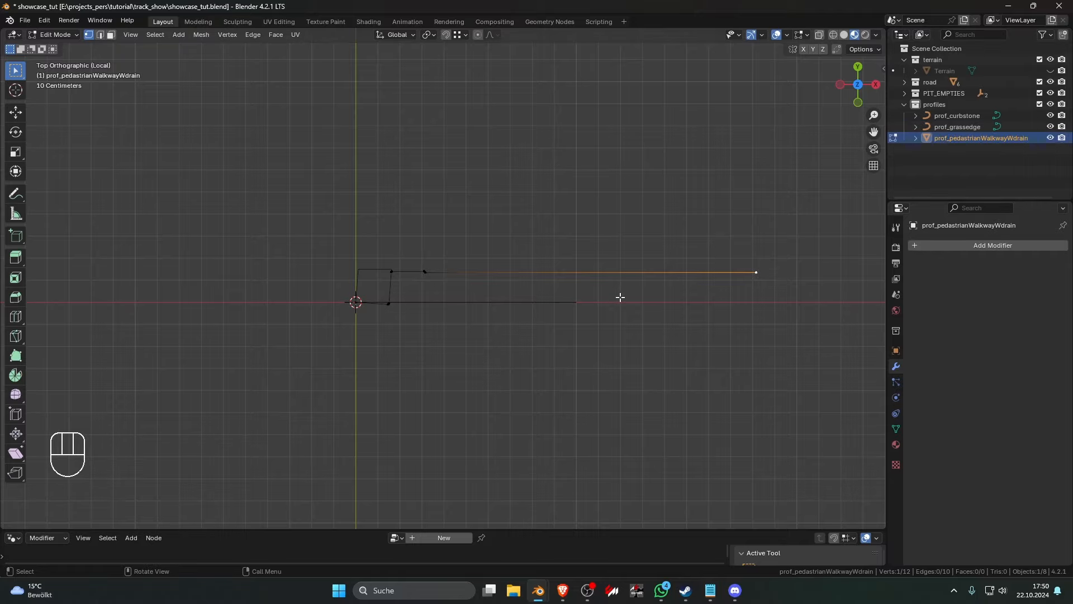
# Return to Object Mode and convert the pedestrian walkway profile from a mesh to a curve
pyautogui.press('Tab')
pyautogui.press('Tab')
pyautogui.scroll(6, 531, 283)
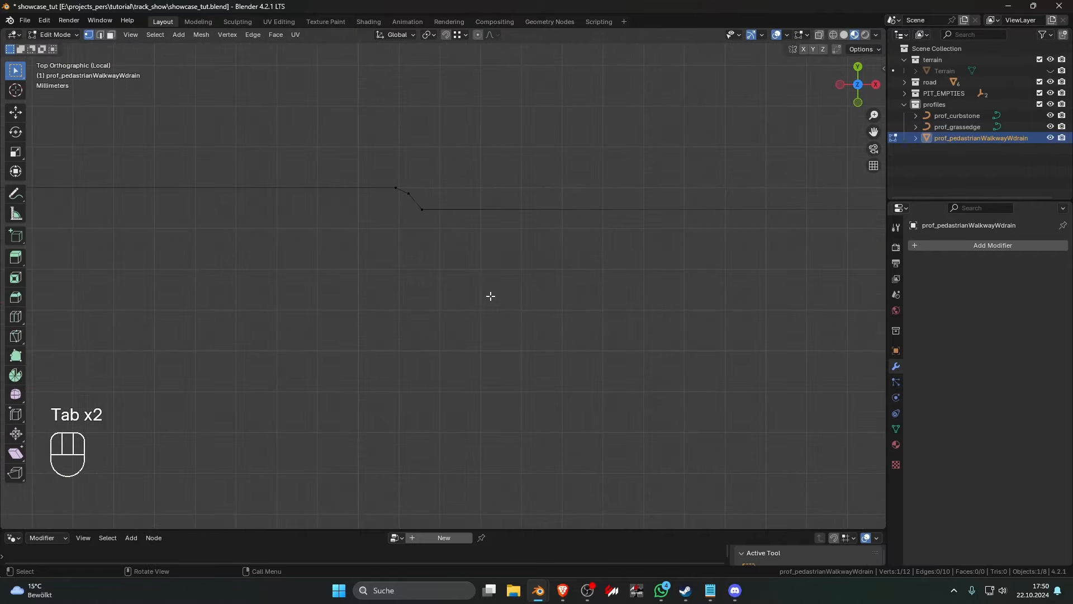
pyautogui.press('g')
pyautogui.press('Escape')
pyautogui.scroll(-6, 447, 246)
pyautogui.press('Tab')
pyautogui.rightClick(507, 283)
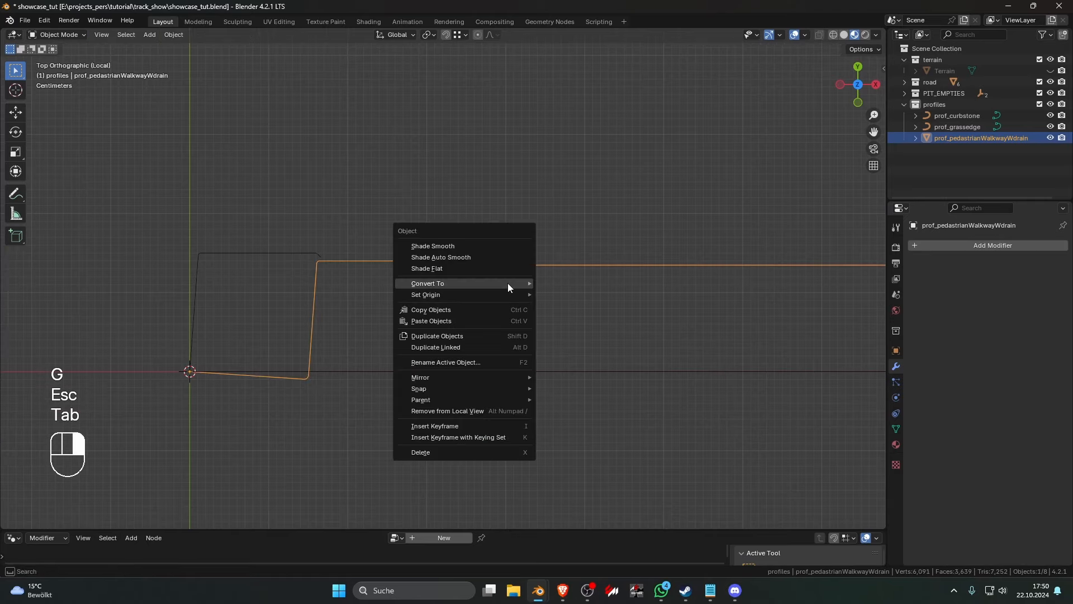
pyautogui.moveTo(515, 283)
pyautogui.click(619, 292)
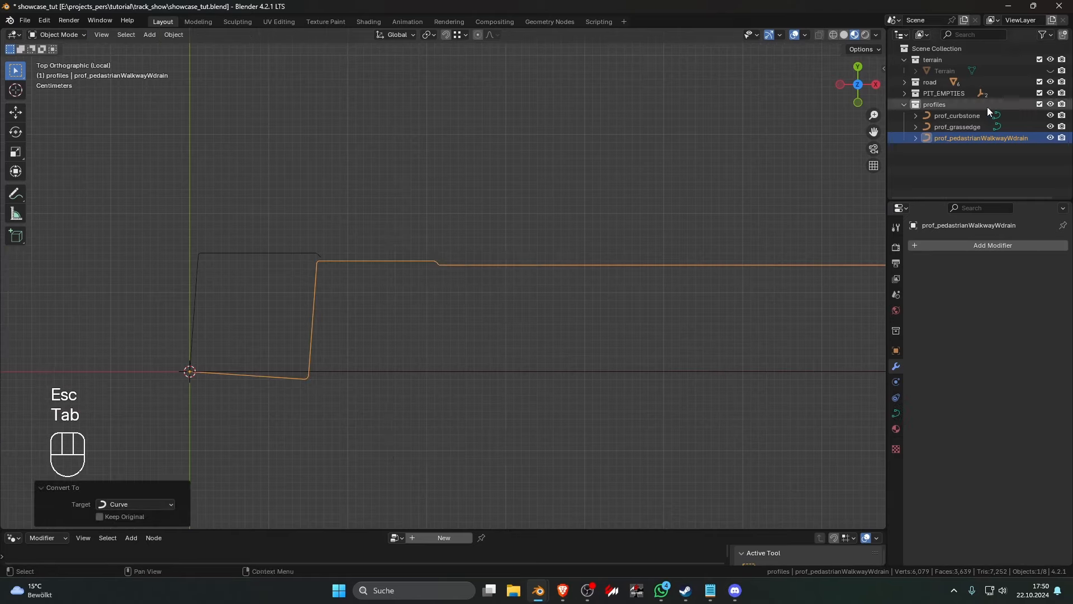
# Review the curbstone, grass edge and pedestrian walkway profiles by selecting them individually
pyautogui.click(987, 105)
pyautogui.click(971, 138)
pyautogui.click(965, 127)
pyautogui.click(964, 115)
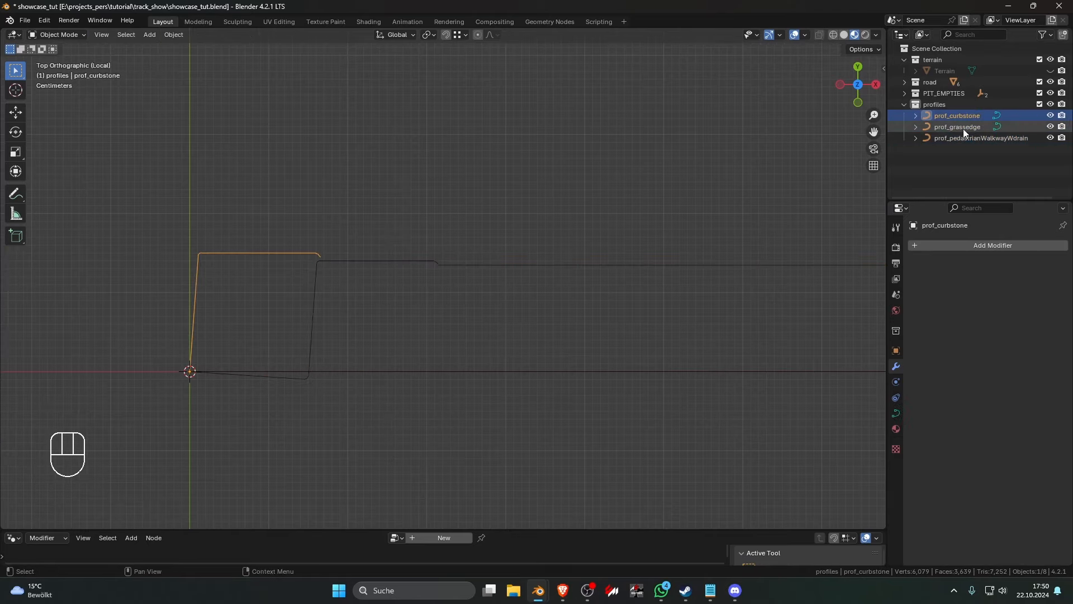
pyautogui.click(963, 138)
pyautogui.click(963, 126)
pyautogui.click(958, 138)
pyautogui.click(608, 277)
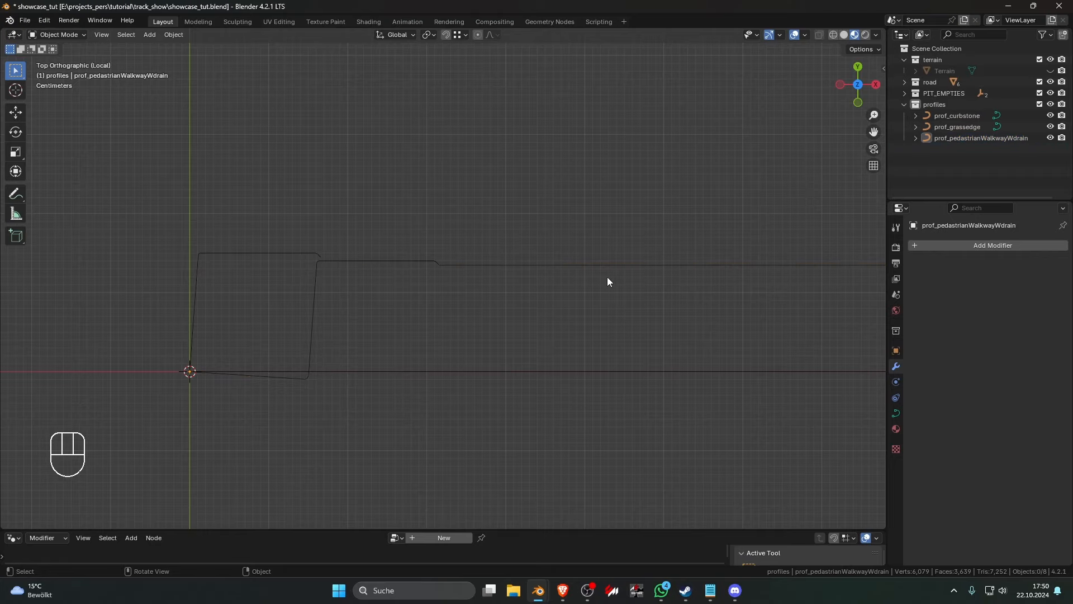
pyautogui.scroll(-4, 615, 271)
pyautogui.click(688, 279)
pyautogui.click(683, 294)
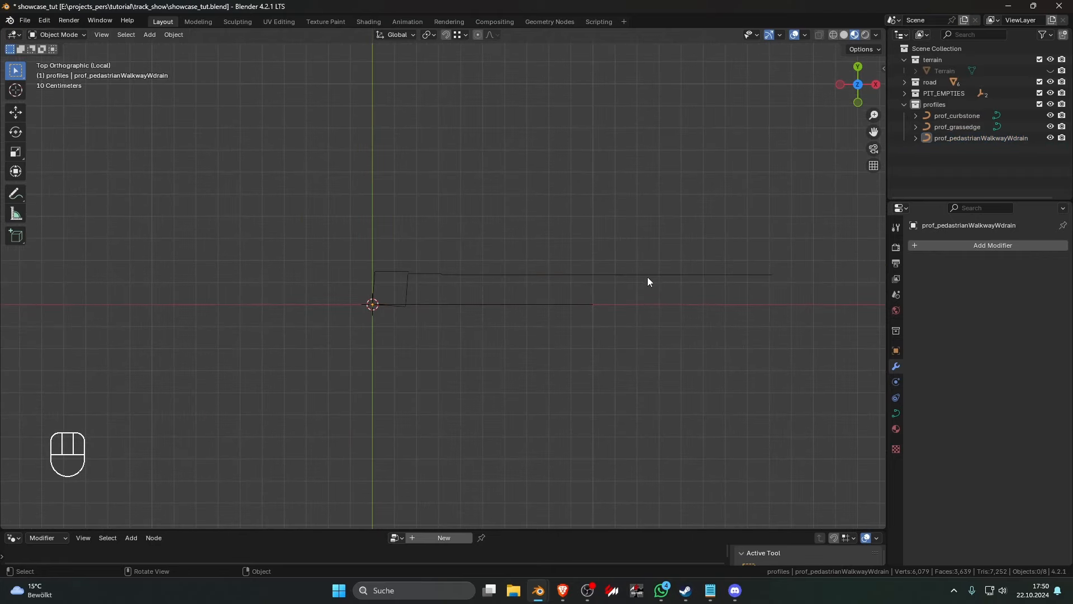
pyautogui.click(643, 275)
pyautogui.click(584, 340)
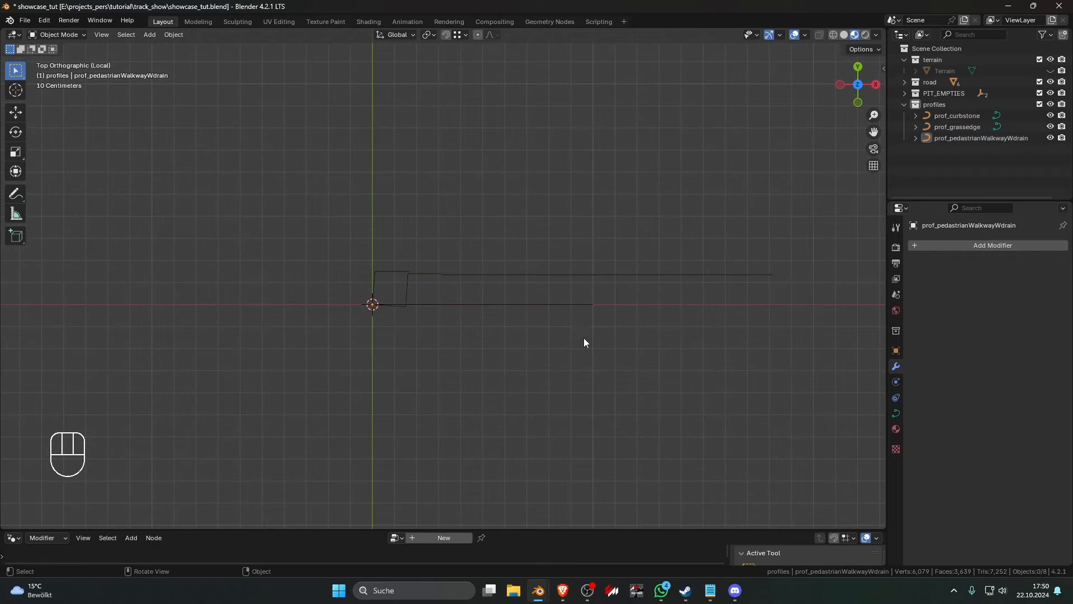
pyautogui.moveTo(674, 361); pyautogui.dragTo(625, 338)
pyautogui.click(370, 244)
pyautogui.click(625, 337)
# Exit local view, select the VISROAD.001 road object and enlarge the node editor to show its side_road_objects tree
pyautogui.press('KP_Divide')
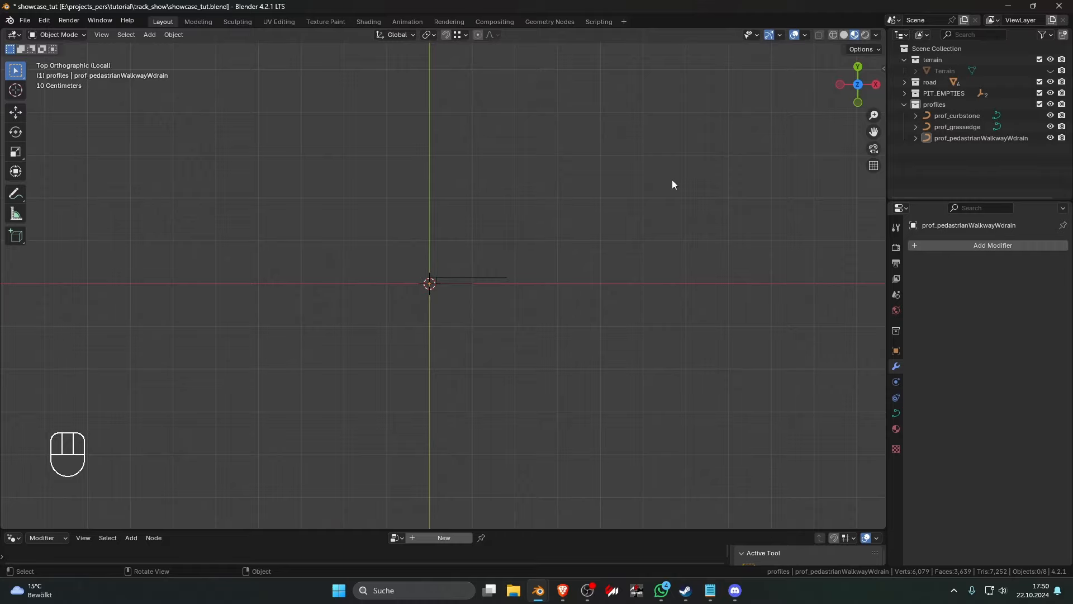
pyautogui.click(662, 236)
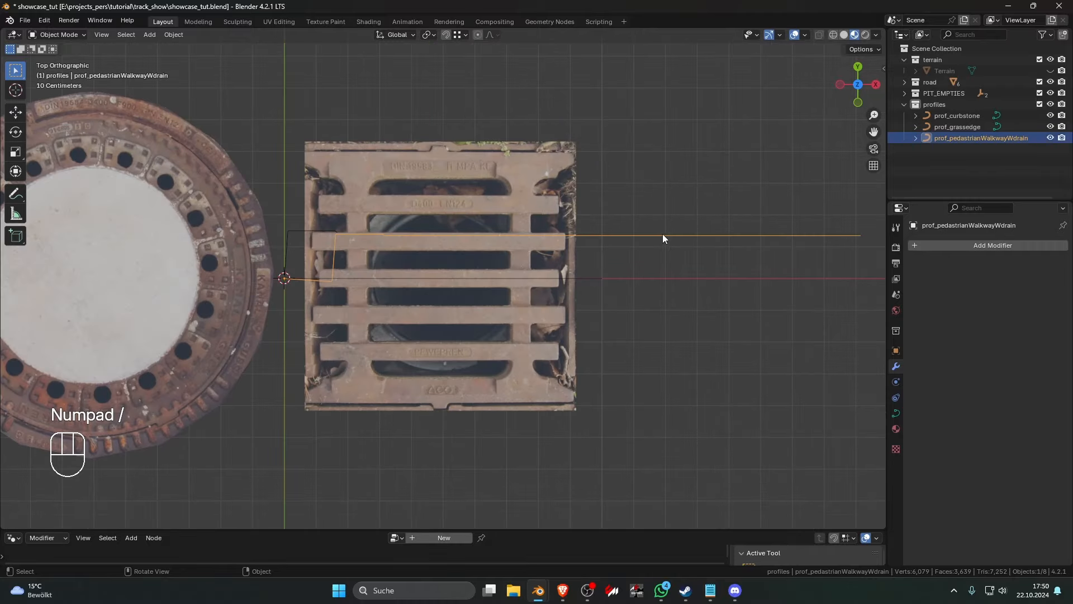
pyautogui.scroll(-8, 671, 236)
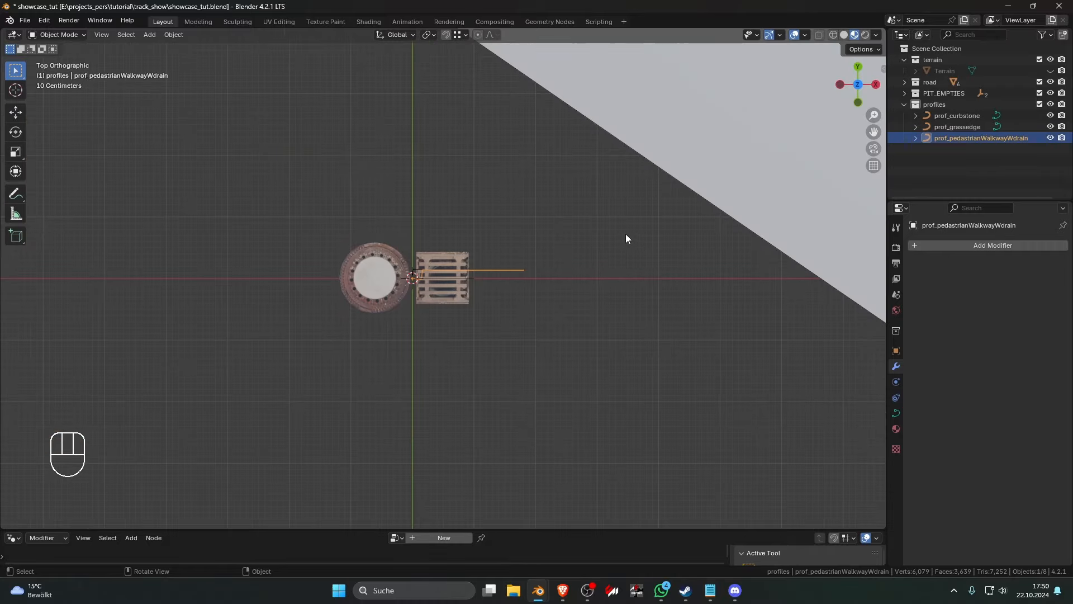
pyautogui.moveTo(626, 234); pyautogui.dragTo(669, 211, button='middle')
pyautogui.click(678, 212)
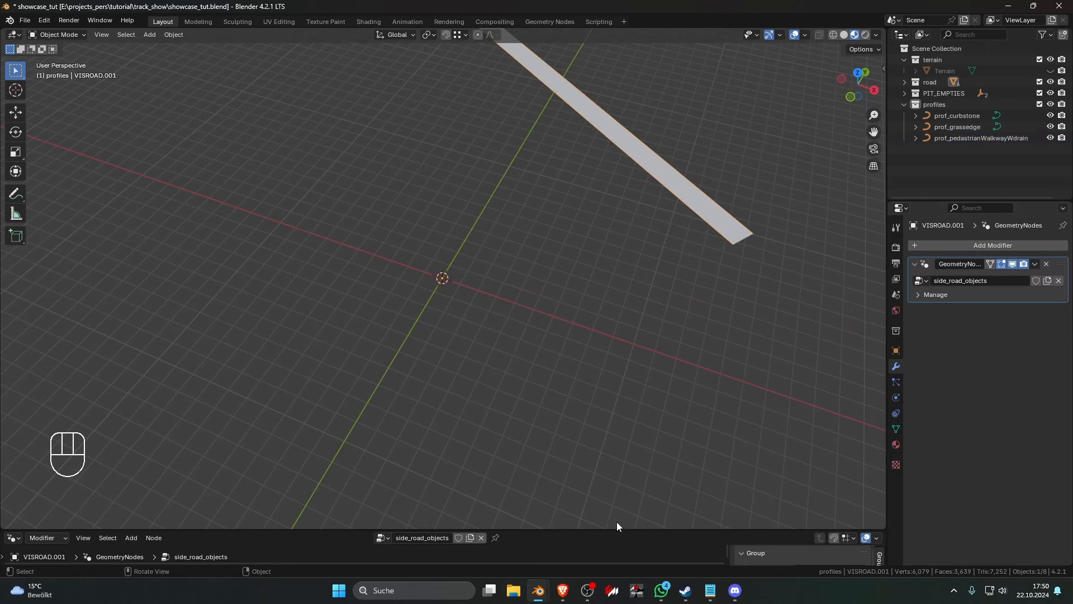
pyautogui.moveTo(617, 528); pyautogui.dragTo(604, 271)
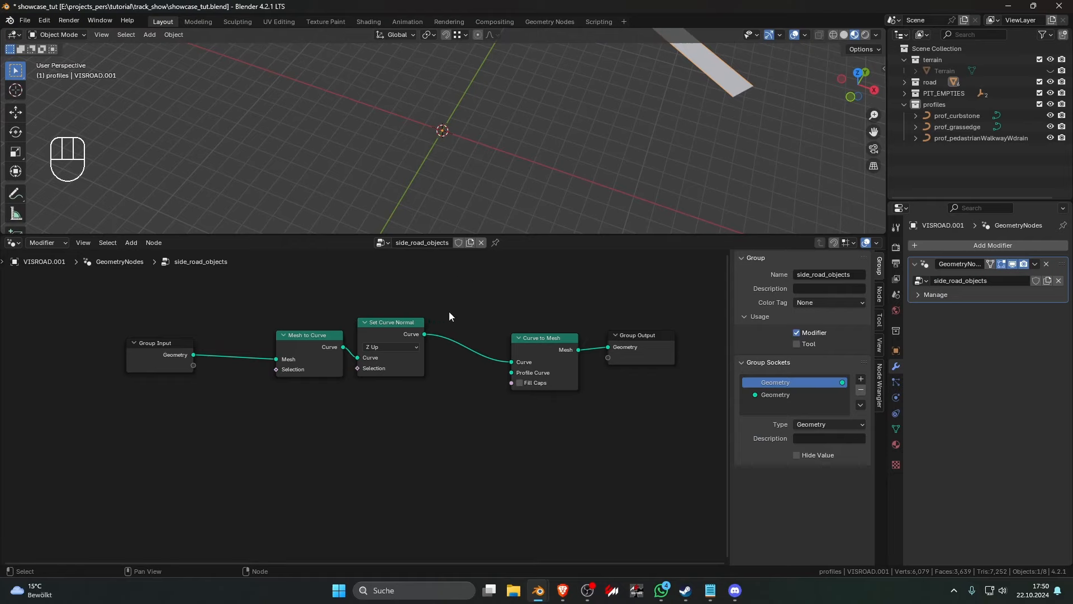
pyautogui.moveTo(151, 356); pyautogui.dragTo(136, 357)
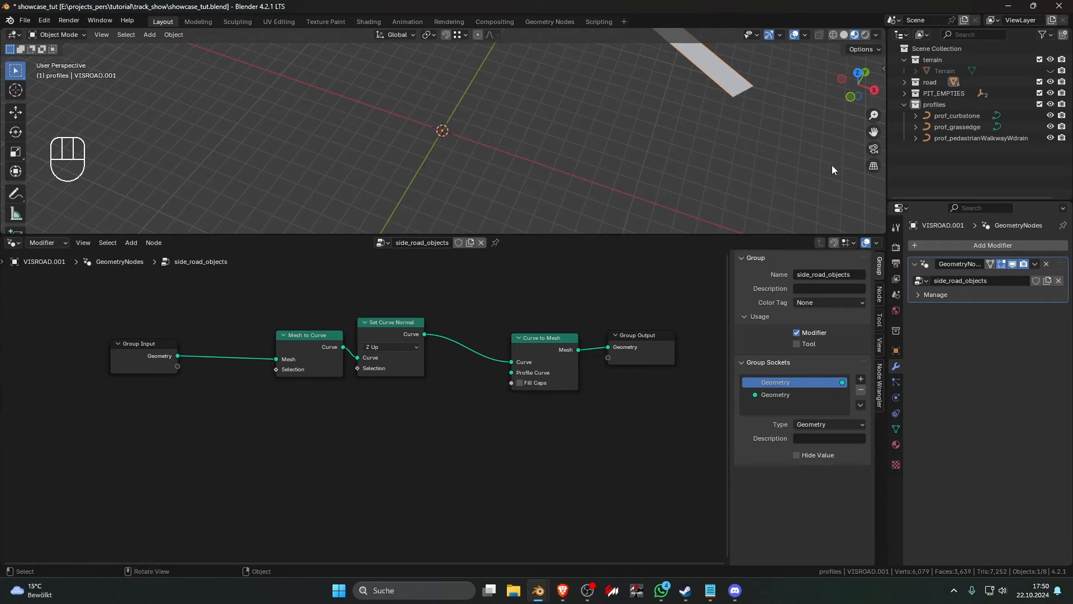
pyautogui.click(946, 116)
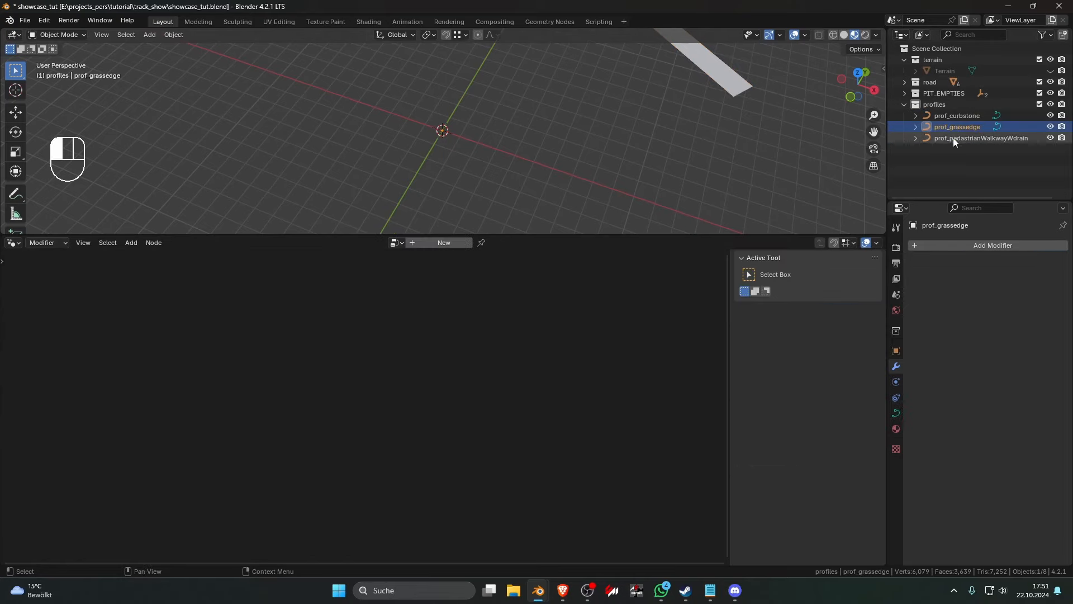
pyautogui.click(727, 94)
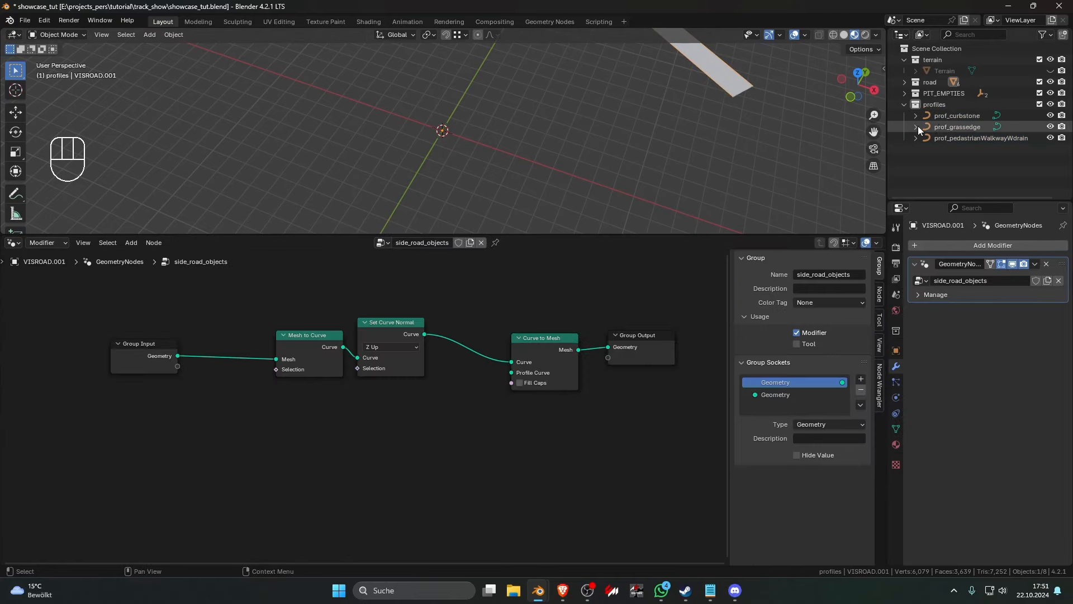
# Add an Object Info node below the Mesh to Curve node
pyautogui.hotkey('shift', 'a')
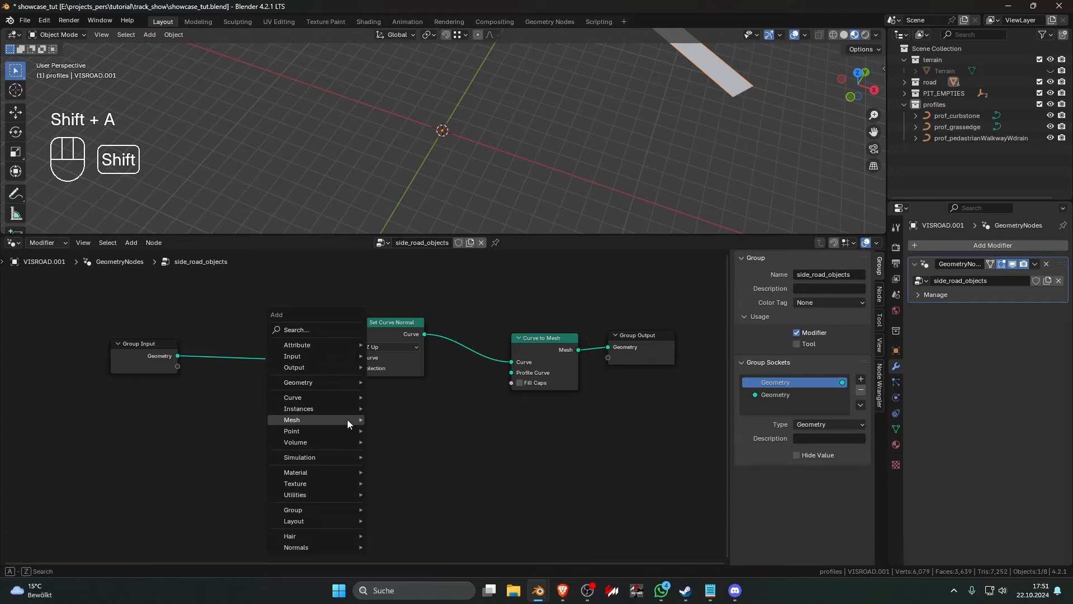
pyautogui.click(314, 327)
pyautogui.write('obej')
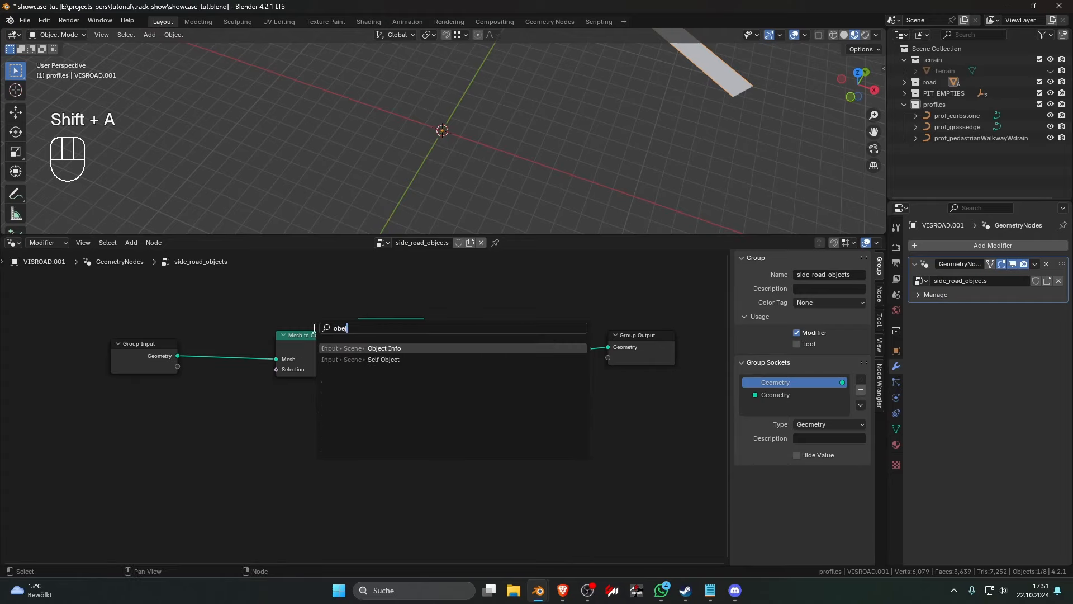
pyautogui.click(358, 348)
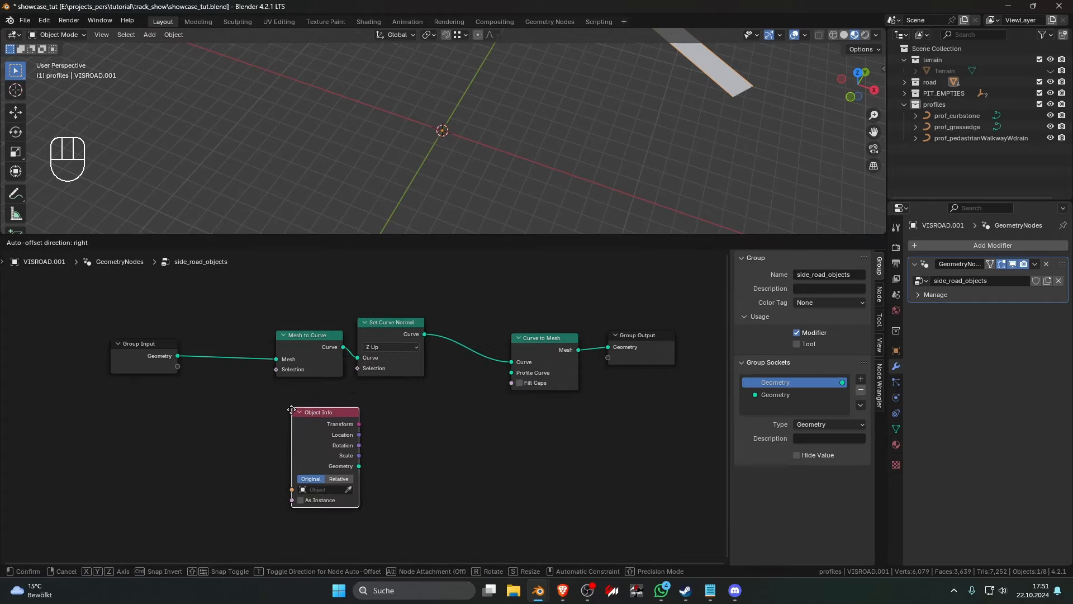
pyautogui.click(302, 414)
pyautogui.press('Home')
# Set the Object Info node's object to prof_grassedge and connect its Geometry output to Curve to Mesh's Profile Curve input
pyautogui.scroll(3, 424, 386)
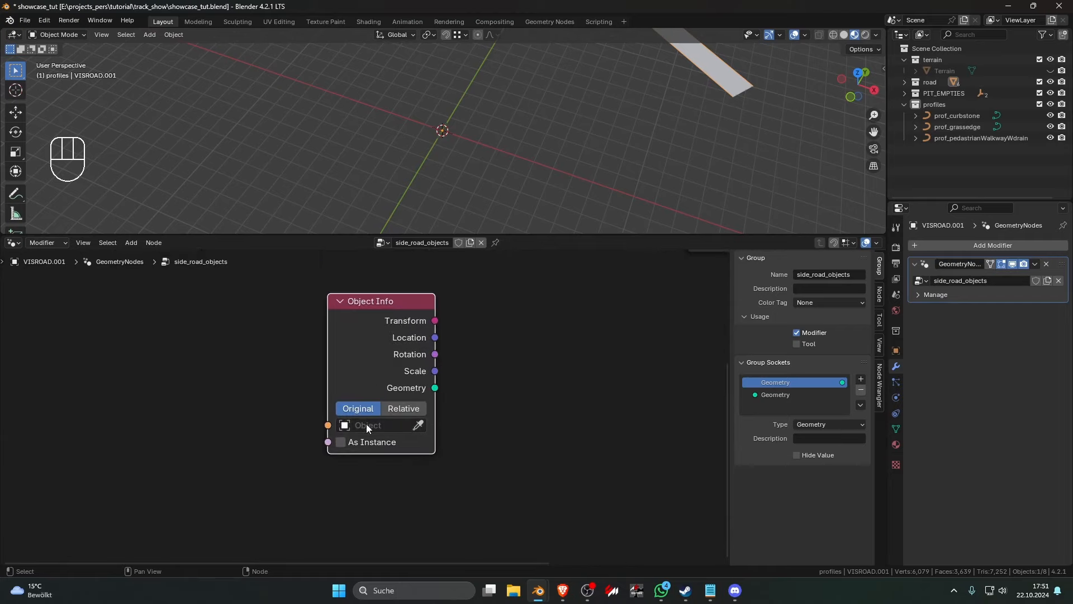
pyautogui.click(380, 425)
pyautogui.write('prof')
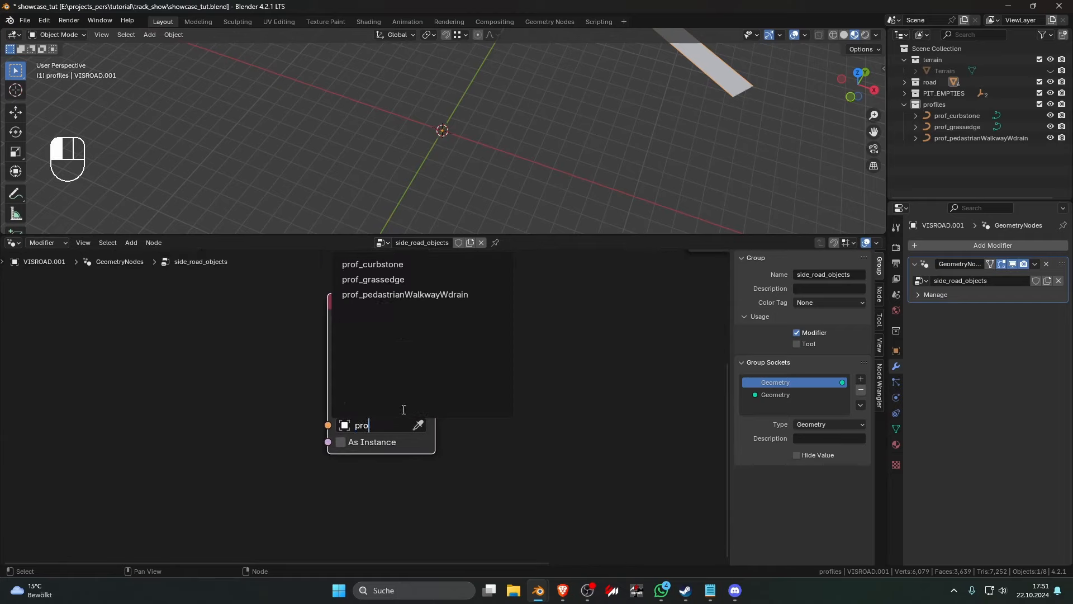
pyautogui.click(410, 279)
pyautogui.scroll(-3, 451, 384)
pyautogui.scroll(1, 443, 388)
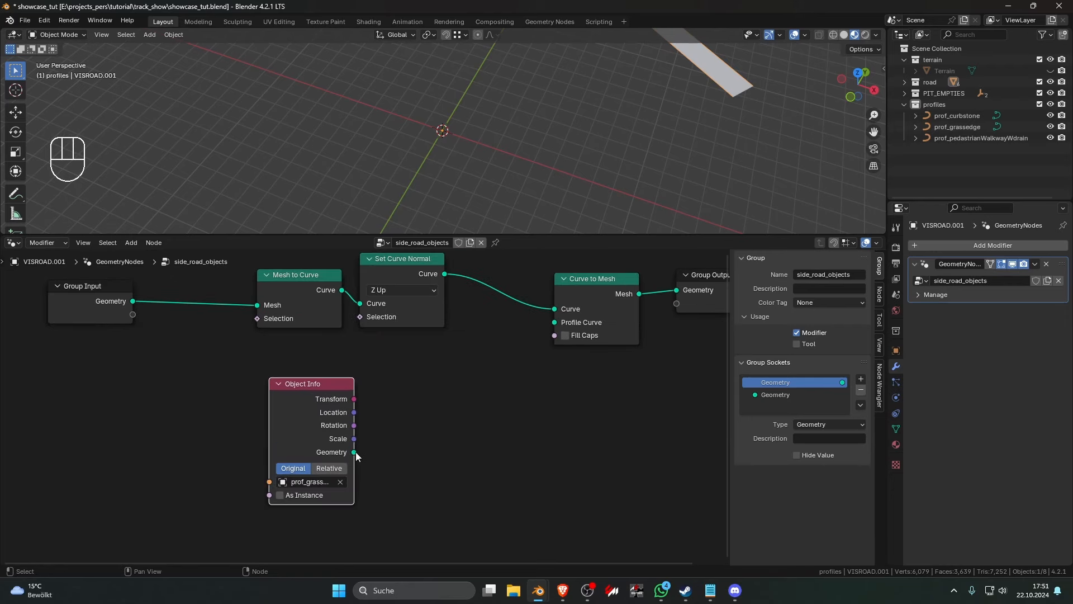
pyautogui.moveTo(354, 452); pyautogui.dragTo(554, 322)
# Examine the grass edge profile swept along the road's edges, comparing Edit Mode with Object Mode
pyautogui.keyDown('shift'); pyautogui.moveTo(617, 173); pyautogui.dragTo(445, 182, button='middle'); pyautogui.keyUp('shift')
pyautogui.press('Tab')
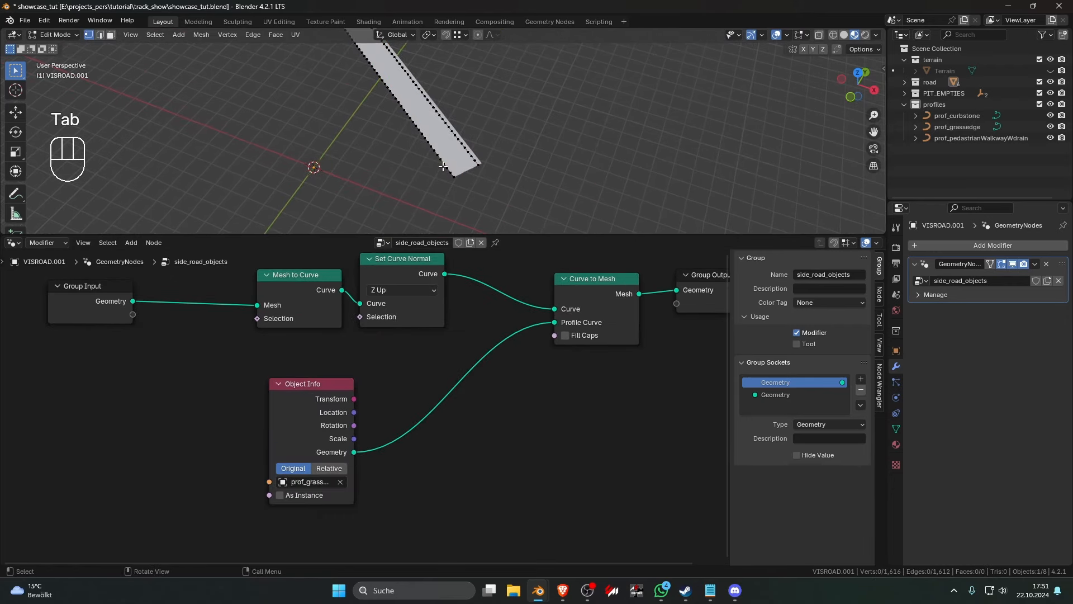
pyautogui.press('KP_Decimal')
pyautogui.scroll(4, 490, 186)
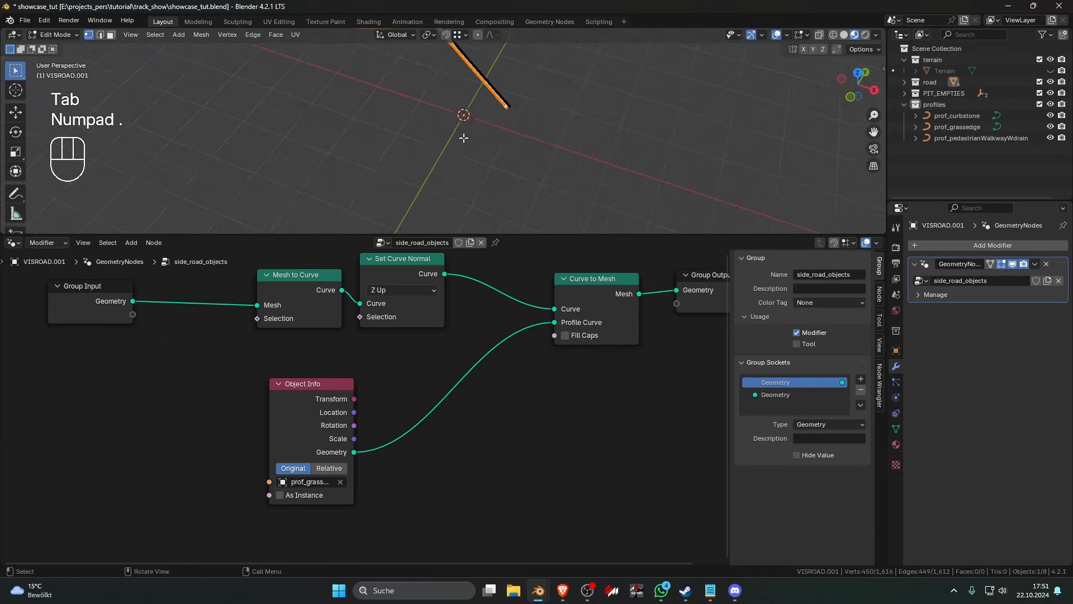
pyautogui.moveTo(465, 137); pyautogui.dragTo(483, 154, button='middle')
pyautogui.scroll(3, 464, 155)
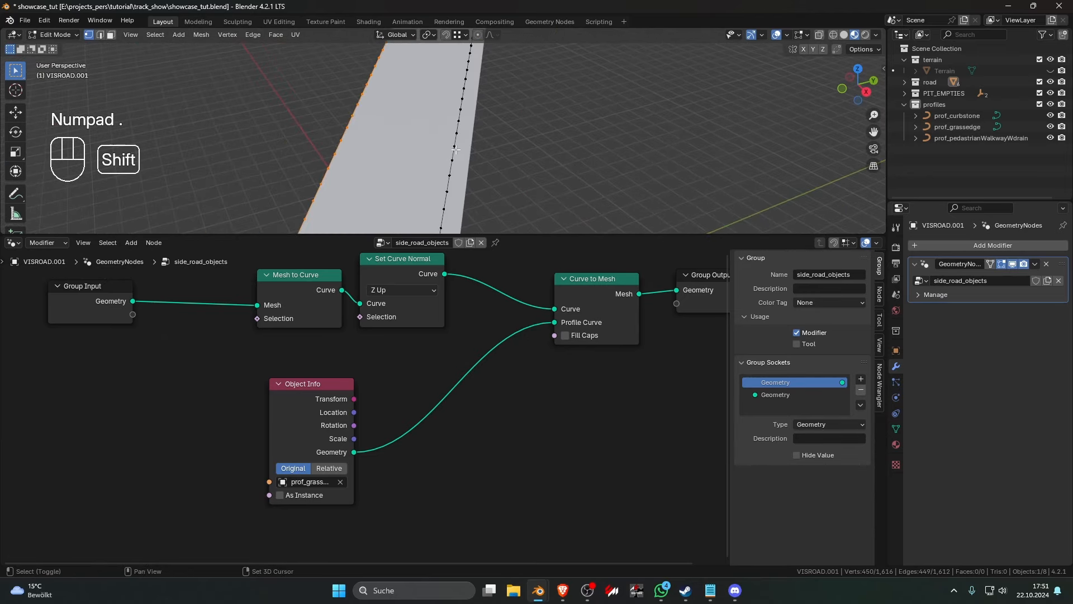
pyautogui.press('Tab')
pyautogui.press('Tab')
pyautogui.press('Tab')
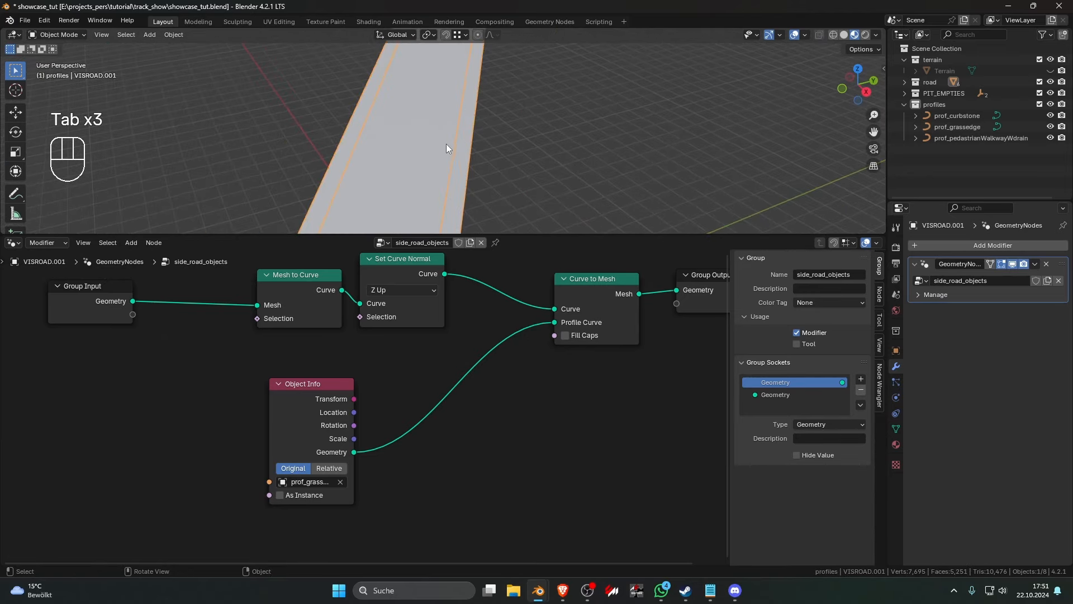
# Switch the enlarged 3D viewport to Solid shading and enter Edit Mode on VISROAD.001 near the road's end
pyautogui.click(844, 35)
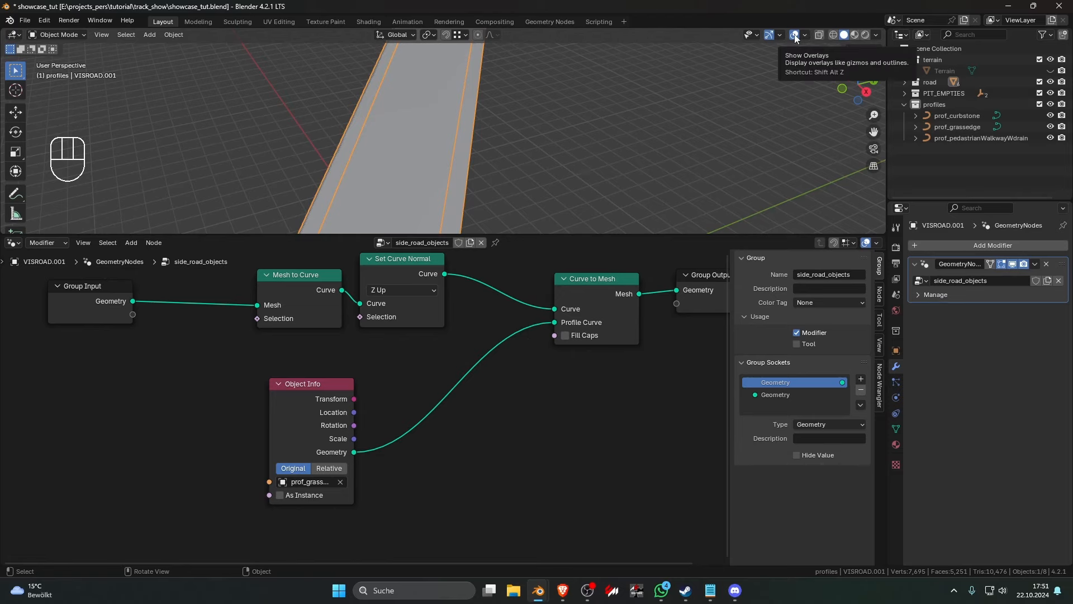
pyautogui.keyDown('shift'); pyautogui.moveTo(470, 142); pyautogui.dragTo(497, 162, button='middle'); pyautogui.keyUp('shift')
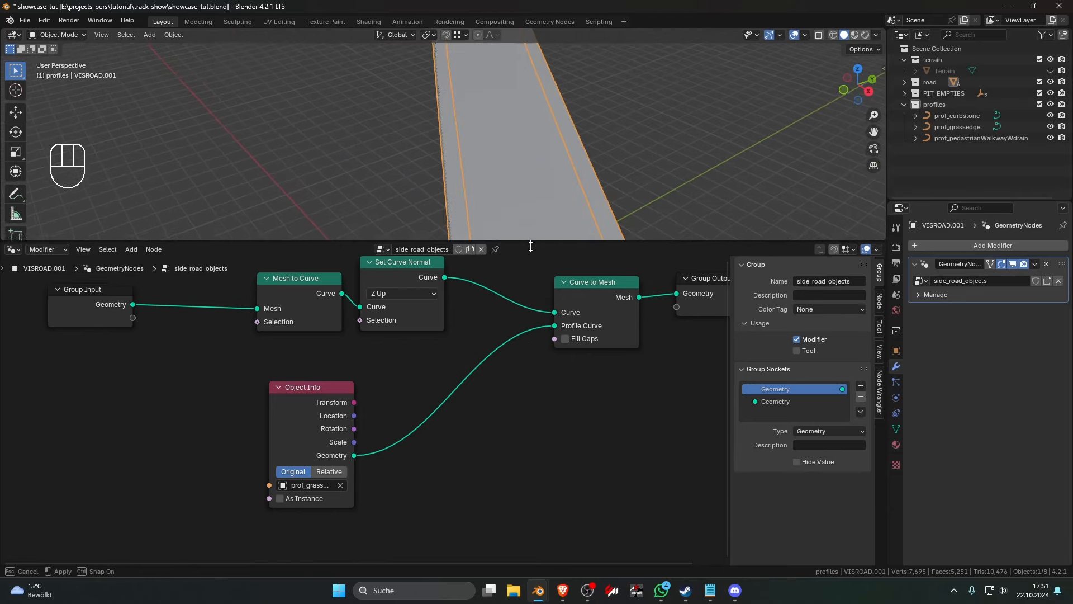
pyautogui.moveTo(532, 235); pyautogui.dragTo(522, 488)
pyautogui.keyDown('shift'); pyautogui.moveTo(520, 412); pyautogui.dragTo(465, 352, button='middle'); pyautogui.keyUp('shift')
pyautogui.press('Tab')
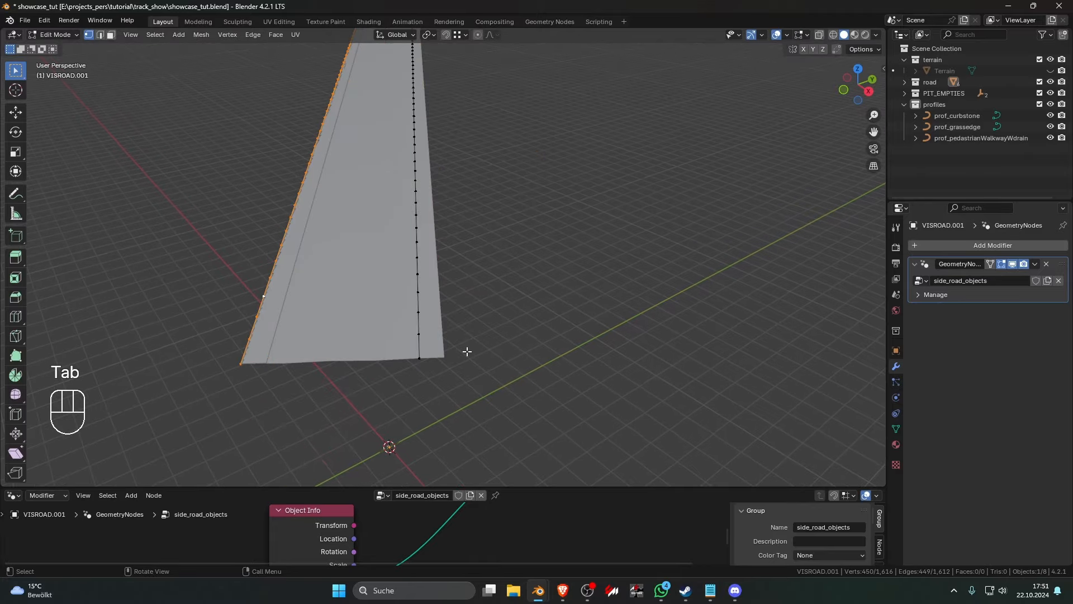
# Select the road's outer boundary edge loop running from the near end past the junctions
pyautogui.press('Tab')
pyautogui.press('Tab')
pyautogui.keyDown('alt'); pyautogui.click(419, 311); pyautogui.keyUp('alt')
pyautogui.scroll(-8, 462, 259)
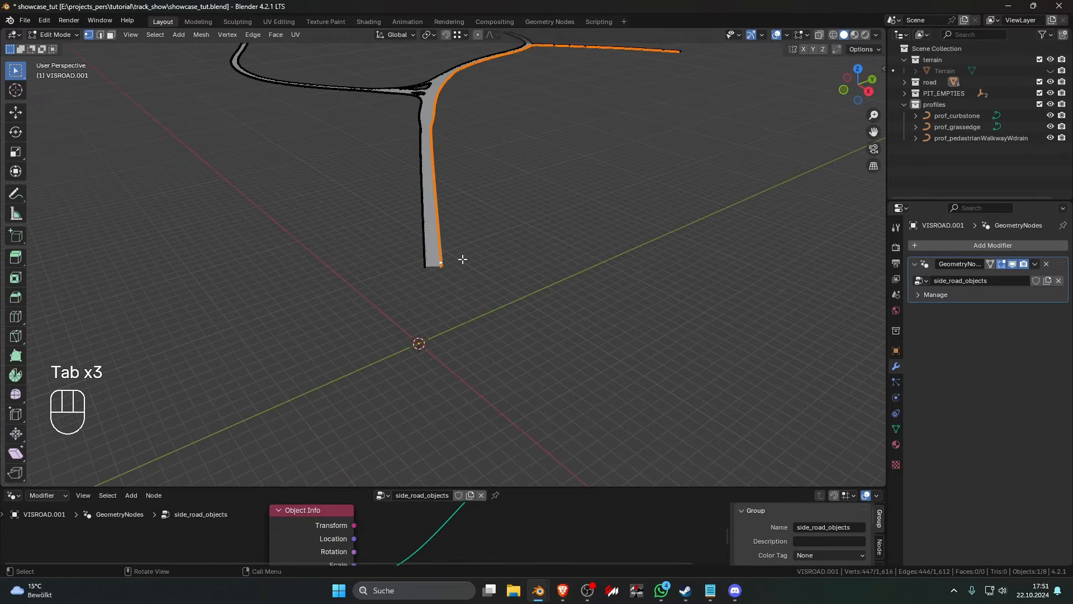
pyautogui.moveTo(462, 258); pyautogui.dragTo(445, 366, button='middle')
pyautogui.keyDown('shift'); pyautogui.moveTo(606, 194); pyautogui.dragTo(410, 268, button='middle'); pyautogui.keyUp('shift')
pyautogui.scroll(4, 410, 269)
pyautogui.scroll(3, 410, 268)
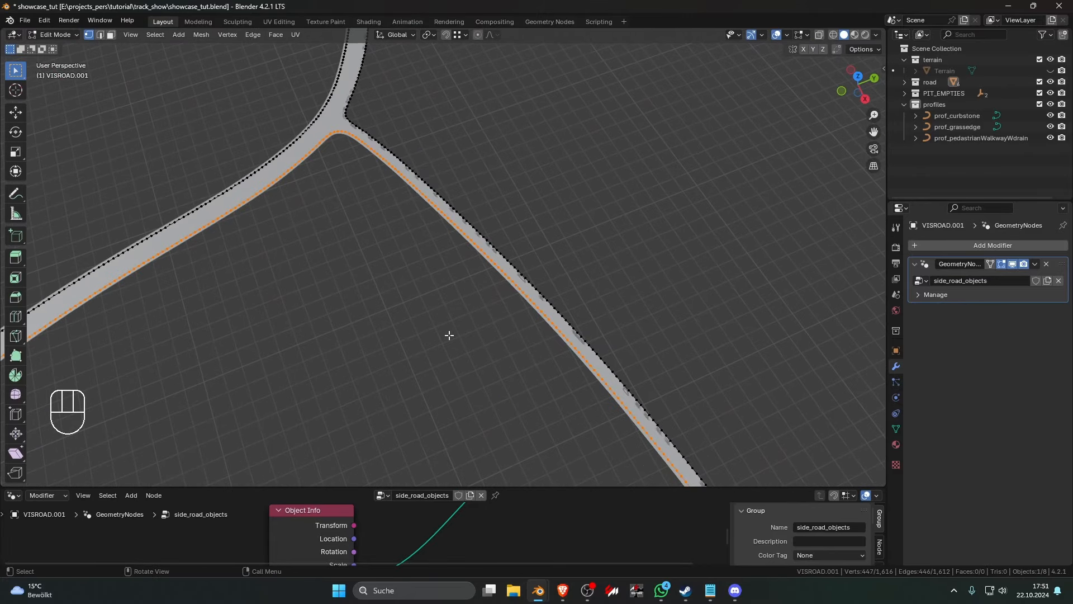
# Select the opposite outer boundary loops of the road branches together with the larger triangular island's edge loop
pyautogui.keyDown('alt'); pyautogui.click(511, 261); pyautogui.keyUp('alt')
pyautogui.keyDown('alt'); pyautogui.keyDown('shift'); pyautogui.click(222, 154); pyautogui.keyUp('shift'); pyautogui.keyUp('alt')
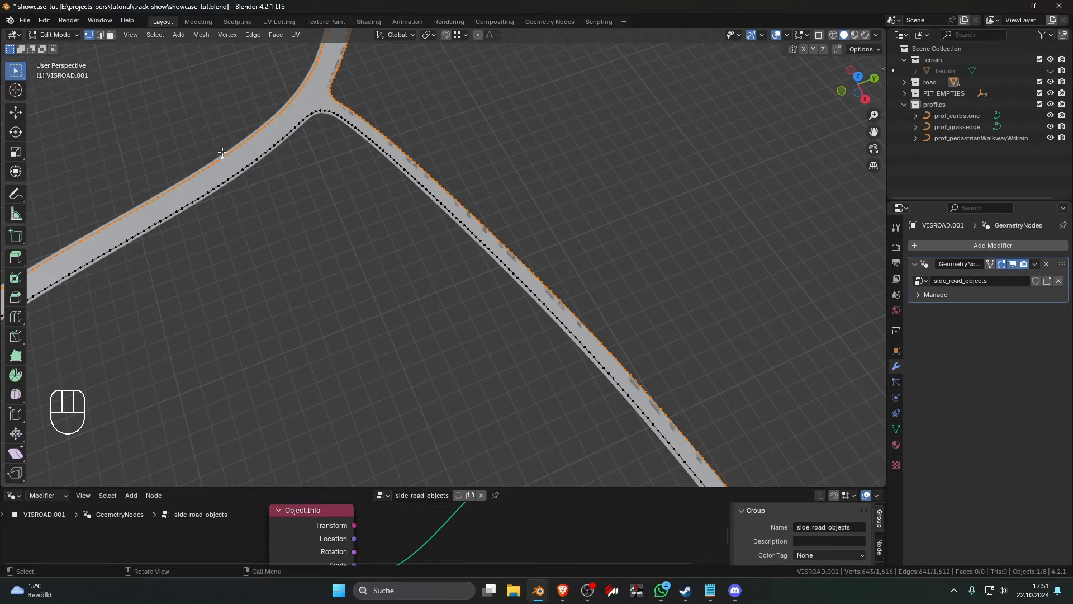
pyautogui.scroll(-1, 295, 324)
pyautogui.scroll(-4, 294, 406)
pyautogui.keyDown('shift'); pyautogui.moveTo(295, 406); pyautogui.dragTo(405, 311, button='middle'); pyautogui.keyUp('shift')
pyautogui.scroll(5, 405, 311)
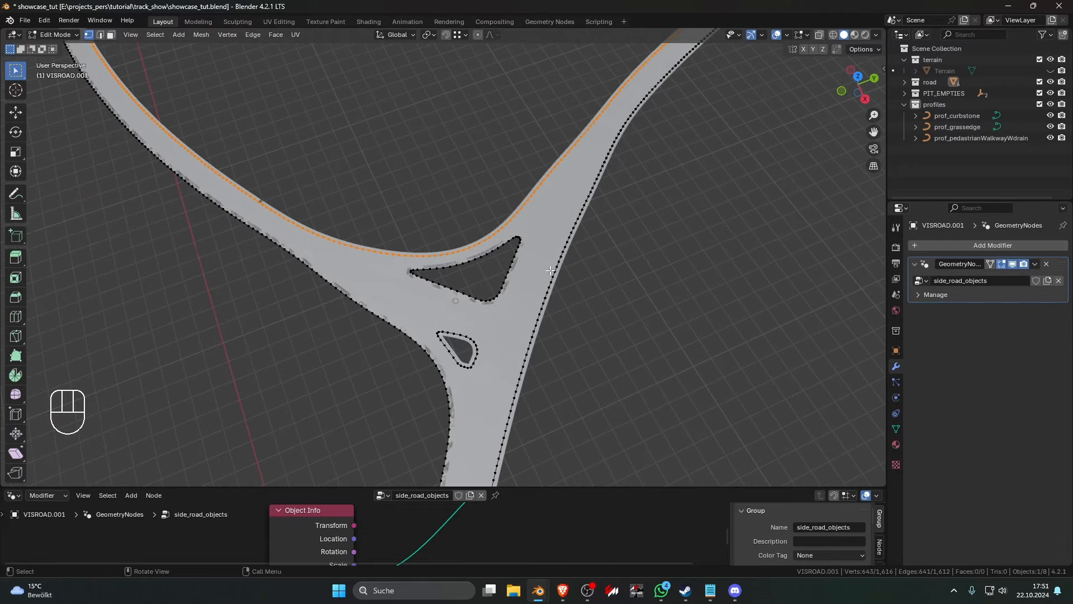
pyautogui.keyDown('alt'); pyautogui.keyDown('shift'); pyautogui.click(491, 311); pyautogui.keyUp('shift'); pyautogui.keyUp('alt')
pyautogui.keyDown('alt'); pyautogui.keyDown('shift'); pyautogui.click(462, 314); pyautogui.keyUp('shift'); pyautogui.keyUp('alt')
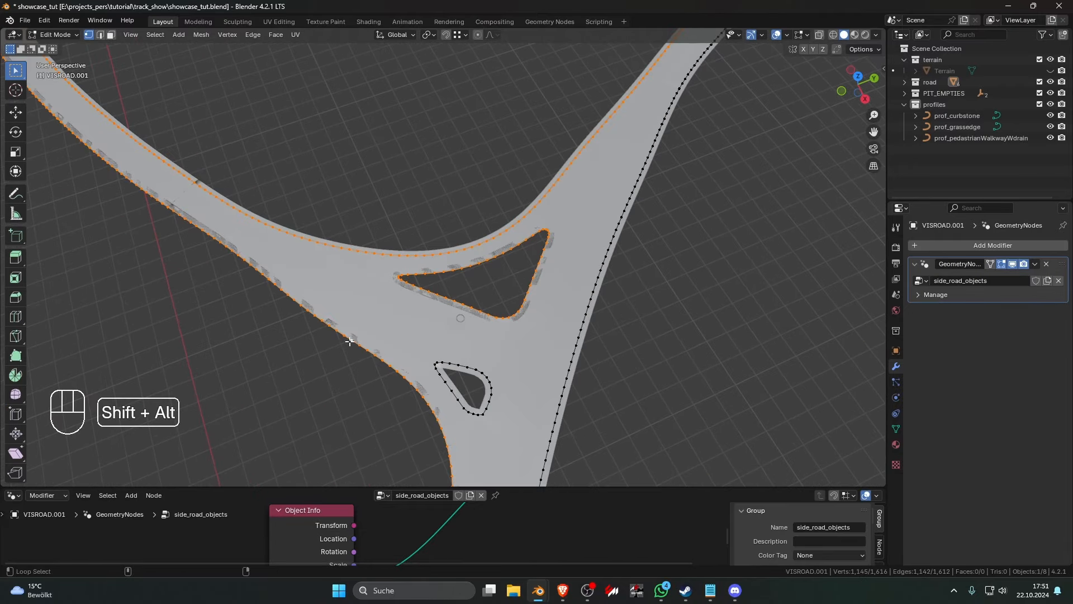
pyautogui.scroll(-8, 411, 309)
pyautogui.keyDown('shift'); pyautogui.moveTo(411, 308); pyautogui.dragTo(462, 295, button='middle'); pyautogui.keyUp('shift')
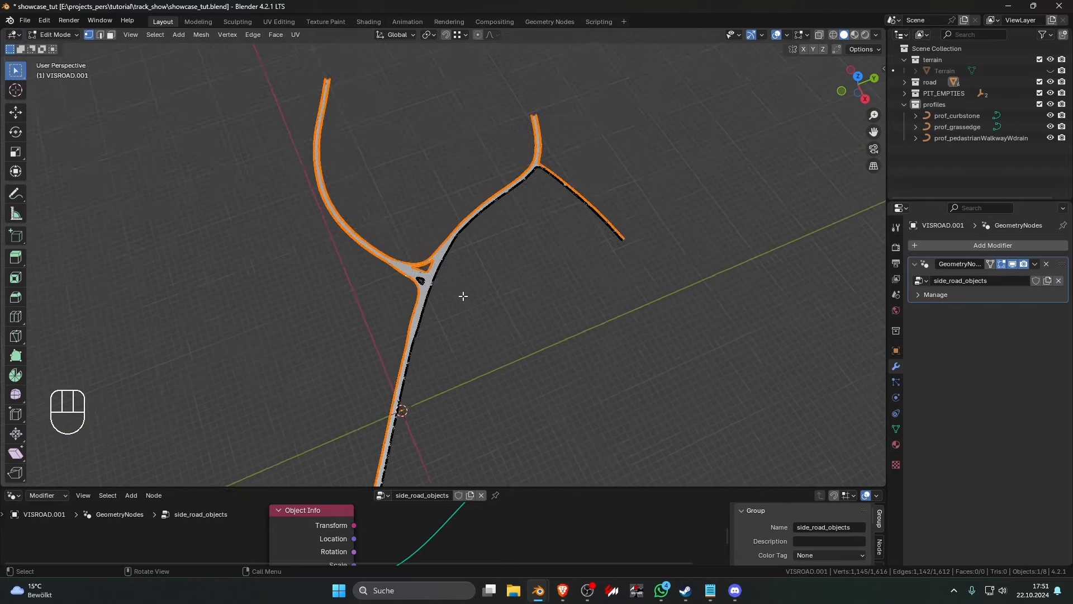
pyautogui.scroll(5, 463, 295)
pyautogui.keyDown('shift'); pyautogui.moveTo(496, 239); pyautogui.dragTo(460, 314, button='middle'); pyautogui.keyUp('shift')
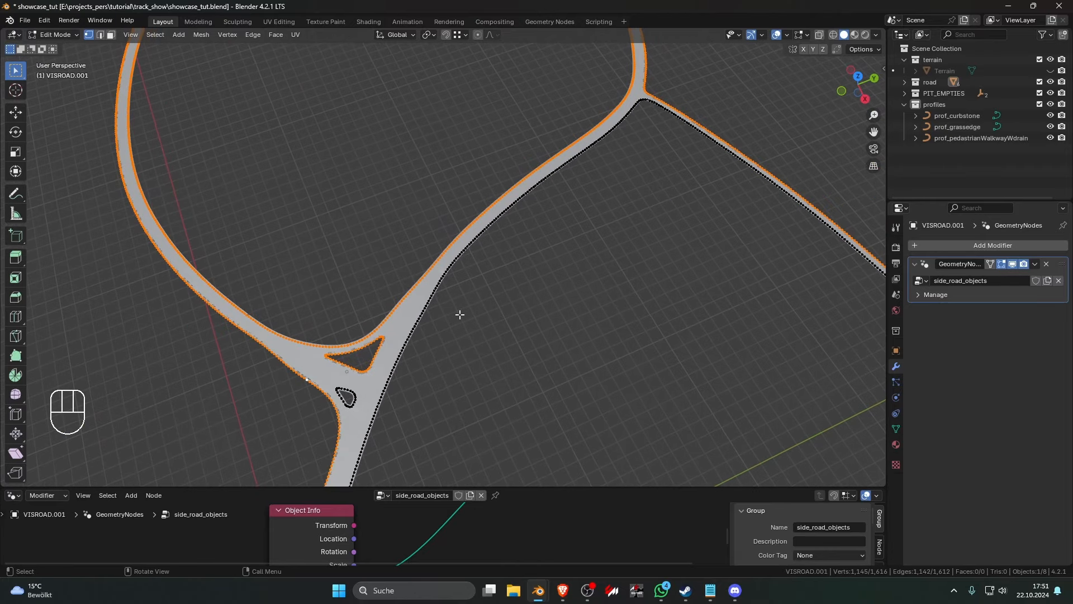
# Open the road's mesh data properties, leave Edit Mode and examine the swept edges around the junction islands
pyautogui.click(896, 429)
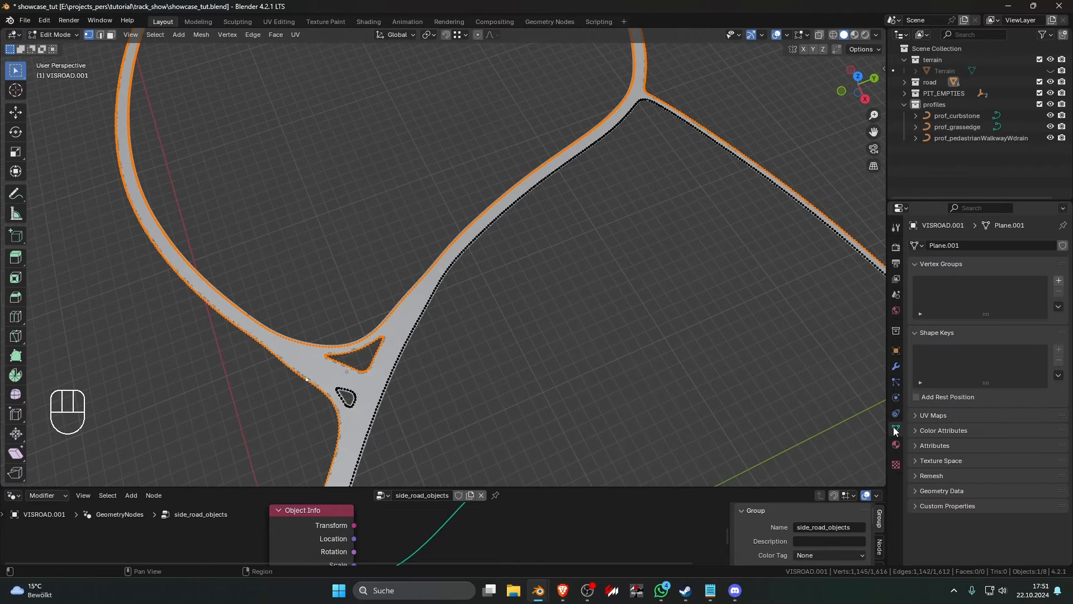
pyautogui.scroll(-6, 686, 385)
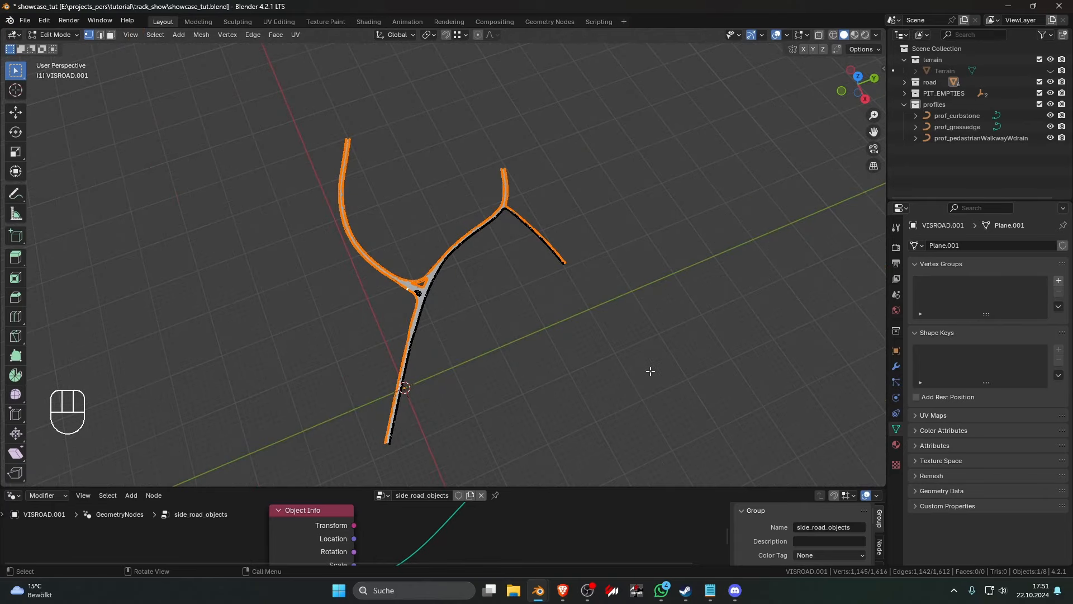
pyautogui.scroll(5, 509, 324)
pyautogui.keyDown('shift'); pyautogui.moveTo(509, 323); pyautogui.dragTo(474, 310, button='middle'); pyautogui.keyUp('shift')
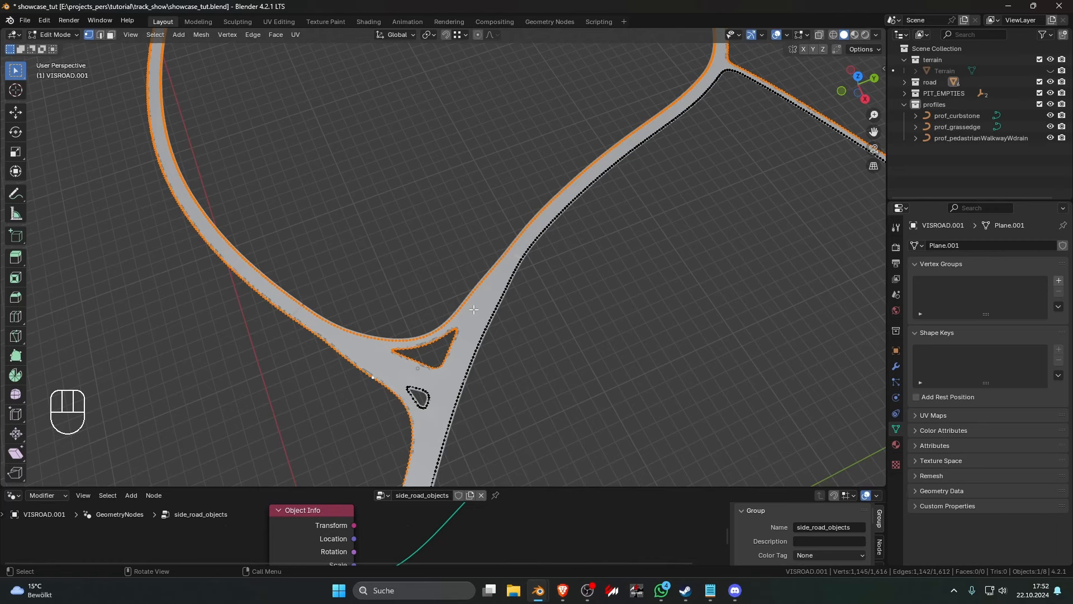
pyautogui.press('Tab')
pyautogui.scroll(2, 503, 302)
pyautogui.scroll(-6, 564, 274)
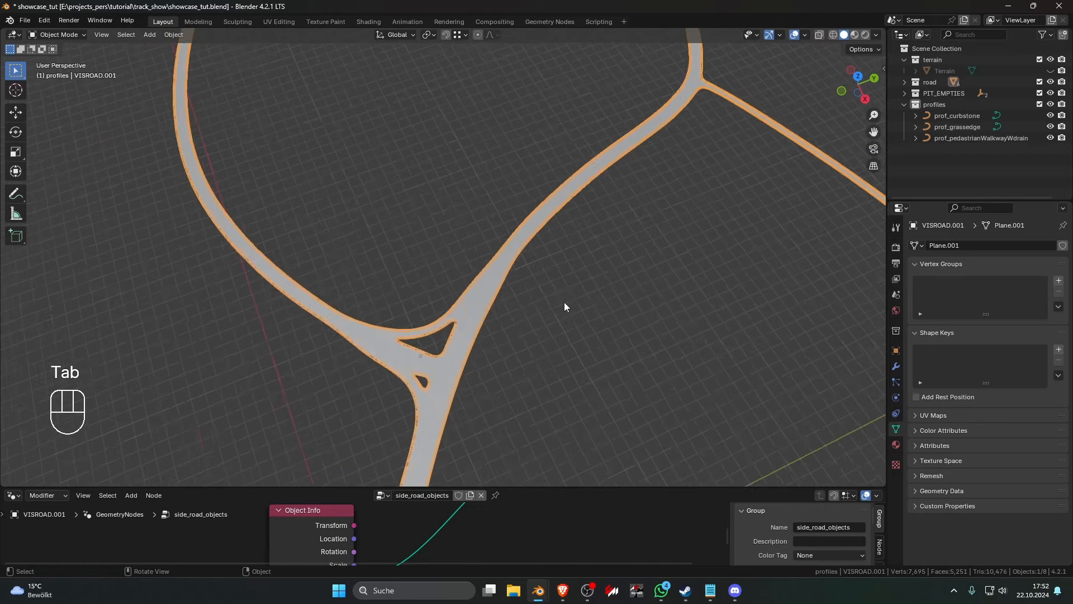
pyautogui.moveTo(515, 359); pyautogui.dragTo(572, 202, button='middle')
pyautogui.scroll(5, 581, 218)
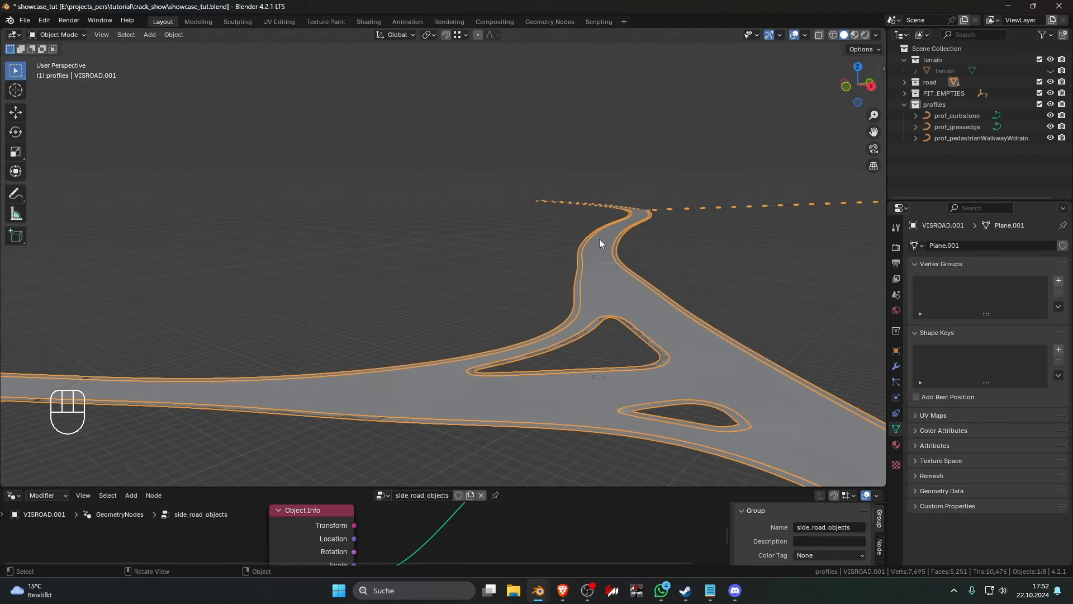
# Add two vertex groups to VISROAD.001's mesh and name the first one grassedge
pyautogui.click(896, 367)
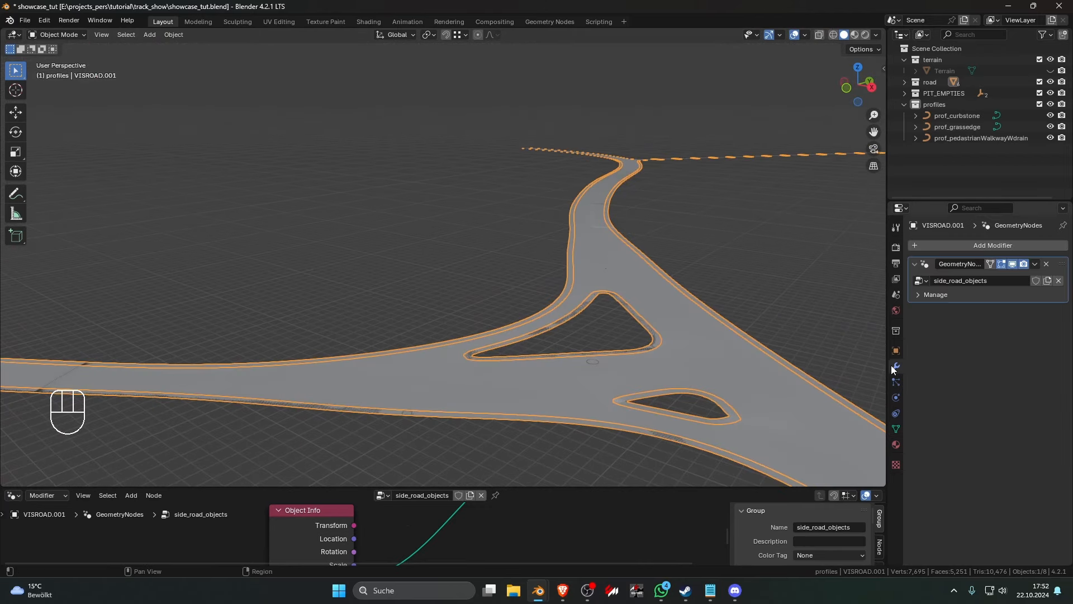
pyautogui.click(896, 428)
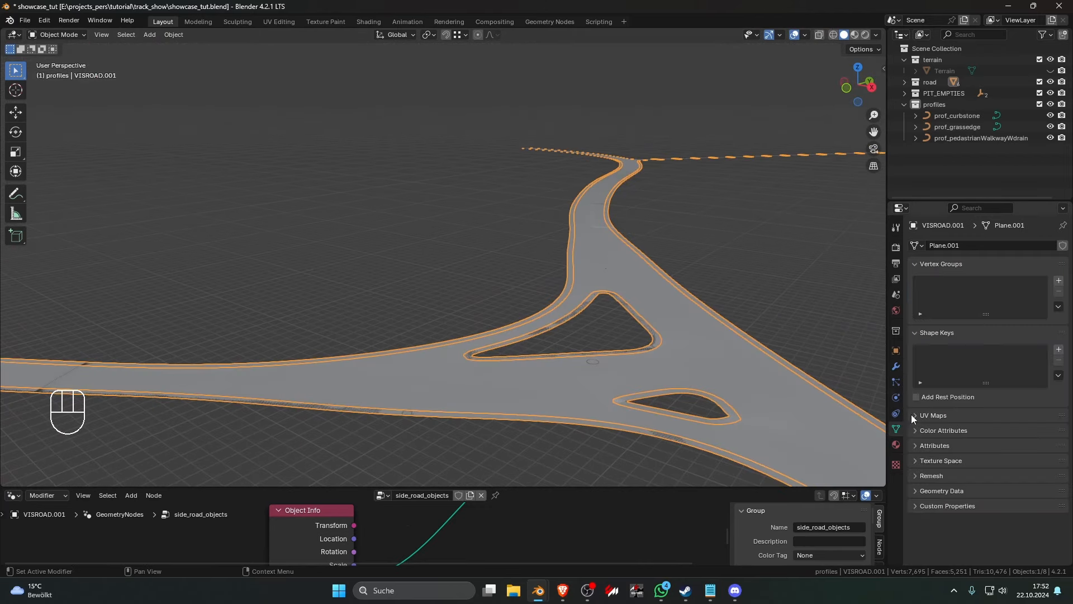
pyautogui.click(1059, 281)
pyautogui.click(1059, 280)
pyautogui.doubleClick(946, 283)
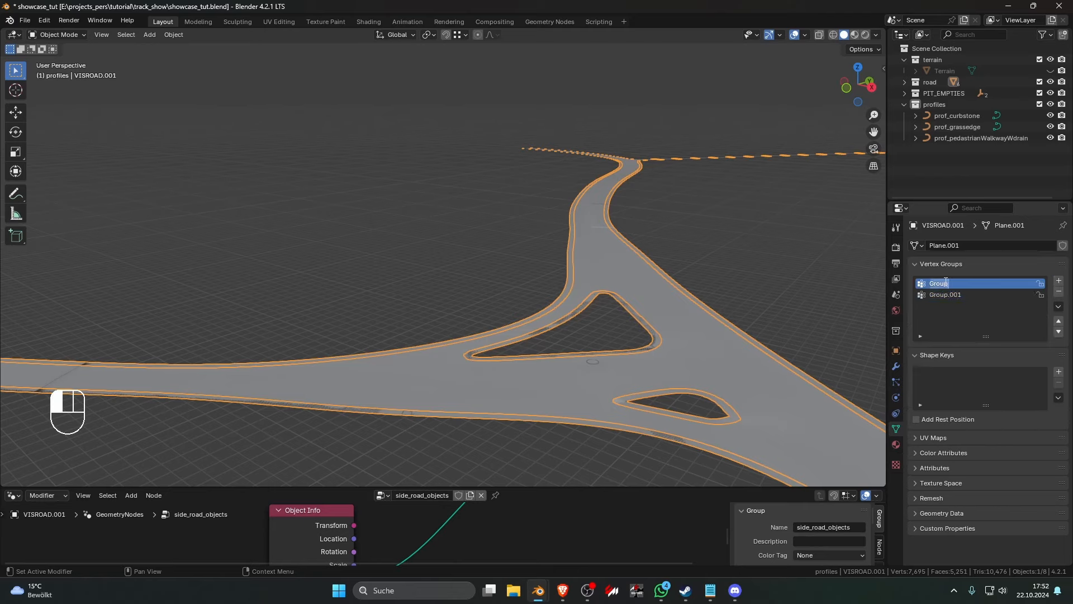
pyautogui.write('grassedge')
pyautogui.press('Return')
# Rename the second vertex group to grassedgeInvert
pyautogui.doubleClick(951, 295)
pyautogui.write('gra')
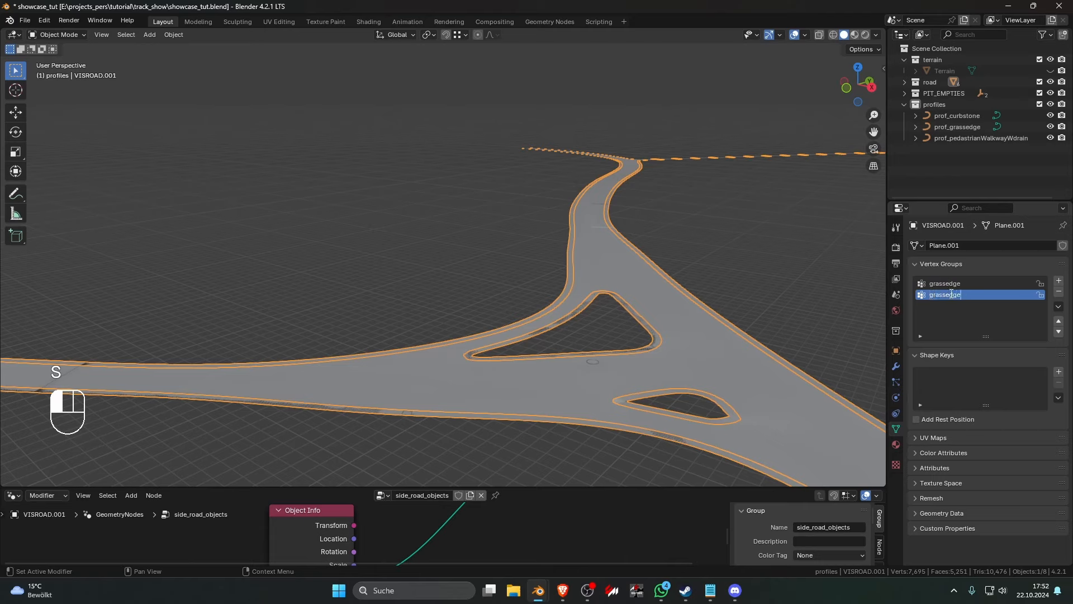
pyautogui.write('ssedge')
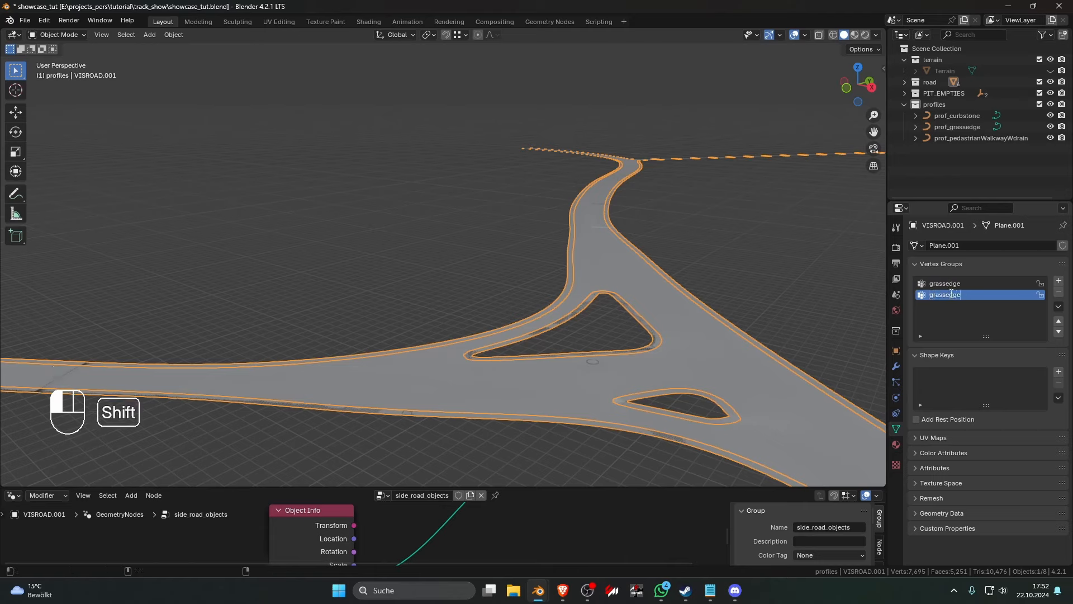
pyautogui.write('1')
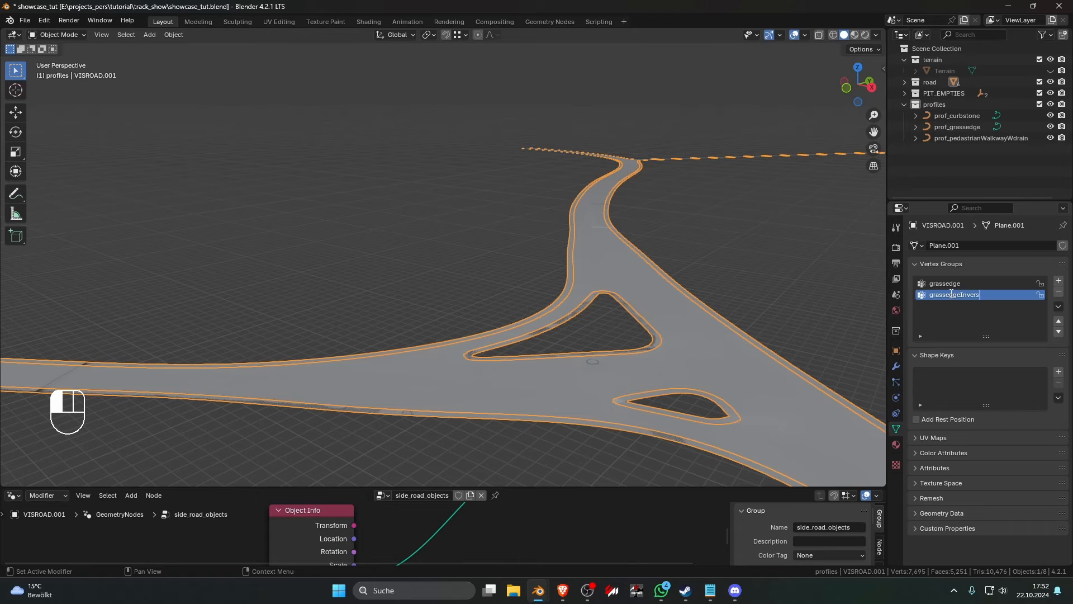
pyautogui.click(952, 296)
# Duplicate the Mesh to Curve, Set Curve Normal and Reverse Curve nodes, and connect the original Reverse Curve to Curve to Mesh
pyautogui.moveTo(646, 488); pyautogui.dragTo(626, 305)
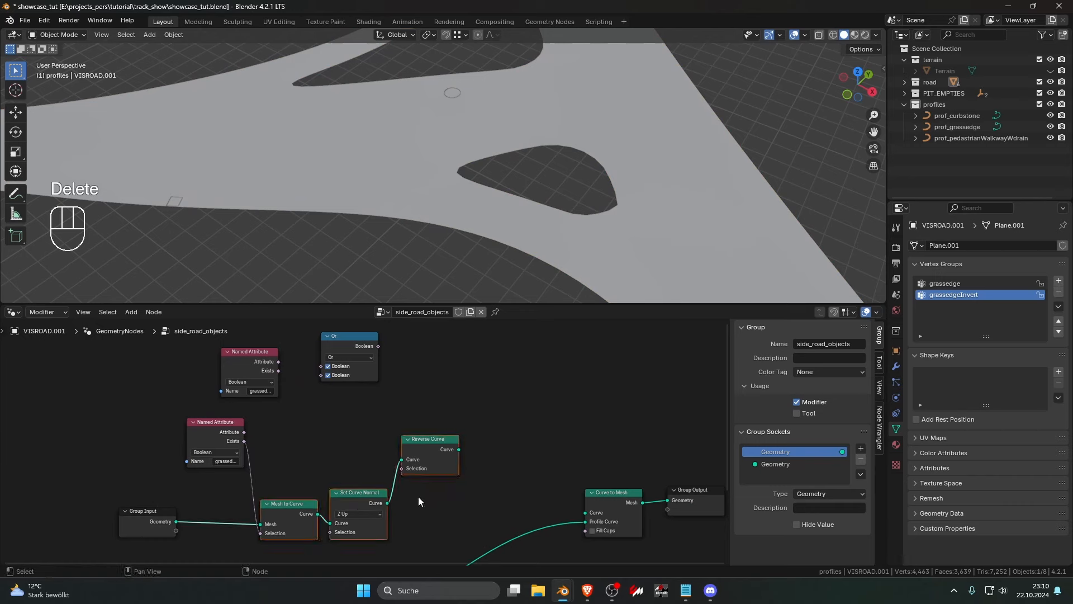
pyautogui.hotkey('shift', 'd')
pyautogui.click(413, 408)
pyautogui.moveTo(436, 452); pyautogui.dragTo(602, 499)
# Duplicate Curve to Mesh, feeding its Profile Curve from Object Info's Geometry and its Curve from the duplicated Reverse Curve
pyautogui.scroll(-2, 603, 495)
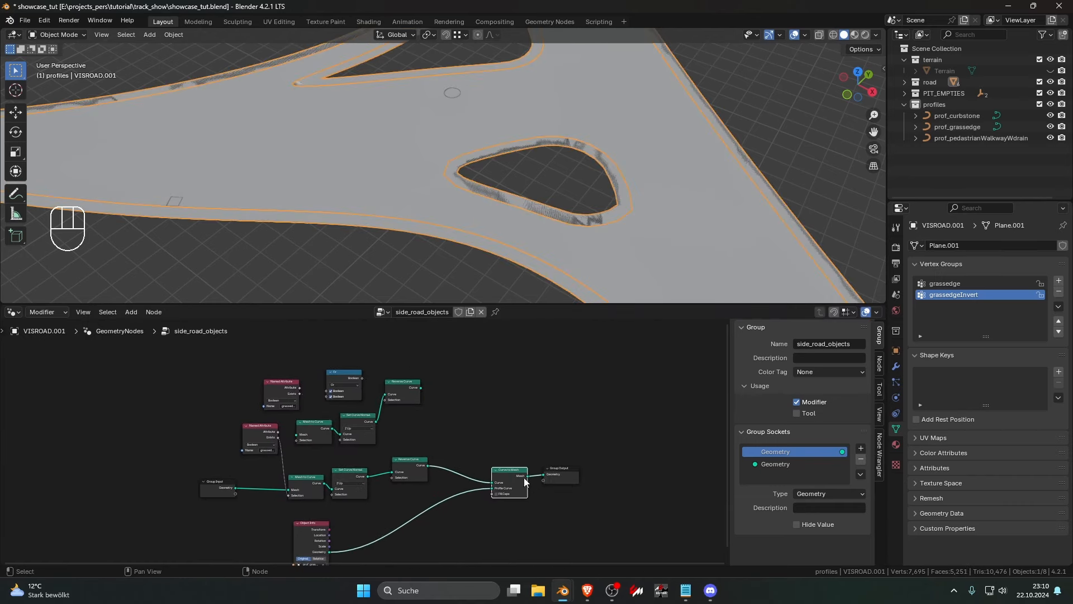
pyautogui.hotkey('shift', 'd')
pyautogui.click(482, 455)
pyautogui.moveTo(330, 552); pyautogui.dragTo(494, 447)
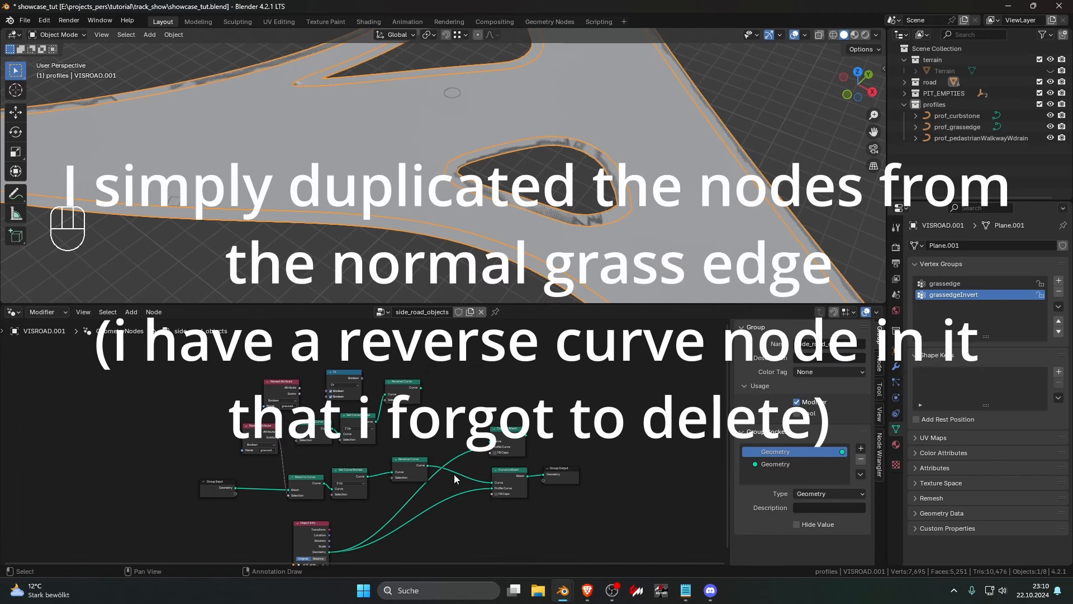
pyautogui.moveTo(421, 387); pyautogui.dragTo(491, 442)
# Connect Group Input's Geometry and the upper Named Attribute's Exists output to the duplicated Mesh to Curve's Mesh and Selection inputs
pyautogui.moveTo(255, 422); pyautogui.dragTo(383, 438, button='middle')
pyautogui.scroll(5, 383, 437)
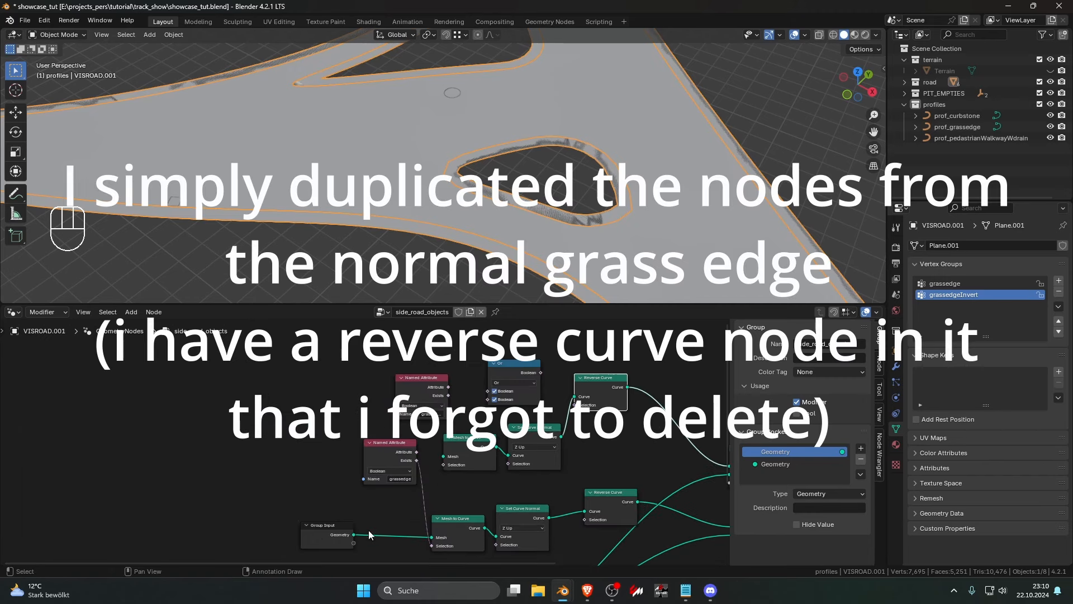
pyautogui.moveTo(354, 534); pyautogui.dragTo(441, 465)
pyautogui.moveTo(387, 461); pyautogui.dragTo(371, 527)
pyautogui.moveTo(443, 404); pyautogui.dragTo(444, 396)
pyautogui.moveTo(434, 369); pyautogui.dragTo(422, 377, button='middle')
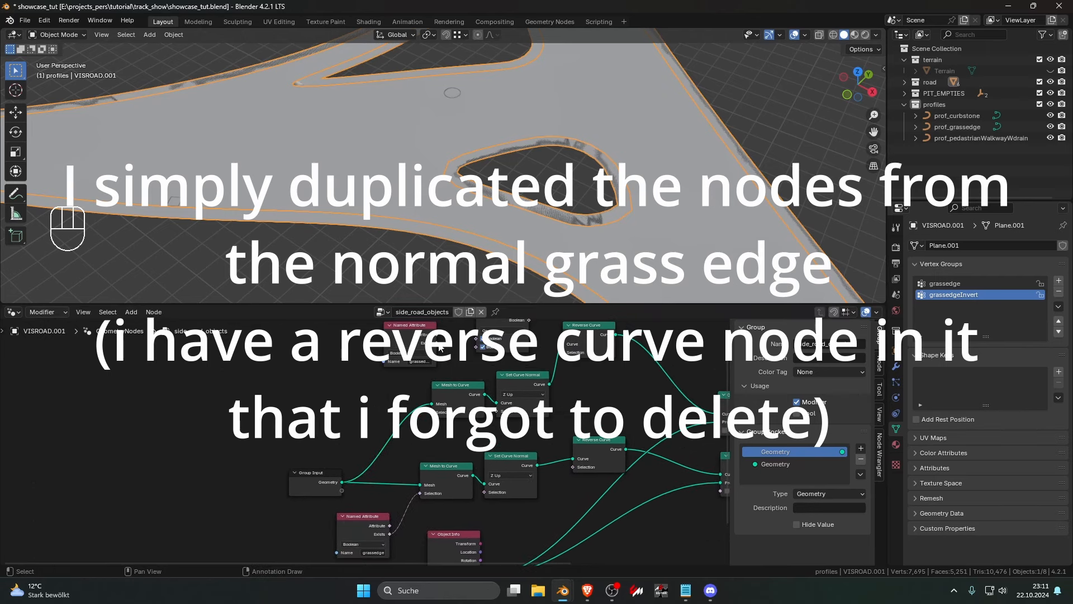
pyautogui.moveTo(440, 347); pyautogui.dragTo(433, 412)
pyautogui.moveTo(433, 412); pyautogui.dragTo(392, 446, button='middle')
# Delete the unused Or node and reposition the upper Named Attribute and Group Output nodes to make room
pyautogui.click(463, 357)
pyautogui.press('Delete')
pyautogui.moveTo(368, 364); pyautogui.dragTo(335, 364)
pyautogui.moveTo(504, 391); pyautogui.dragTo(292, 361, button='middle')
pyautogui.moveTo(569, 469); pyautogui.dragTo(646, 469)
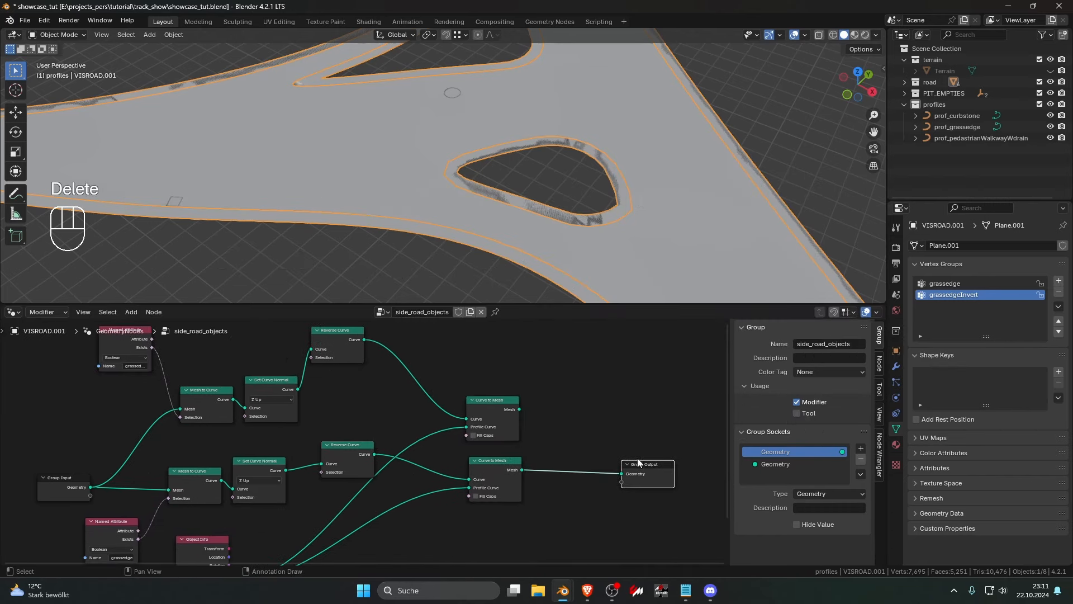
# Insert a Join Geometry node before Group Output to combine both Curve to Mesh outputs
pyautogui.hotkey('shift', 'a')
pyautogui.click(548, 350)
pyautogui.write('JOI')
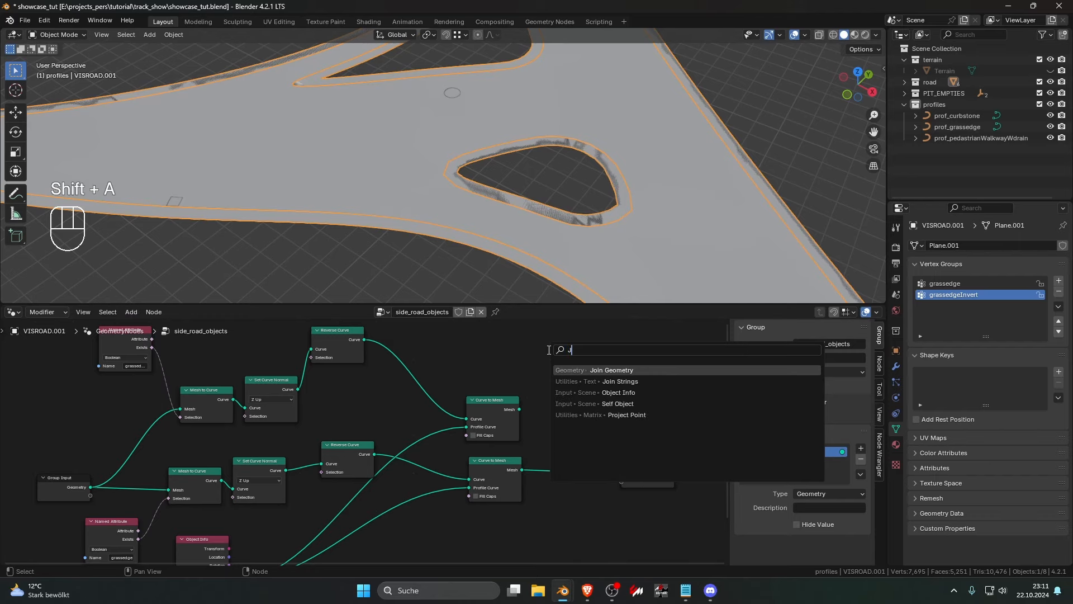
pyautogui.click(602, 369)
pyautogui.click(579, 463)
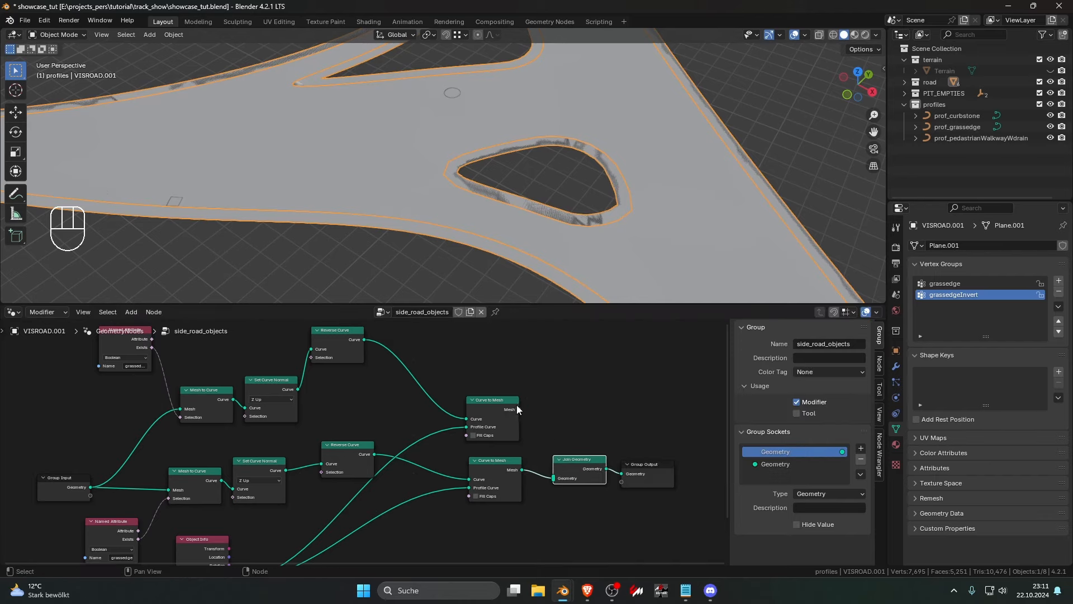
# Enter Edit Mode on the road and select the small island's edge loop plus an outer boundary loop
pyautogui.moveTo(553, 194); pyautogui.dragTo(536, 212, button='middle')
pyautogui.press('Tab')
pyautogui.keyDown('alt'); pyautogui.click(535, 216); pyautogui.keyUp('alt')
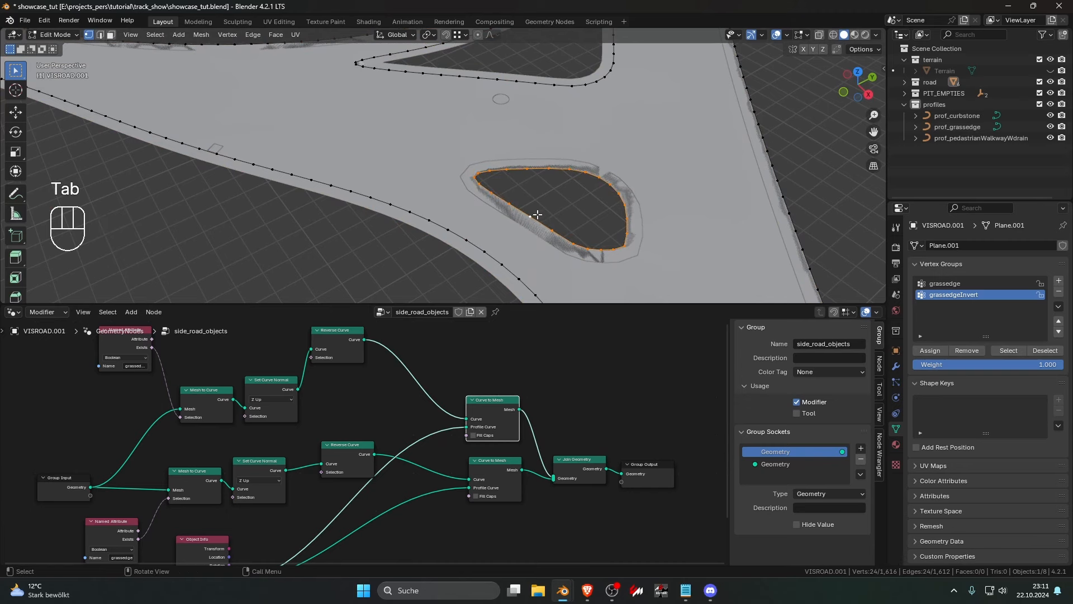
pyautogui.scroll(-4, 505, 231)
pyautogui.scroll(2, 506, 230)
pyautogui.keyDown('alt'); pyautogui.keyDown('shift'); pyautogui.click(707, 219); pyautogui.keyUp('shift'); pyautogui.keyUp('alt')
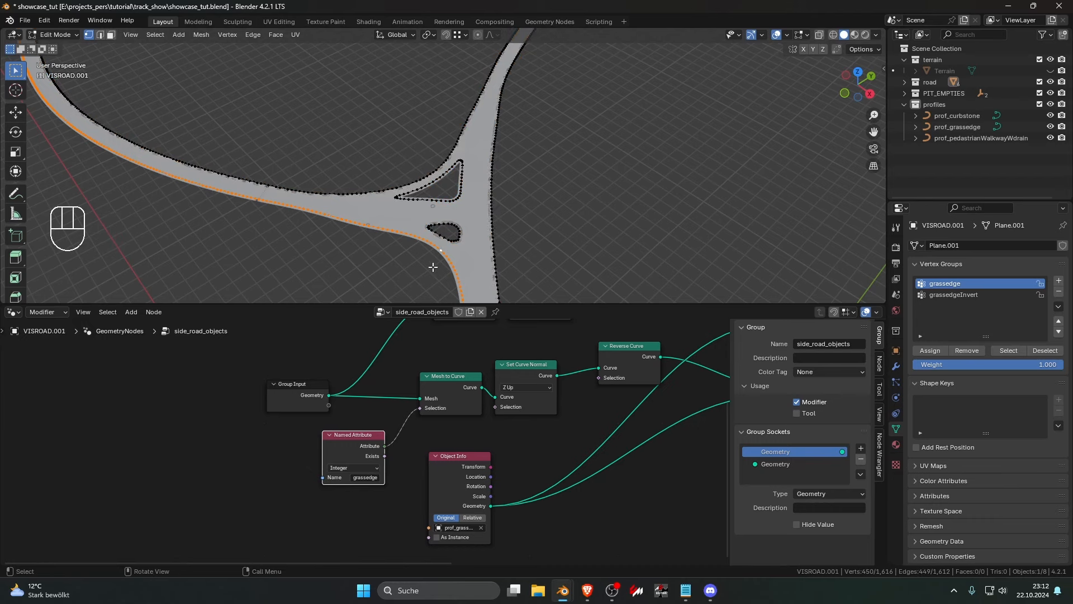
# Remove the small island and two outer road boundary loops from the grassedge group, and make grassedgeInvert the active group
pyautogui.keyDown('alt'); pyautogui.click(444, 256); pyautogui.keyUp('alt')
pyautogui.keyDown('alt'); pyautogui.click(446, 227); pyautogui.keyUp('alt')
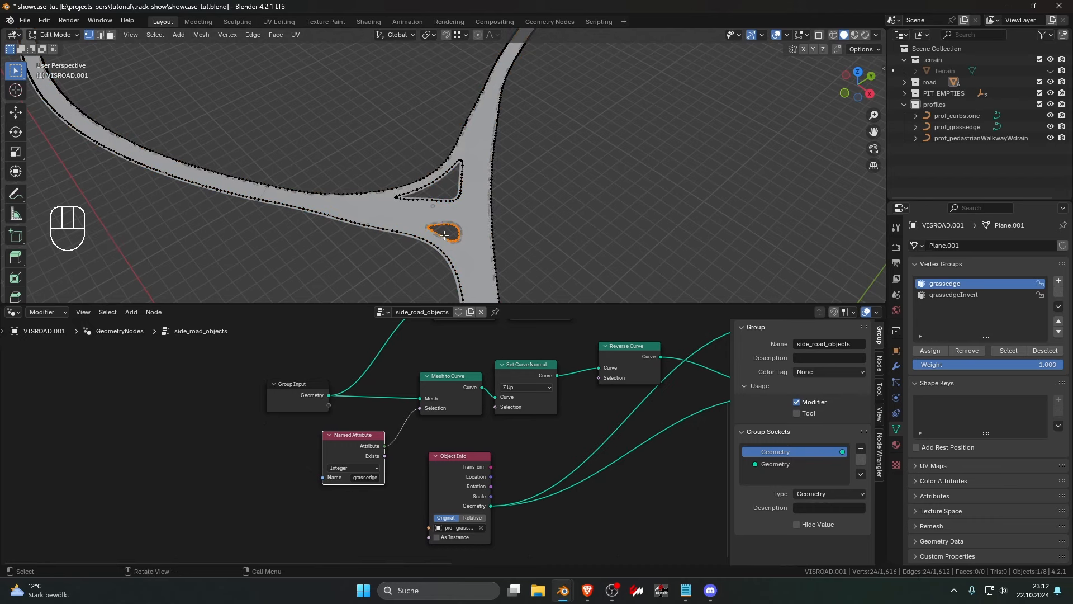
pyautogui.keyDown('alt'); pyautogui.keyDown('shift'); pyautogui.click(494, 232); pyautogui.keyUp('shift'); pyautogui.keyUp('alt')
pyautogui.keyDown('alt'); pyautogui.keyDown('shift'); pyautogui.click(414, 181); pyautogui.keyUp('shift'); pyautogui.keyUp('alt')
pyautogui.scroll(-8, 511, 186)
pyautogui.scroll(7, 470, 153)
pyautogui.keyDown('shift'); pyautogui.moveTo(506, 100); pyautogui.dragTo(429, 240, button='middle'); pyautogui.keyUp('shift')
pyautogui.scroll(4, 429, 240)
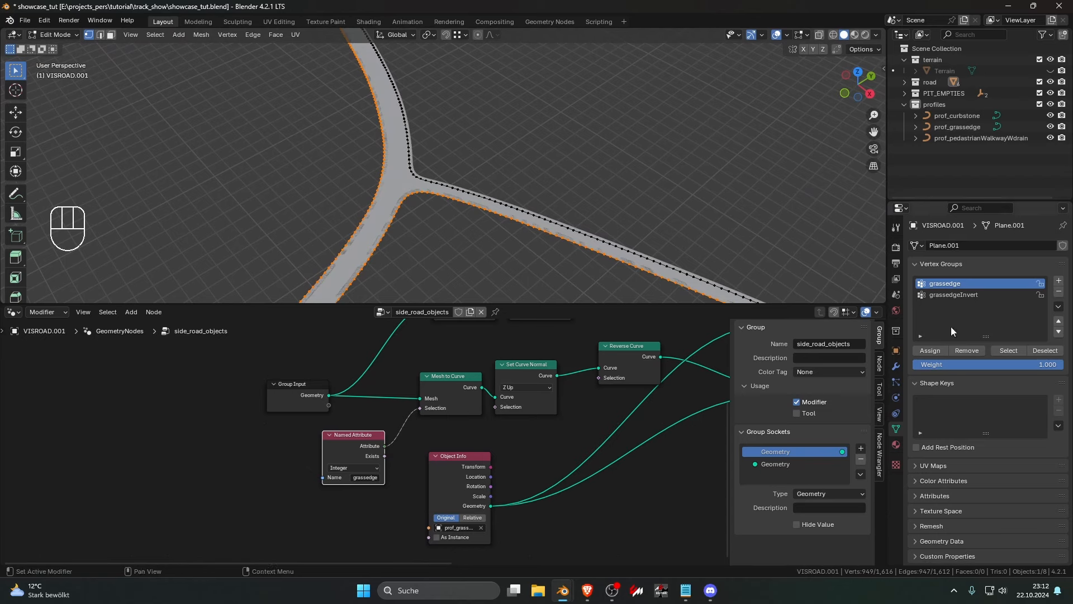
pyautogui.click(958, 351)
pyautogui.click(949, 296)
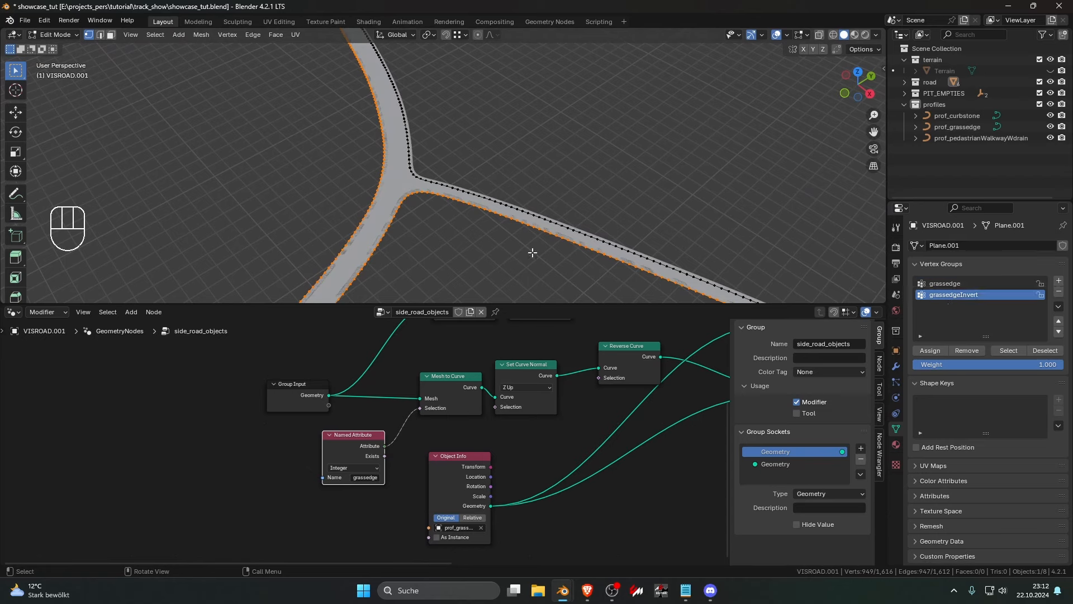
# Delete the lower branch's Reverse Curve node and connect its Set Curve Normal directly to Curve to Mesh's Curve input
pyautogui.moveTo(545, 372); pyautogui.dragTo(403, 451, button='middle')
pyautogui.moveTo(445, 337); pyautogui.dragTo(485, 364)
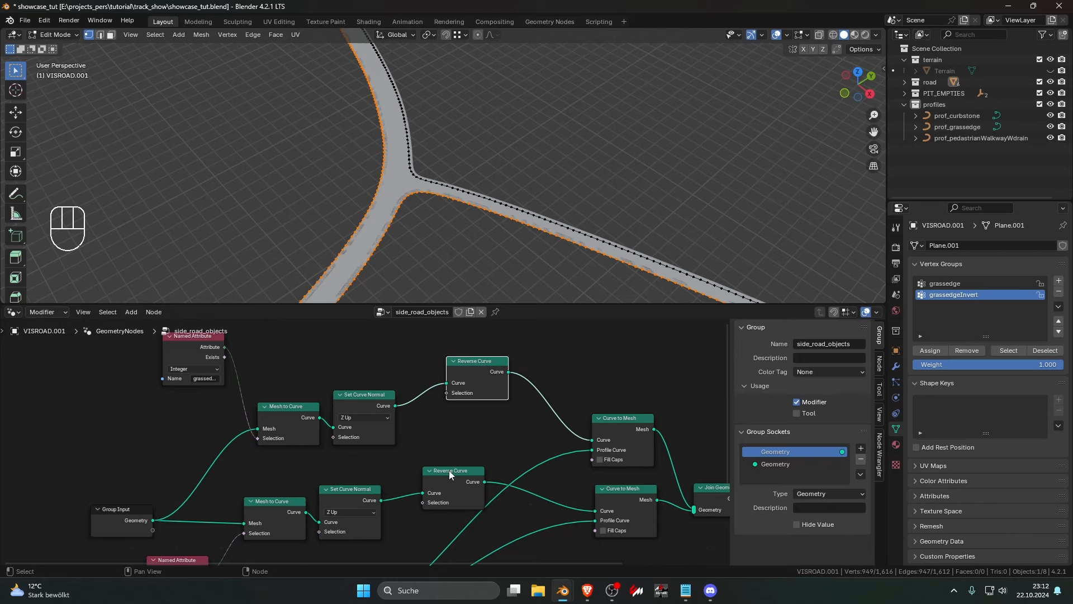
pyautogui.moveTo(395, 406); pyautogui.dragTo(472, 426)
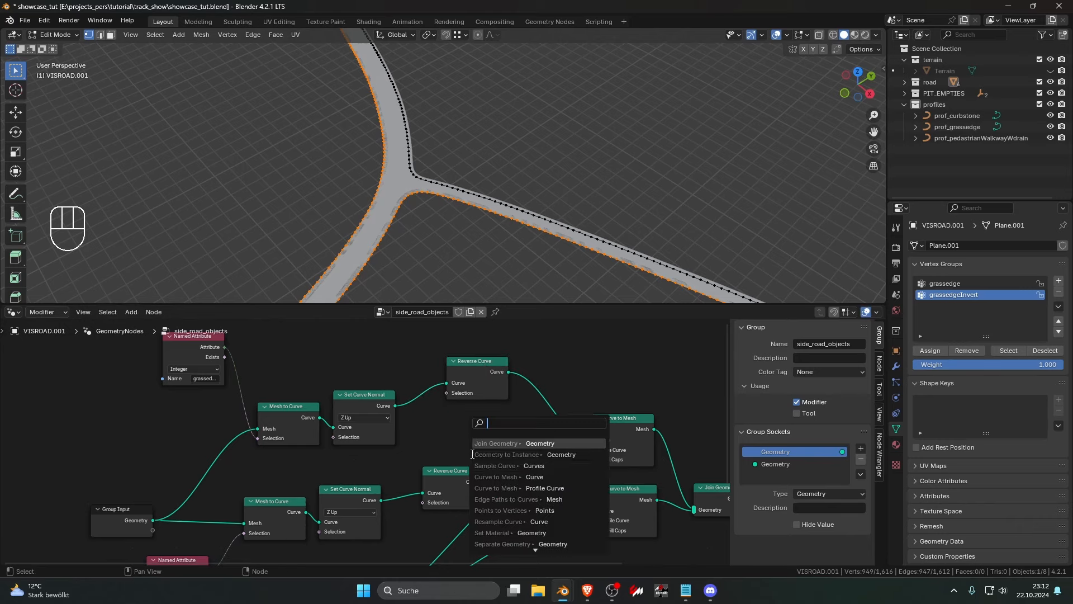
pyautogui.click(441, 431)
pyautogui.click(448, 474)
pyautogui.press('Delete')
pyautogui.moveTo(382, 501); pyautogui.dragTo(595, 510)
# Remove the selected island and outer boundary loops from the grassedgeInvert vertex group
pyautogui.keyDown('shift'); pyautogui.moveTo(502, 227); pyautogui.dragTo(531, 156, button='middle'); pyautogui.keyUp('shift')
pyautogui.scroll(-5, 515, 245)
pyautogui.scroll(7, 531, 157)
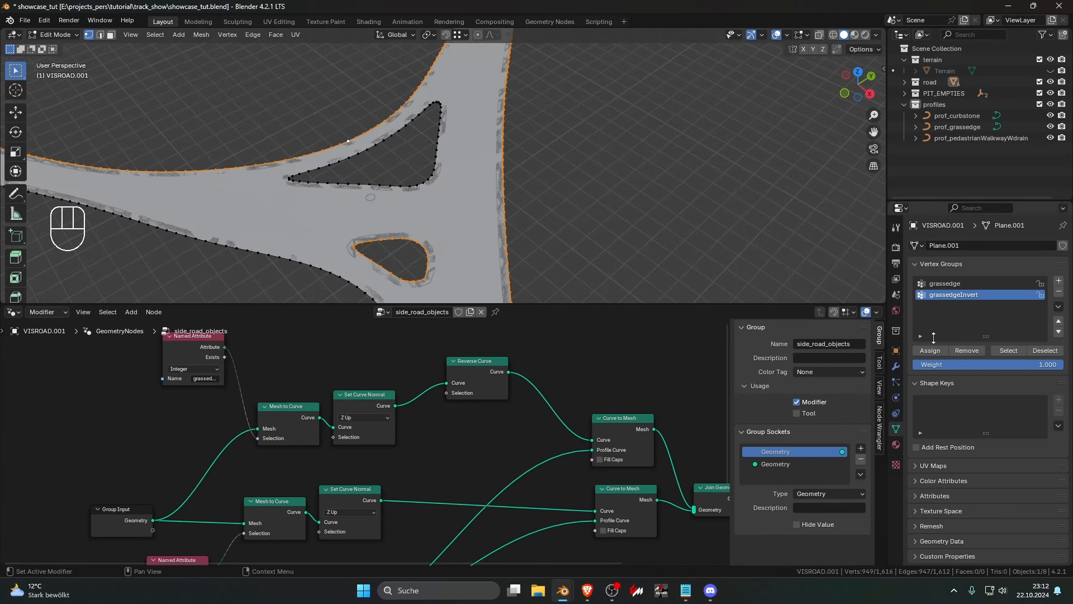
pyautogui.click(962, 349)
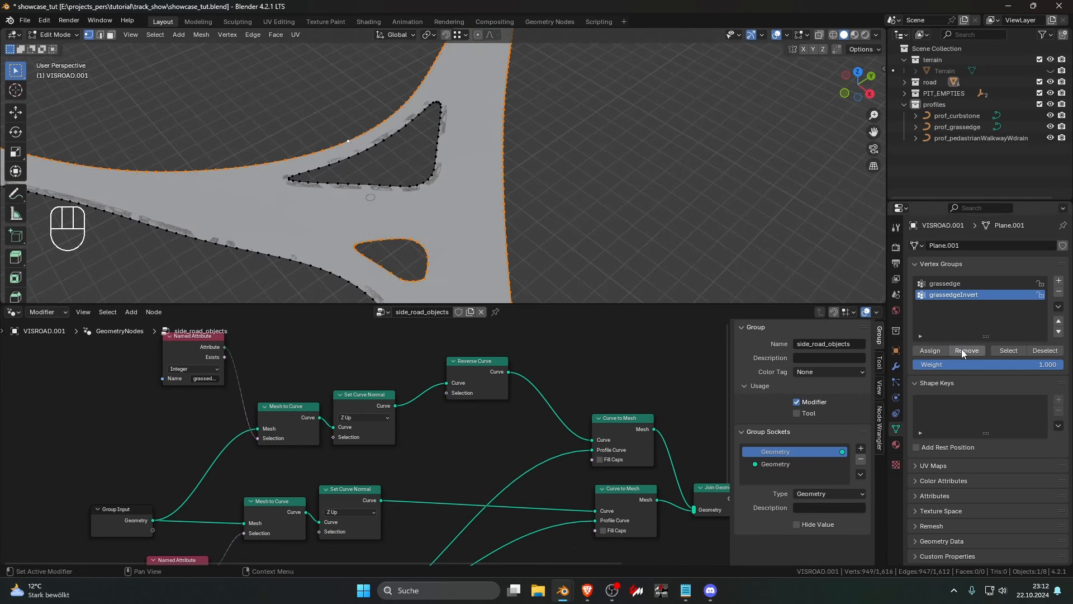
# Assign the selected loops to grassedge, and move the large triangular island and remaining outer boundary loops from grassedge to grassedgeInvert
pyautogui.click(951, 284)
pyautogui.click(931, 352)
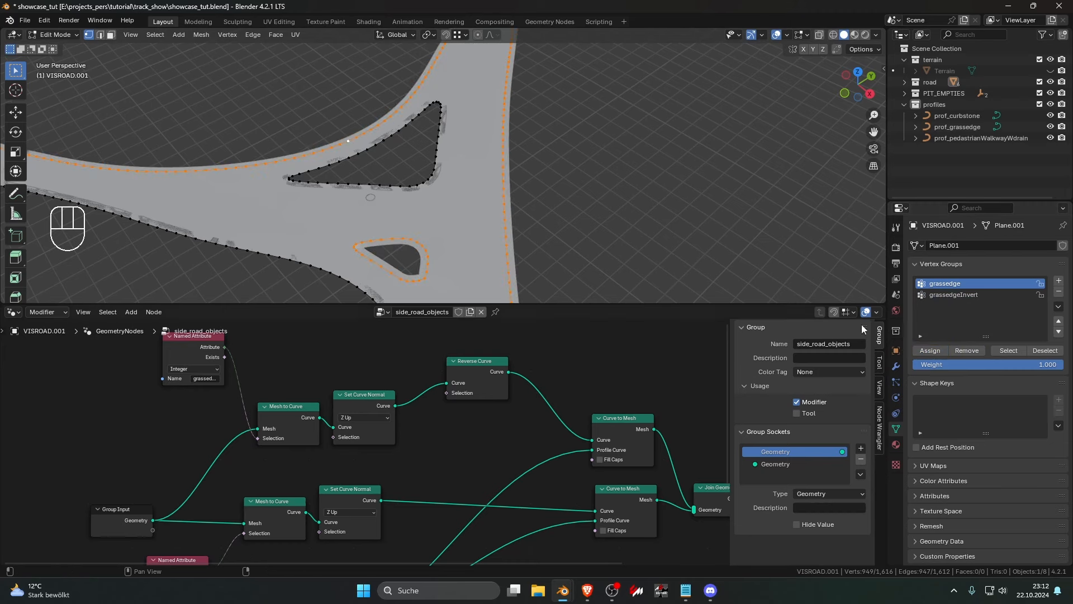
pyautogui.keyDown('shift'); pyautogui.moveTo(490, 220); pyautogui.dragTo(534, 208, button='middle'); pyautogui.keyUp('shift')
pyautogui.keyDown('alt'); pyautogui.click(417, 177); pyautogui.keyUp('alt')
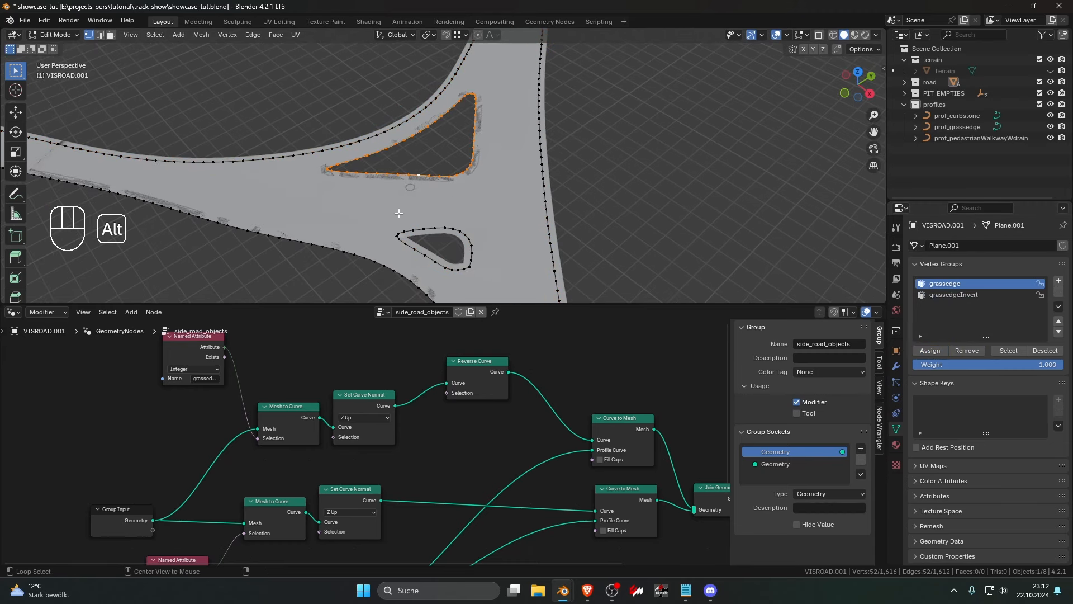
pyautogui.keyDown('alt'); pyautogui.keyDown('shift'); pyautogui.click(362, 259); pyautogui.keyUp('shift'); pyautogui.keyUp('alt')
pyautogui.click(930, 352)
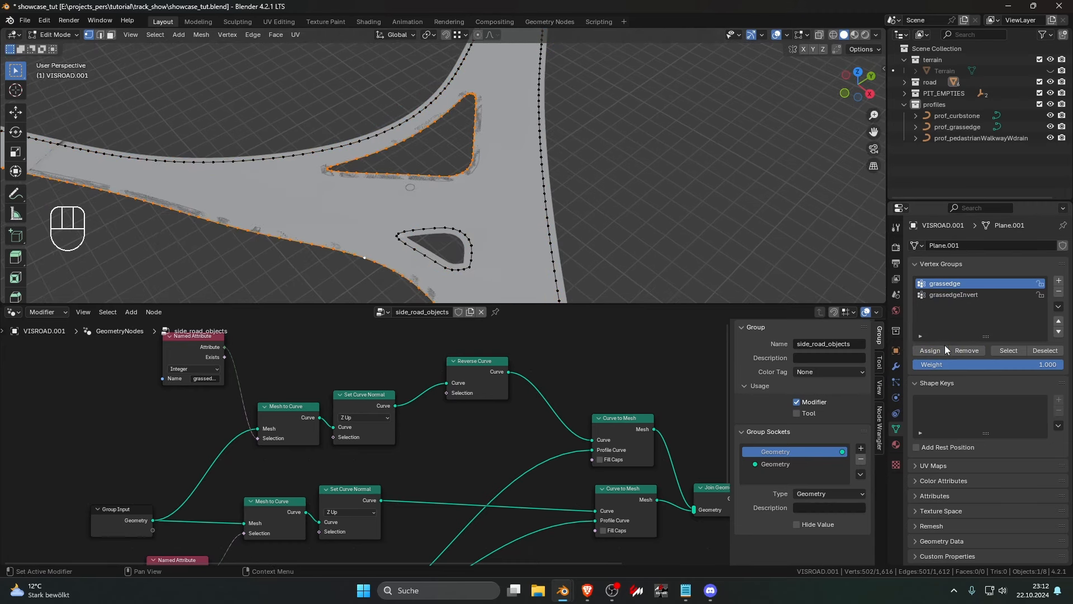
pyautogui.click(952, 294)
pyautogui.click(937, 349)
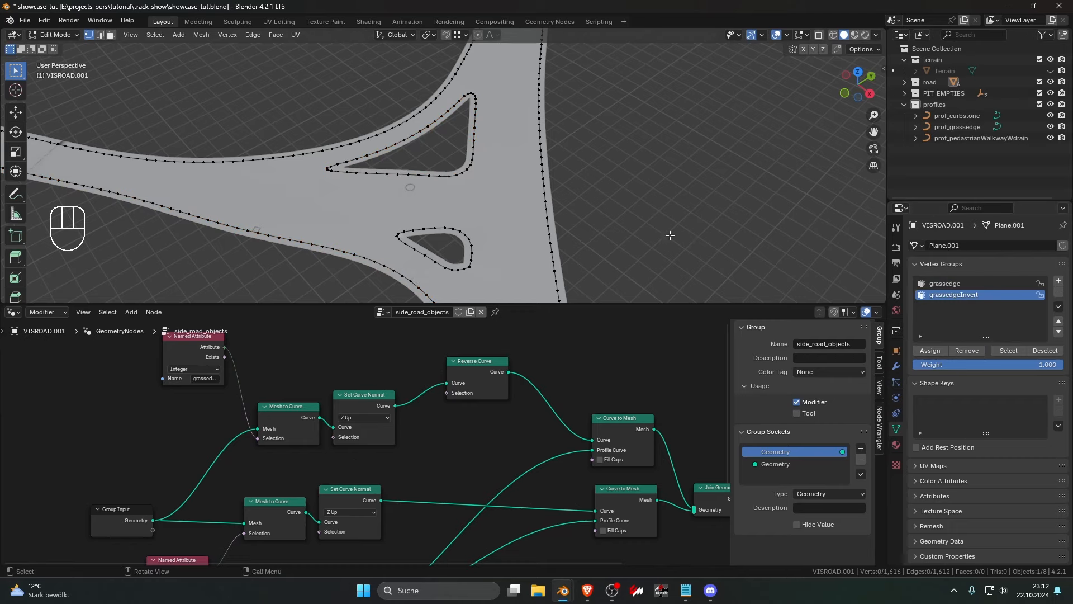
# Select the vertices at the large triangular island's sharp tip in Edit Mode and move them to adjust the corner
pyautogui.press('Tab')
pyautogui.scroll(4, 470, 215)
pyautogui.press('Tab')
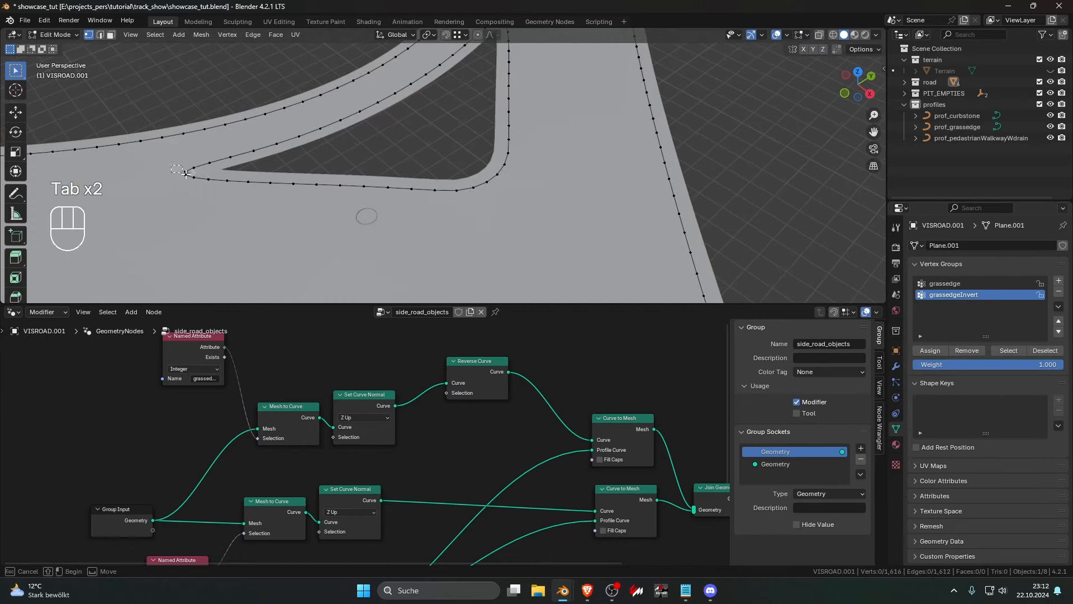
pyautogui.click(188, 172)
pyautogui.press('KP_Decimal')
pyautogui.moveTo(346, 146); pyautogui.dragTo(420, 179, button='middle')
pyautogui.press('g')
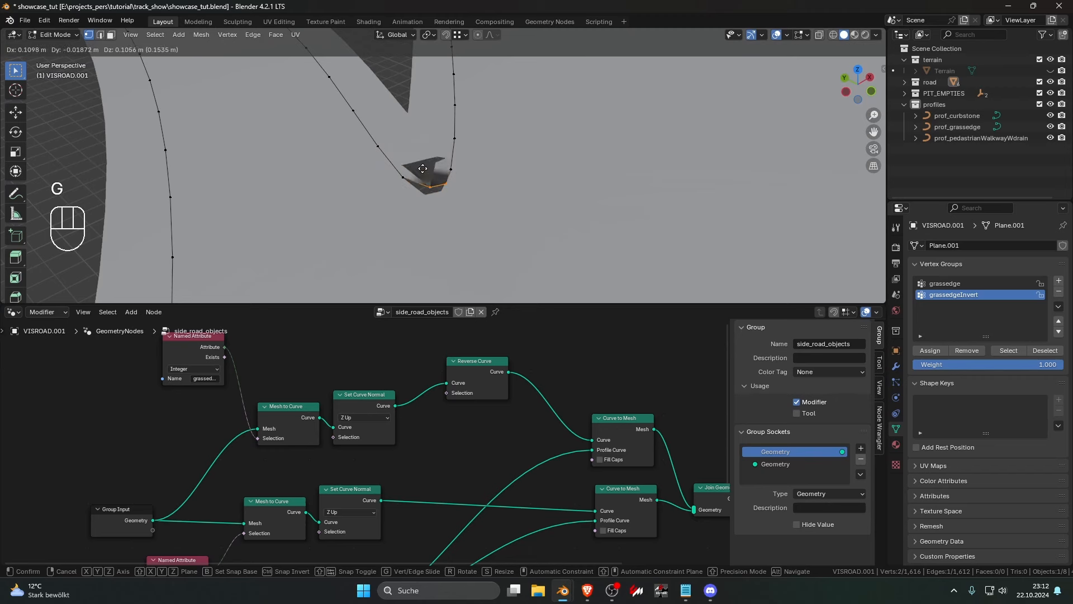
# Combine all nodes between Group Input and Join Geometry in the side_road_objects tree into one node group
pyautogui.press('Escape')
pyautogui.press('Tab')
pyautogui.scroll(-5, 438, 168)
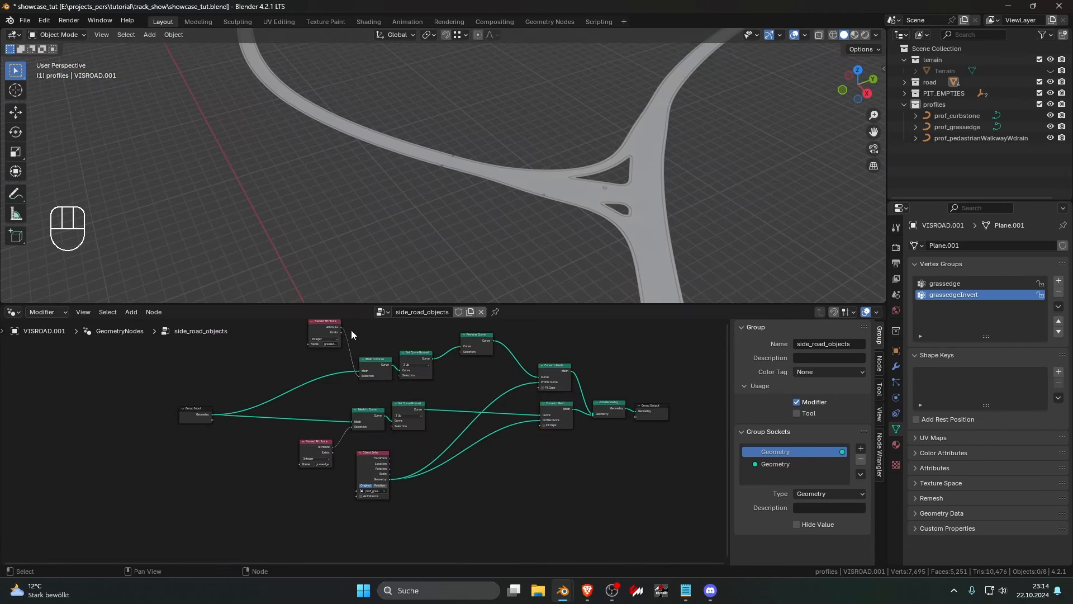
pyautogui.moveTo(351, 329); pyautogui.dragTo(583, 512)
pyautogui.scroll(-1, 583, 512)
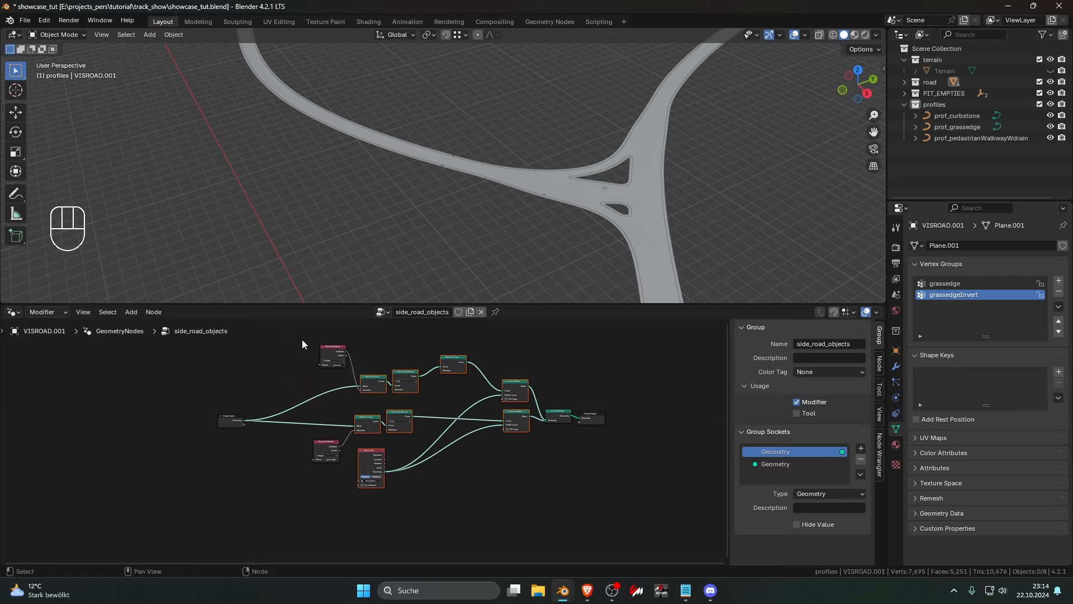
pyautogui.moveTo(299, 334); pyautogui.dragTo(540, 508)
pyautogui.hotkey('ctrl', 'g')
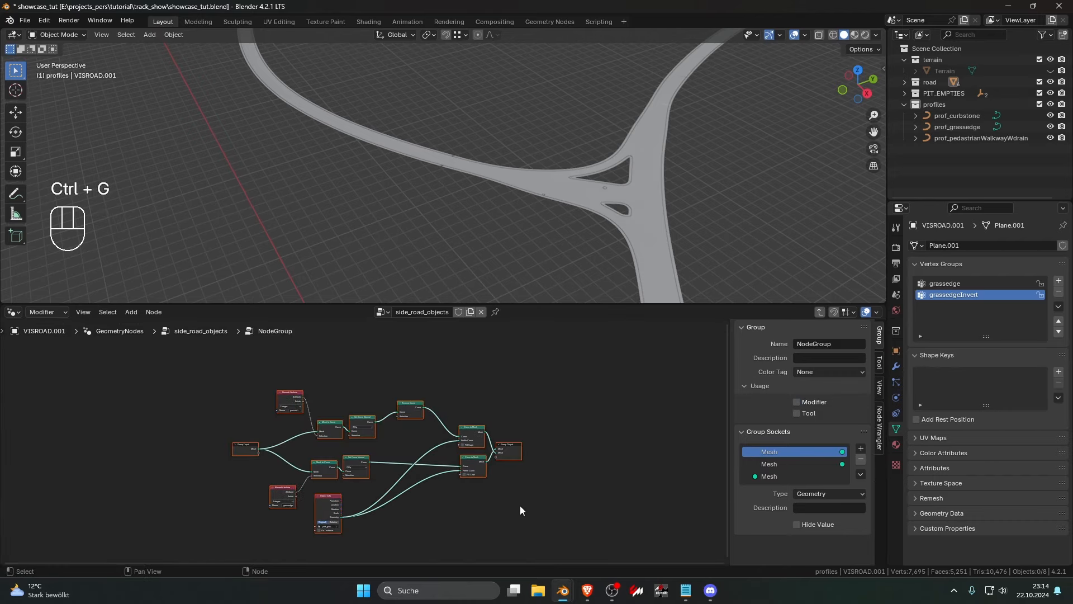
# Expose the Name fields of both Named Attribute nodes as separate inputs on the node group's Group Input
pyautogui.scroll(5, 502, 469)
pyautogui.hotkey('ctrl', 'space')
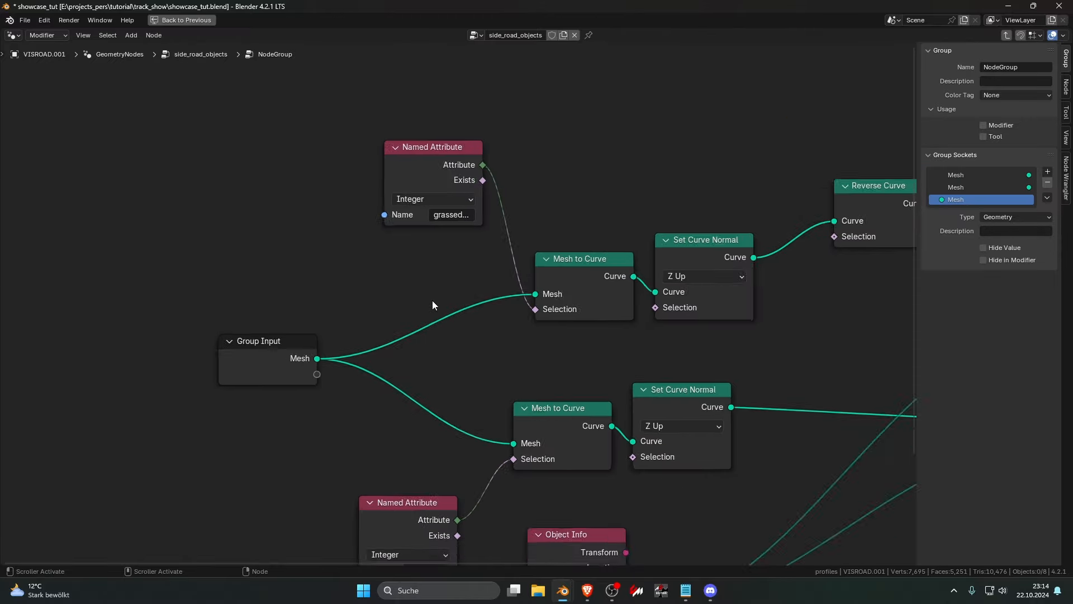
pyautogui.scroll(-3, 427, 292)
pyautogui.scroll(3, 333, 295)
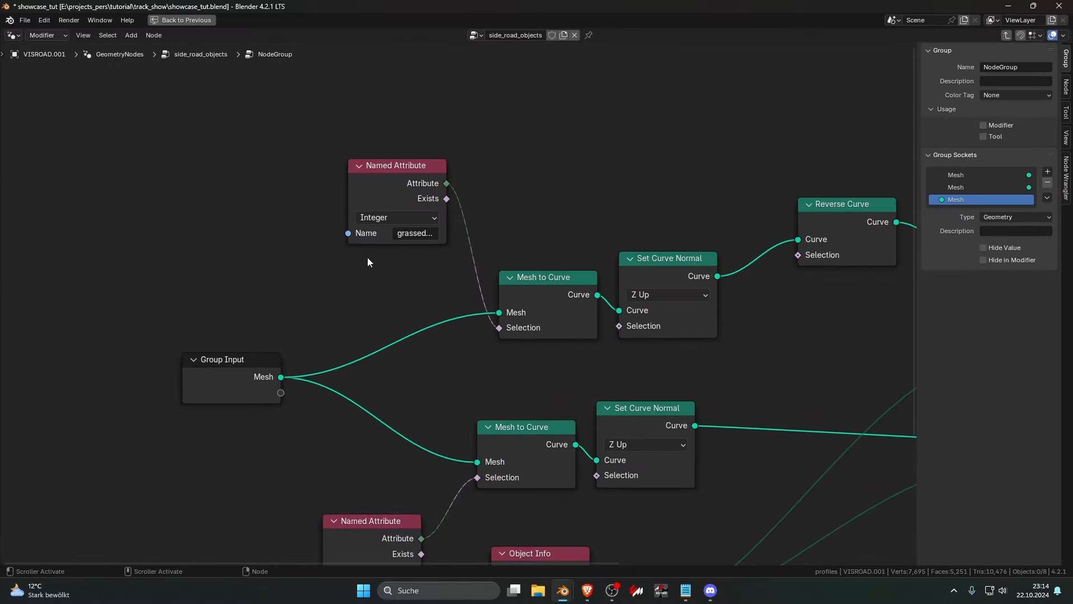
pyautogui.moveTo(349, 234); pyautogui.dragTo(281, 393)
pyautogui.moveTo(281, 392); pyautogui.dragTo(383, 343, button='middle')
pyautogui.scroll(-2, 411, 417)
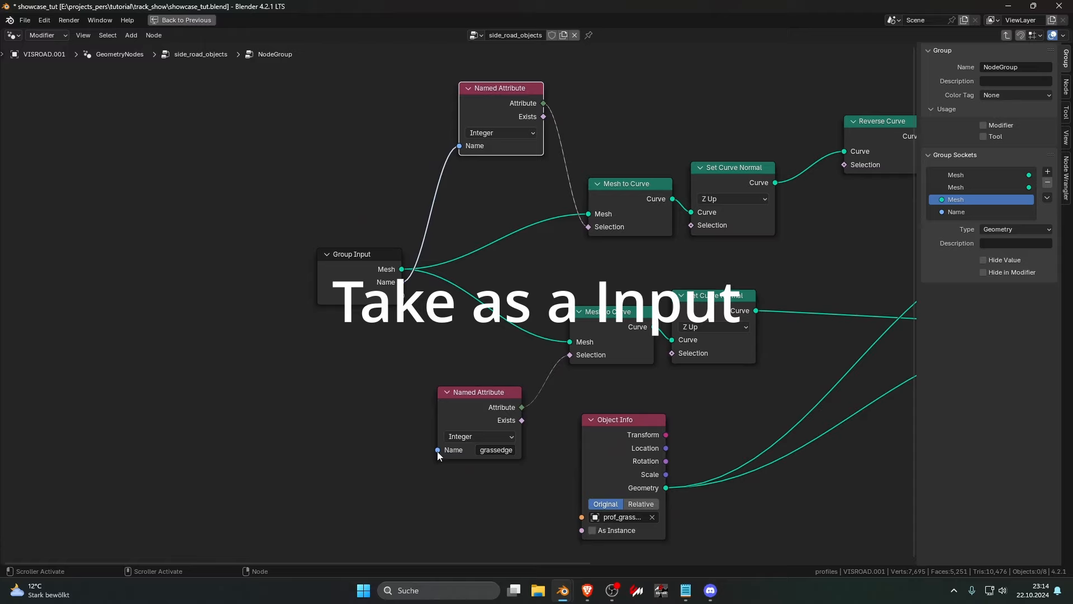
pyautogui.moveTo(435, 452); pyautogui.dragTo(403, 302)
# Expose the Object Info node's object as a group input and move the Group Input node away from the other nodes
pyautogui.scroll(-4, 404, 306)
pyautogui.scroll(3, 433, 441)
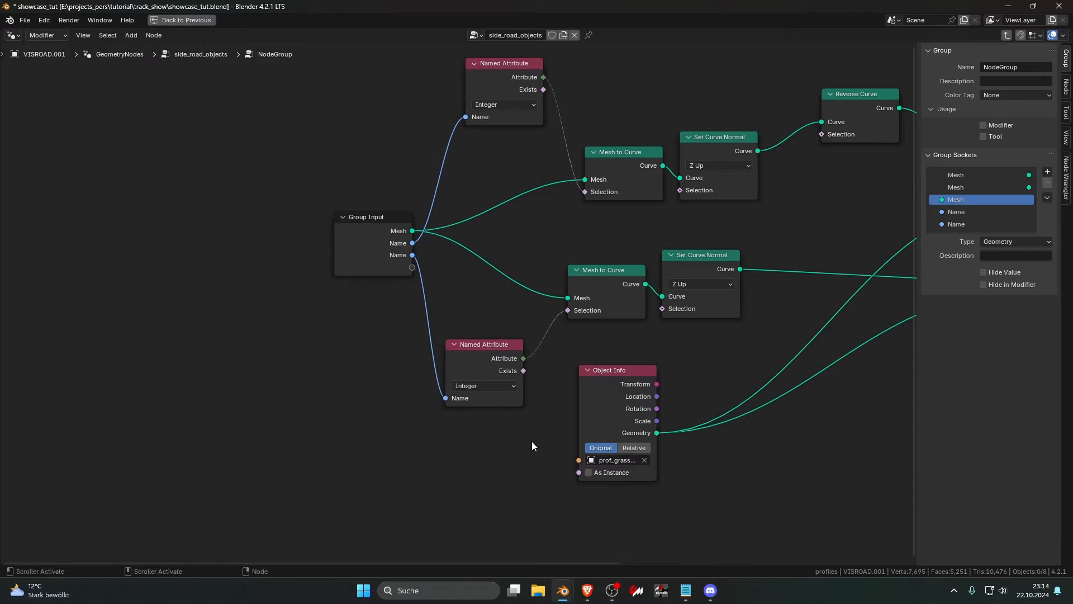
pyautogui.moveTo(579, 462); pyautogui.dragTo(412, 268)
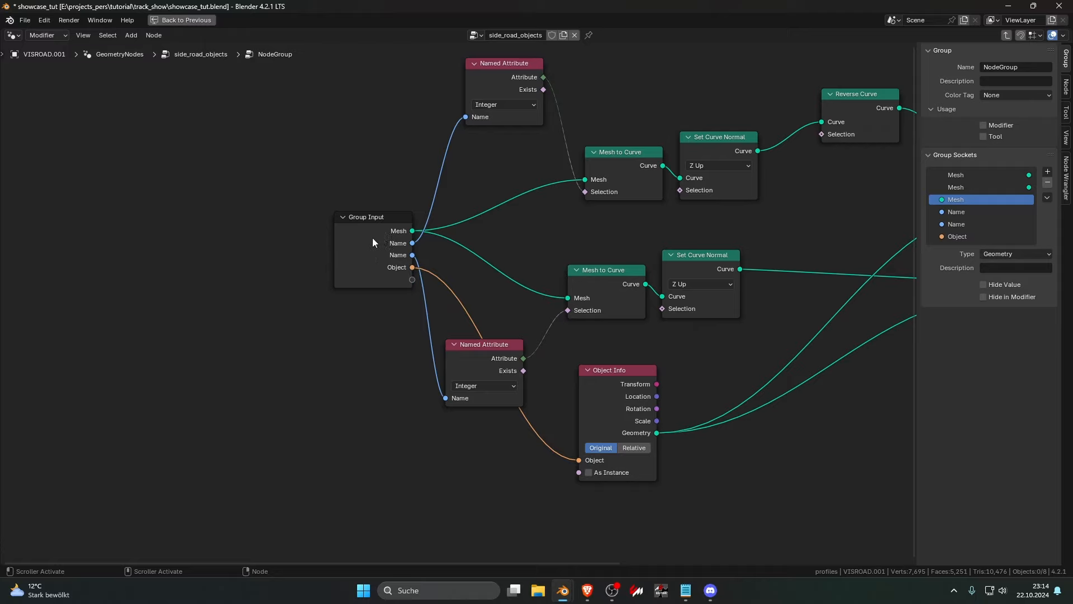
pyautogui.moveTo(372, 237); pyautogui.dragTo(306, 274, button='middle')
pyautogui.moveTo(329, 269); pyautogui.dragTo(292, 268)
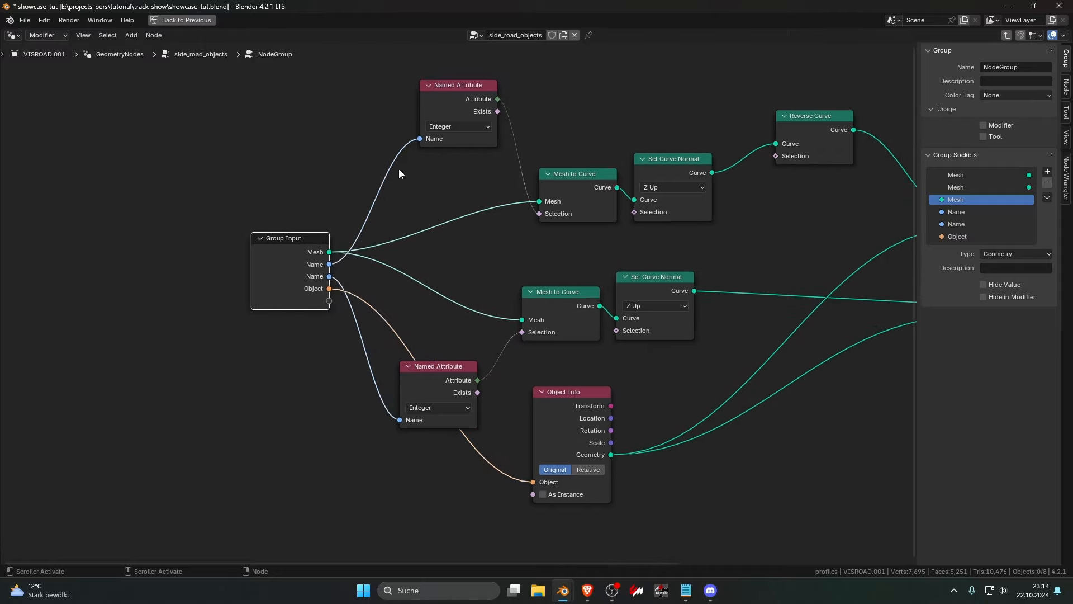
pyautogui.moveTo(467, 140); pyautogui.dragTo(451, 164, button='middle')
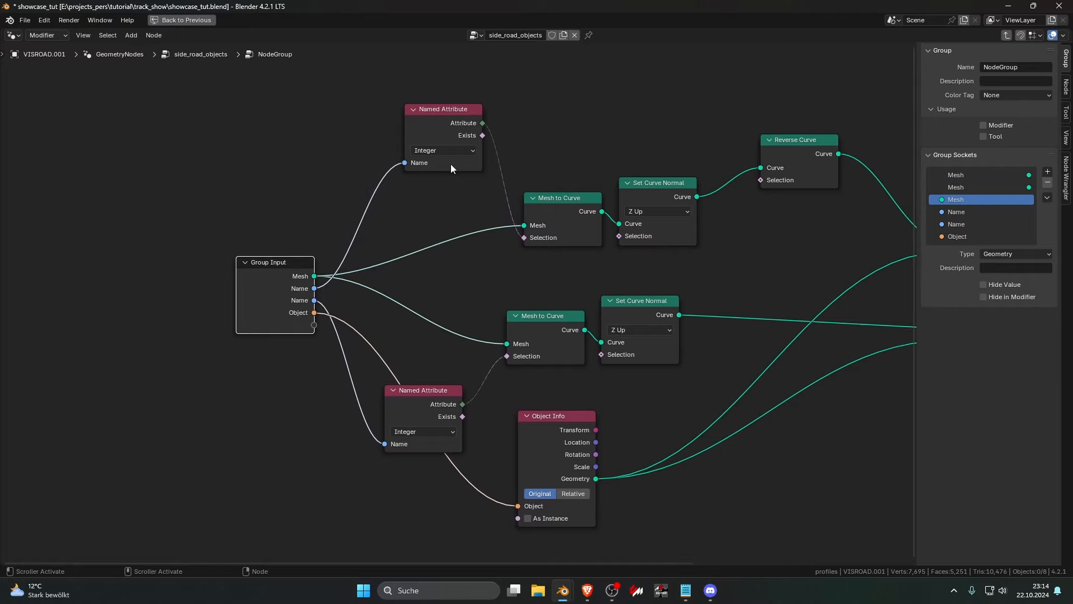
# Rename the node group's first Name input socket to Inverted_Group and select the second Name socket
pyautogui.click(958, 212)
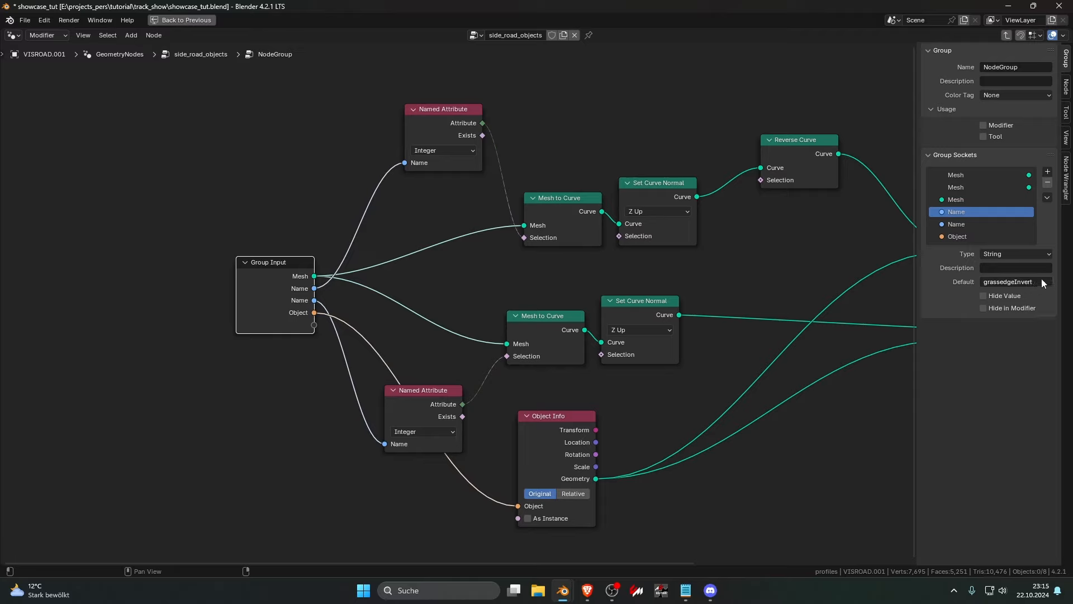
pyautogui.doubleClick(964, 213)
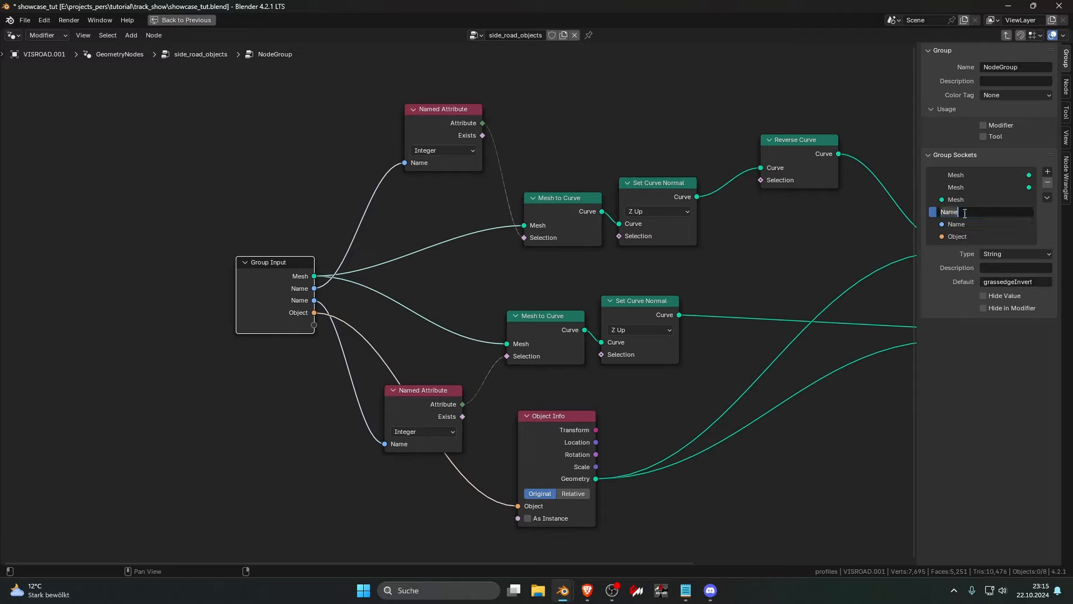
pyautogui.write('Inverted_Group')
pyautogui.press('Return')
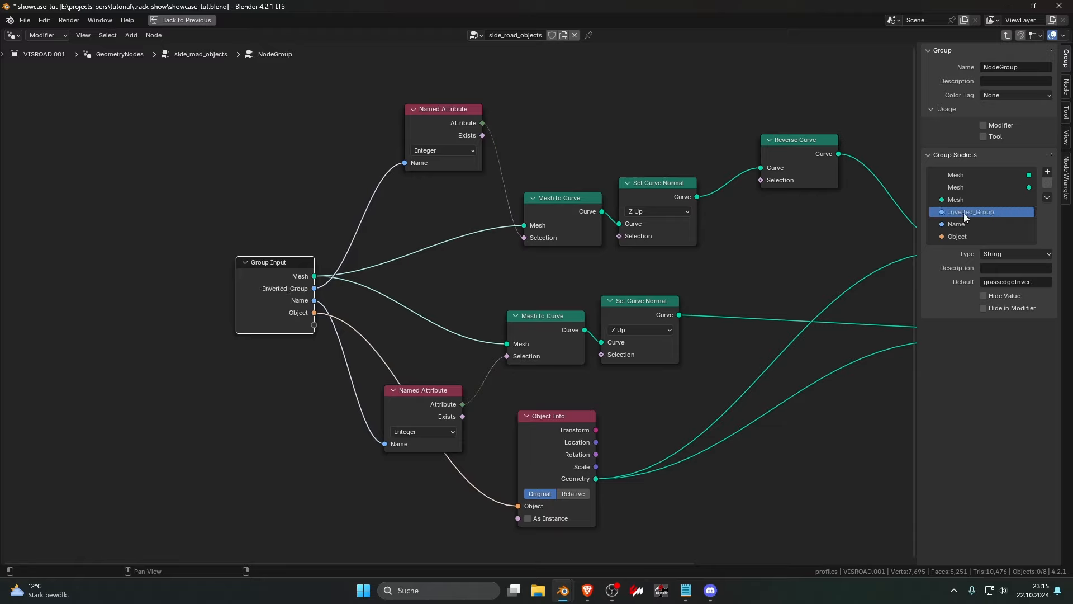
pyautogui.click(955, 225)
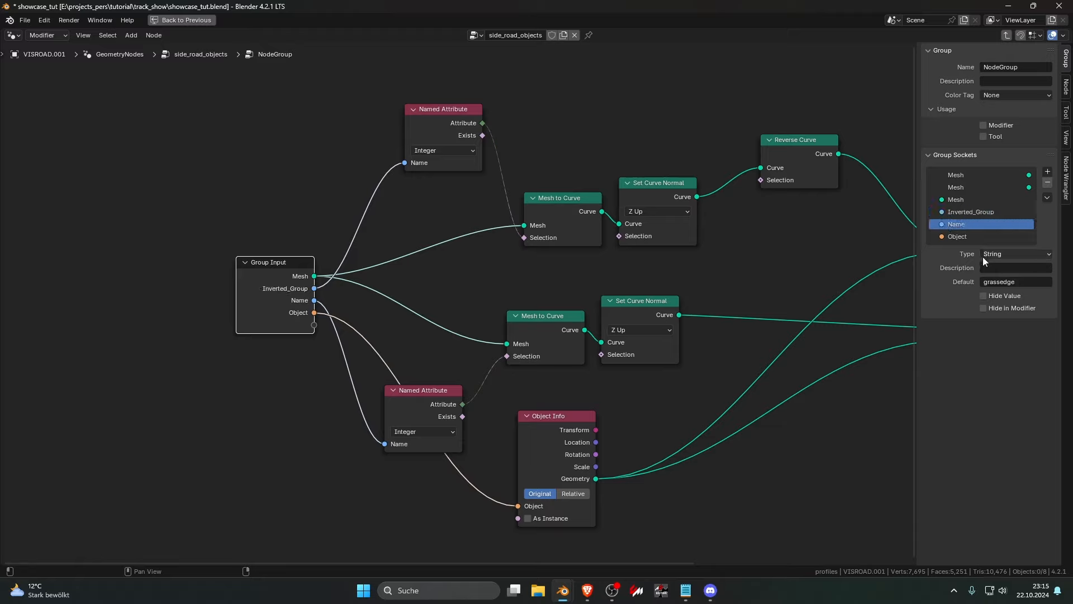
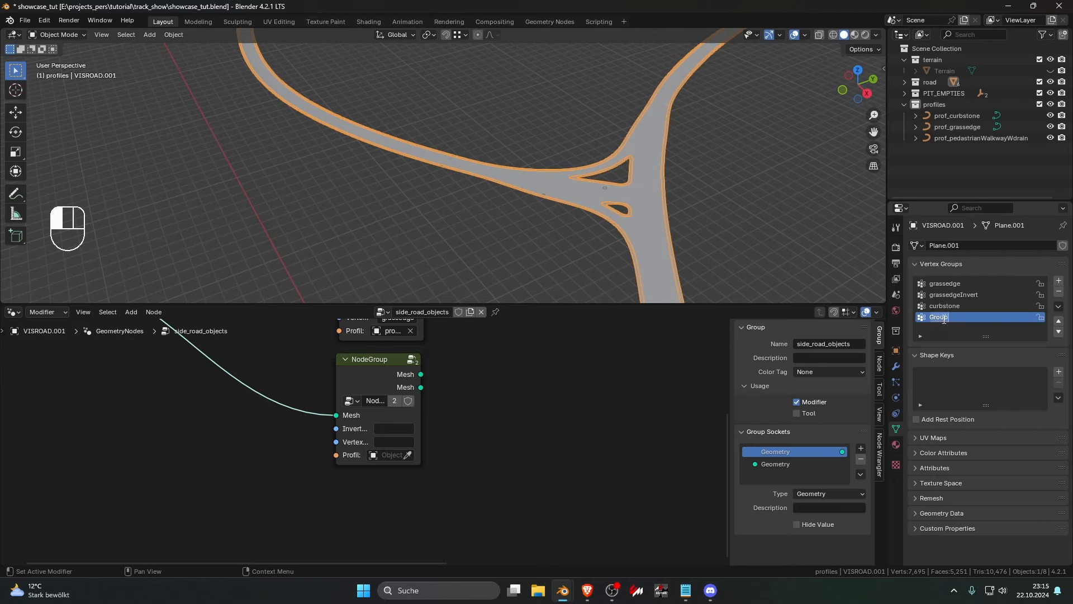
# Rename the new vertex group below curbstone to curbstoneInvert
pyautogui.write('curbstoneInvert')
pyautogui.press('Return')
pyautogui.scroll(1, 378, 423)
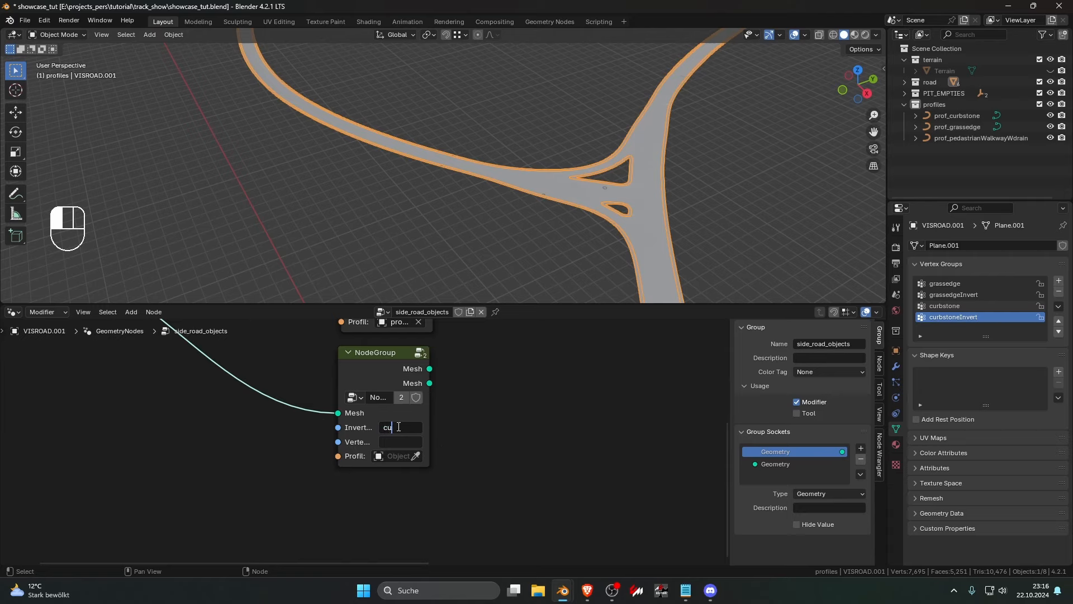
# Set the second node group's inverted group to curbstoneInvert, its vertex group to curbstone and its profile to prof_curbstone
pyautogui.write('eInvert')
pyautogui.click(389, 441)
pyautogui.write('curbstone')
pyautogui.press('Return')
pyautogui.click(405, 455)
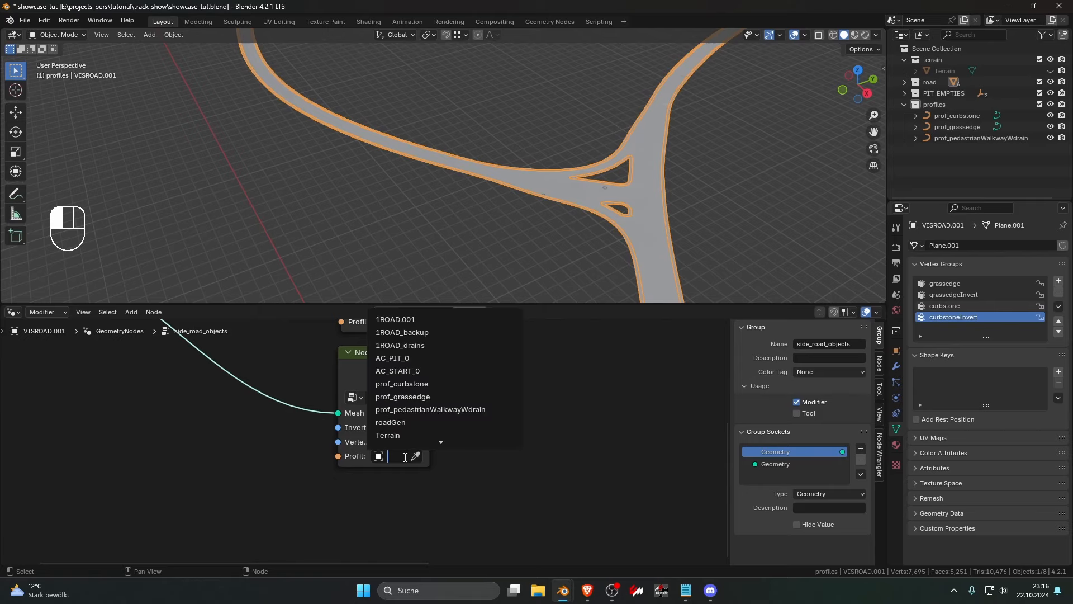
pyautogui.write('prof')
pyautogui.click(392, 321)
# Connect both Mesh outputs of the curbstone node group to the Join Geometry node
pyautogui.scroll(-9, 410, 374)
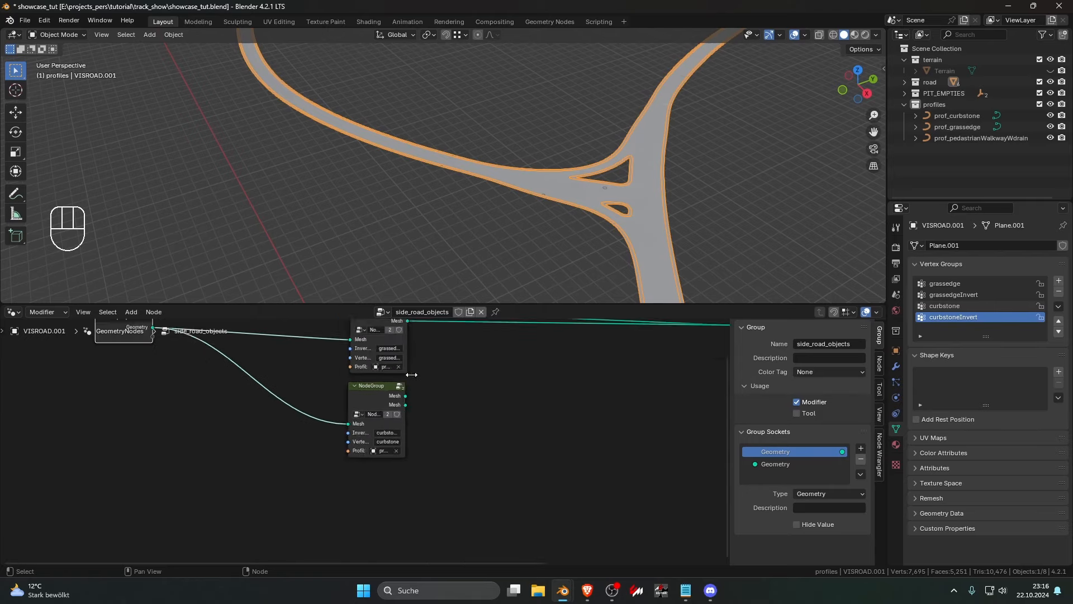
pyautogui.moveTo(410, 387); pyautogui.dragTo(274, 447, button='middle')
pyautogui.moveTo(263, 465); pyautogui.dragTo(586, 417)
# Remove the edge loops around the two traffic islands from the grassedge and grassedgeInvert vertex groups
pyautogui.scroll(8, 440, 226)
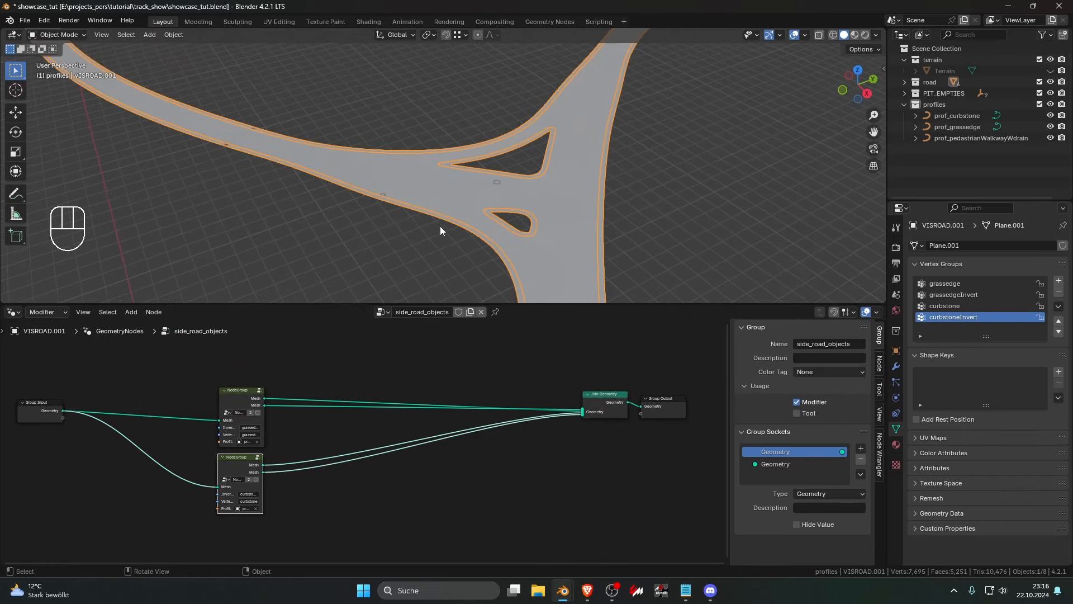
pyautogui.scroll(-2, 400, 209)
pyautogui.press('Tab')
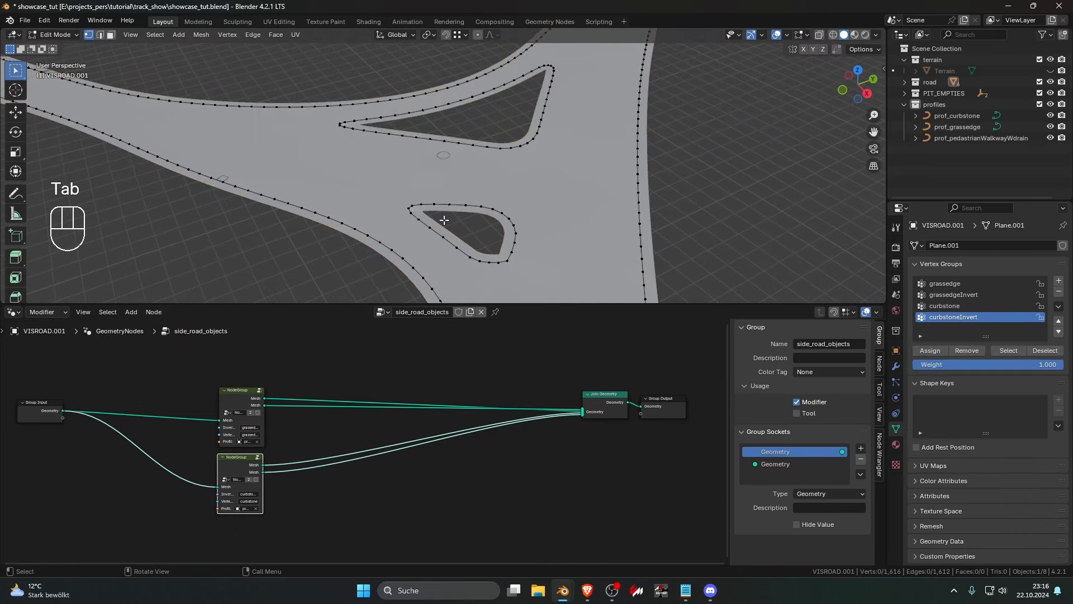
pyautogui.press('l')
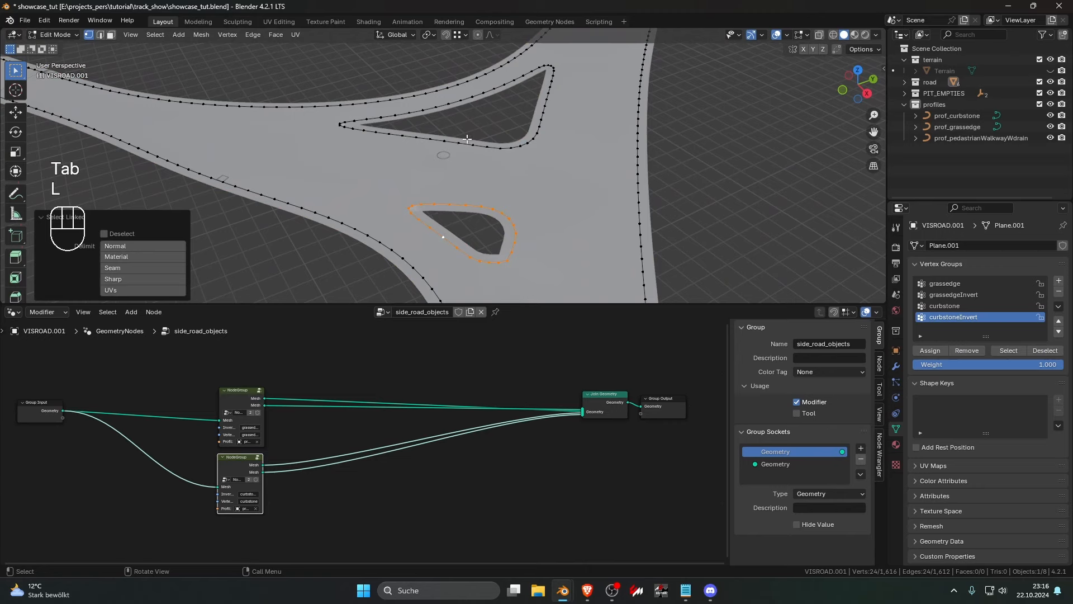
pyautogui.press('l')
pyautogui.click(951, 283)
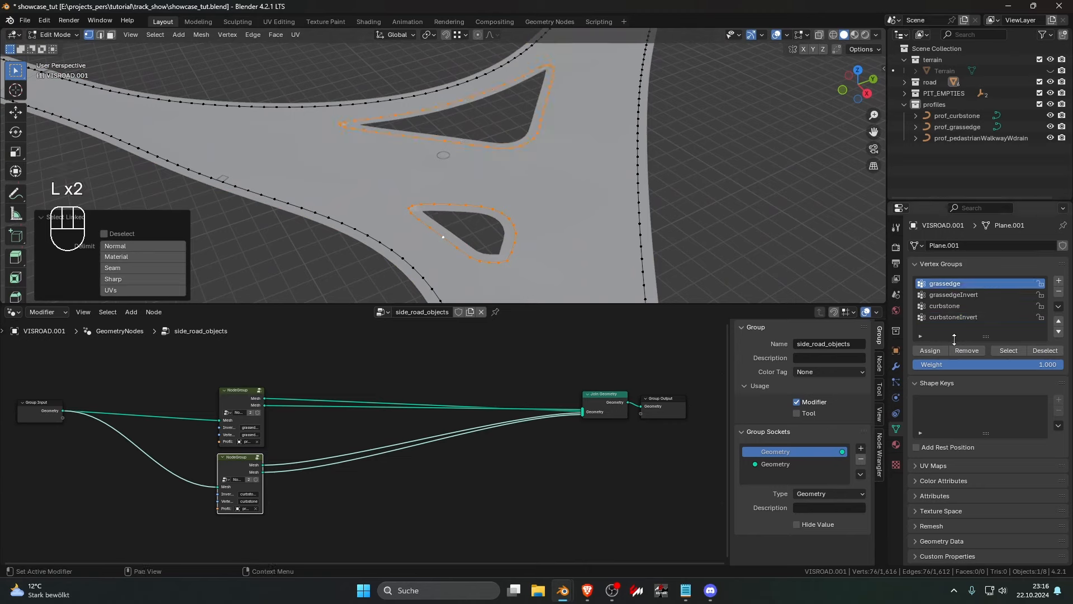
pyautogui.click(962, 349)
pyautogui.click(962, 295)
pyautogui.click(961, 347)
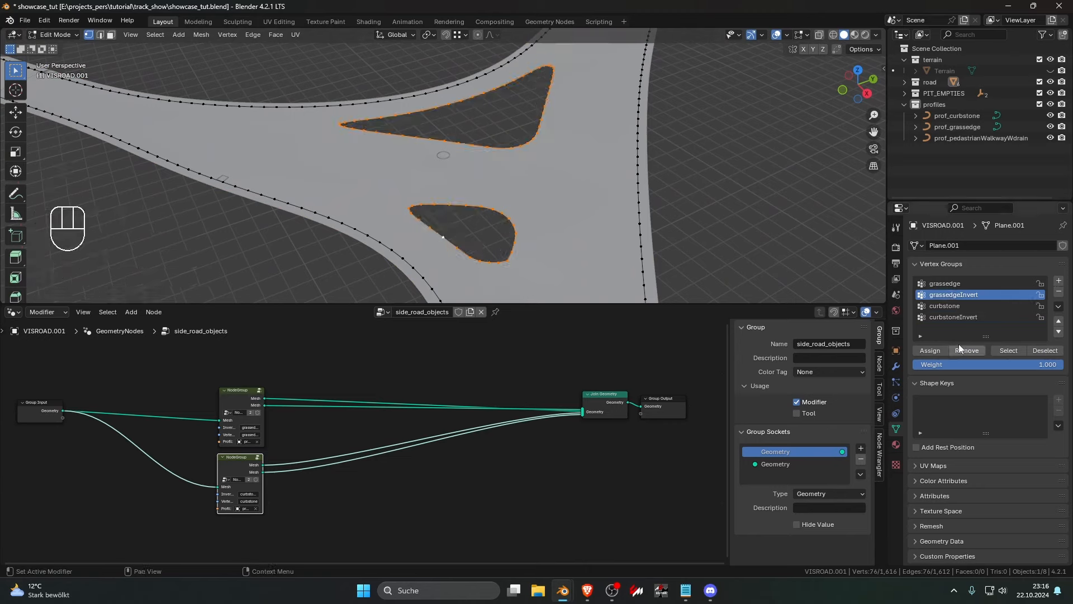
# Assign the two island edge loops to the curbstone vertex group and return to Object Mode
pyautogui.click(948, 306)
pyautogui.click(932, 350)
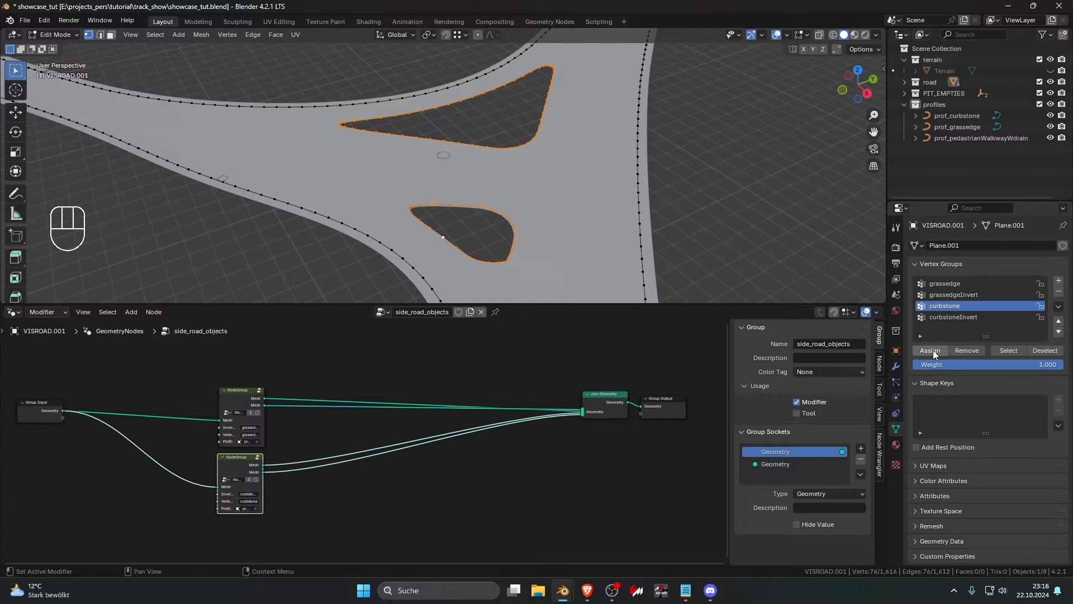
pyautogui.press('KP_Decimal')
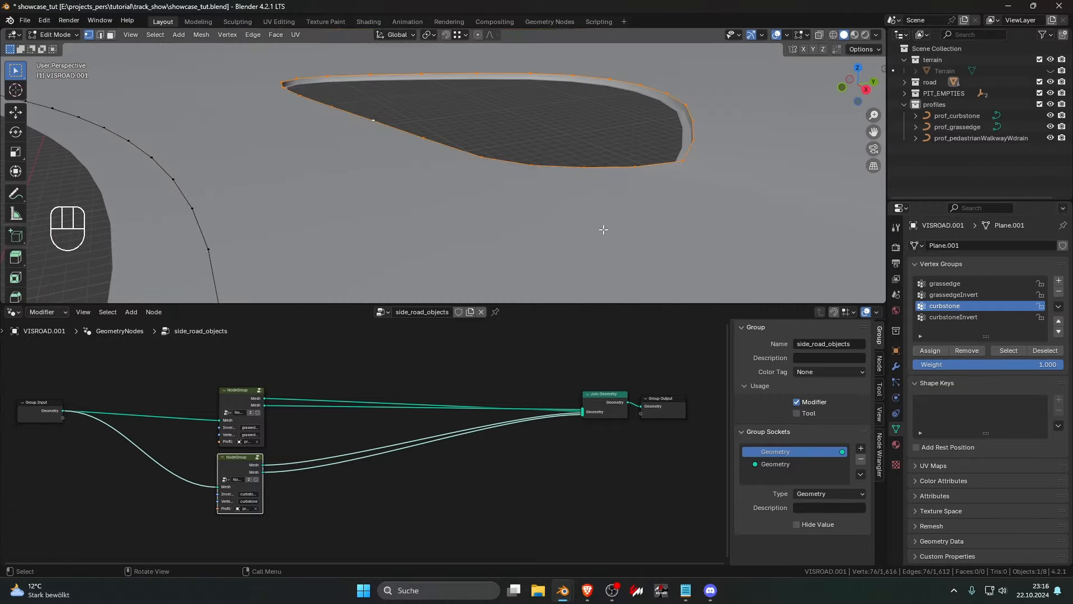
pyautogui.moveTo(596, 223); pyautogui.dragTo(463, 238, button='middle')
pyautogui.keyDown('shift'); pyautogui.moveTo(615, 252); pyautogui.dragTo(828, 195, button='middle'); pyautogui.keyUp('shift')
pyautogui.press('Tab')
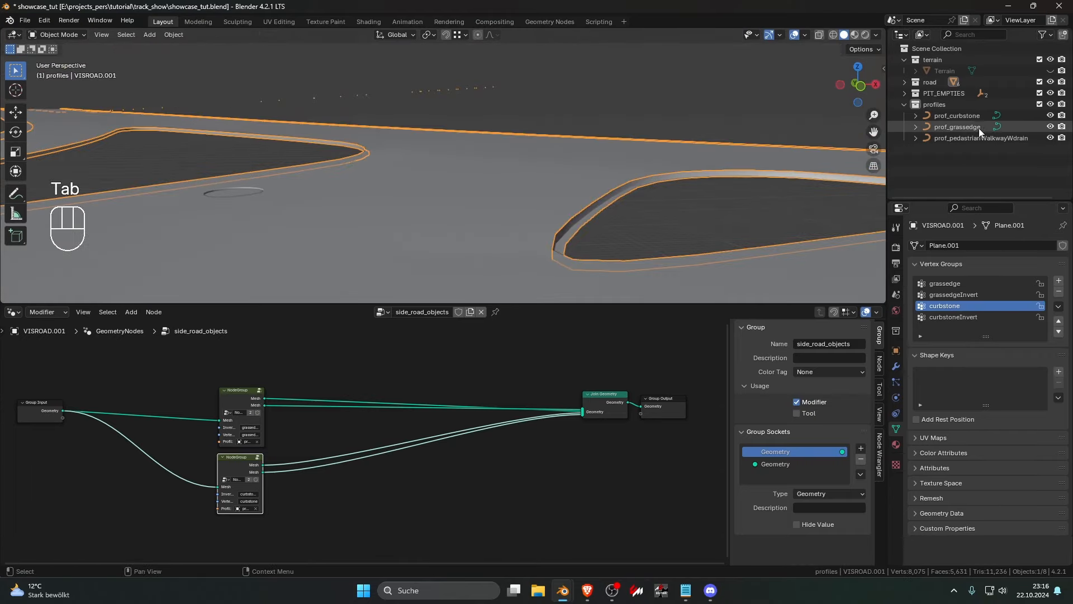
# Inspect the points of the prof_curbstone profile curve in Edit Mode
pyautogui.click(959, 115)
pyautogui.press('Tab')
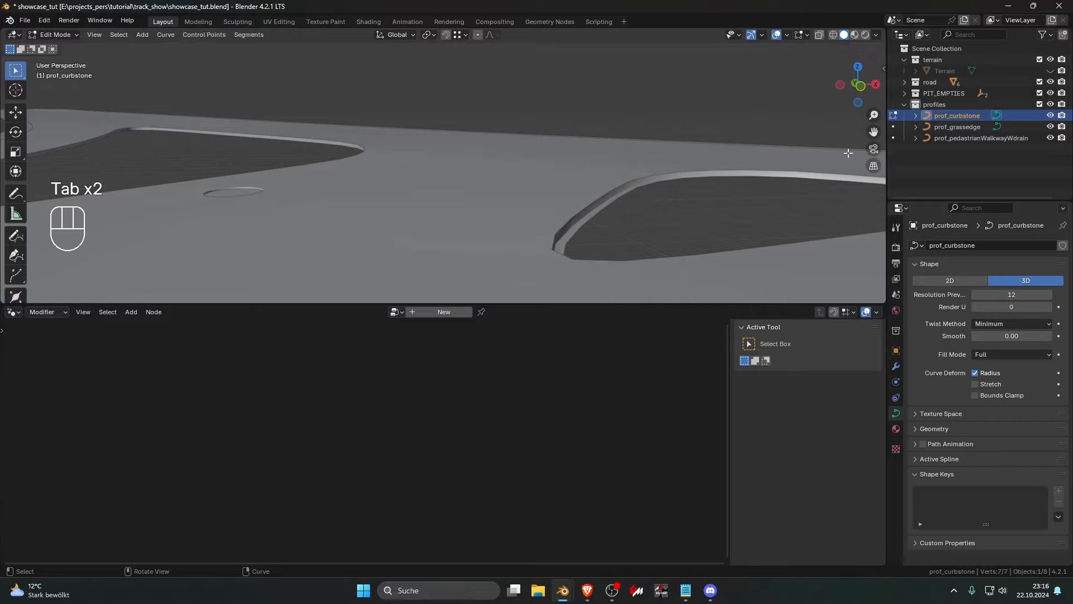
pyautogui.press('KP_Decimal')
pyautogui.moveTo(628, 173); pyautogui.dragTo(564, 246, button='middle')
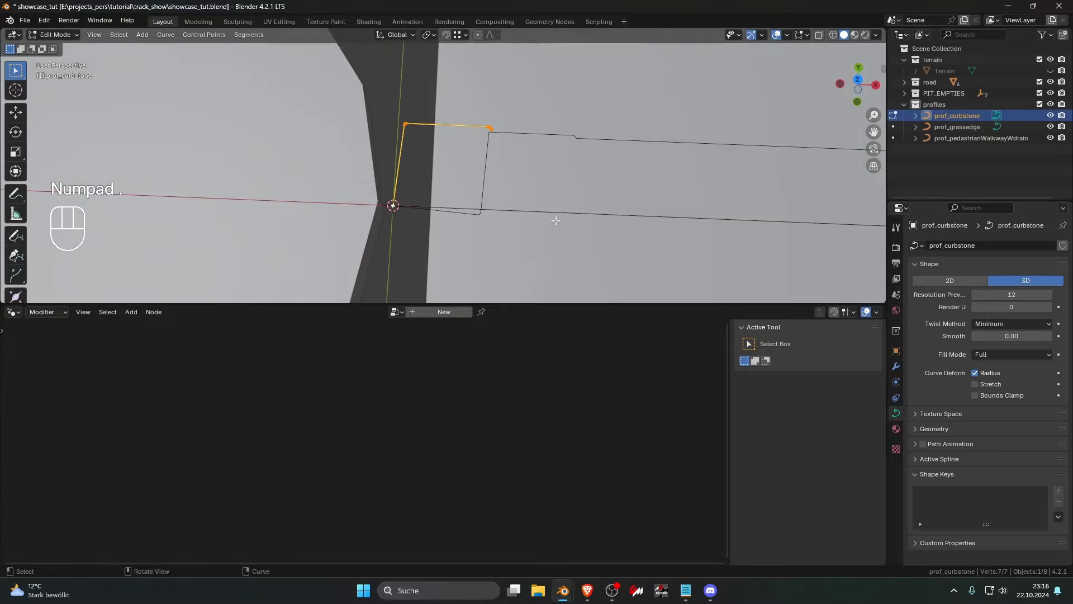
# Open prof_curbstone, prof_grassedge and prof_pedastrianWalkwayWdrain together in Edit Mode, seen from the top view
pyautogui.press('Tab')
pyautogui.keyDown('ctrl'); pyautogui.click(958, 129); pyautogui.keyUp('ctrl')
pyautogui.keyDown('ctrl'); pyautogui.click(958, 137); pyautogui.keyUp('ctrl')
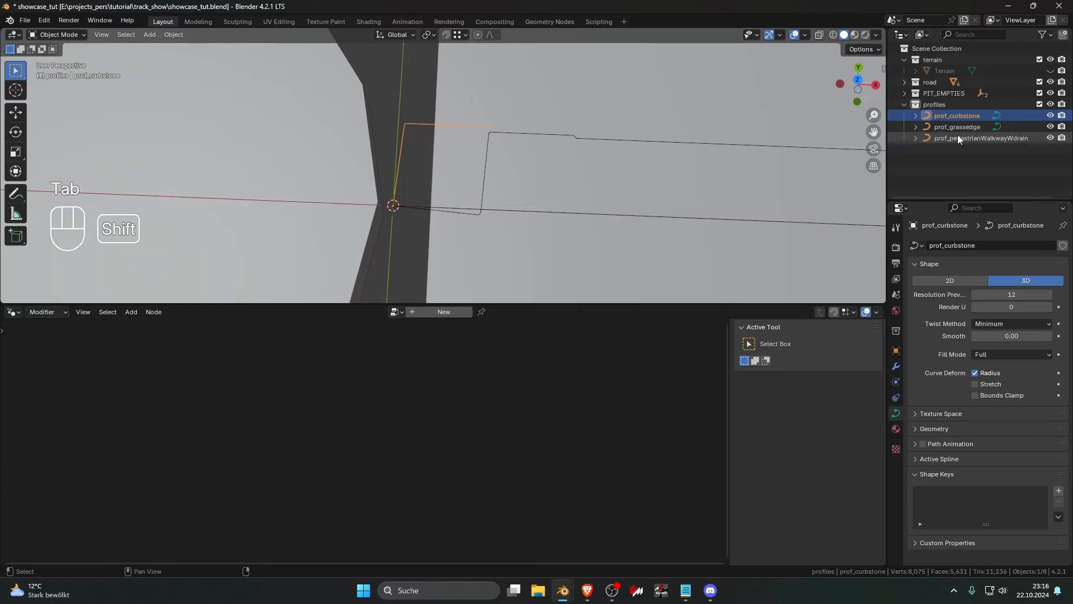
pyautogui.scroll(-5, 575, 224)
pyautogui.press('Tab')
pyautogui.press('KP_7')
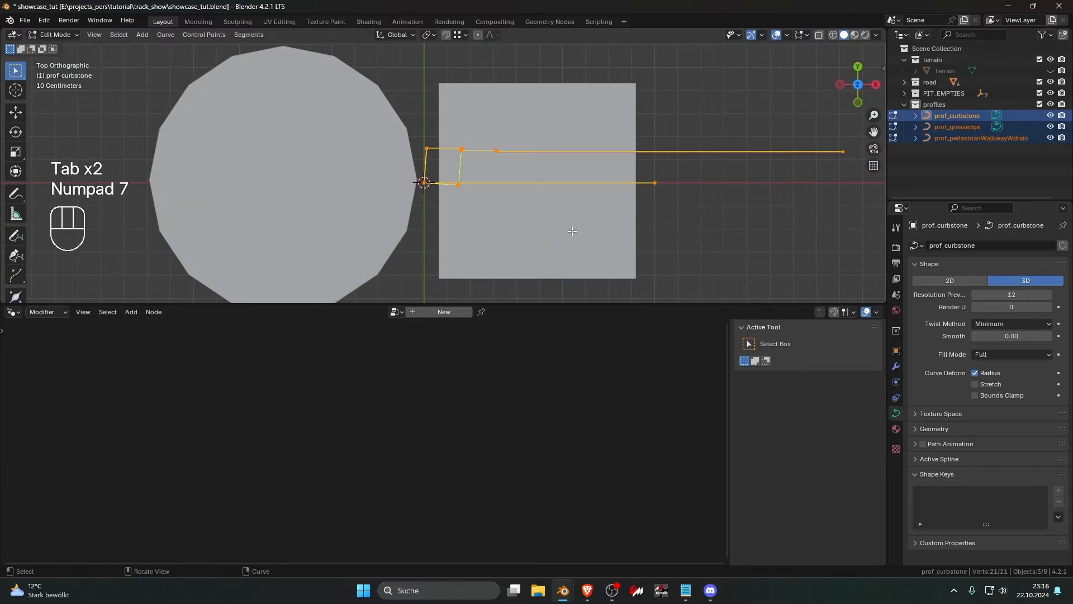
pyautogui.press('s')
pyautogui.press('y')
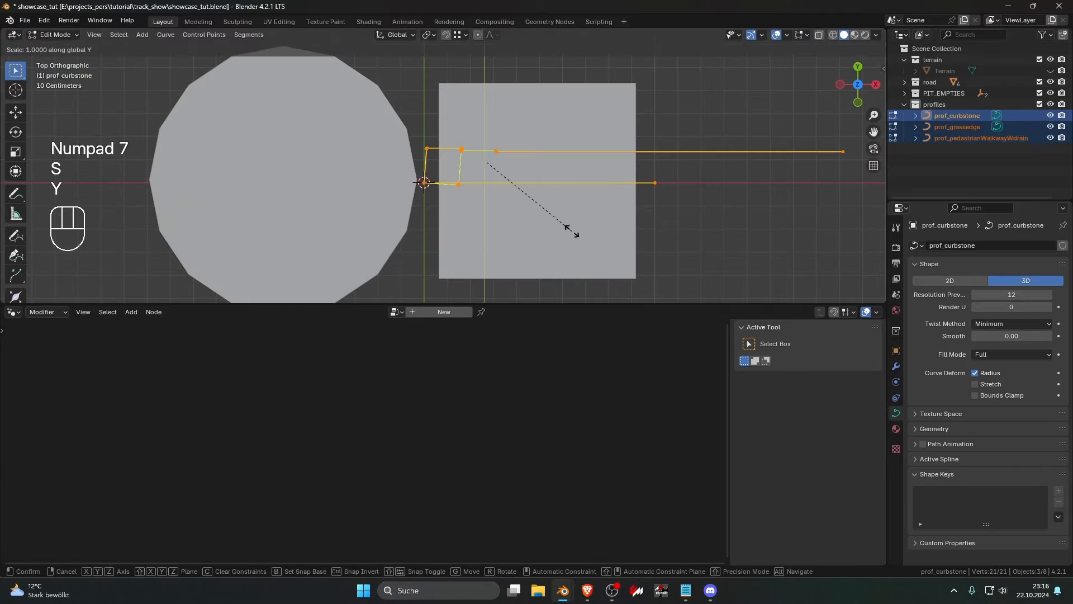
pyautogui.press('Escape')
# Flip all three profile curves by scaling them by -1 along Y with the 3D cursor as pivot
pyautogui.press('.')
pyautogui.press('s')
pyautogui.press('y')
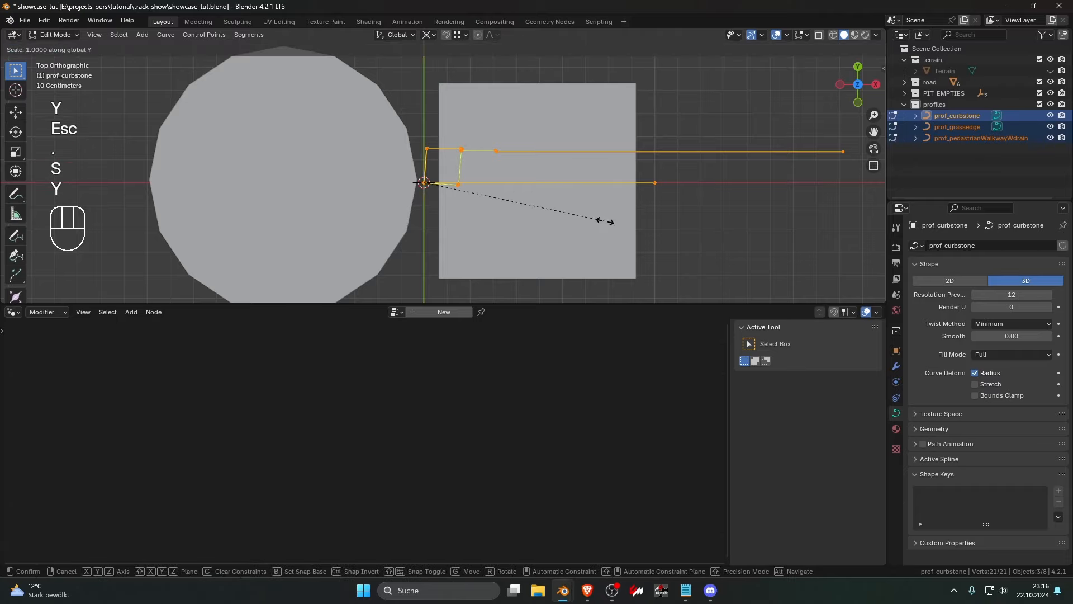
pyautogui.press('Escape')
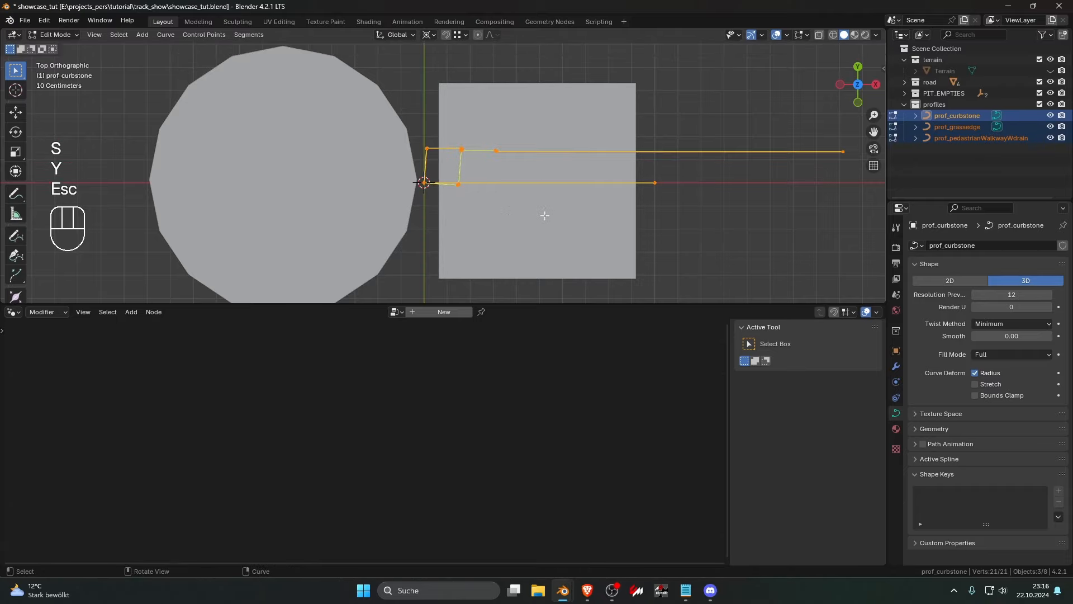
pyautogui.press('s')
pyautogui.press('y')
pyautogui.press('KP_Subtract')
pyautogui.press('KP_1')
pyautogui.press('KP_Enter')
pyautogui.press('Tab')
# Leave the profile curves and open the VISROAD.001 edge mesh in Edit Mode, near the traffic islands
pyautogui.scroll(-15, 563, 217)
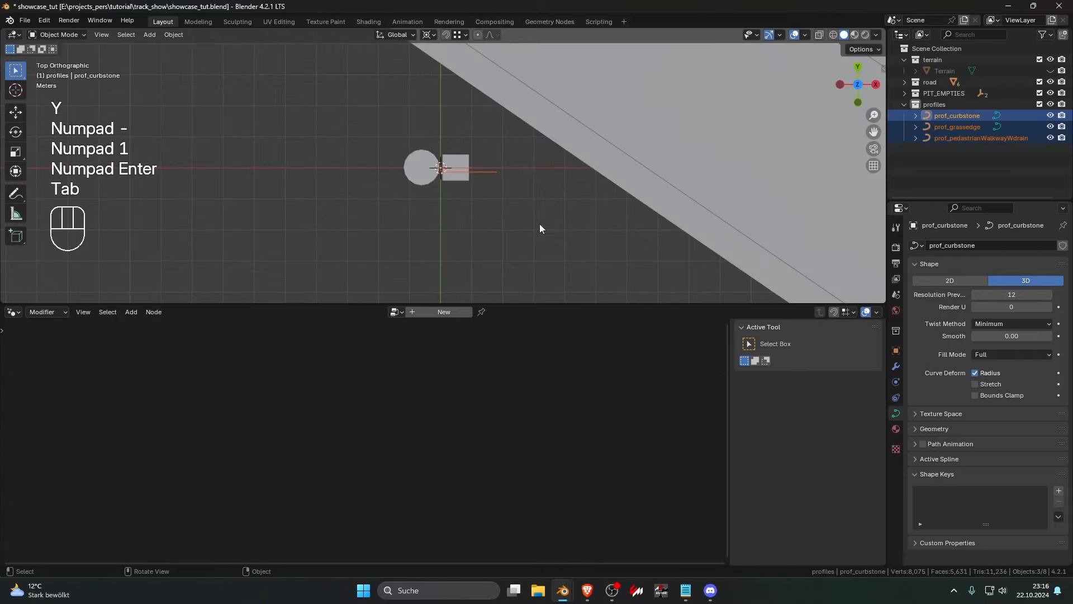
pyautogui.moveTo(425, 199); pyautogui.dragTo(521, 164, button='middle')
pyautogui.scroll(8, 592, 243)
pyautogui.click(477, 140)
pyautogui.press('Tab')
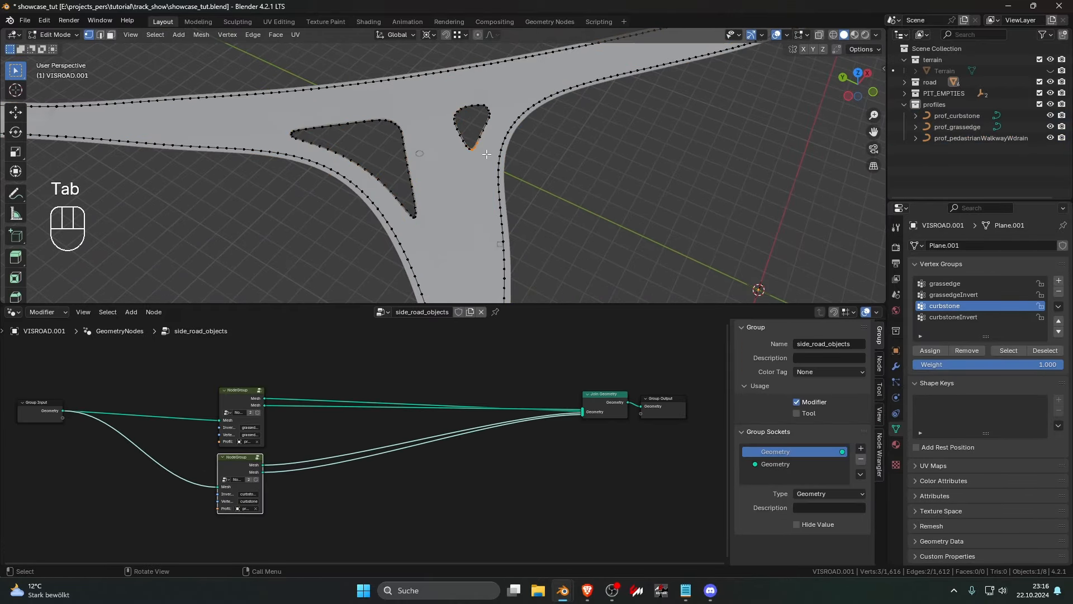
pyautogui.press('KP_Decimal')
pyautogui.scroll(-15, 459, 150)
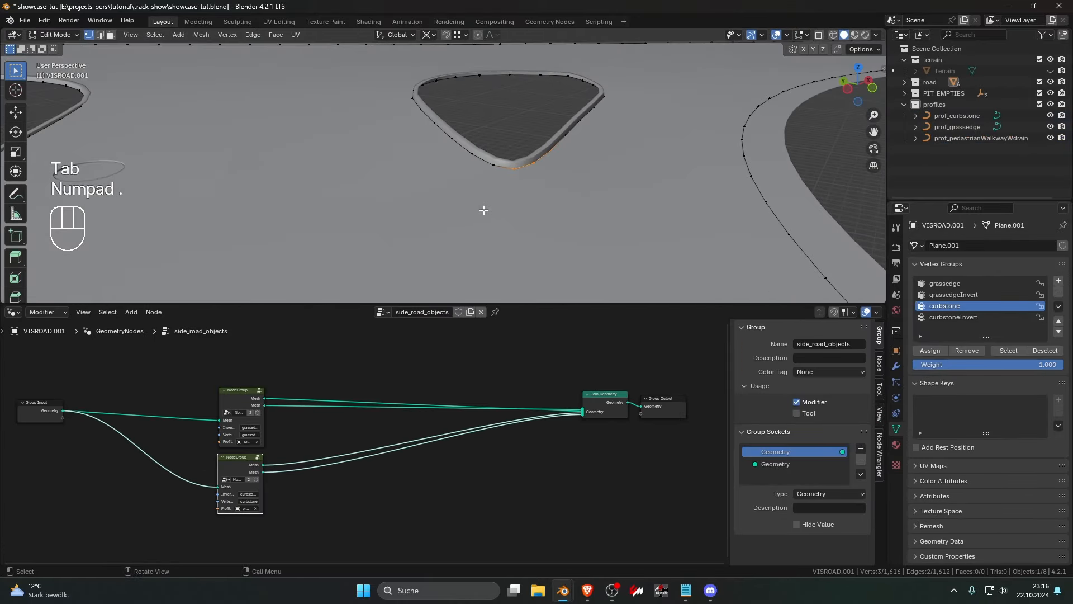
pyautogui.scroll(4, 545, 207)
pyautogui.keyDown('shift'); pyautogui.moveTo(545, 206); pyautogui.dragTo(556, 183, button='middle'); pyautogui.keyUp('shift')
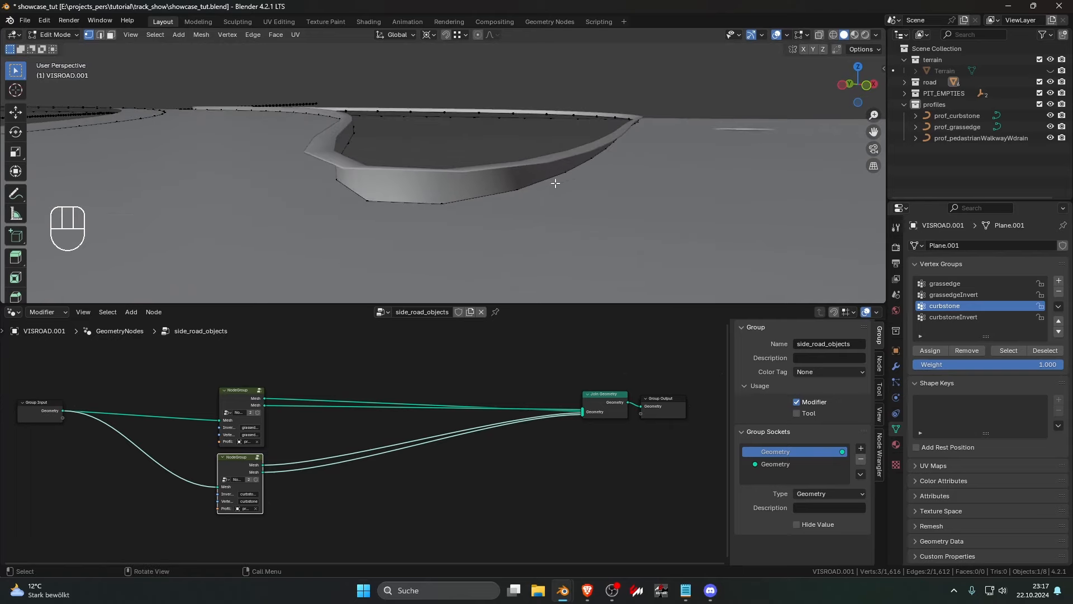
# Move the larger traffic island's linked edge loop from the curbstone group to curbstoneInvert and return to Object Mode
pyautogui.press('l')
pyautogui.scroll(2, 525, 187)
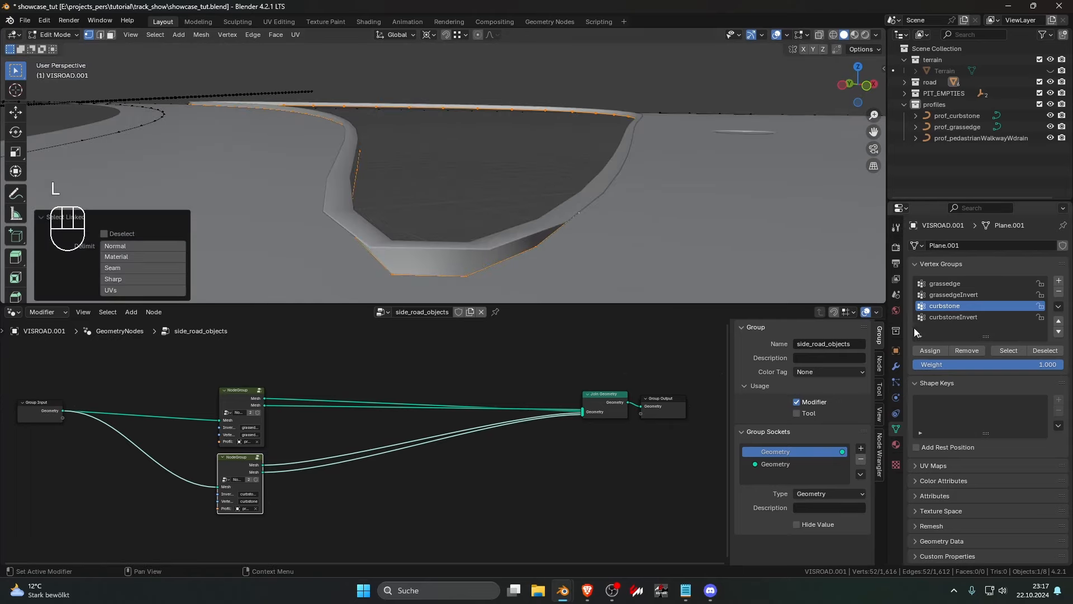
pyautogui.click(961, 350)
pyautogui.click(953, 319)
pyautogui.click(941, 350)
pyautogui.press('Tab')
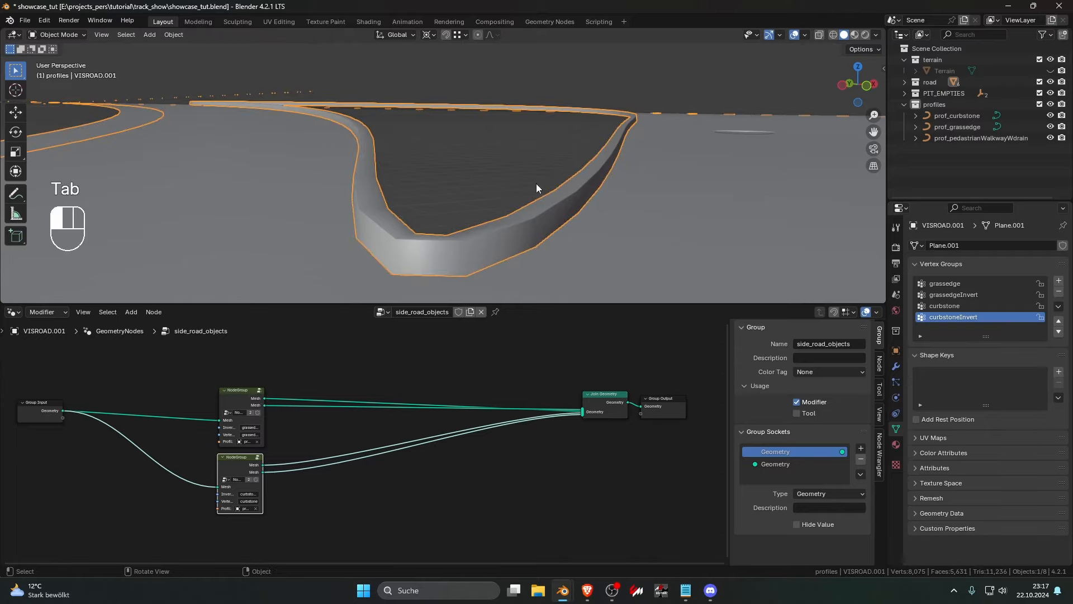
# Examine the curbstones swept around the traffic islands and along the road edges
pyautogui.scroll(3, 520, 192)
pyautogui.moveTo(520, 193); pyautogui.dragTo(475, 194, button='middle')
pyautogui.scroll(-6, 467, 218)
pyautogui.scroll(2, 502, 230)
pyautogui.scroll(3, 475, 194)
pyautogui.click(592, 173)
pyautogui.scroll(-3, 567, 172)
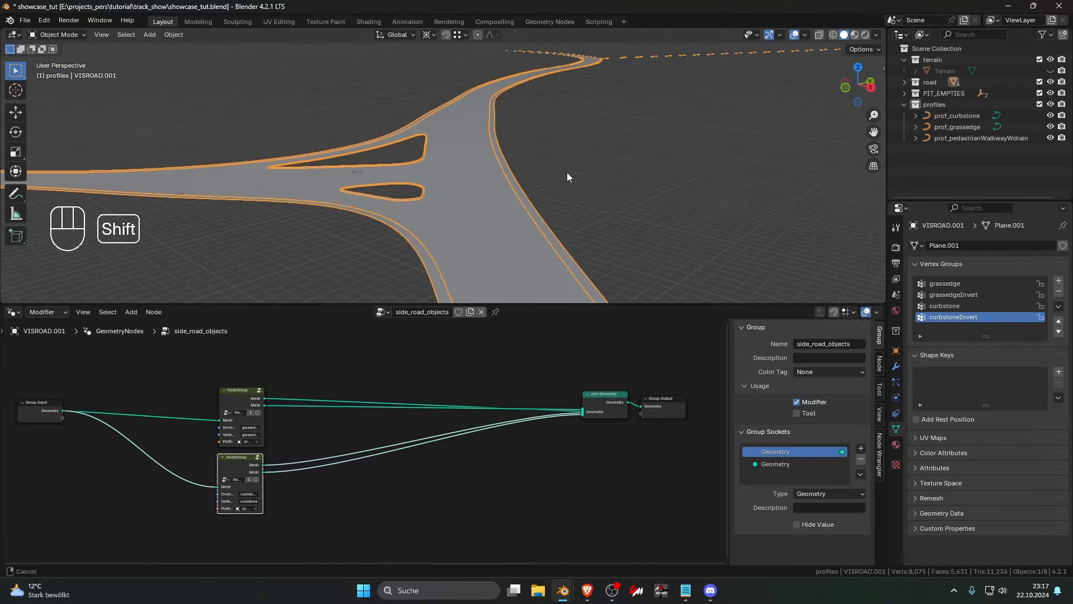
# Duplicate the curbstone node group and place the copy beneath it in the side_road_objects tree
pyautogui.scroll(3, 470, 266)
pyautogui.moveTo(274, 465); pyautogui.dragTo(358, 408, button='middle')
pyautogui.hotkey('shift', 'd')
pyautogui.click(337, 428)
# Rename the shared node group NodeGroup as sideobjects
pyautogui.scroll(3, 362, 392)
pyautogui.moveTo(342, 332); pyautogui.dragTo(348, 384, button='middle')
pyautogui.scroll(4, 346, 385)
pyautogui.click(342, 377)
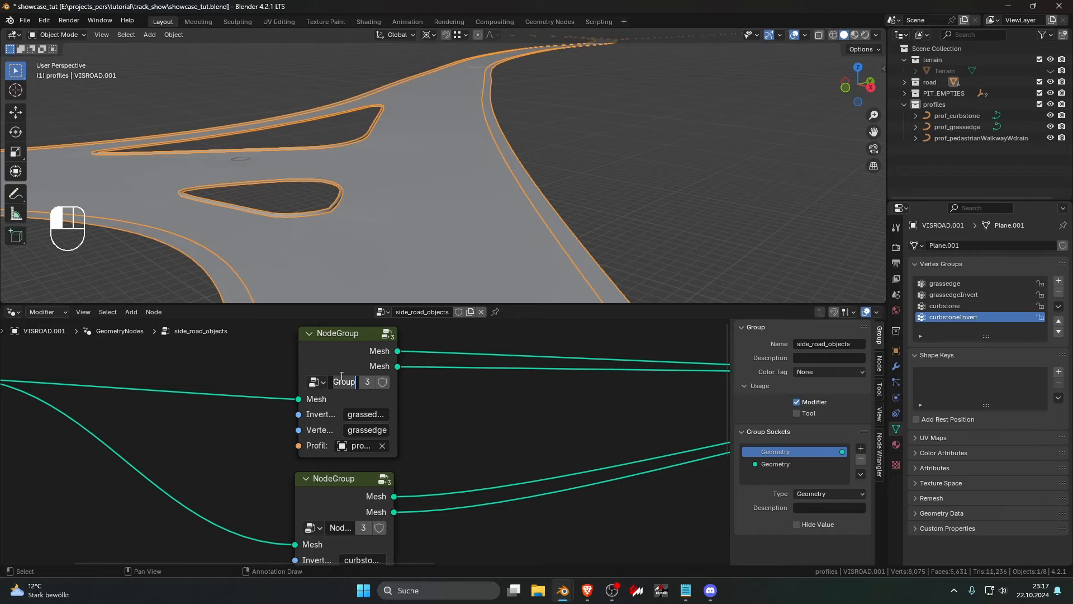
pyautogui.write('s_')
pyautogui.press('Return')
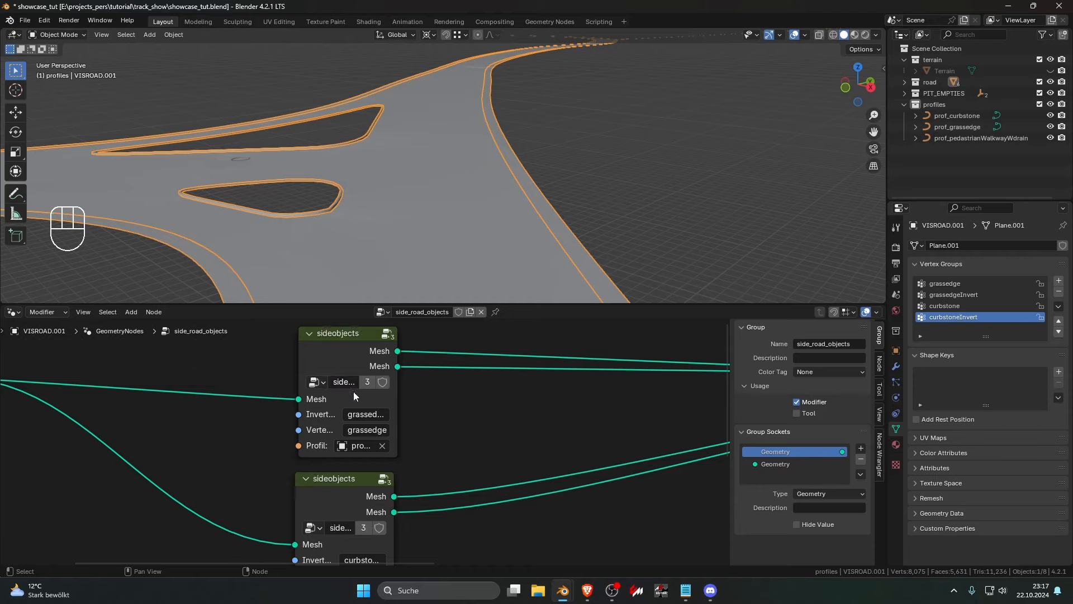
# Connect the Group Input's Geometry to the Mesh input of the duplicated sideobjects node
pyautogui.scroll(-10, 415, 490)
pyautogui.moveTo(411, 509); pyautogui.dragTo(483, 402, button='middle')
pyautogui.scroll(3, 476, 404)
pyautogui.scroll(-4, 374, 416)
pyautogui.moveTo(371, 415); pyautogui.dragTo(374, 431, button='middle')
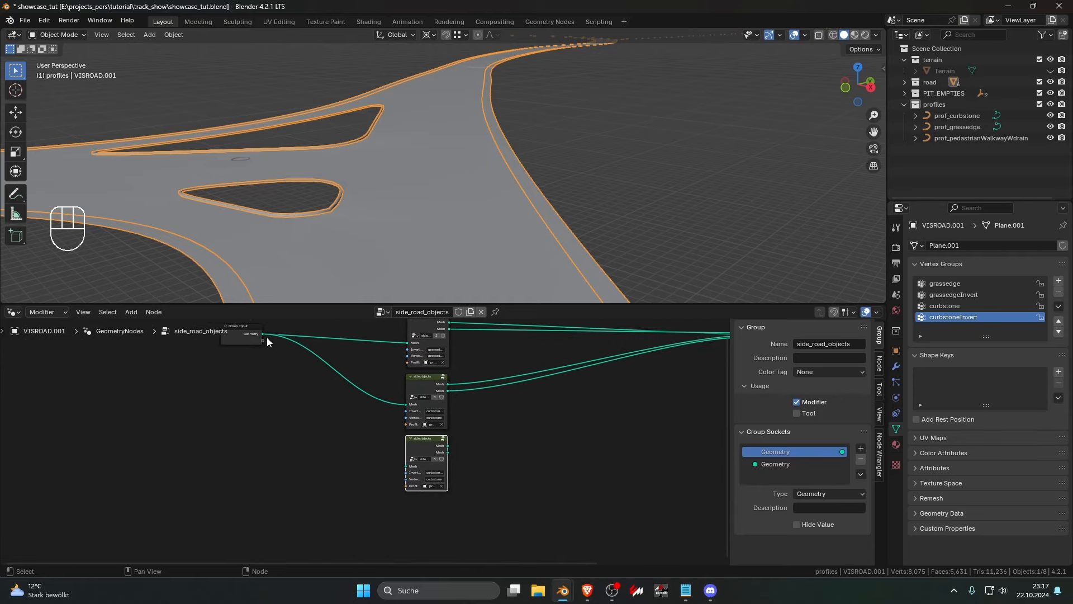
pyautogui.moveTo(264, 335); pyautogui.dragTo(406, 466)
pyautogui.scroll(3, 392, 458)
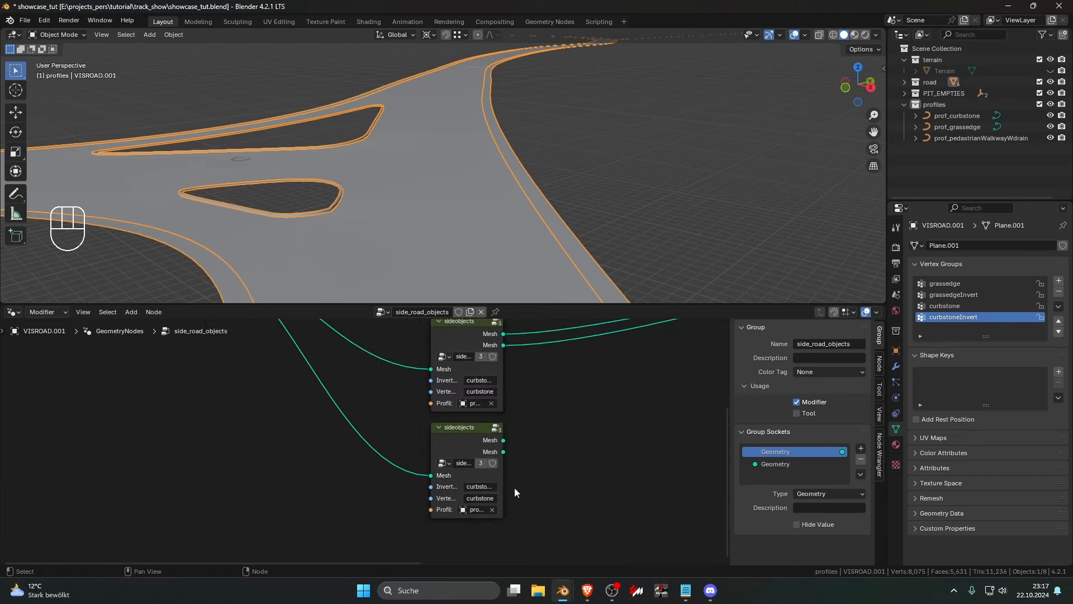
# Add two vertex groups to VISROAD.001 named ped_walk_drain and ped_walk_drain_Invert
pyautogui.scroll(3, 503, 478)
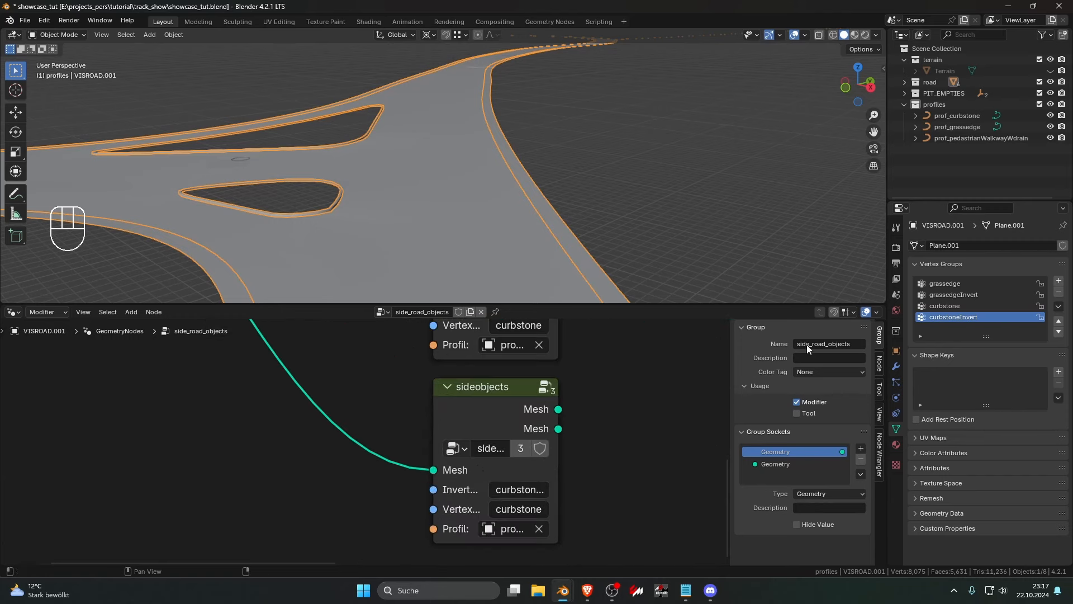
pyautogui.click(1059, 281)
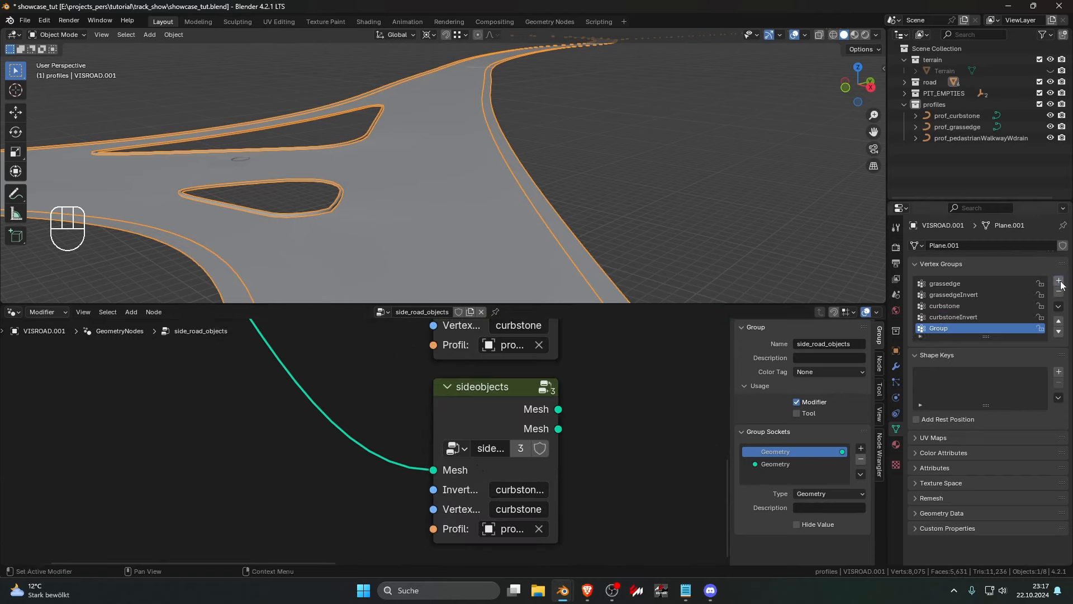
pyautogui.click(1059, 281)
pyautogui.doubleClick(957, 317)
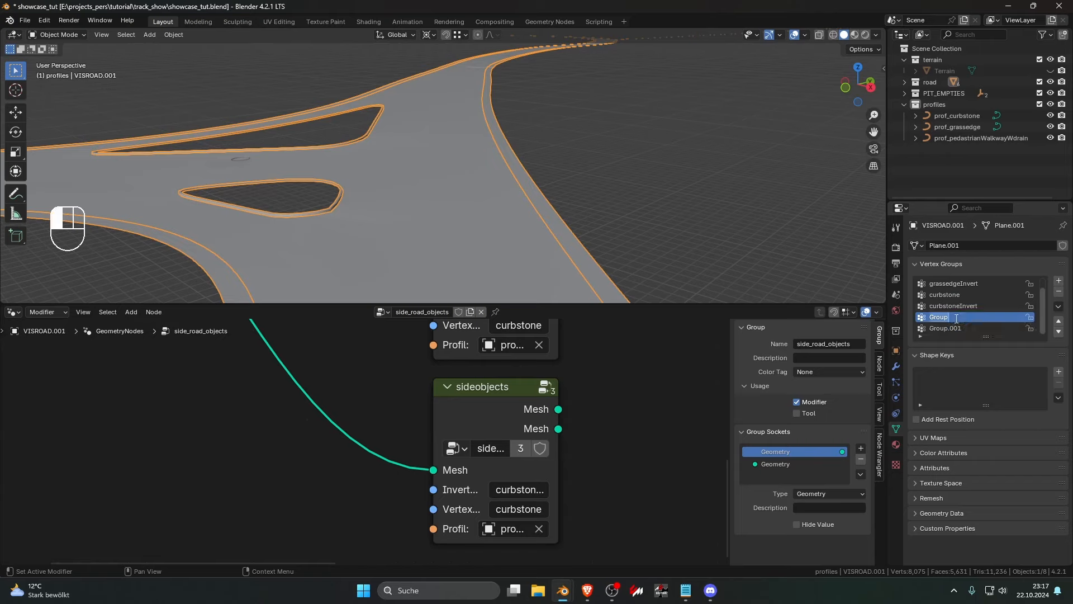
pyautogui.write('ped_walk_drain')
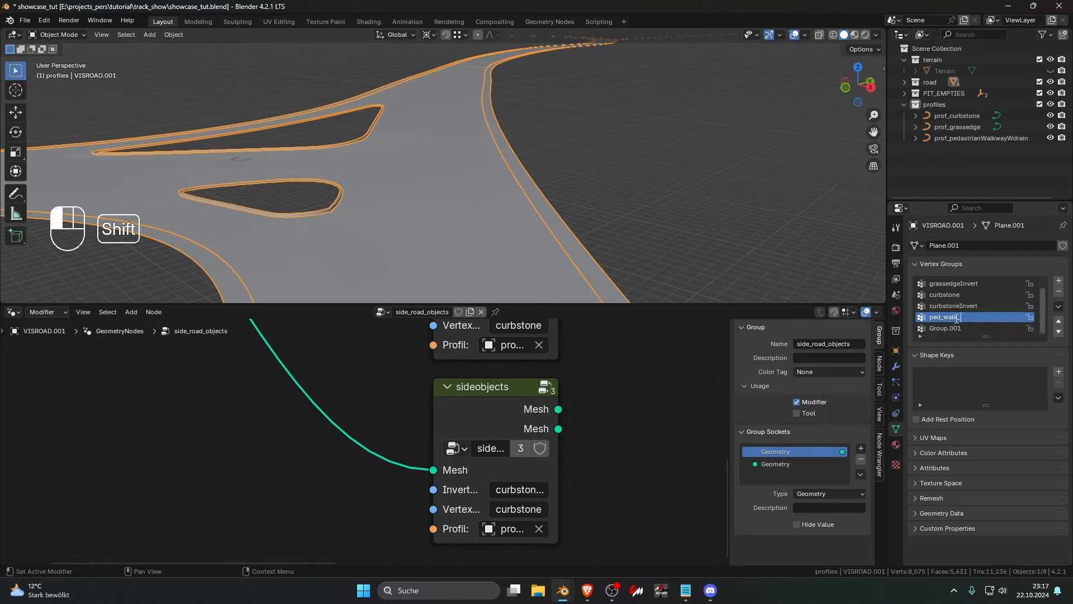
pyautogui.press('Return')
pyautogui.doubleClick(954, 328)
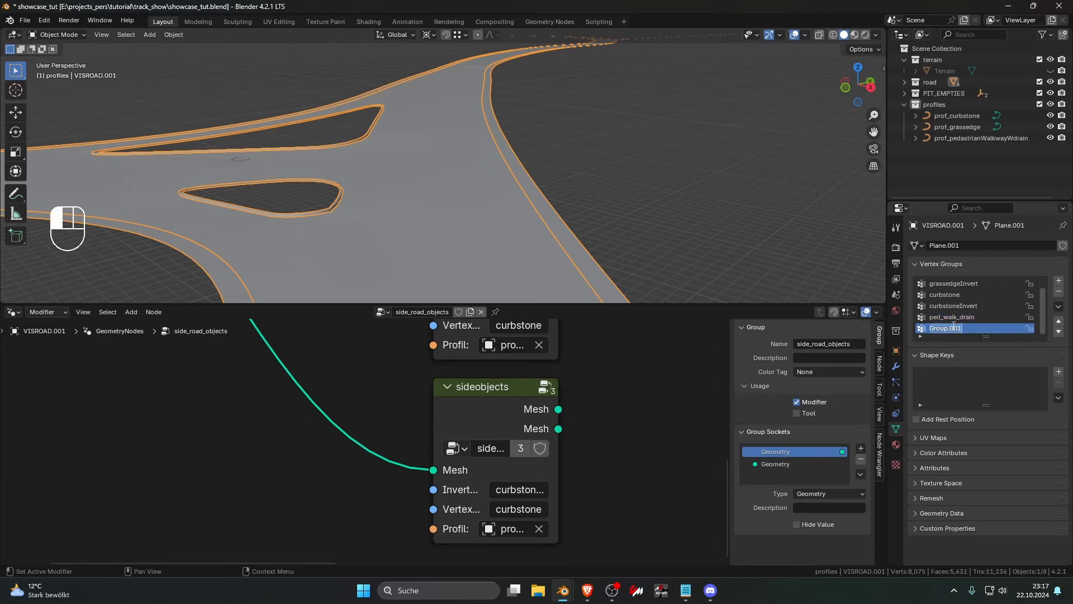
pyautogui.write('ped_walk_drain_Invert')
pyautogui.press('Return')
# Copy the name ped_walk_drain_Invert into the inverted vertex group input of the third sideobjects node
pyautogui.press('F2')
pyautogui.keyDown('ctrl'); pyautogui.click(979, 329); pyautogui.keyUp('ctrl')
pyautogui.hotkey('ctrl', 'c')
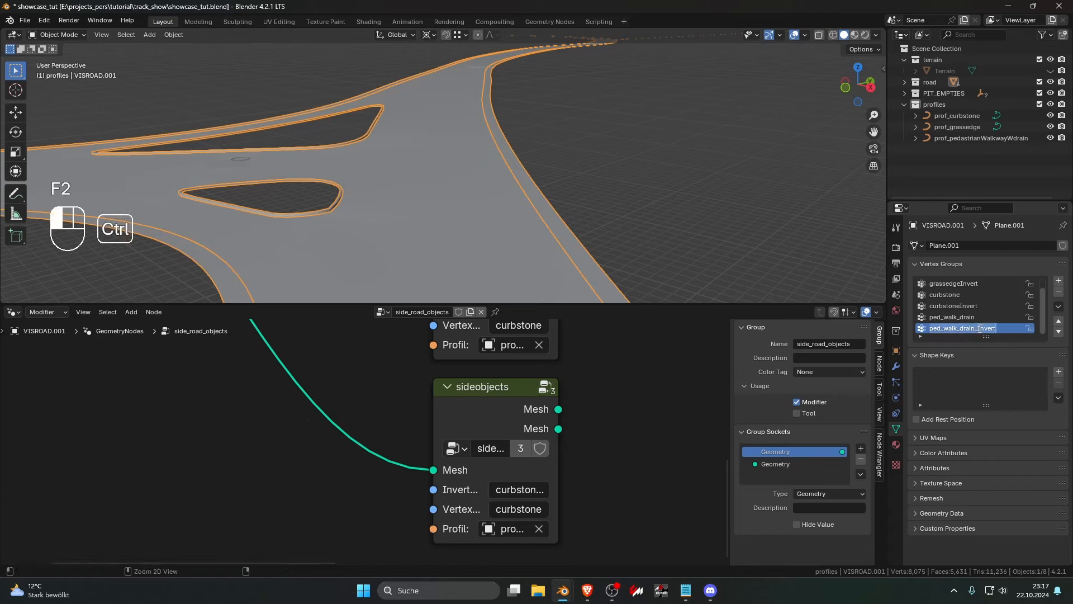
pyautogui.press('Return')
pyautogui.click(535, 485)
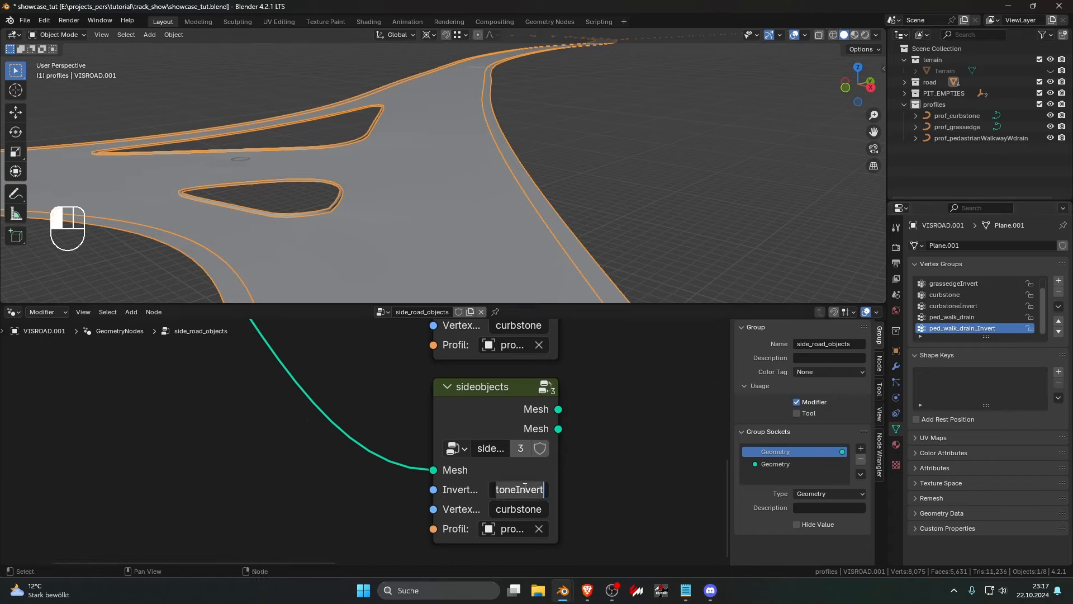
pyautogui.hotkey('ctrl', 'v')
pyautogui.press('Return')
# Set the third sideobjects node's vertex group to ped_walk_drain and its profile to prof_pedastrianWalkwayWdrain
pyautogui.click(524, 510)
pyautogui.hotkey('ctrl', 'v')
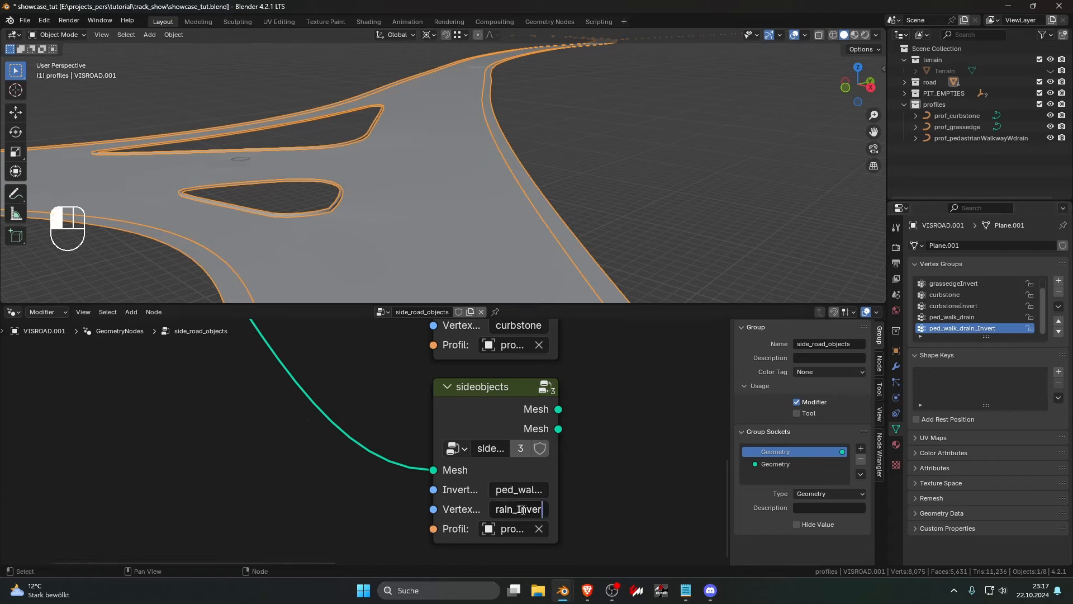
pyautogui.press('BackSpace')
pyautogui.press('BackSpace')
pyautogui.press('BackSpace')
pyautogui.press('Return')
pyautogui.click(513, 528)
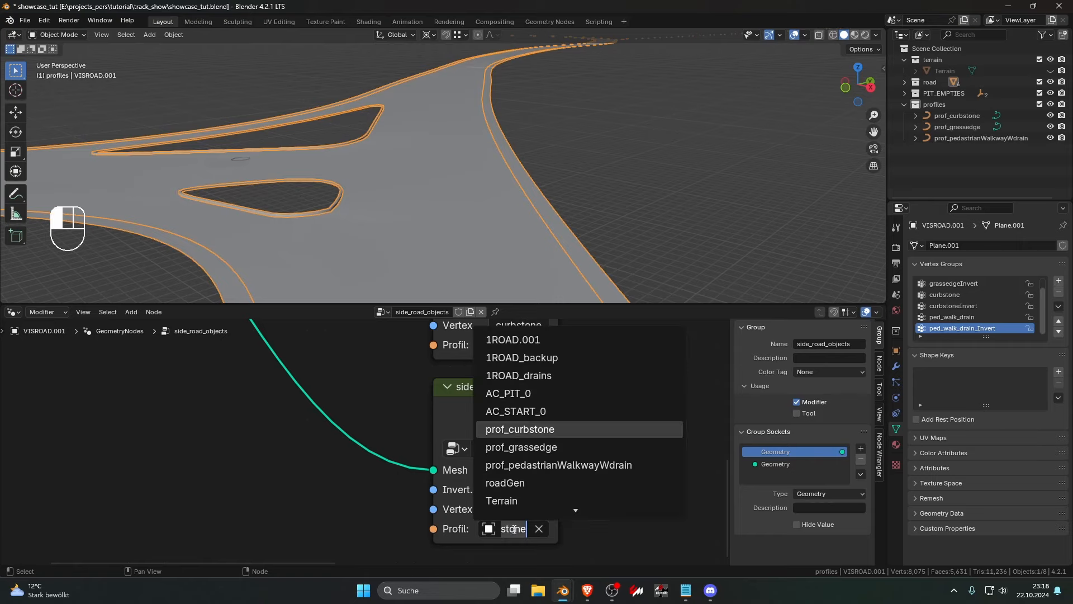
pyautogui.click(562, 464)
# Connect both Mesh outputs of the third sideobjects node to the Join Geometry node
pyautogui.scroll(-3, 560, 430)
pyautogui.scroll(-4, 359, 495)
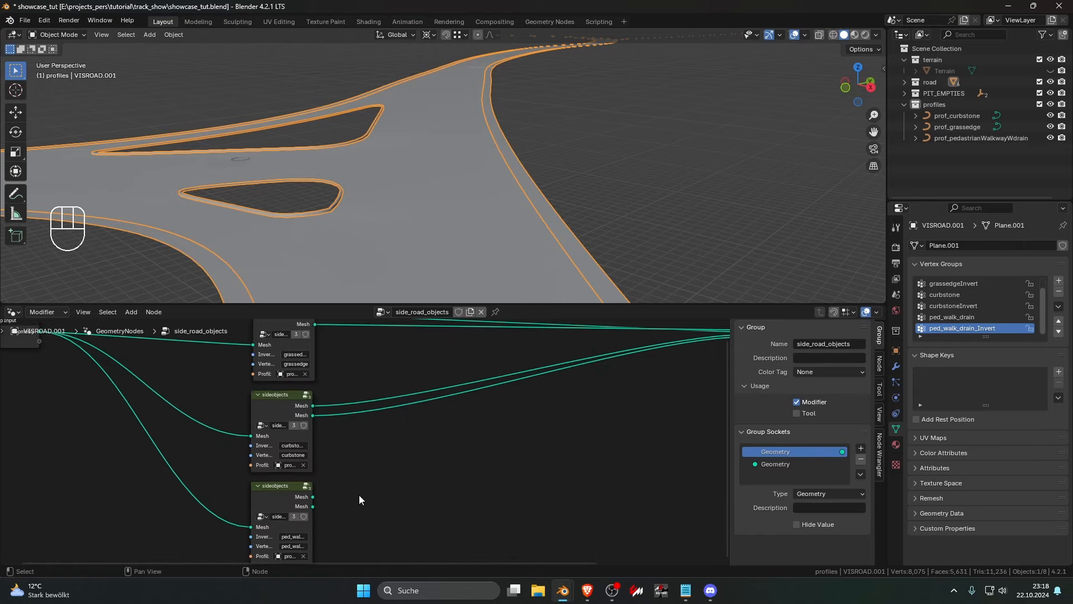
pyautogui.moveTo(327, 477); pyautogui.dragTo(600, 380)
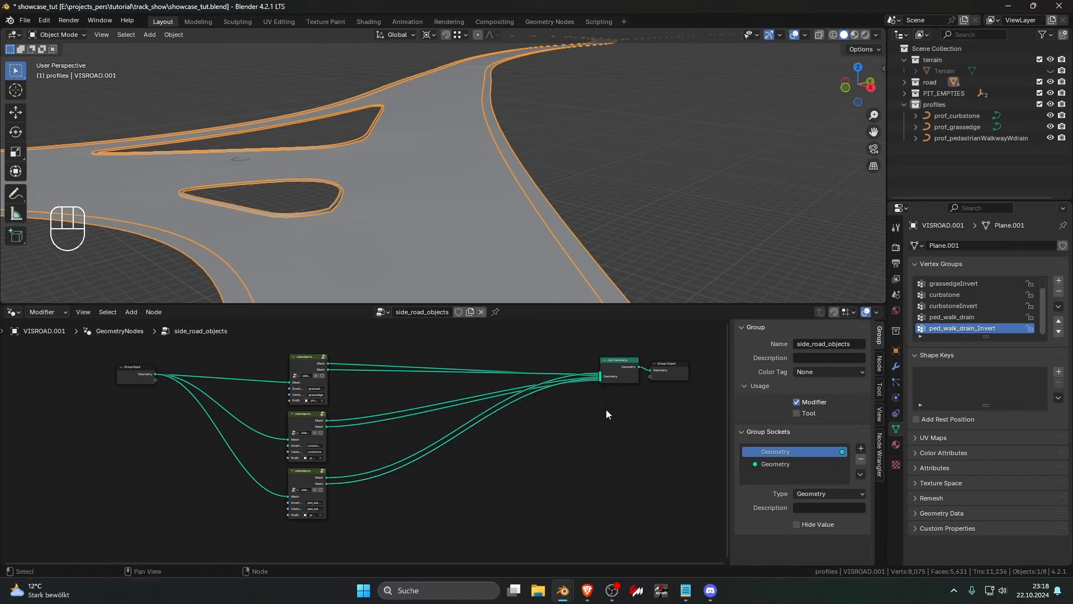
# Select the linked outer road edge beyond the islands in Edit Mode and remove it from the grassedge vertex group
pyautogui.press('Tab')
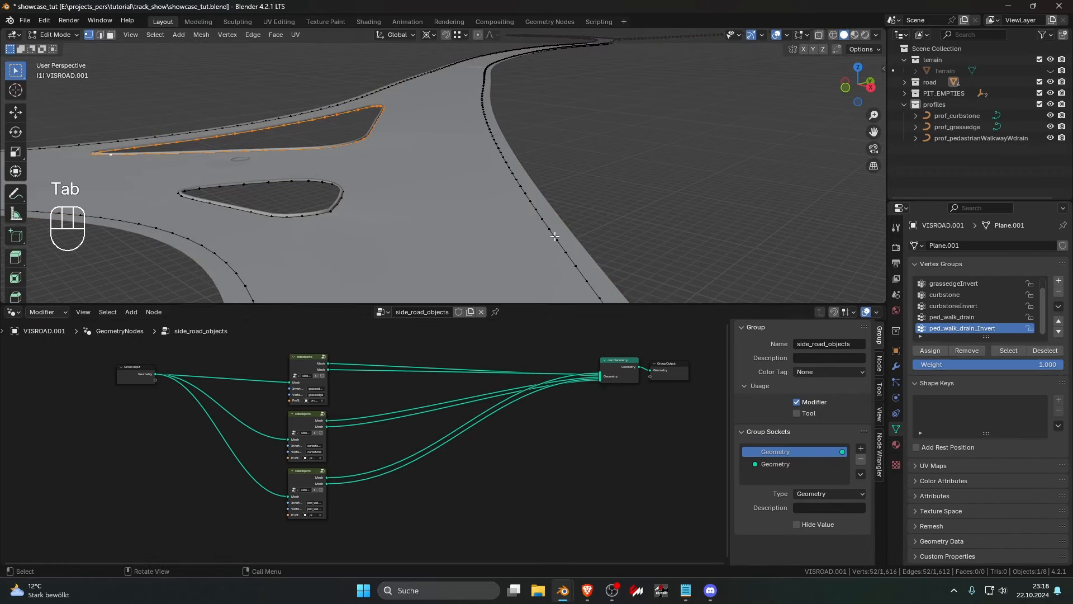
pyautogui.press('l')
pyautogui.scroll(1, 951, 287)
pyautogui.click(944, 284)
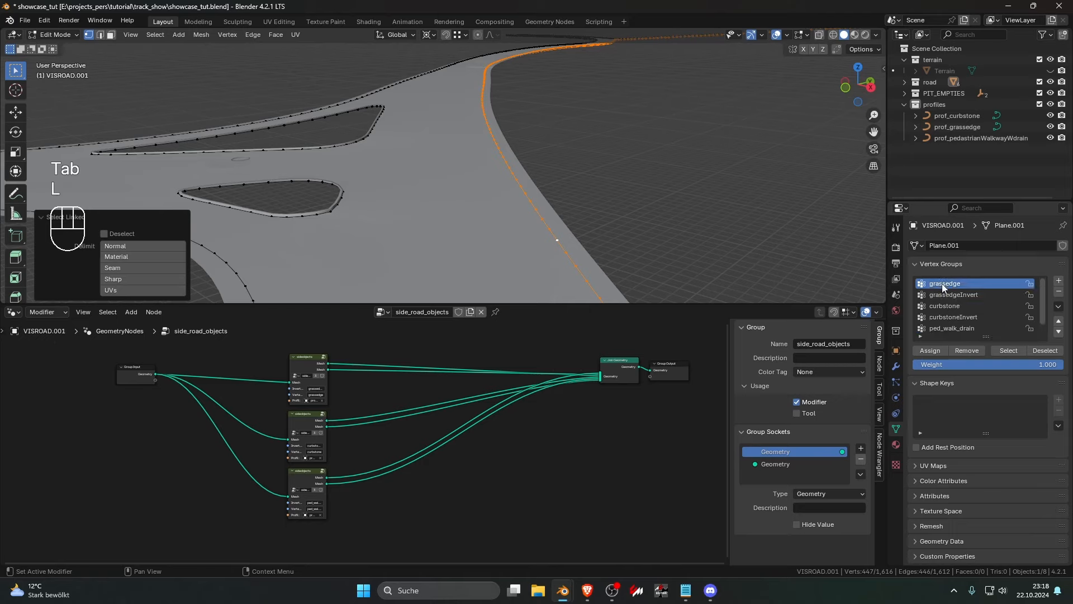
pyautogui.click(964, 350)
# Assign the selected outer road edge to the ped_walk_drain_Invert and ped_walk_drain vertex groups
pyautogui.scroll(-1, 954, 318)
pyautogui.click(958, 328)
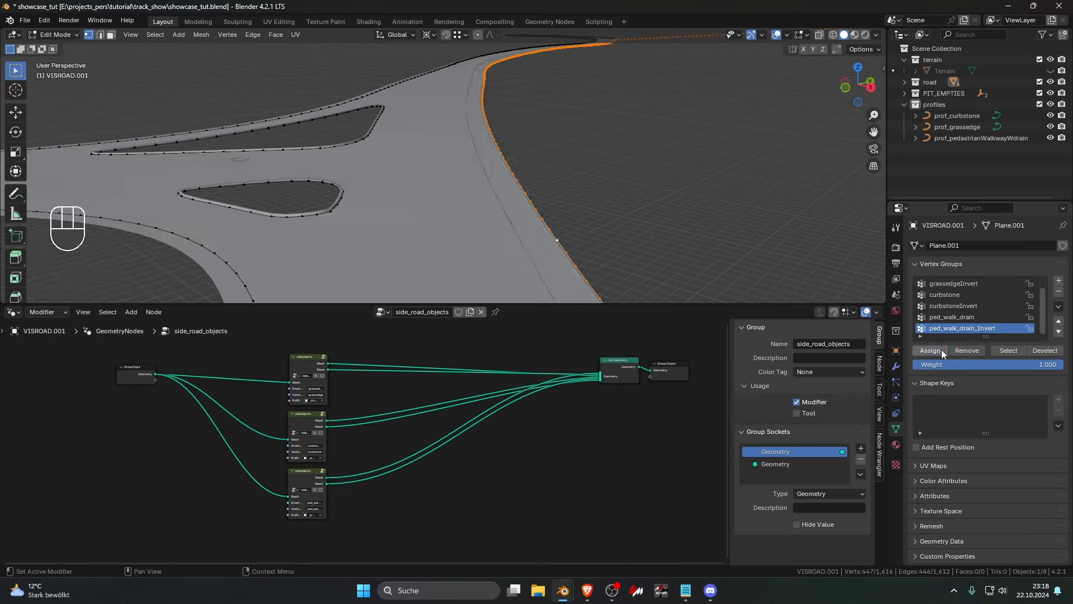
pyautogui.click(942, 317)
pyautogui.click(940, 350)
pyautogui.click(960, 328)
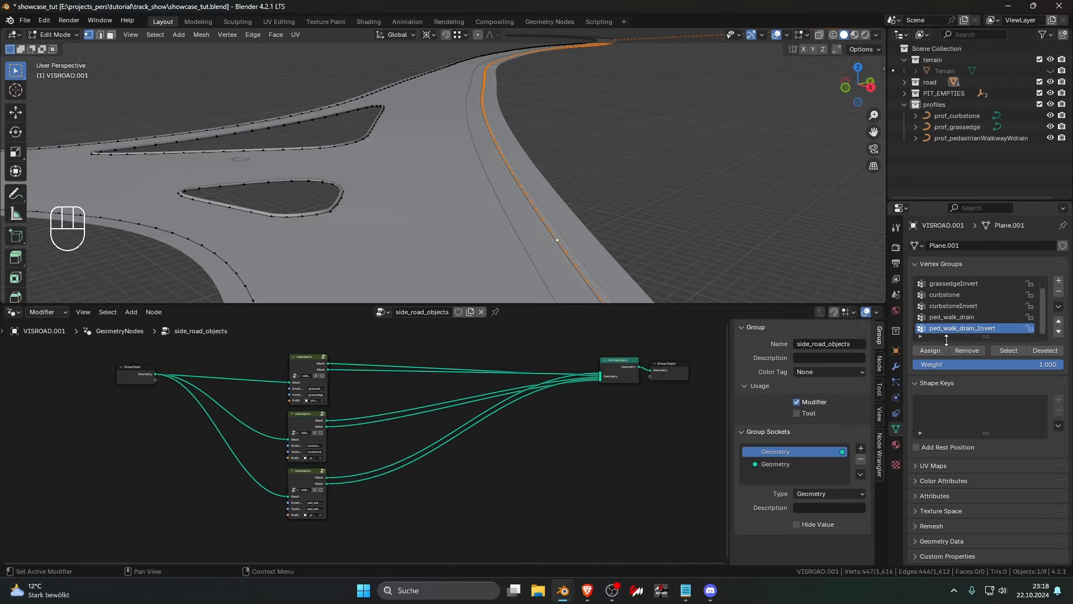
# Return to Object Mode, deselect the edge mesh and switch the viewport to wireframe shading
pyautogui.click(665, 230)
pyautogui.moveTo(665, 230); pyautogui.dragTo(641, 210, button='middle')
pyautogui.keyDown('shift'); pyautogui.moveTo(640, 211); pyautogui.dragTo(625, 179, button='middle'); pyautogui.keyUp('shift')
pyautogui.press('Tab')
pyautogui.click(645, 200)
pyautogui.click(833, 35)
pyautogui.scroll(-5, 525, 161)
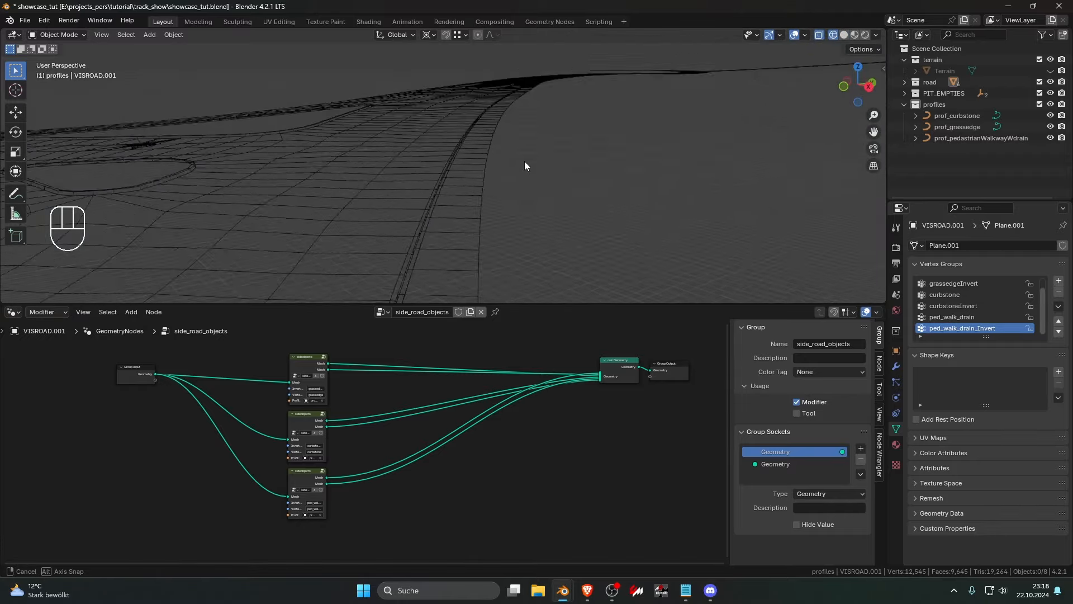
# Examine in wireframe how the swept walkway profile lines up with the road mesh along the edge
pyautogui.moveTo(610, 189); pyautogui.dragTo(526, 162, button='middle')
pyautogui.scroll(3, 526, 162)
pyautogui.scroll(4, 483, 177)
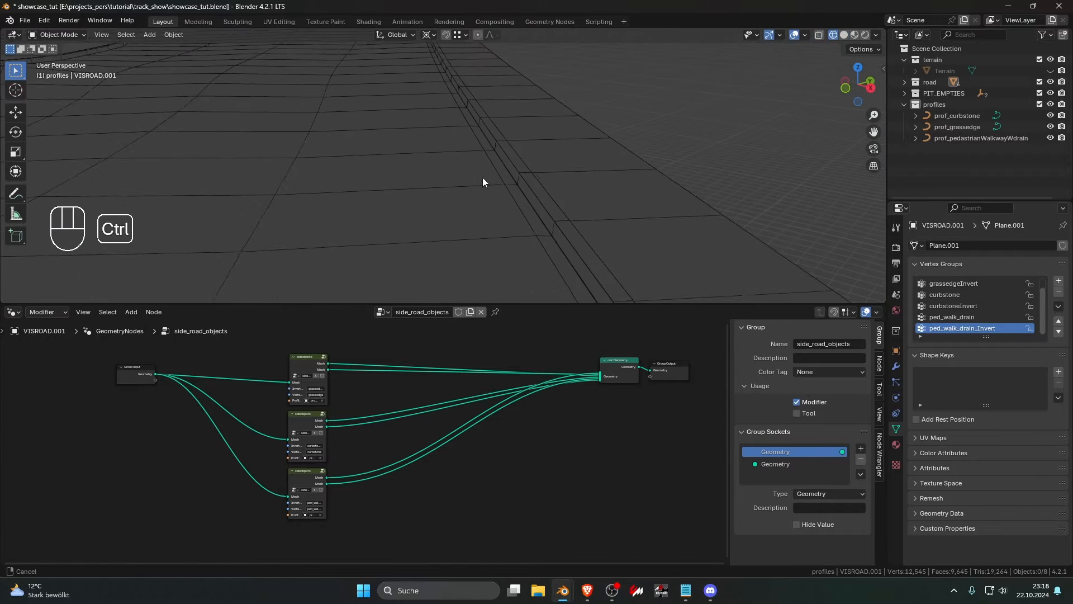
pyautogui.scroll(4, 536, 190)
pyautogui.scroll(-5, 504, 200)
pyautogui.keyDown('shift'); pyautogui.moveTo(532, 182); pyautogui.dragTo(492, 172, button='middle'); pyautogui.keyUp('shift')
pyautogui.scroll(2, 542, 225)
# Select the VISROAD road mesh, open it in Edit Mode and box-select a few vertices along its outer edge
pyautogui.click(464, 176)
pyautogui.click(381, 175)
pyautogui.moveTo(455, 176)
pyautogui.mouseDown()
pyautogui.moveTo(373, 163)
pyautogui.moveTo(437, 174)
pyautogui.mouseUp()
pyautogui.click(450, 180)
pyautogui.click(594, 164)
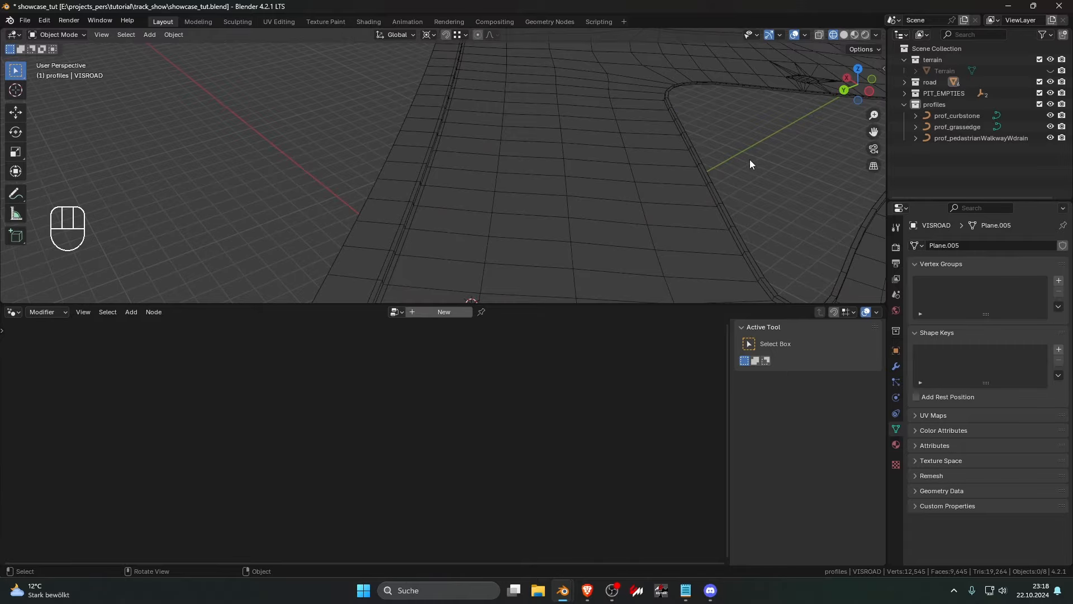
pyautogui.scroll(-5, 750, 160)
pyautogui.moveTo(750, 160); pyautogui.dragTo(493, 184, button='middle')
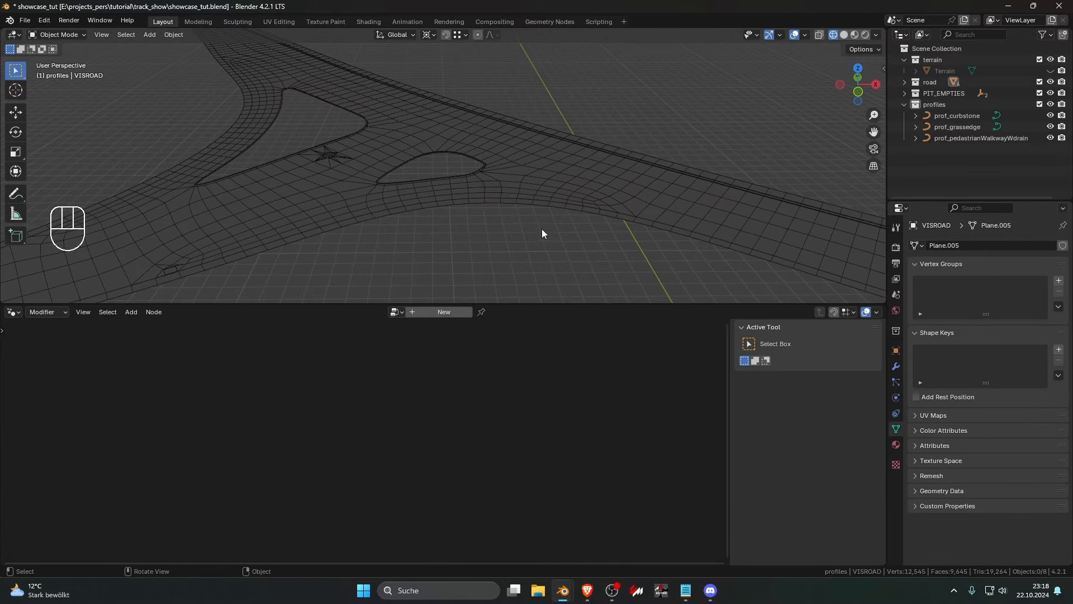
pyautogui.moveTo(541, 229); pyautogui.dragTo(477, 209, button='middle')
pyautogui.scroll(-5, 519, 209)
pyautogui.press('Tab')
pyautogui.moveTo(396, 171); pyautogui.dragTo(424, 193)
pyautogui.press('KP_Decimal')
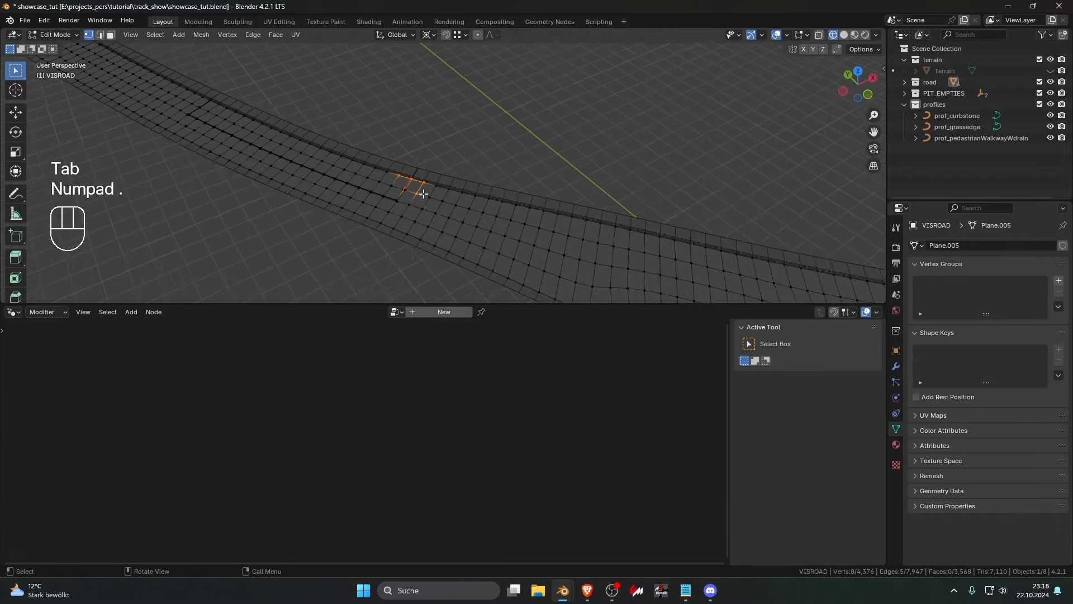
# Examine the seam between the VISROAD edge and the swept walkway profile up close
pyautogui.scroll(5, 477, 196)
pyautogui.moveTo(477, 197)
pyautogui.mouseDown(button='middle')
pyautogui.moveTo(477, 151)
pyautogui.moveTo(467, 242)
pyautogui.moveTo(471, 209)
pyautogui.mouseUp(button='middle')
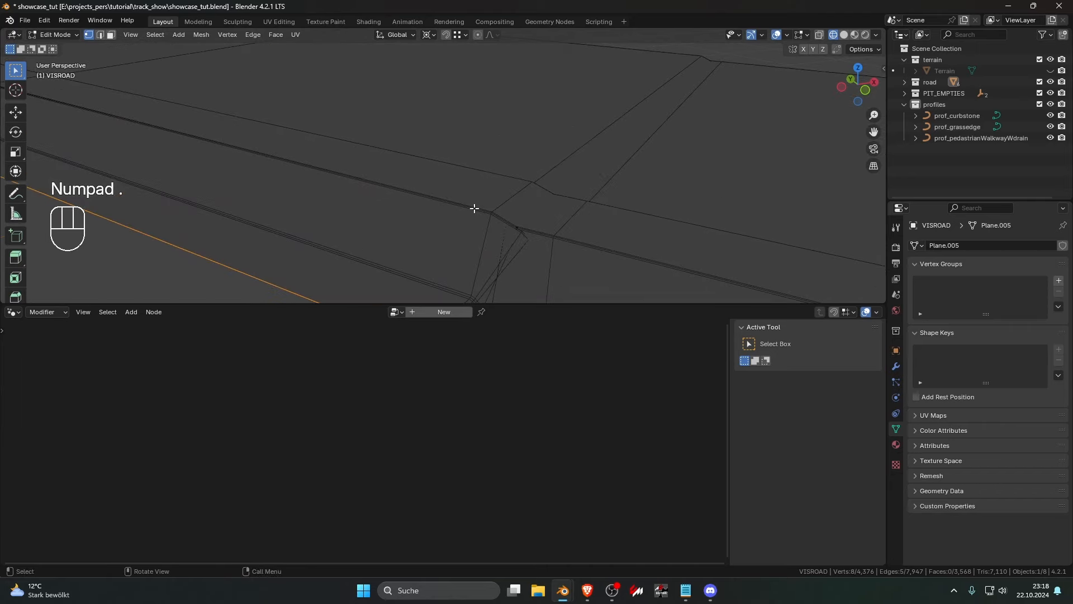
pyautogui.moveTo(491, 211); pyautogui.dragTo(521, 231)
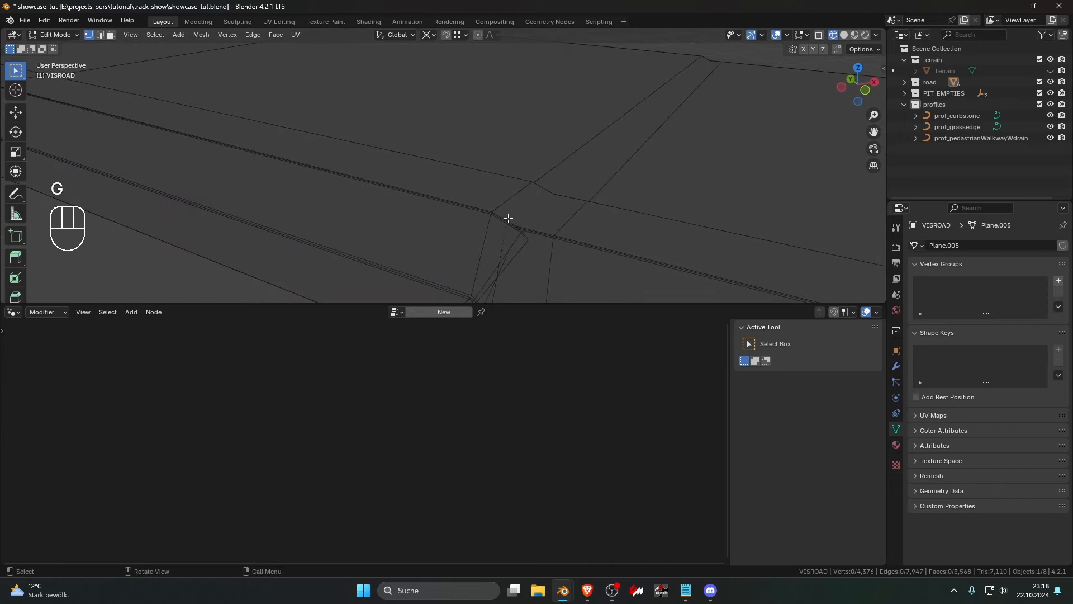
pyautogui.moveTo(508, 218)
pyautogui.mouseDown(button='middle')
pyautogui.moveTo(488, 242)
pyautogui.moveTo(492, 232)
pyautogui.mouseUp(button='middle')
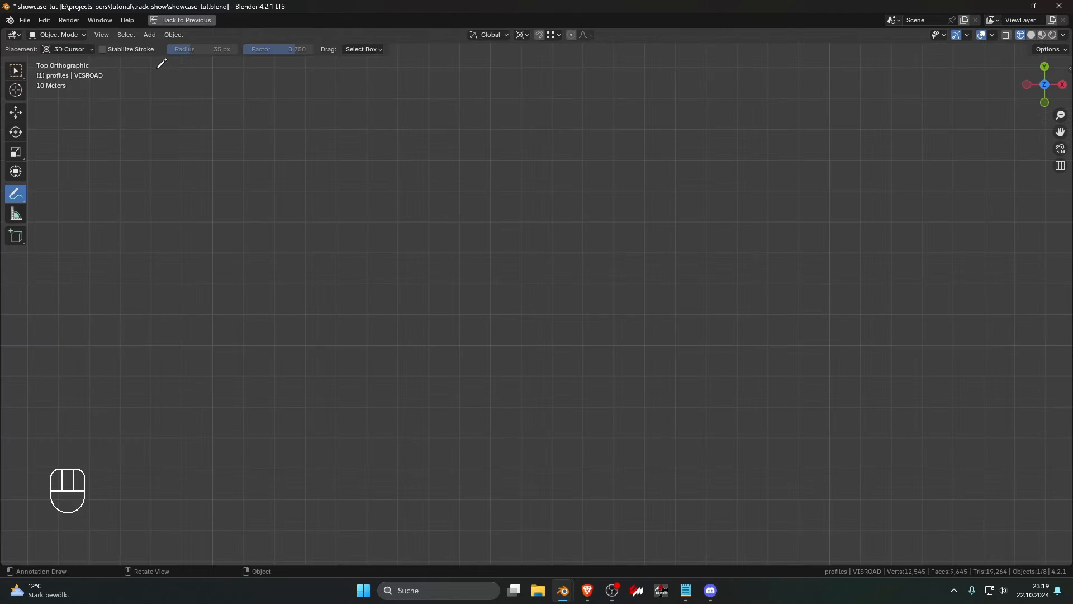
pyautogui.scroll(-4, 445, 218)
pyautogui.keyDown('shift'); pyautogui.moveTo(495, 239); pyautogui.dragTo(452, 232, button='middle'); pyautogui.keyUp('shift')
pyautogui.scroll(3, 310, 168)
pyautogui.scroll(-2, 394, 168)
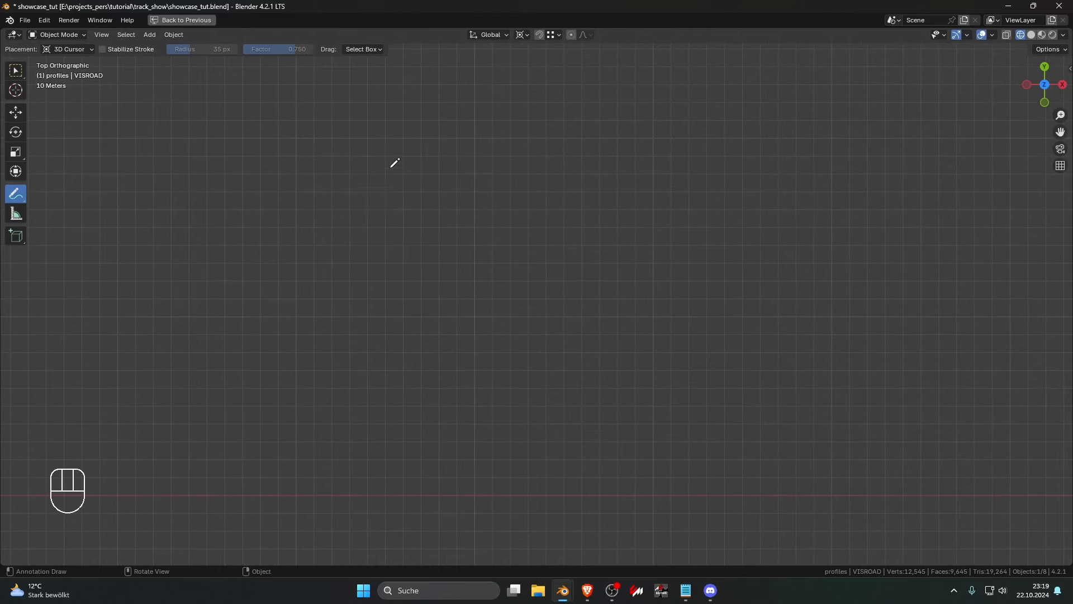
# With stroke stabilization enabled, annotate a curved road edge and straight lines pointing outward from it
pyautogui.click(102, 50)
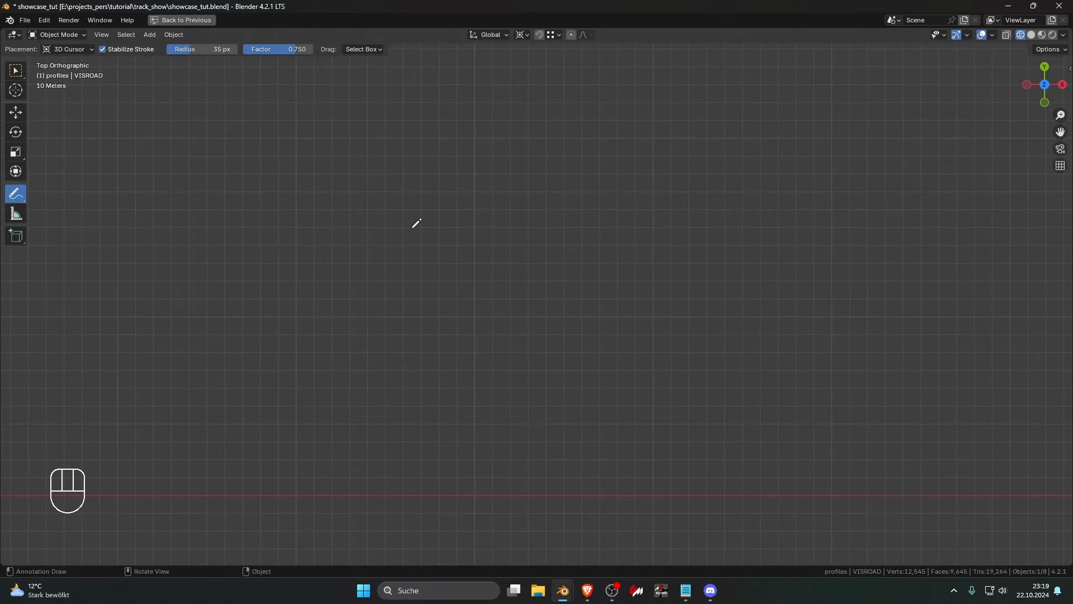
pyautogui.moveTo(263, 272)
pyautogui.mouseDown()
pyautogui.moveTo(282, 240)
pyautogui.moveTo(503, 199)
pyautogui.moveTo(581, 302)
pyautogui.mouseUp()
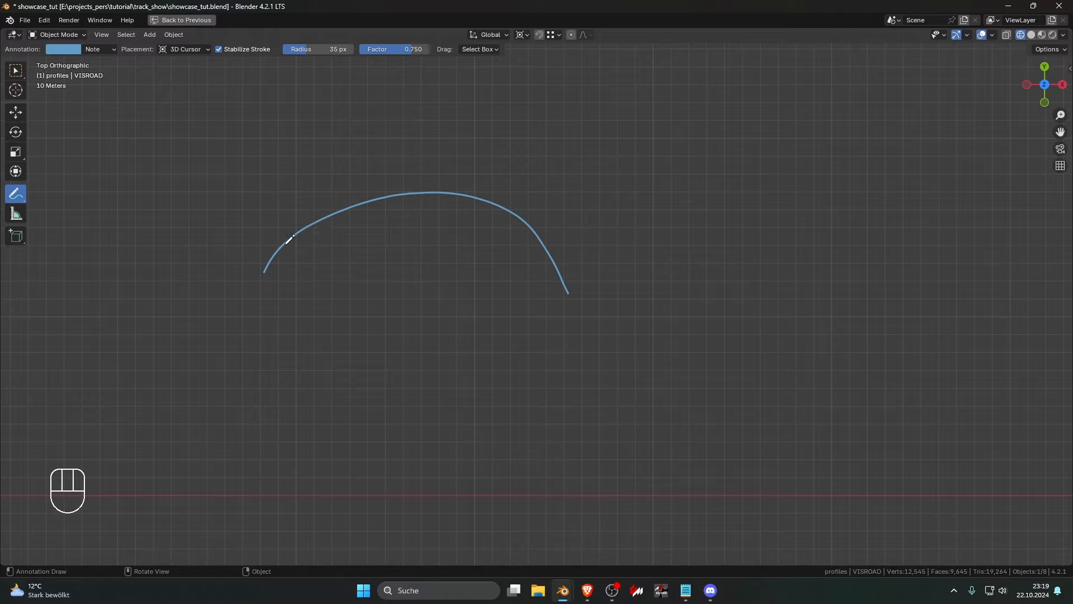
pyautogui.moveTo(266, 195); pyautogui.dragTo(240, 154)
pyautogui.moveTo(359, 205); pyautogui.dragTo(332, 145)
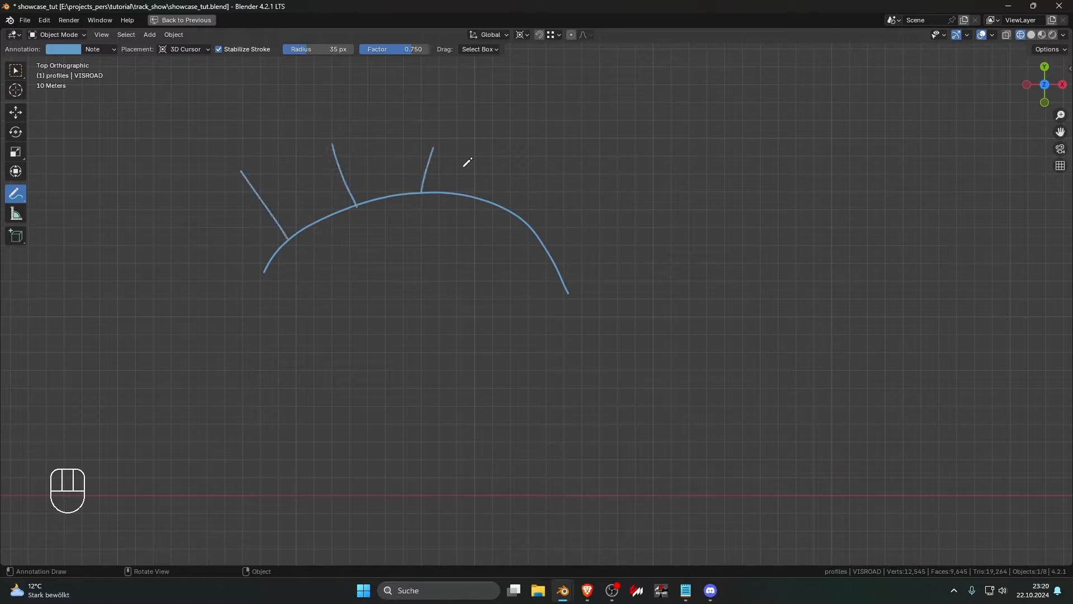
pyautogui.moveTo(508, 211); pyautogui.dragTo(581, 164)
# Disable stroke stabilization and annotate arrows pointing toward the inside of the curve
pyautogui.click(219, 50)
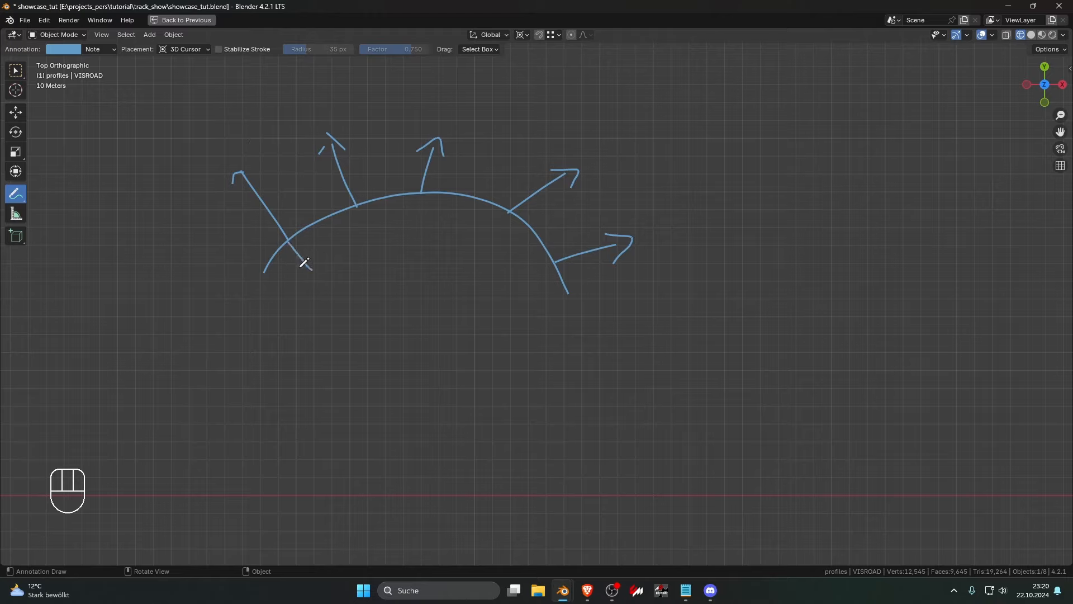
pyautogui.moveTo(300, 269); pyautogui.dragTo(314, 267)
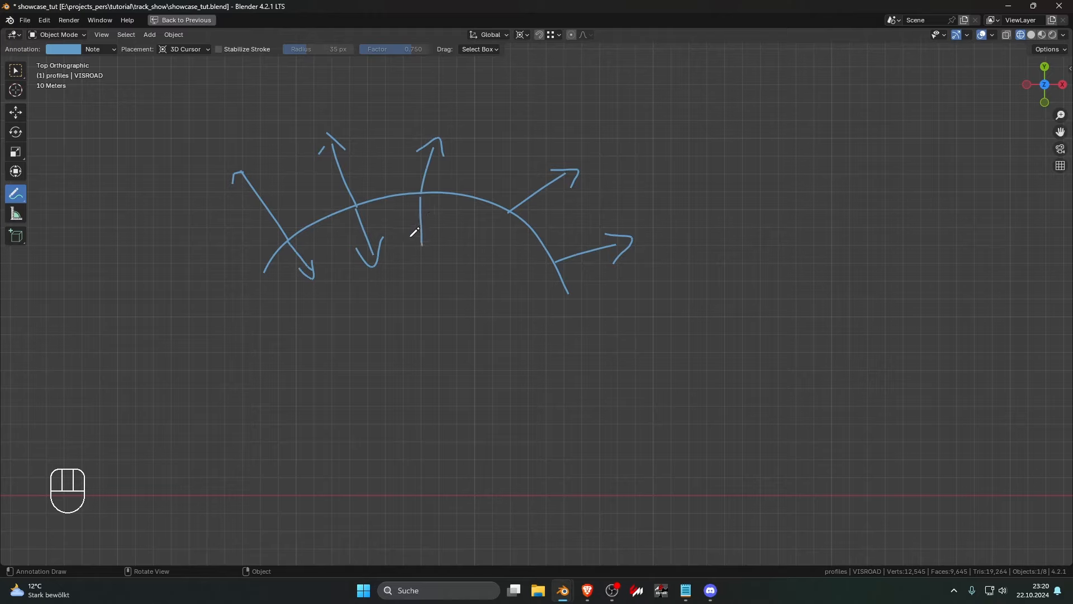
pyautogui.moveTo(411, 237); pyautogui.dragTo(488, 261)
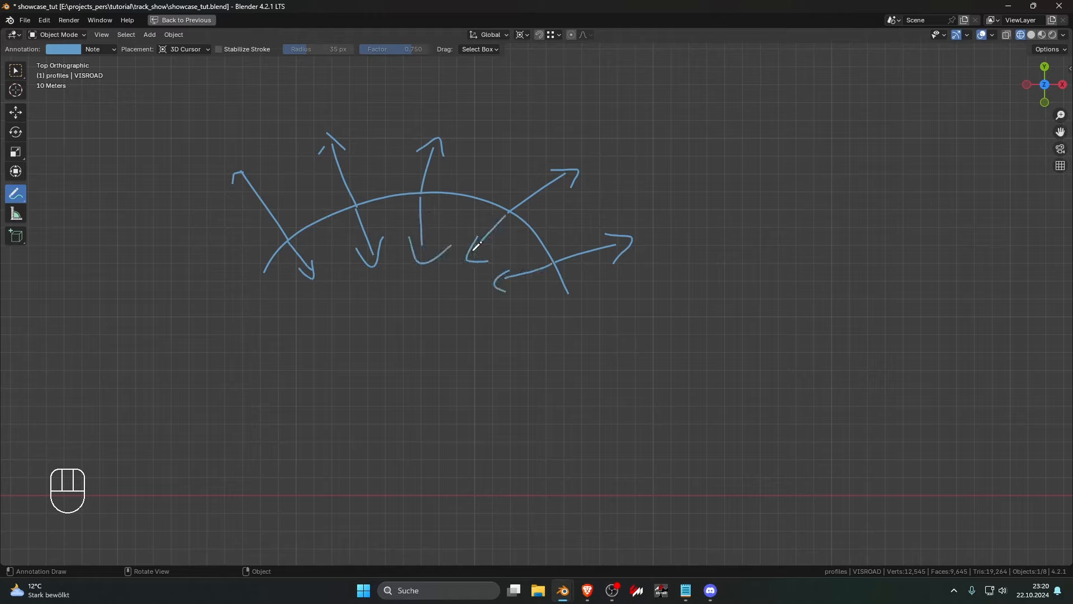
# Extend the inward arrows of the annotation until they cross one another beneath the curve
pyautogui.moveTo(464, 259); pyautogui.dragTo(404, 312)
pyautogui.moveTo(422, 262); pyautogui.dragTo(422, 326)
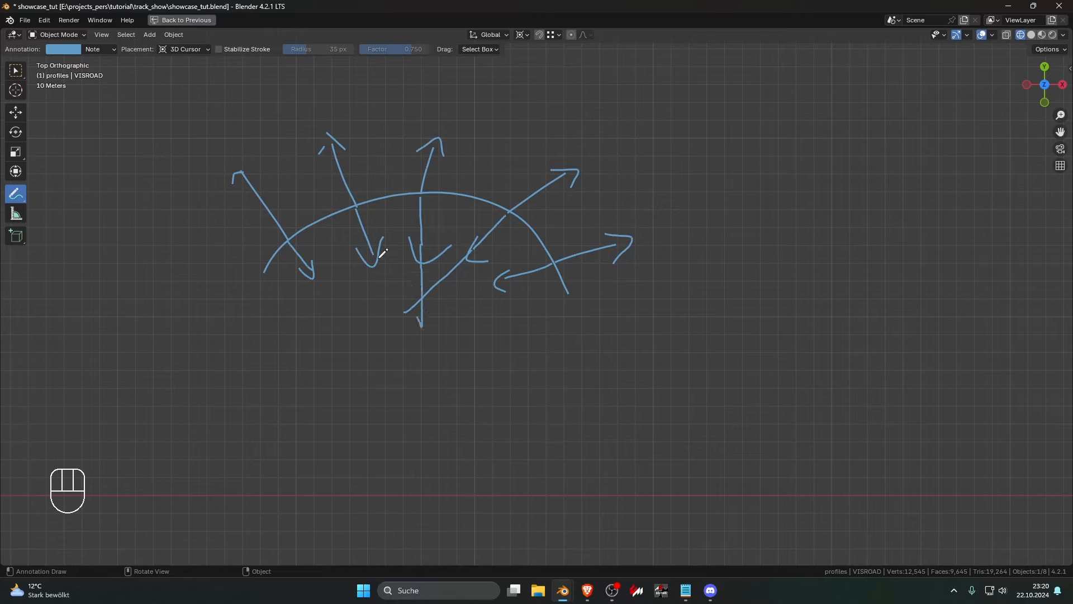
pyautogui.moveTo(387, 272); pyautogui.dragTo(412, 314)
pyautogui.moveTo(313, 263); pyautogui.dragTo(383, 334)
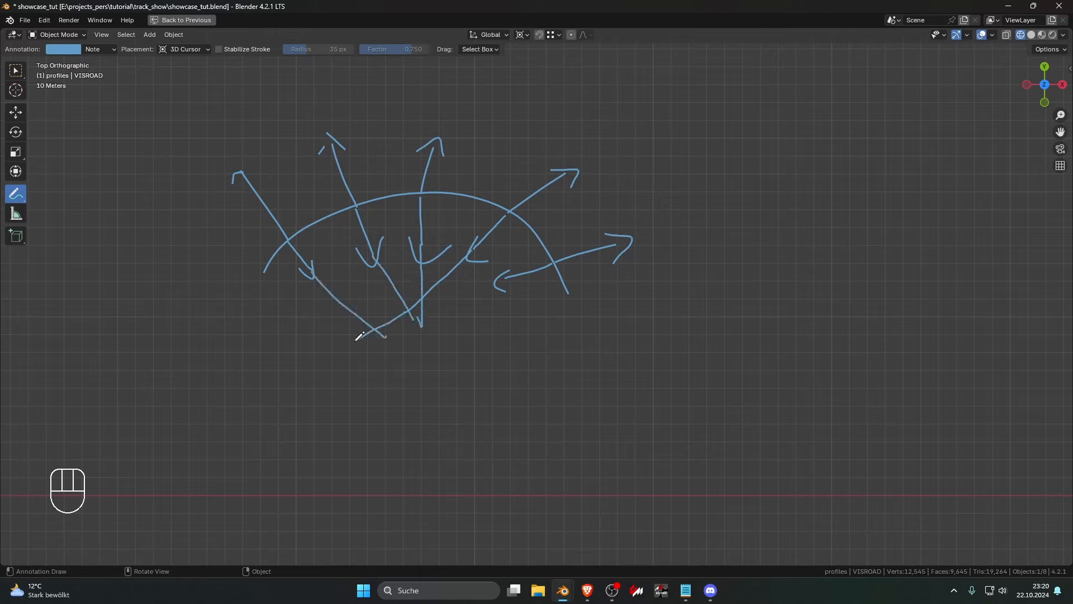
pyautogui.moveTo(478, 285); pyautogui.dragTo(425, 294)
# Restore the full editor layout and circle the tight corner on the VISROAD edge with an annotation
pyautogui.hotkey('ctrl', 'space')
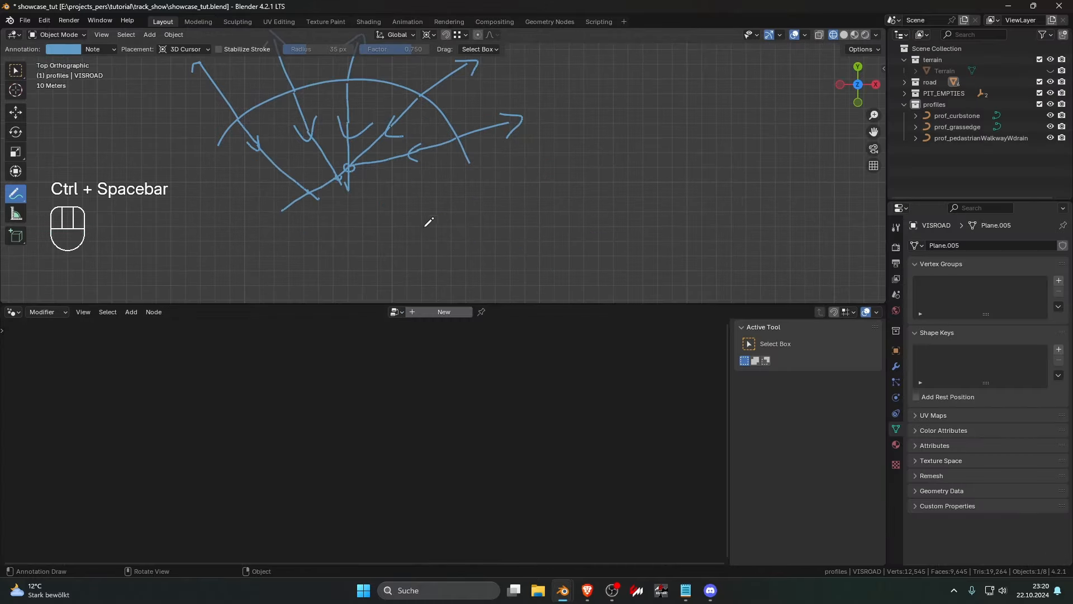
pyautogui.scroll(-10, 436, 220)
pyautogui.moveTo(493, 175)
pyautogui.keyDown('shift'); pyautogui.mouseDown(button='middle')
pyautogui.moveTo(338, 187)
pyautogui.moveTo(352, 242)
pyautogui.mouseUp(button='middle'); pyautogui.keyUp('shift')
pyautogui.moveTo(453, 215); pyautogui.dragTo(489, 156, button='middle')
pyautogui.scroll(7, 489, 156)
pyautogui.scroll(6, 350, 198)
pyautogui.moveTo(548, 179)
pyautogui.keyDown('shift'); pyautogui.mouseDown(button='middle')
pyautogui.moveTo(350, 198)
pyautogui.moveTo(484, 151)
pyautogui.mouseUp(button='middle'); pyautogui.keyUp('shift')
pyautogui.scroll(6, 485, 151)
pyautogui.scroll(4, 470, 192)
pyautogui.keyDown('shift'); pyautogui.moveTo(451, 111); pyautogui.dragTo(607, 299, button='middle'); pyautogui.keyUp('shift')
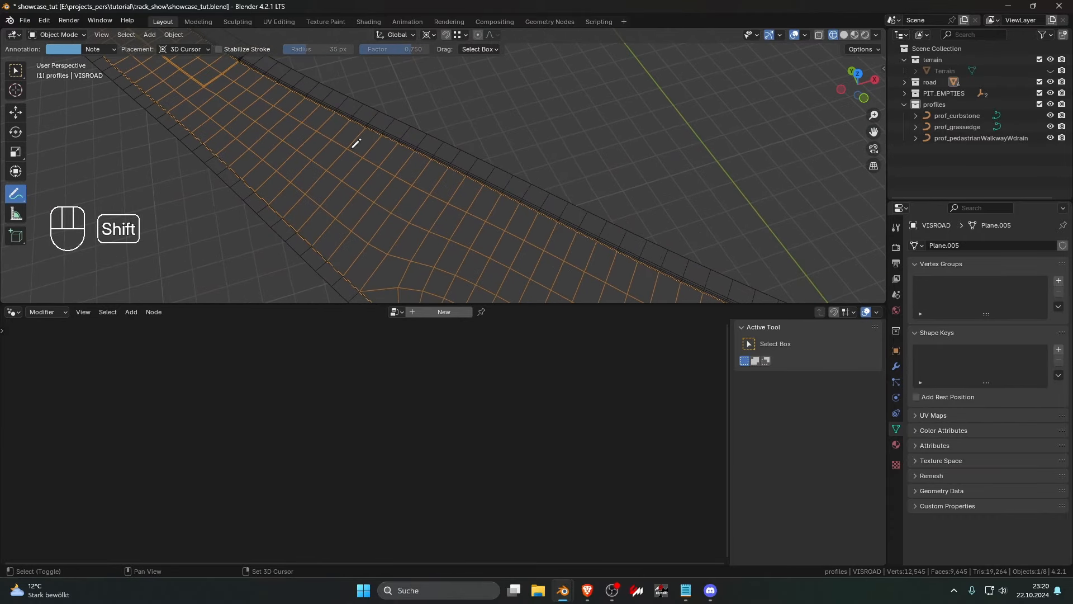
pyautogui.keyDown('shift'); pyautogui.moveTo(353, 147); pyautogui.dragTo(462, 221, button='middle'); pyautogui.keyUp('shift')
pyautogui.scroll(3, 423, 174)
pyautogui.moveTo(378, 135); pyautogui.dragTo(392, 152)
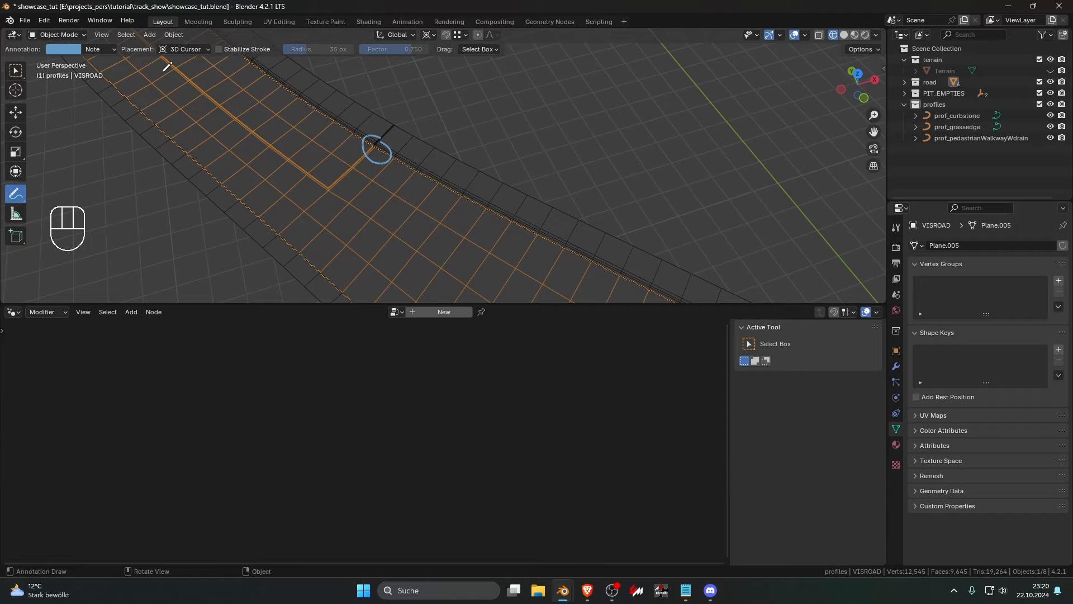
# Frame the selected corner vertices in Edit Mode, then annotate the crossing profile lines with two intersecting strokes in Object Mode
pyautogui.press('Tab')
pyautogui.press('KP_Decimal')
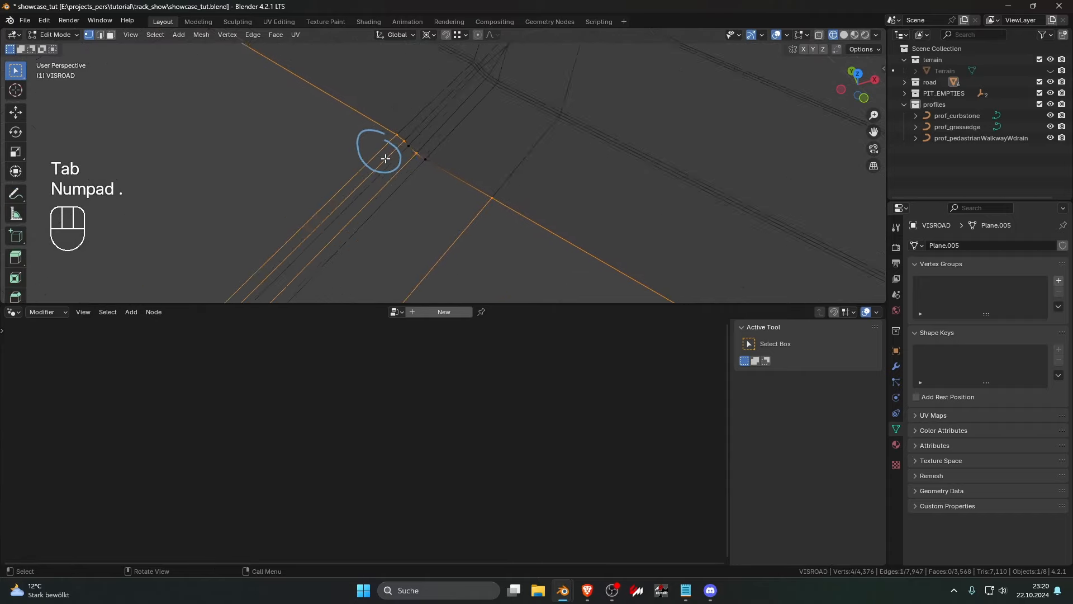
pyautogui.scroll(-3, 385, 159)
pyautogui.moveTo(385, 159); pyautogui.dragTo(441, 115, button='middle')
pyautogui.scroll(6, 447, 120)
pyautogui.press('Tab')
pyautogui.scroll(-4, 459, 137)
pyautogui.keyDown('shift'); pyautogui.moveTo(448, 155); pyautogui.dragTo(410, 234, button='middle'); pyautogui.keyUp('shift')
pyautogui.moveTo(372, 257); pyautogui.dragTo(443, 122)
pyautogui.moveTo(400, 269); pyautogui.dragTo(420, 113)
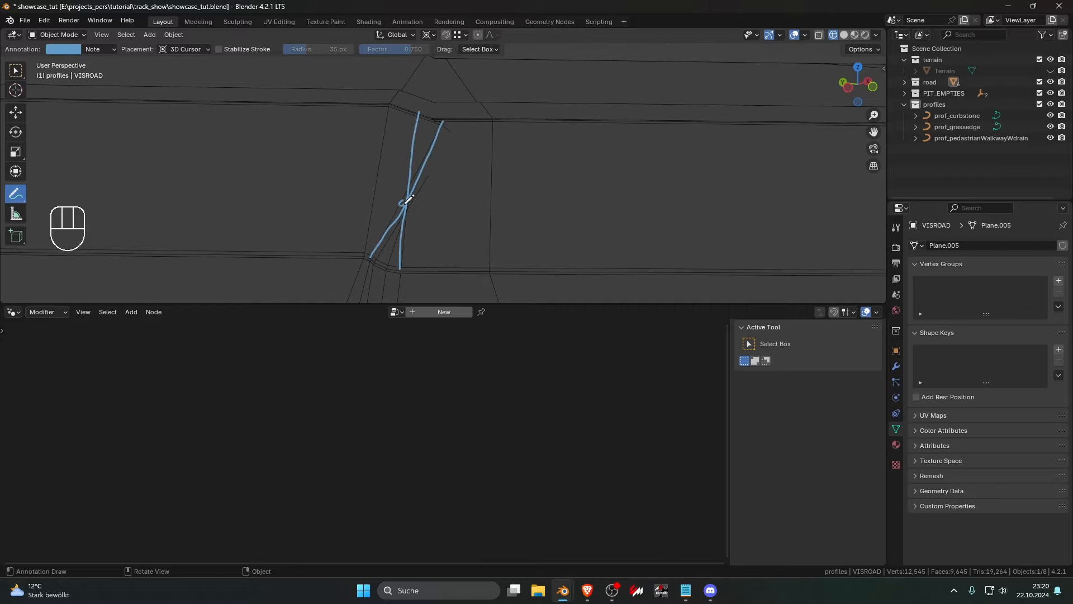
pyautogui.moveTo(420, 144)
pyautogui.mouseDown(button='middle')
pyautogui.moveTo(430, 131)
pyautogui.moveTo(427, 159)
pyautogui.mouseUp(button='middle')
pyautogui.press('Tab')
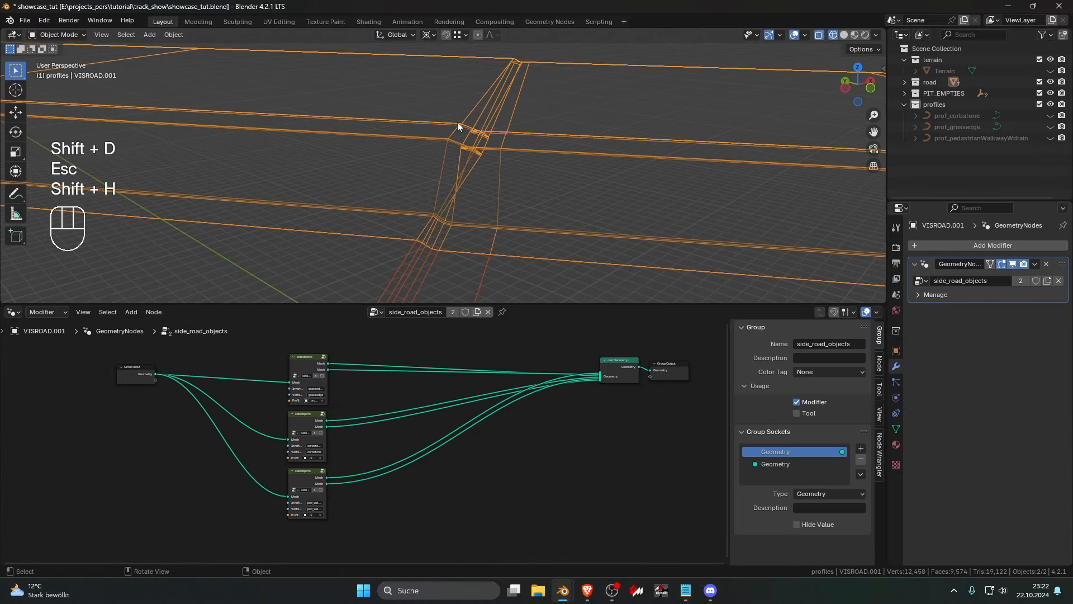
# Apply the GeometryNodes modifier on VISROAD.001 and open the mesh in Edit Mode
pyautogui.click(457, 122)
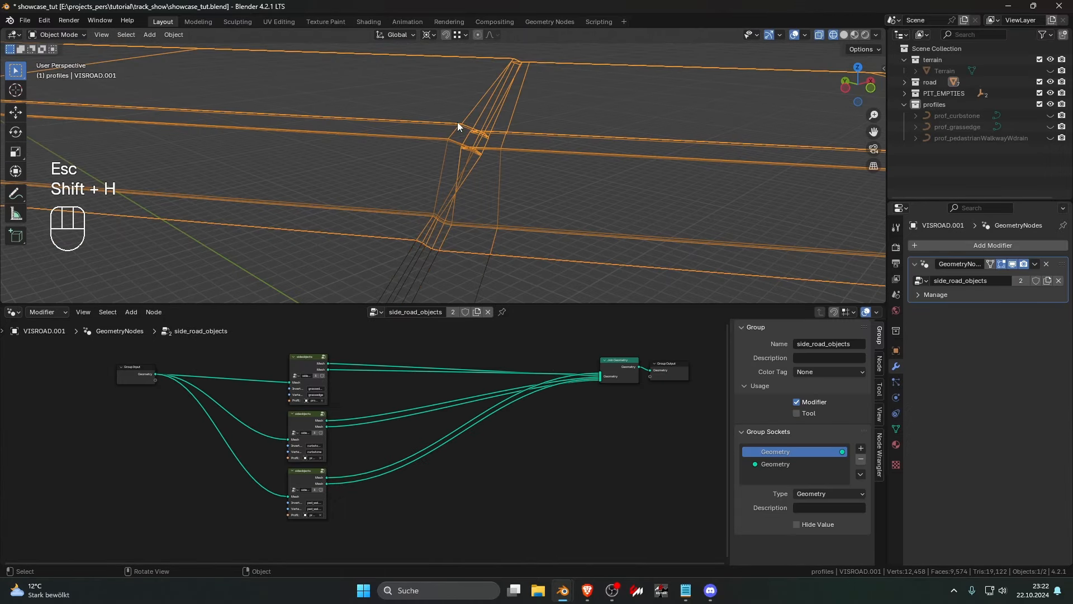
pyautogui.click(1035, 264)
pyautogui.click(1036, 274)
pyautogui.press('Tab')
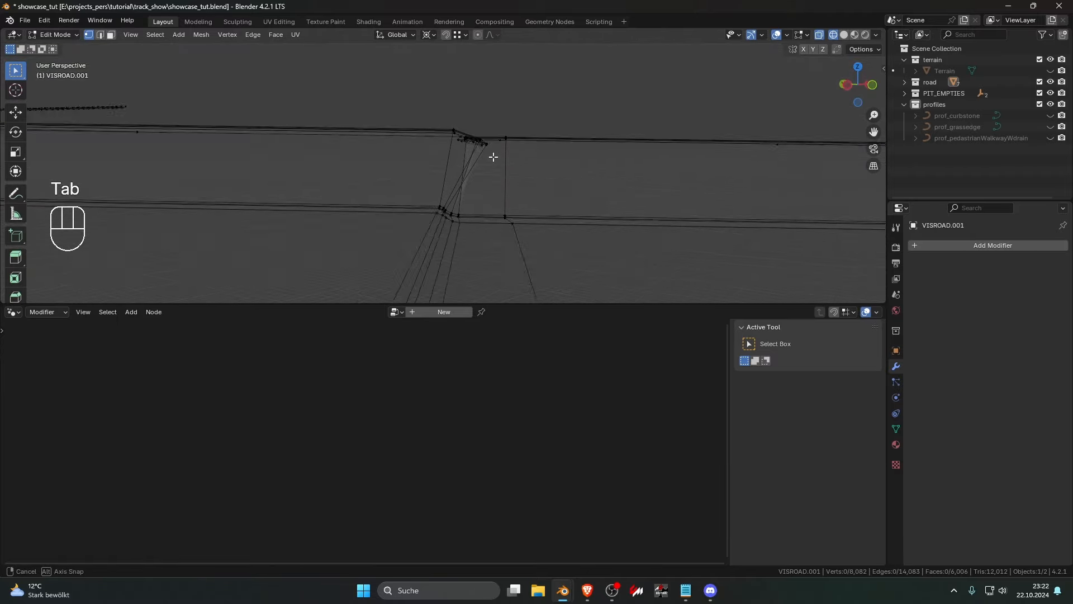
# Box-select the overlapping profile vertices at the corner and try to slide them along their edges
pyautogui.moveTo(493, 157); pyautogui.dragTo(492, 160, button='middle')
pyautogui.scroll(5, 490, 167)
pyautogui.keyDown('shift'); pyautogui.moveTo(482, 217); pyautogui.dragTo(357, 252, button='middle'); pyautogui.keyUp('shift')
pyautogui.moveTo(357, 200); pyautogui.dragTo(384, 120, button='middle')
pyautogui.moveTo(385, 89); pyautogui.dragTo(470, 253)
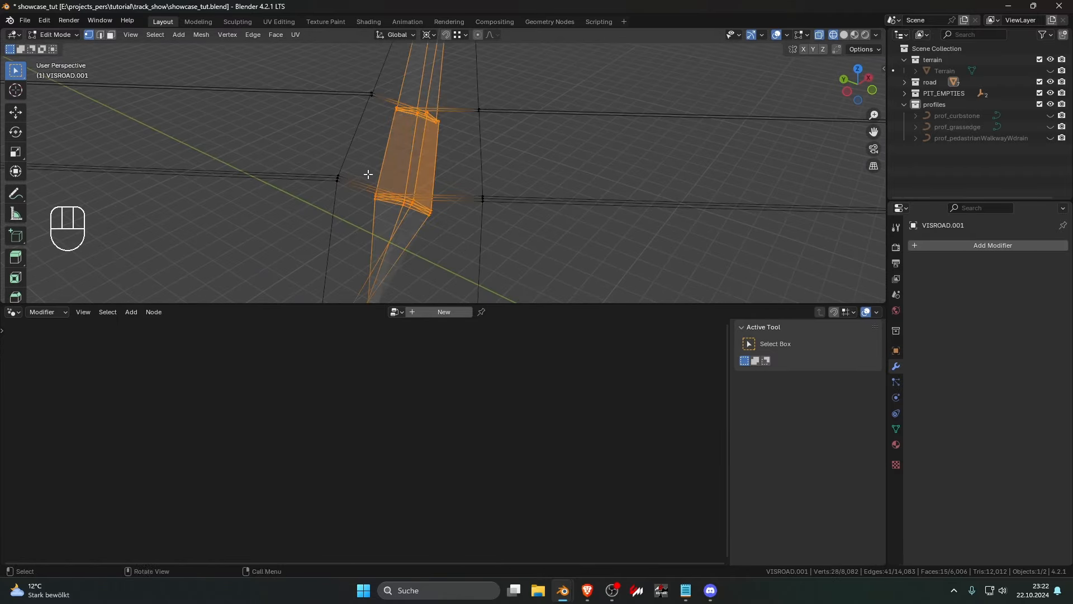
pyautogui.press('g')
pyautogui.press('g')
pyautogui.press('Escape')
# Vertex-slide the outermost crossed vertex at the lowest profile row of the corner across to the opposite side
pyautogui.moveTo(364, 159); pyautogui.dragTo(456, 169, button='middle')
pyautogui.scroll(6, 455, 169)
pyautogui.moveTo(441, 120); pyautogui.dragTo(474, 158)
pyautogui.press('KP_Decimal')
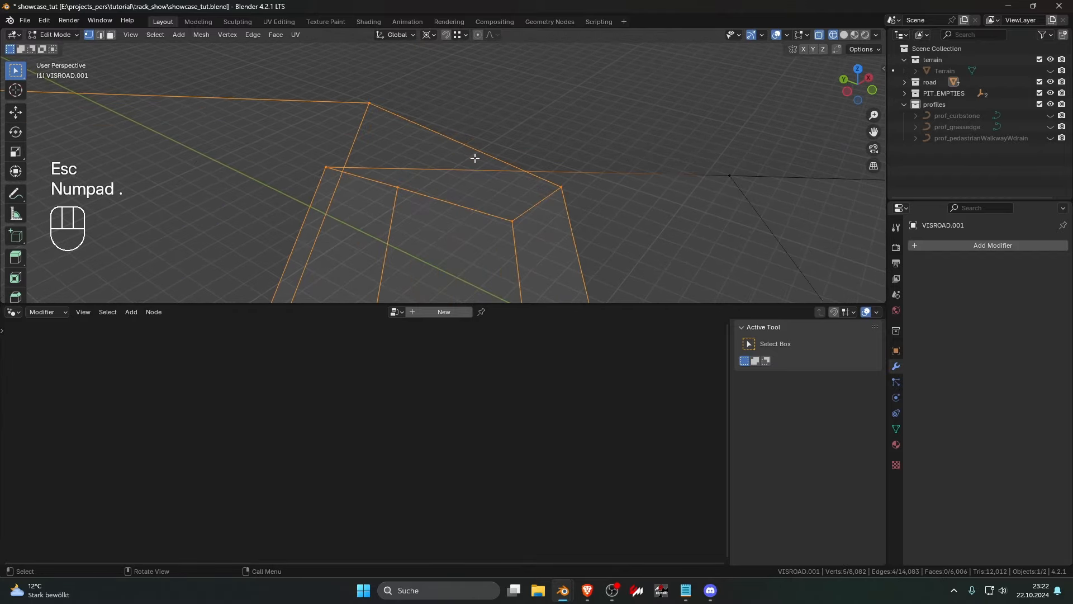
pyautogui.scroll(-10, 499, 160)
pyautogui.moveTo(496, 161); pyautogui.dragTo(266, 143, button='middle')
pyautogui.scroll(9, 295, 148)
pyautogui.click(417, 199)
pyautogui.scroll(-5, 414, 180)
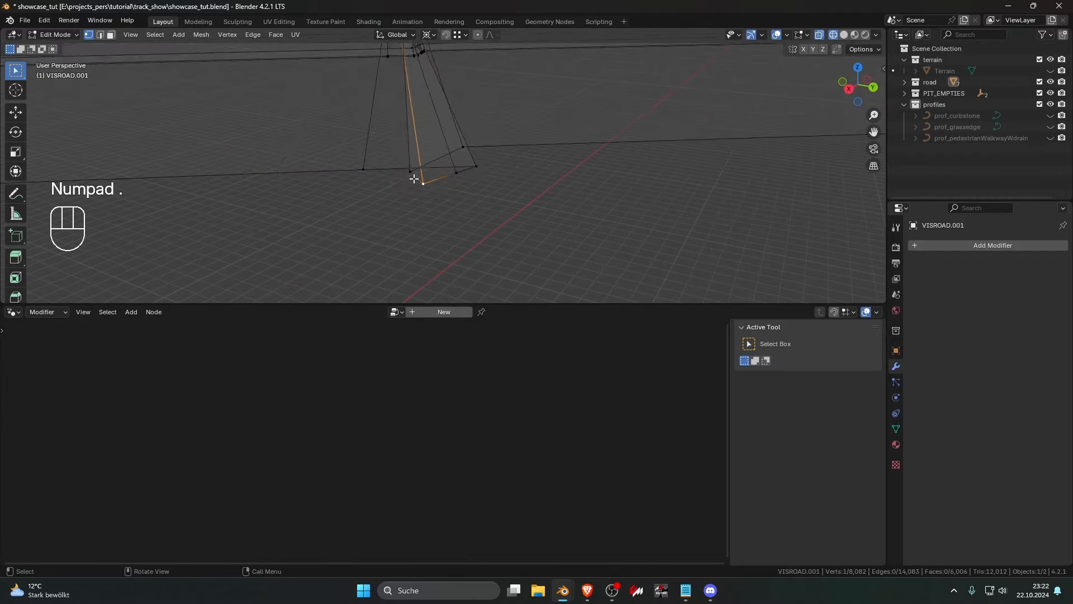
pyautogui.moveTo(413, 179); pyautogui.dragTo(482, 132, button='middle')
pyautogui.click(476, 166)
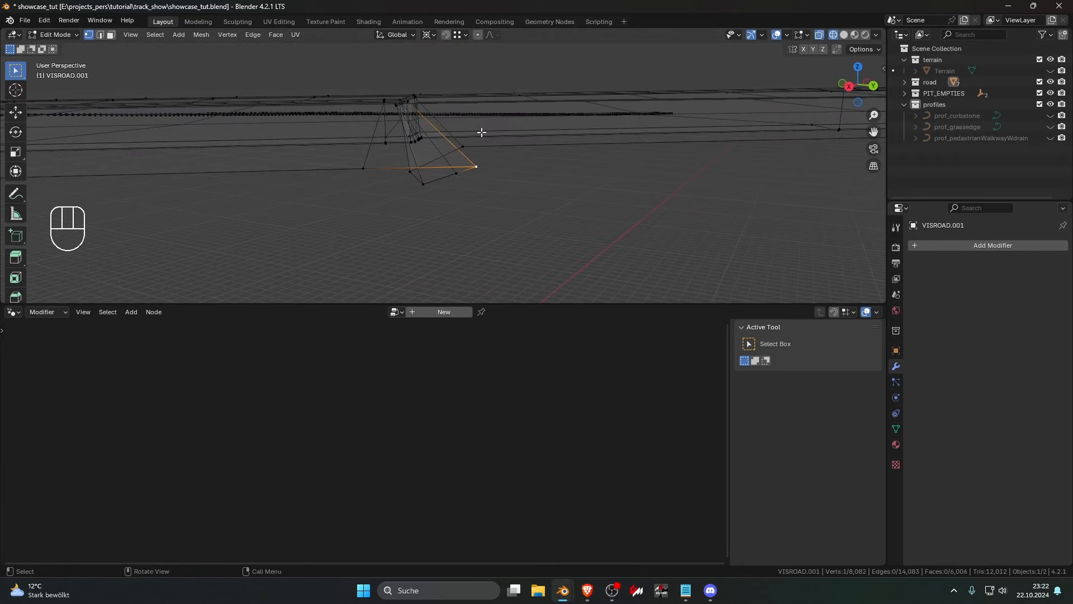
pyautogui.press('g')
pyautogui.press('g')
pyautogui.click(386, 137)
# Vertex-slide the other crossed vertices of the lowest profile row so they follow one another in order along the edge
pyautogui.press('g')
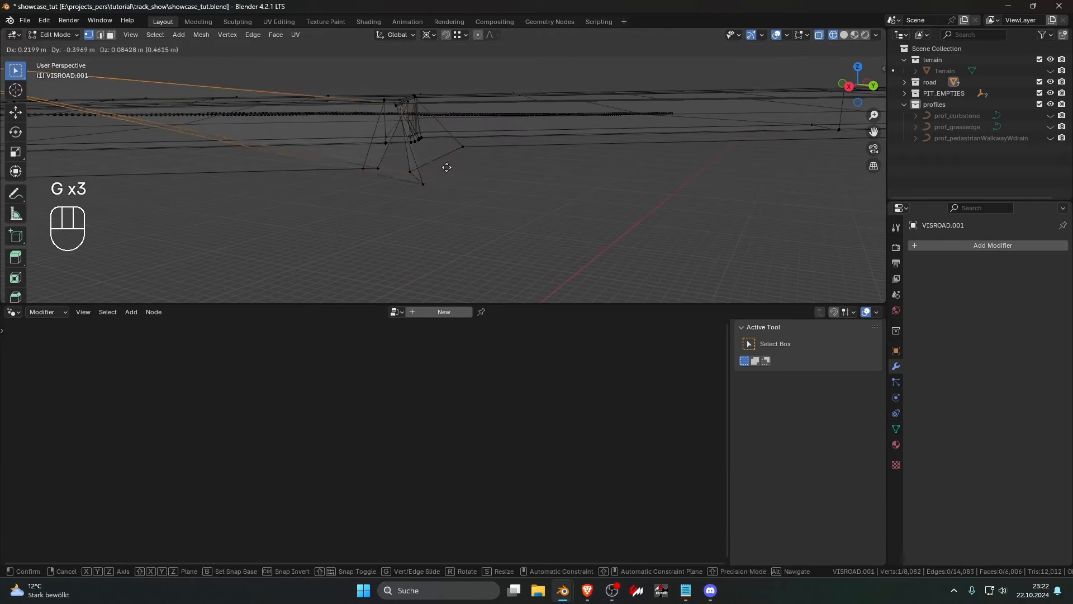
pyautogui.press('g')
pyautogui.click(410, 170)
pyautogui.press('g')
pyautogui.press('g')
pyautogui.click(433, 167)
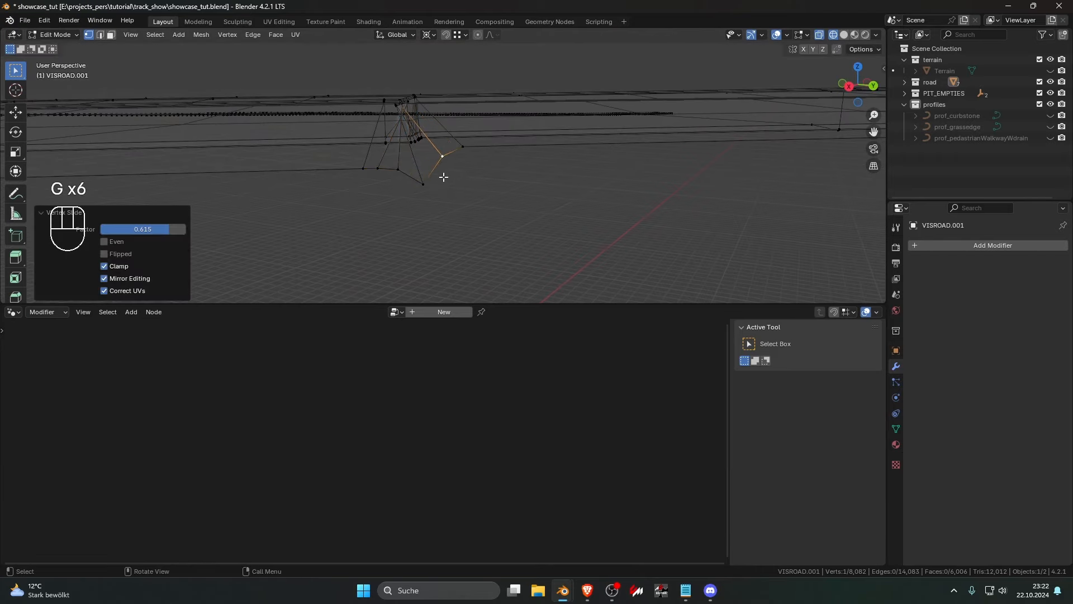
pyautogui.press('g')
pyautogui.press('g')
pyautogui.click(471, 148)
pyautogui.press('g')
pyautogui.press('g')
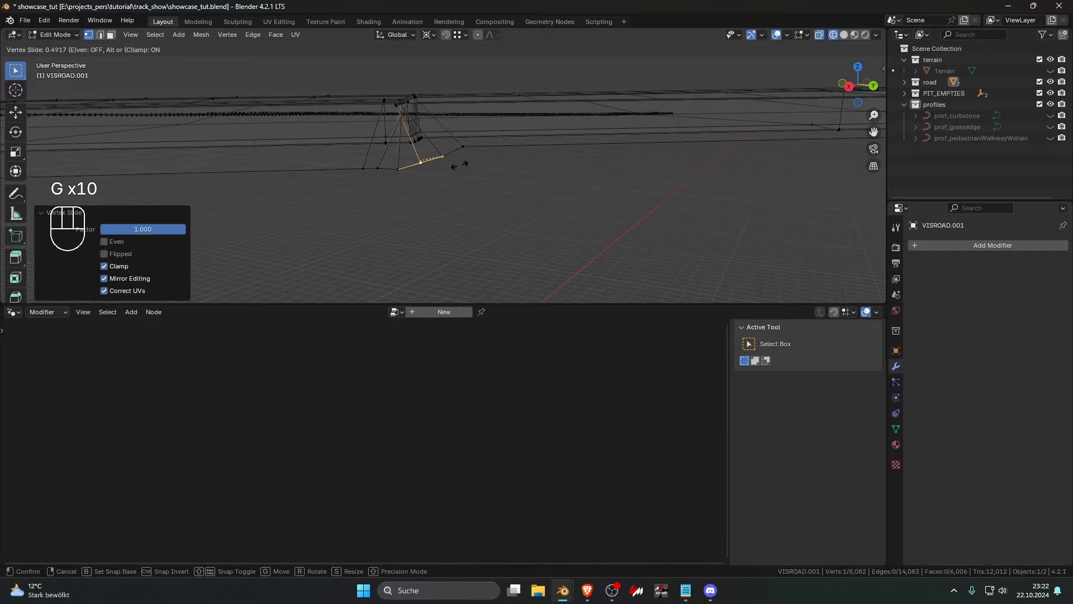
pyautogui.click(455, 164)
# Box-select the four crossed vertices at the neighbouring profile row and slide them across to the opposite side by about 0.81
pyautogui.moveTo(454, 164); pyautogui.dragTo(559, 199, button='middle')
pyautogui.scroll(-3, 525, 218)
pyautogui.moveTo(567, 172); pyautogui.dragTo(613, 208)
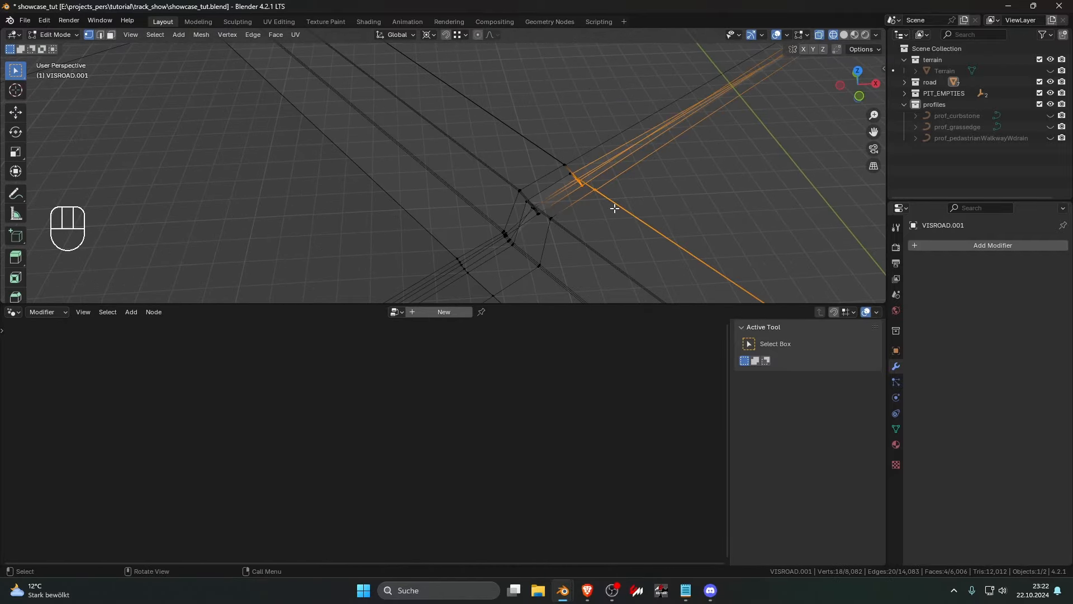
pyautogui.press('KP_Decimal')
pyautogui.click(453, 174)
pyautogui.moveTo(453, 174); pyautogui.dragTo(537, 217, button='middle')
pyautogui.moveTo(552, 145); pyautogui.dragTo(565, 196)
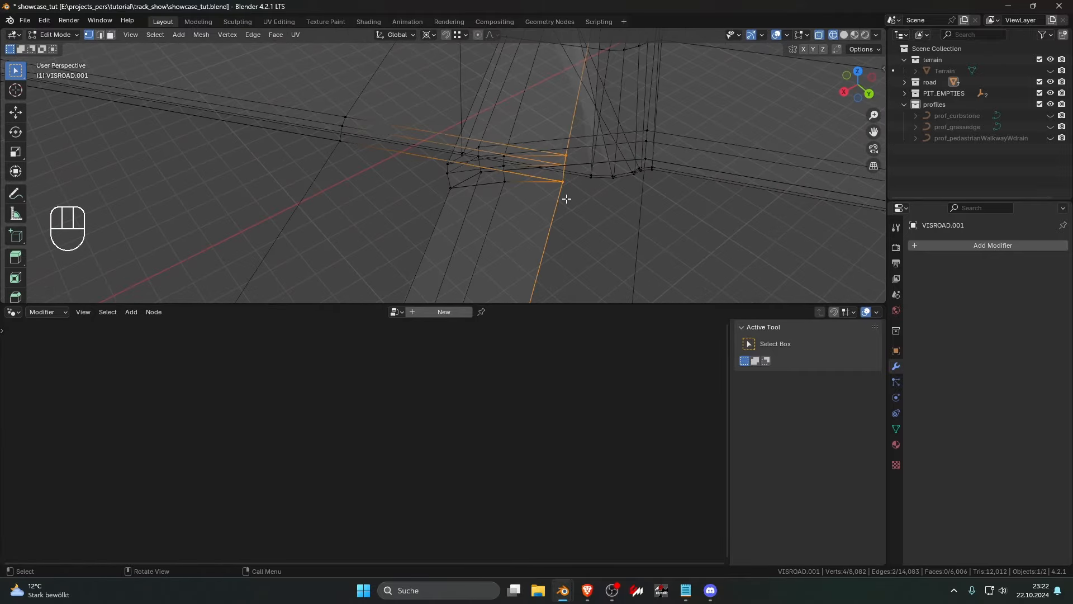
pyautogui.press('g')
pyautogui.press('g')
pyautogui.press('g')
pyautogui.press('Escape')
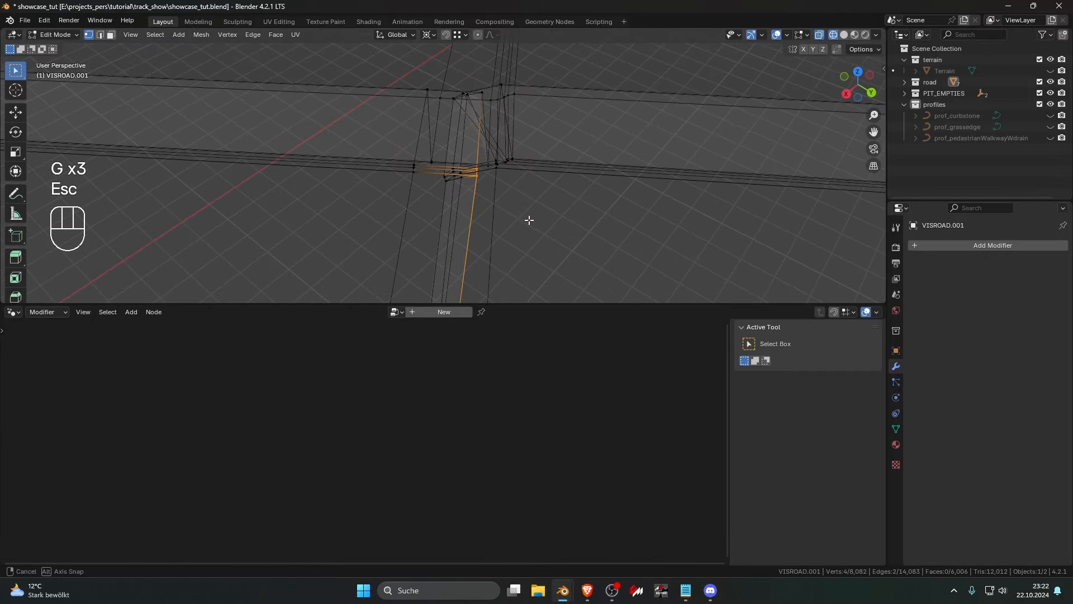
pyautogui.press('g')
pyautogui.press('g')
pyautogui.click(479, 206)
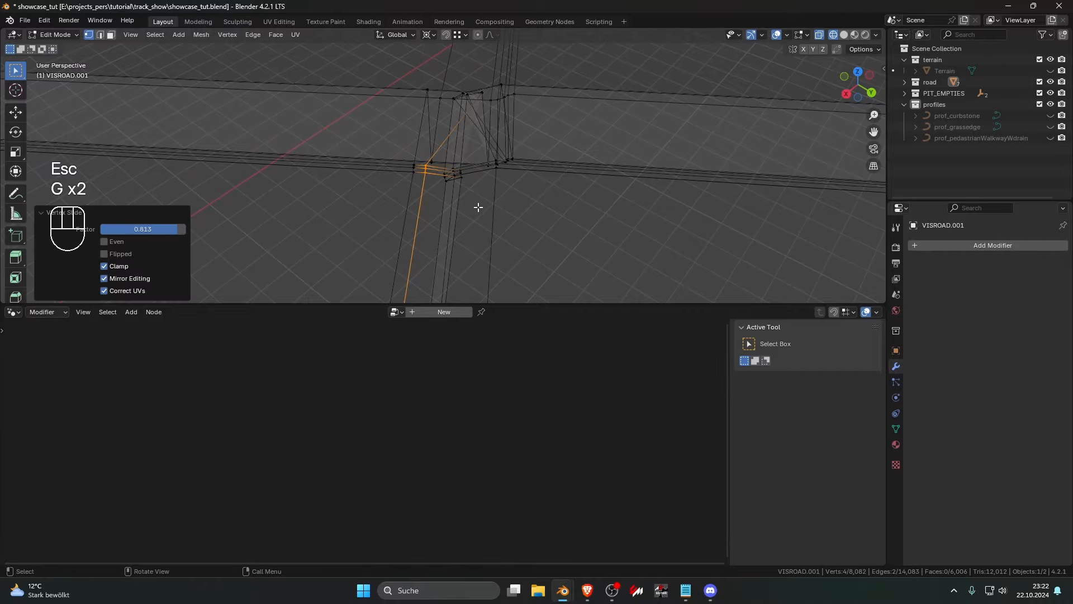
# Box-select the three matching crossed vertices higher up the profile and slide them to the same side
pyautogui.scroll(3, 476, 218)
pyautogui.moveTo(495, 172); pyautogui.dragTo(509, 189)
pyautogui.press('g')
pyautogui.press('g')
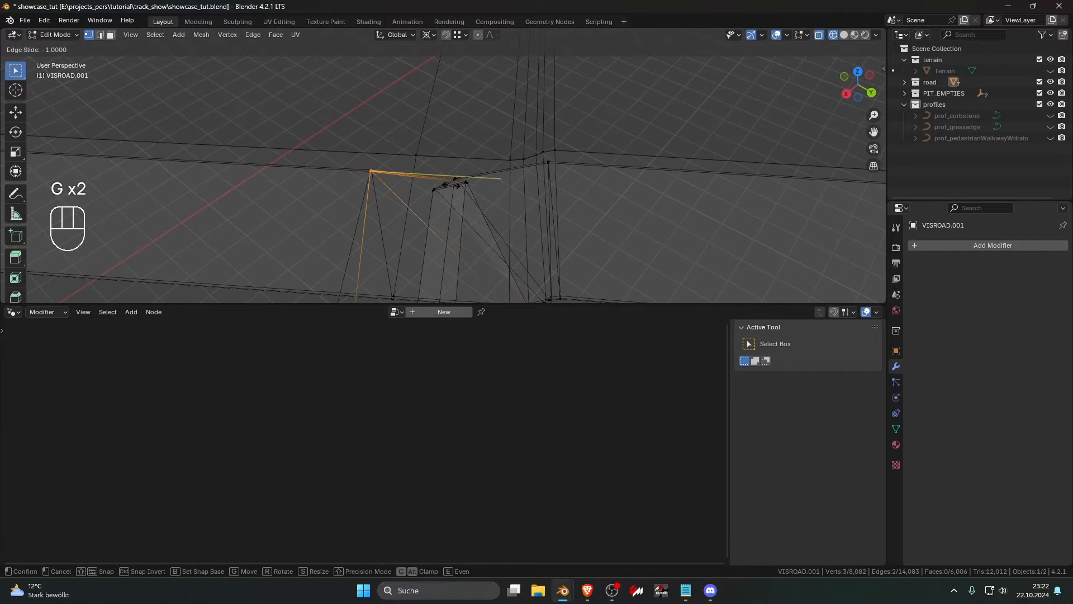
pyautogui.click(463, 216)
# Select the next seven crossed vertices across both profile rows and slide them together toward the already moved ones
pyautogui.keyDown('shift'); pyautogui.moveTo(464, 223); pyautogui.dragTo(449, 182, button='middle'); pyautogui.keyUp('shift')
pyautogui.scroll(-5, 467, 201)
pyautogui.moveTo(439, 161); pyautogui.dragTo(451, 190)
pyautogui.keyDown('shift'); pyautogui.moveTo(451, 238); pyautogui.dragTo(455, 172, button='middle'); pyautogui.keyUp('shift')
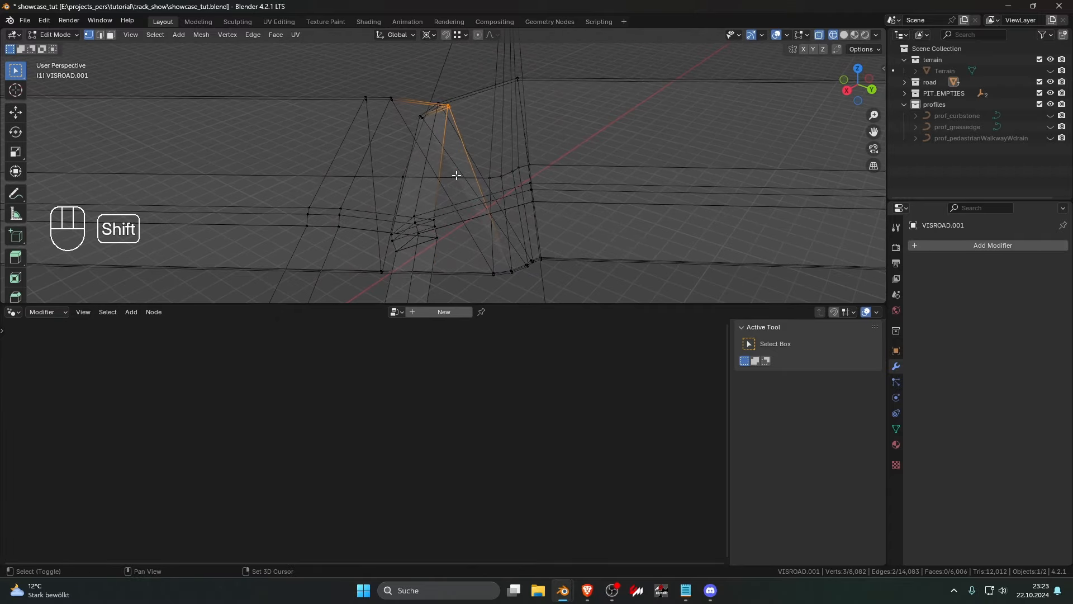
pyautogui.keyDown('shift'); pyautogui.moveTo(425, 210); pyautogui.dragTo(440, 249); pyautogui.keyUp('shift')
pyautogui.press('g')
pyautogui.press('g')
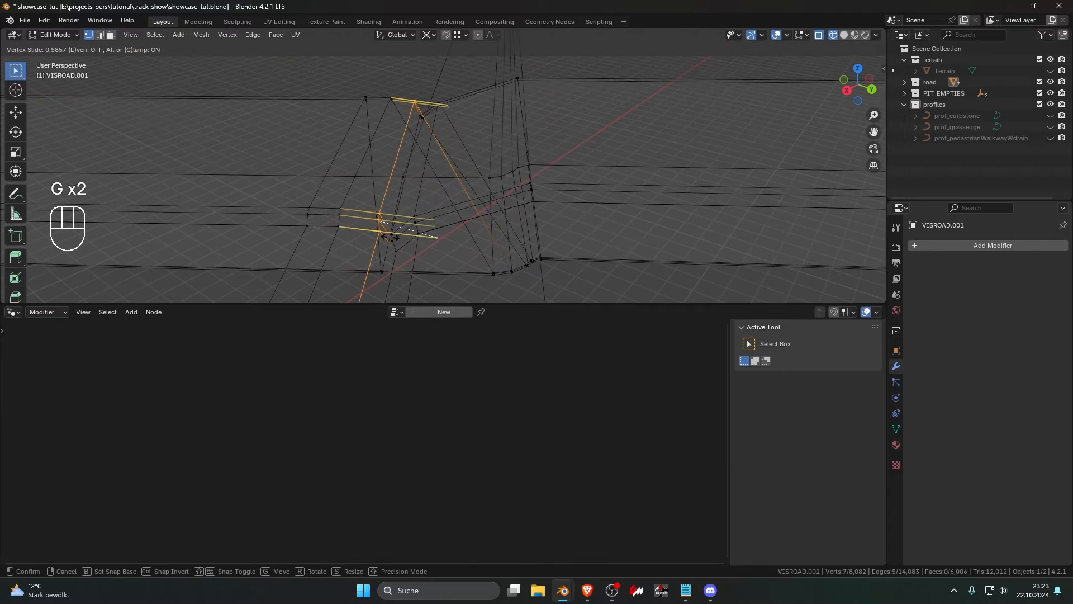
pyautogui.click(391, 238)
# Slide the following set of seven vertices across both profile rows to the far side of the corner
pyautogui.press('g')
pyautogui.press('g')
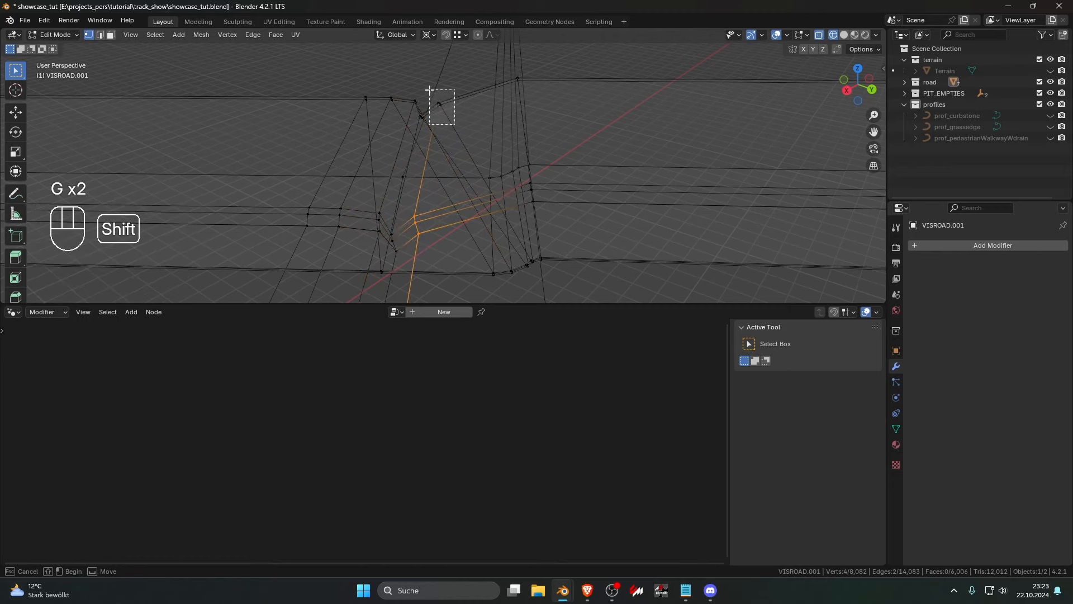
pyautogui.click(490, 83)
# Select the last seven crossed vertices, try sliding them to the far side of the corner and undo it
pyautogui.moveTo(410, 266); pyautogui.dragTo(387, 227)
pyautogui.keyDown('shift'); pyautogui.moveTo(432, 133); pyautogui.dragTo(418, 107); pyautogui.keyUp('shift')
pyautogui.press('g')
pyautogui.press('g')
pyautogui.click(567, 85)
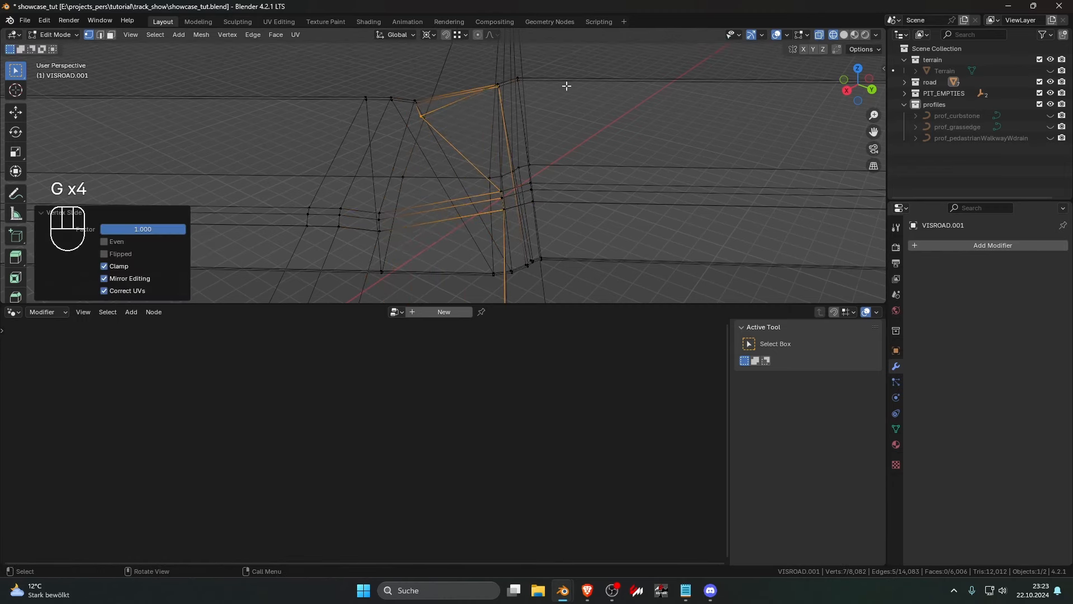
pyautogui.hotkey('ctrl', 'z')
# Try sliding the same seven vertices back toward the near side of the corner, then undo the slide
pyautogui.press('g')
pyautogui.press('g')
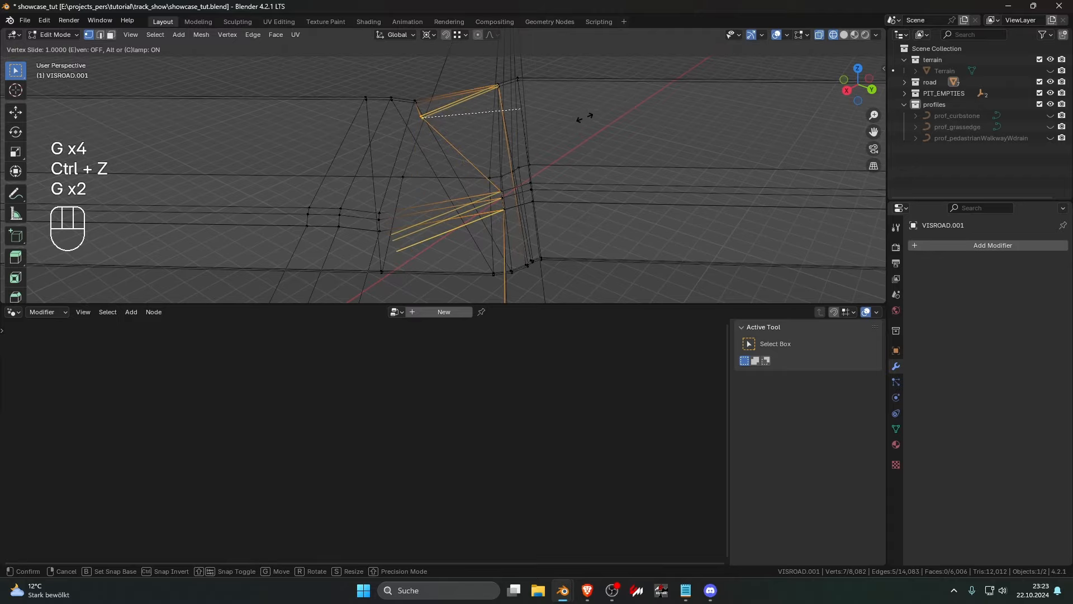
pyautogui.click(360, 107)
pyautogui.press('g')
pyautogui.press('g')
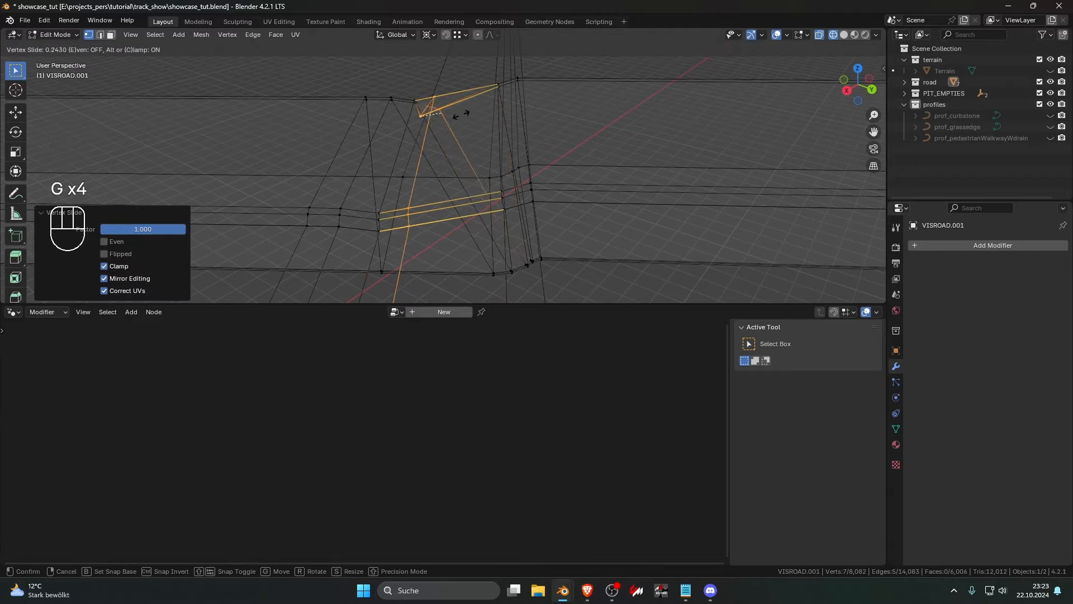
pyautogui.press('Escape')
pyautogui.hotkey('ctrl', 'z')
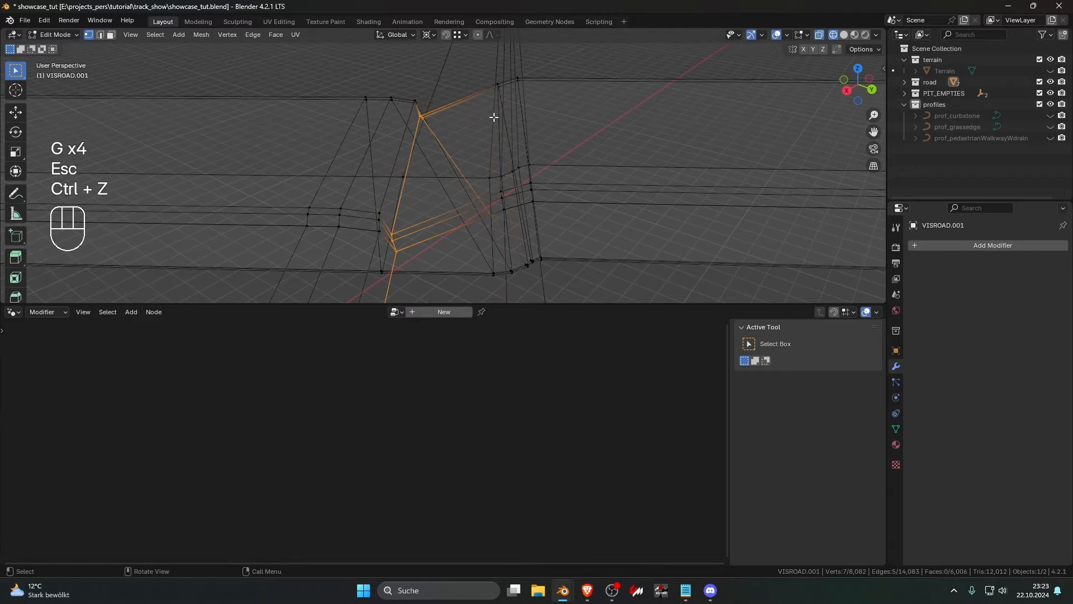
# Select the three crossed vertices in one profile row at the corner and slide them back along their edges to uncross them
pyautogui.moveTo(494, 112); pyautogui.dragTo(449, 210, button='middle')
pyautogui.moveTo(449, 210); pyautogui.dragTo(506, 235, button='middle')
pyautogui.click(546, 233)
pyautogui.moveTo(526, 222); pyautogui.dragTo(576, 271)
pyautogui.press('g')
pyautogui.press('g')
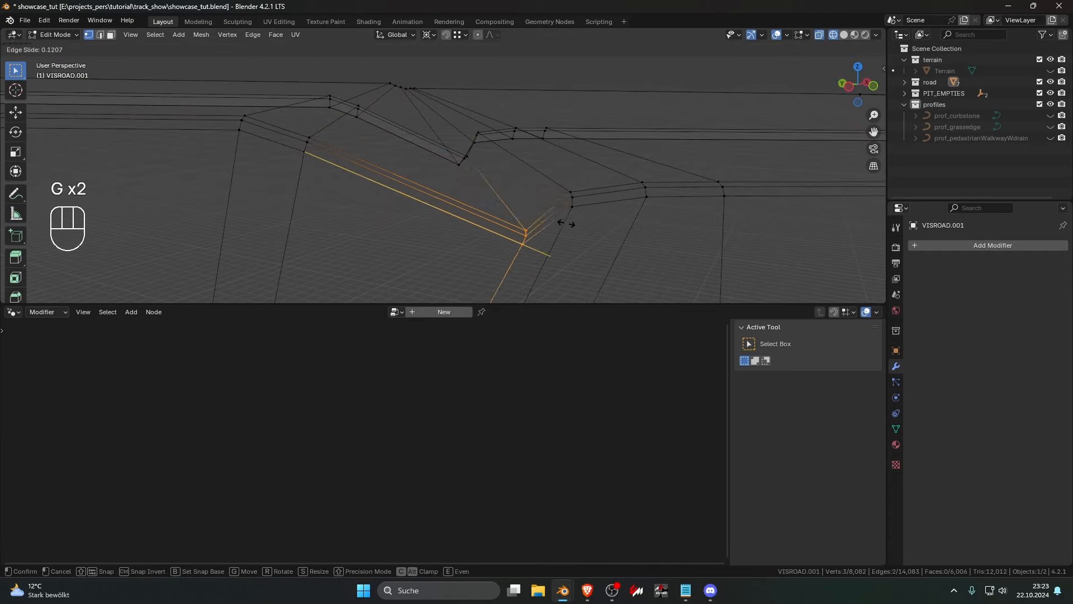
pyautogui.click(454, 154)
# Select the remaining crossed vertices in the opposite profile row pair by pair and slide them along their edges toward the already moved ones
pyautogui.click(461, 158)
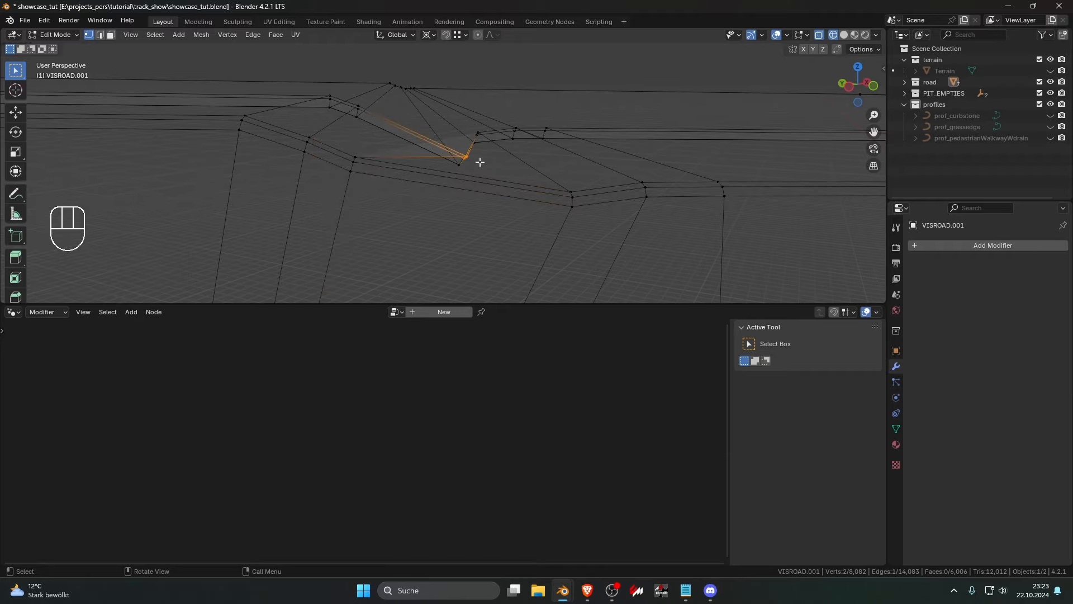
pyautogui.press('g')
pyautogui.press('g')
pyautogui.click(463, 168)
pyautogui.press('g')
pyautogui.press('g')
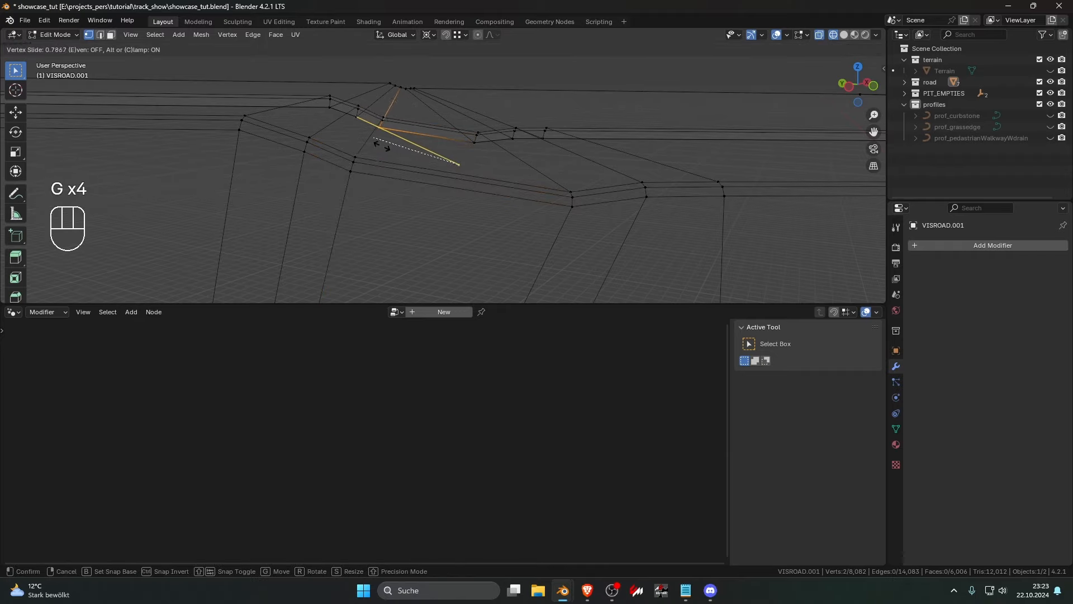
pyautogui.click(408, 152)
# Leave Edit Mode, deselect the side strip mesh and turn off X-ray display
pyautogui.press('Tab')
pyautogui.moveTo(409, 152); pyautogui.dragTo(509, 112, button='middle')
pyautogui.click(480, 74)
pyautogui.click(824, 34)
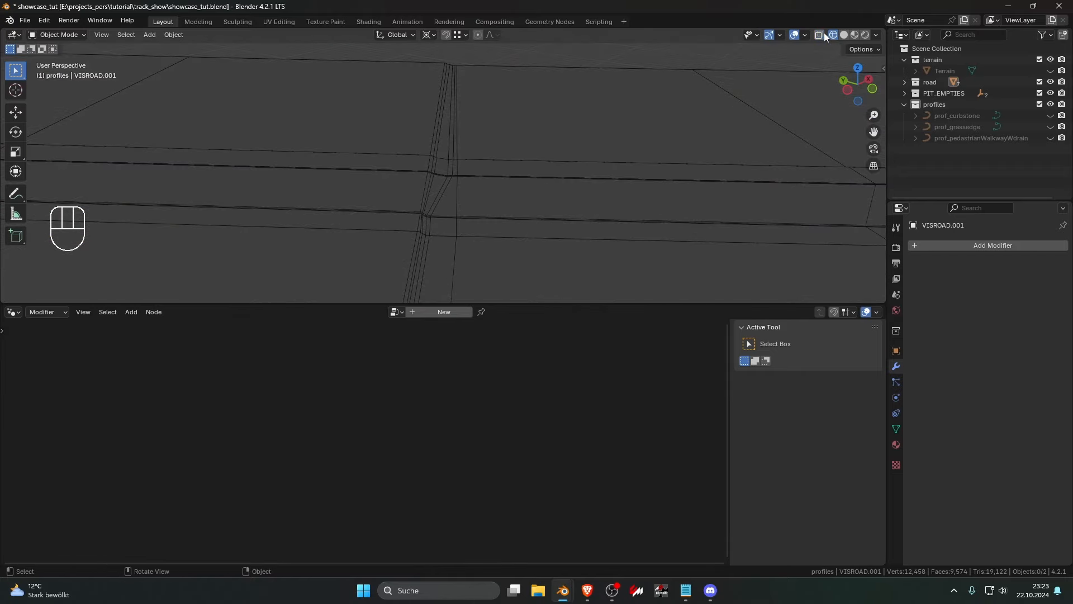
# Examine the swept side strips along the road and through the curve from several angles
pyautogui.moveTo(548, 159); pyautogui.dragTo(515, 156, button='middle')
pyautogui.scroll(-4, 497, 165)
pyautogui.click(456, 148)
pyautogui.click(501, 153)
pyautogui.click(466, 158)
pyautogui.click(505, 164)
pyautogui.click(483, 175)
pyautogui.click(443, 169)
pyautogui.click(455, 192)
pyautogui.click(516, 155)
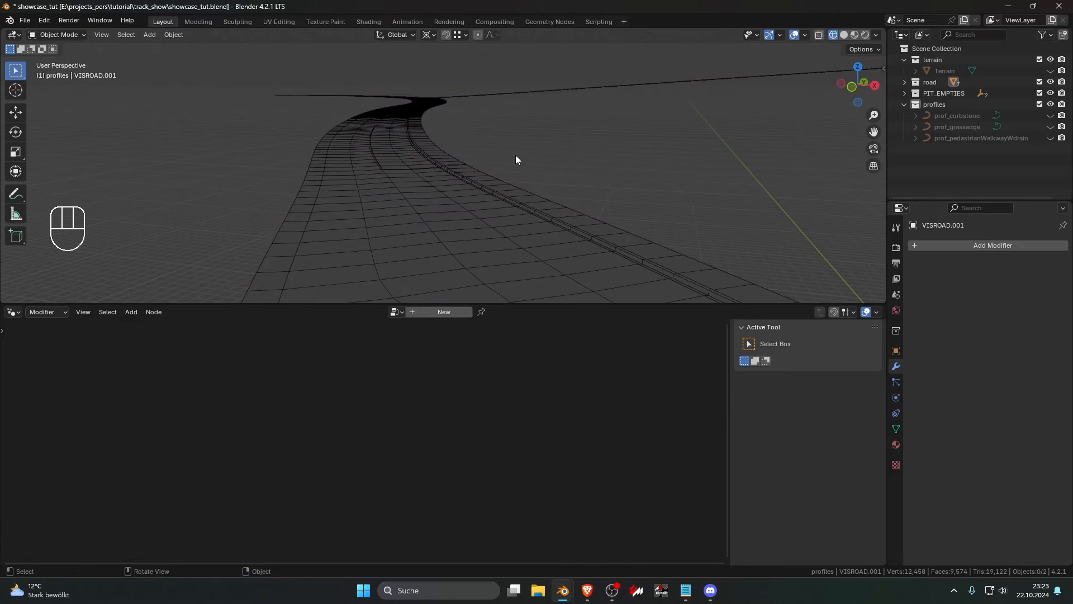
pyautogui.click(494, 177)
pyautogui.click(547, 168)
pyautogui.click(545, 180)
pyautogui.click(545, 179)
pyautogui.moveTo(545, 179); pyautogui.dragTo(421, 149, button='middle')
pyautogui.scroll(7, 483, 219)
pyautogui.scroll(-6, 425, 148)
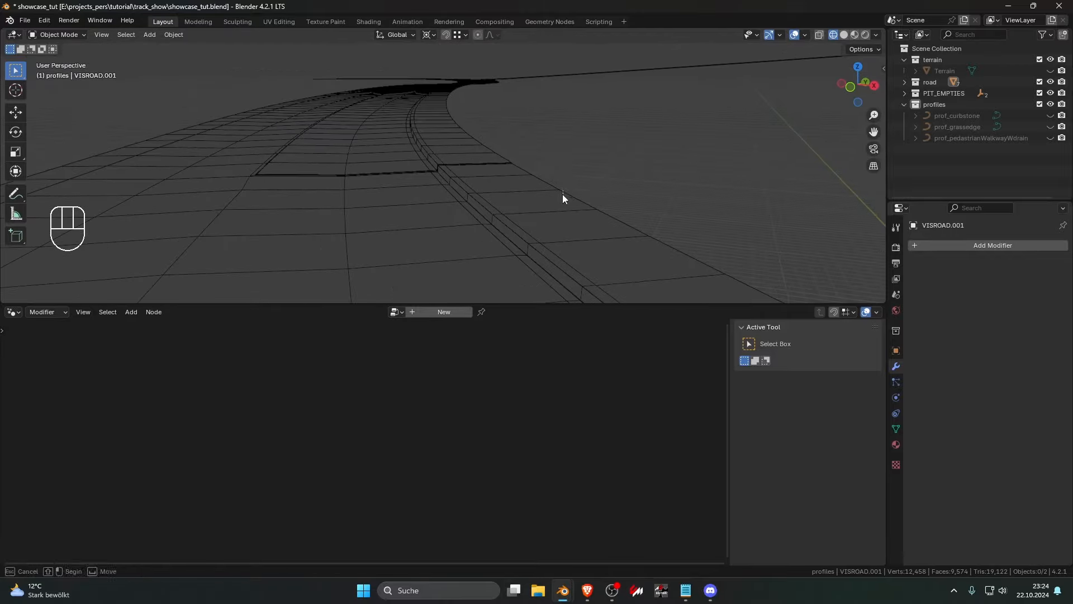
pyautogui.moveTo(603, 182); pyautogui.dragTo(317, 191, button='middle')
# Compare the side strips with the road mesh along both road edges by selecting each object
pyautogui.click(390, 190)
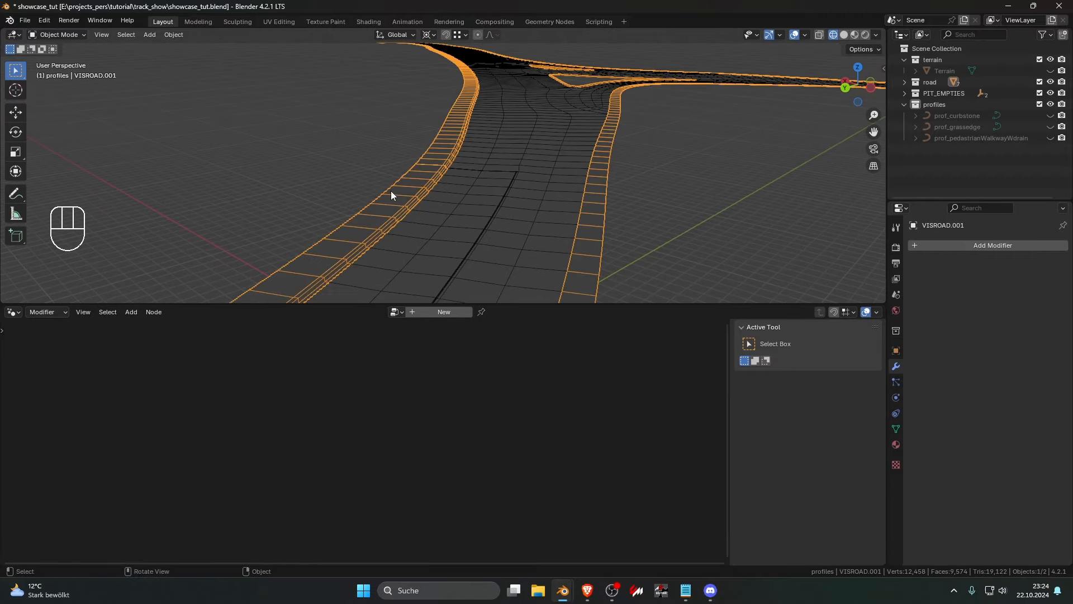
pyautogui.click(618, 204)
pyautogui.click(601, 206)
pyautogui.click(621, 205)
pyautogui.click(598, 207)
pyautogui.click(538, 180)
pyautogui.click(619, 181)
pyautogui.click(609, 185)
pyautogui.click(598, 174)
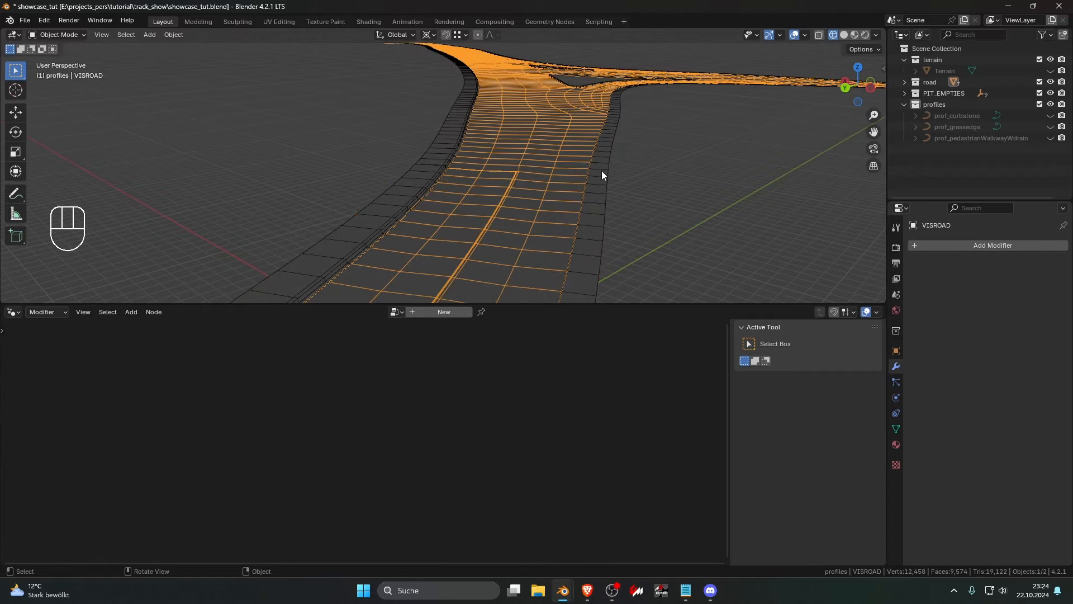
pyautogui.click(602, 171)
pyautogui.click(632, 181)
pyautogui.moveTo(632, 181); pyautogui.dragTo(443, 176, button='middle')
pyautogui.click(494, 169)
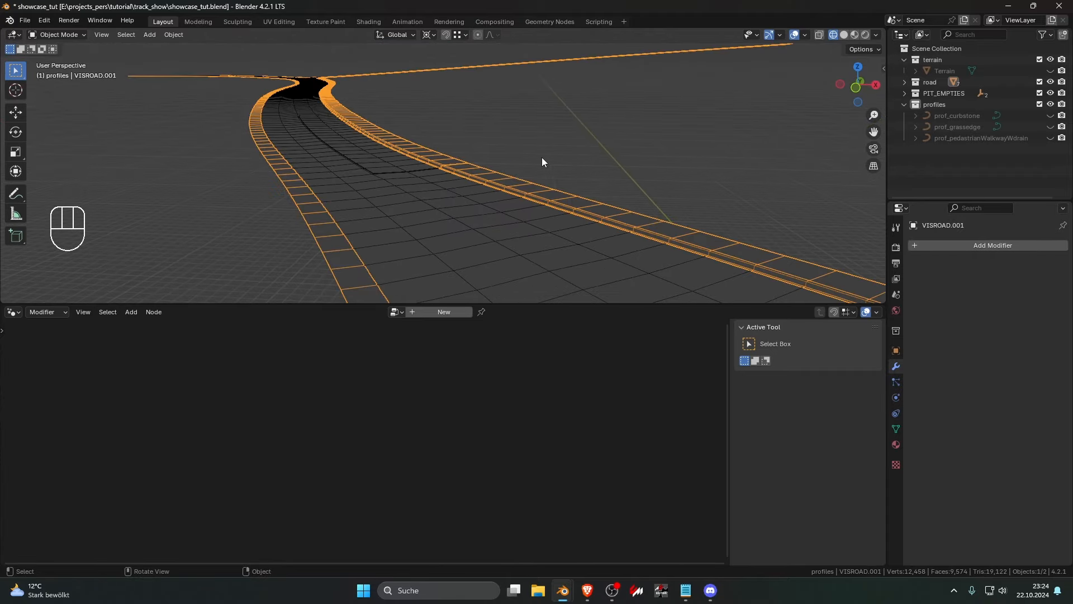
pyautogui.click(542, 159)
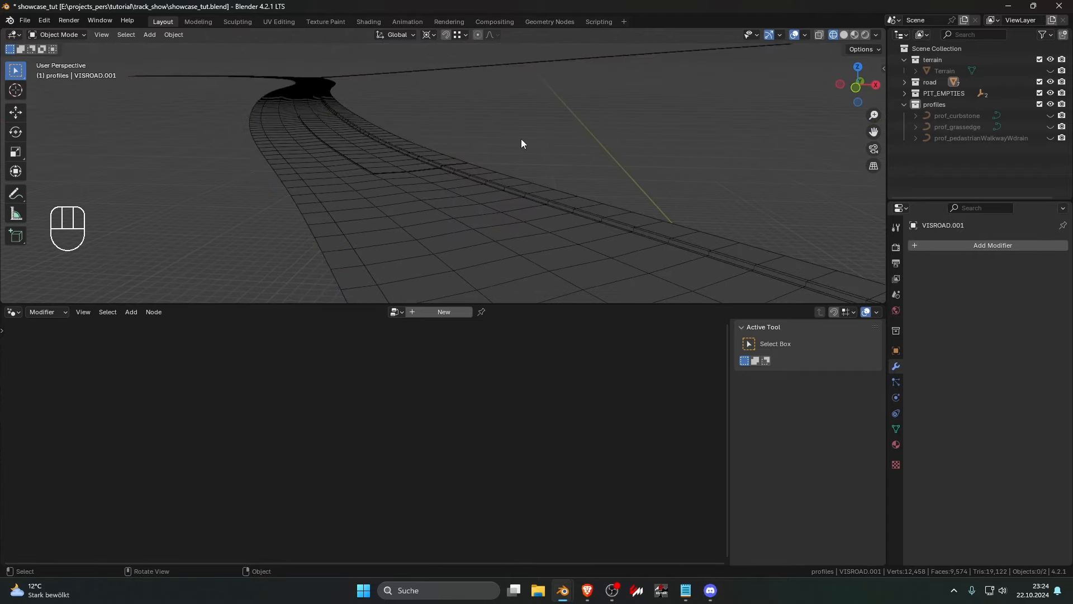
pyautogui.scroll(-1, 521, 143)
# Delete the converted side strip object VISROAD.001, reveal all hidden objects and hide the Terrain again
pyautogui.click(488, 226)
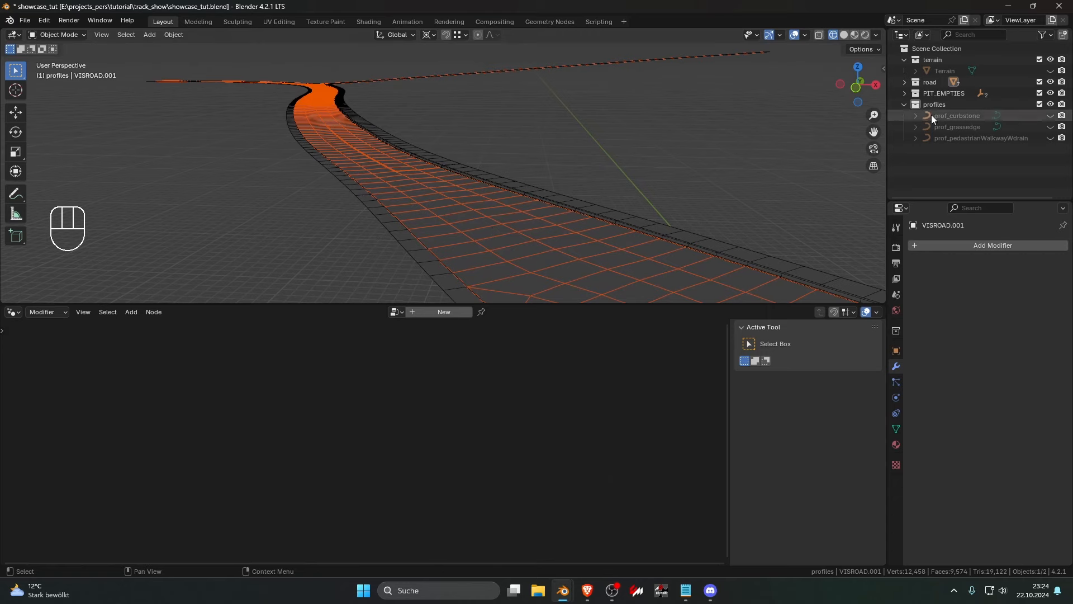
pyautogui.click(633, 220)
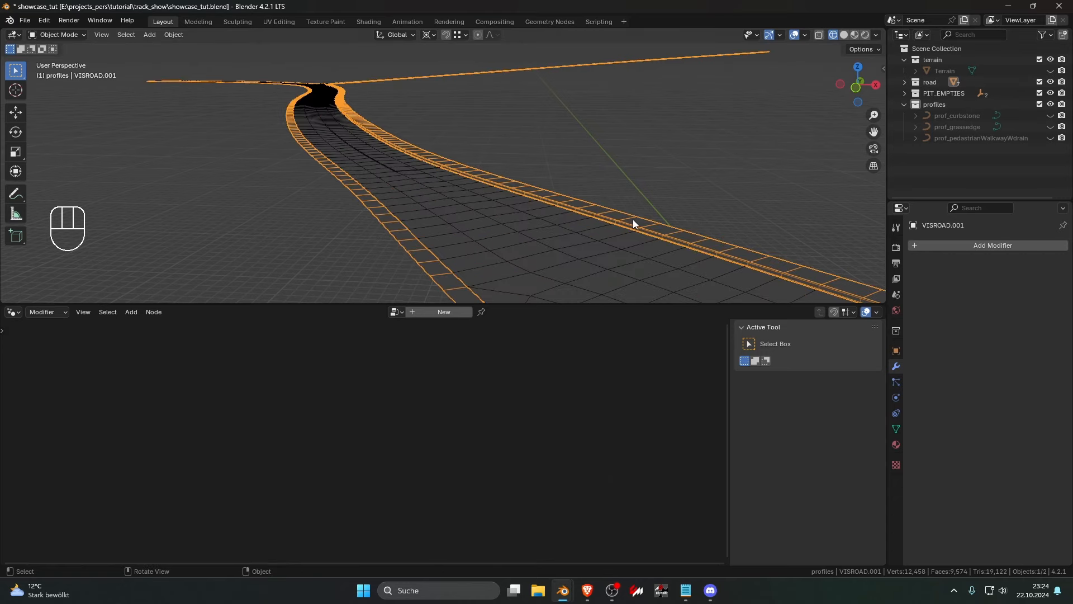
pyautogui.press('Delete')
pyautogui.hotkey('alt', 'h')
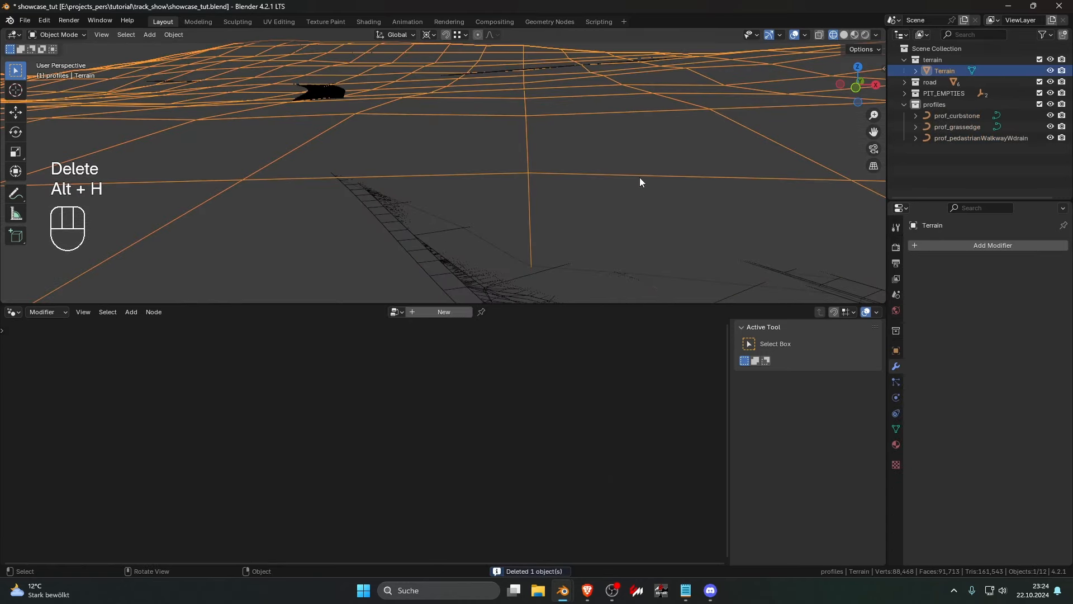
pyautogui.press('h')
# Select the side strip object VISROAD.002 and examine the three sideobjects group nodes in its side_road_objects node tree
pyautogui.click(387, 220)
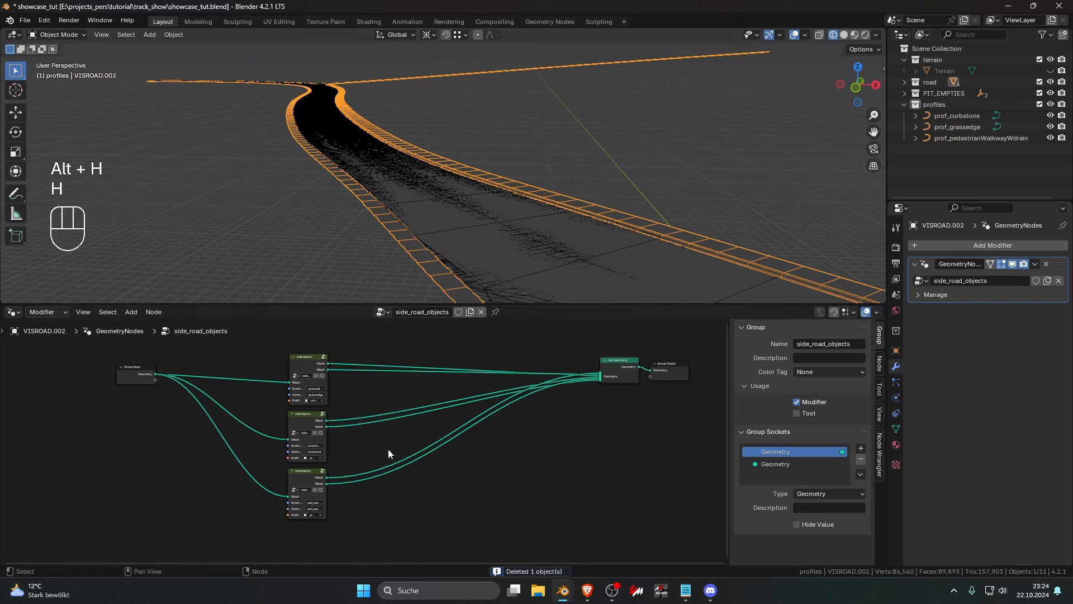
pyautogui.scroll(2, 402, 469)
pyautogui.click(354, 438)
pyautogui.click(348, 364)
pyautogui.click(349, 474)
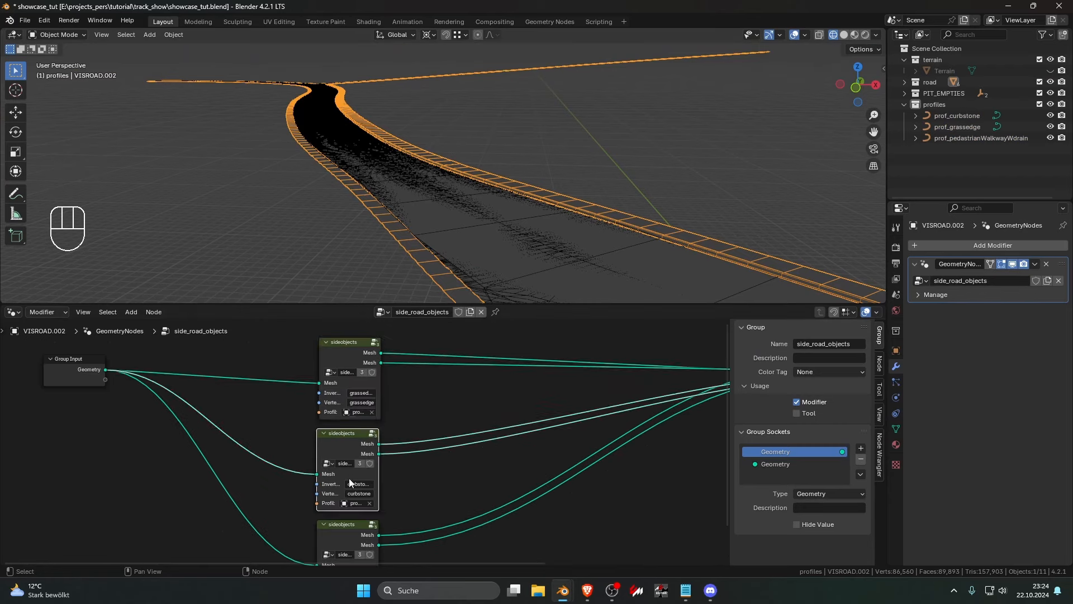
pyautogui.moveTo(349, 509); pyautogui.dragTo(364, 438, button='middle')
pyautogui.click(355, 455)
pyautogui.scroll(-3, 411, 504)
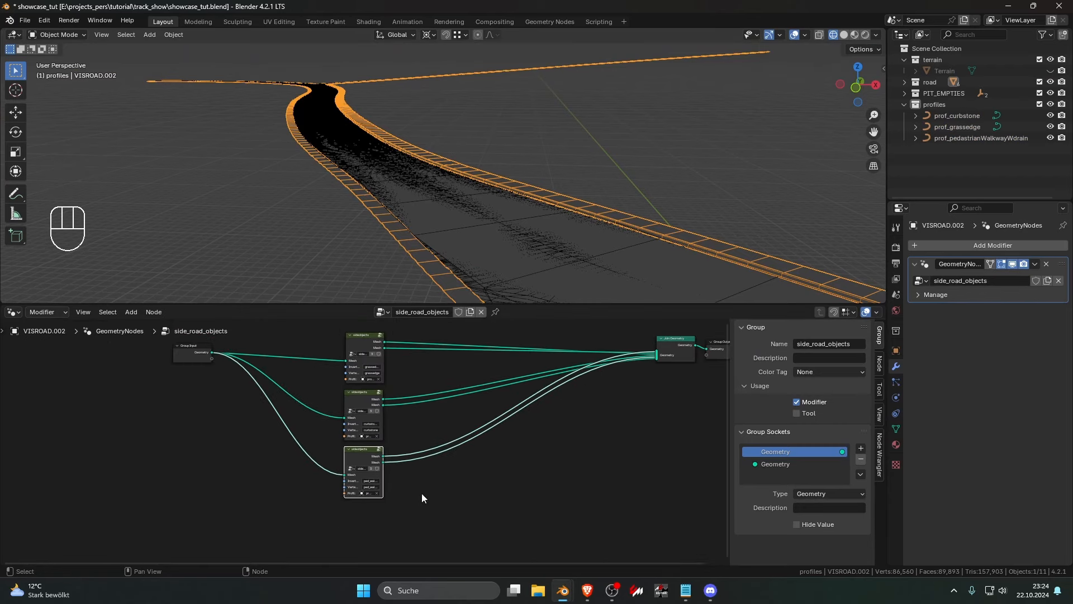
pyautogui.click(422, 493)
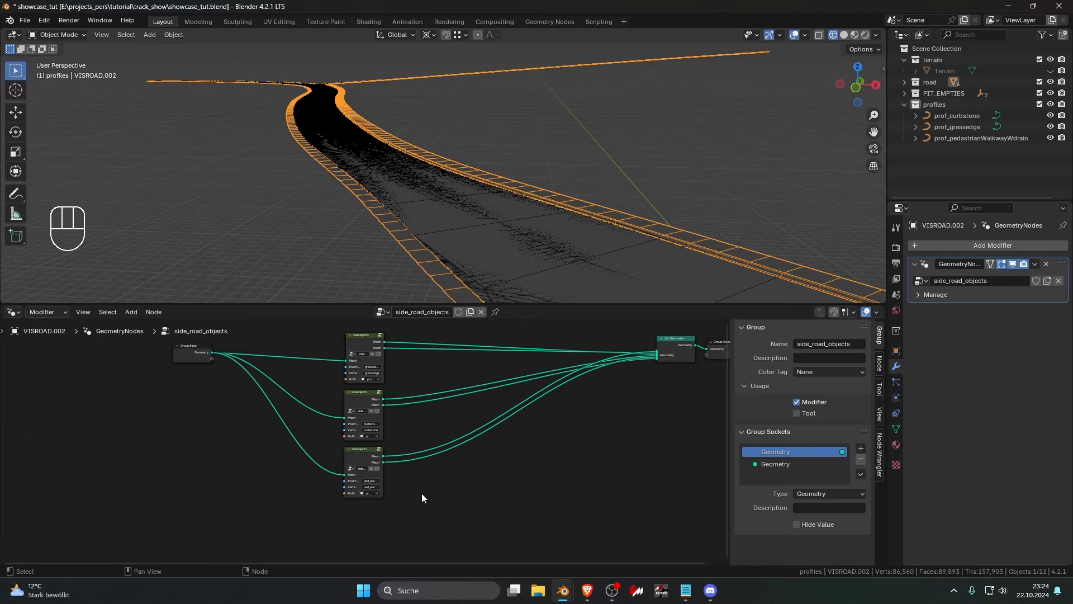
pyautogui.click(428, 492)
pyautogui.moveTo(463, 513); pyautogui.dragTo(313, 344)
pyautogui.moveTo(316, 339); pyautogui.dragTo(416, 471)
pyautogui.click(453, 511)
# Deselect everything, save the current file and open the recent file roadGen.blend
pyautogui.moveTo(562, 591)
pyautogui.click(316, 176)
pyautogui.hotkey('ctrl', 's')
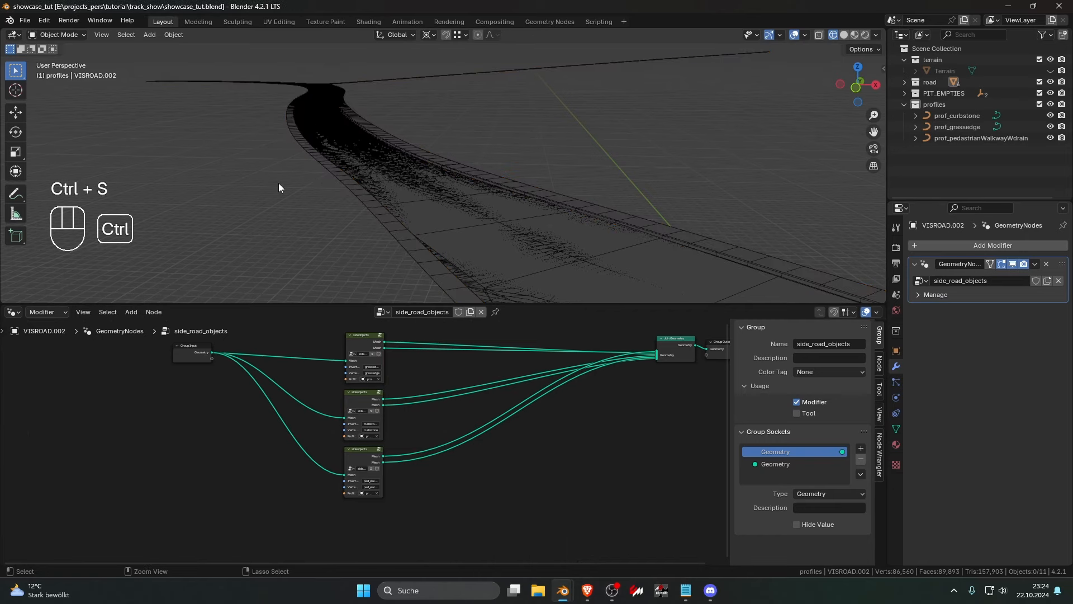
pyautogui.moveTo(401, 334); pyautogui.dragTo(436, 355, button='middle')
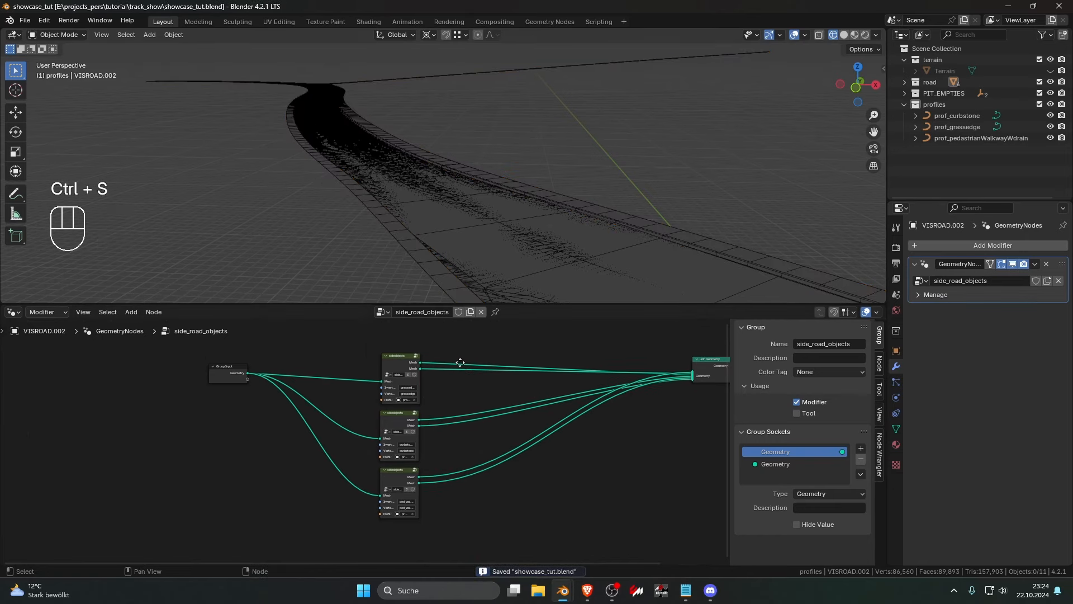
pyautogui.click(26, 21)
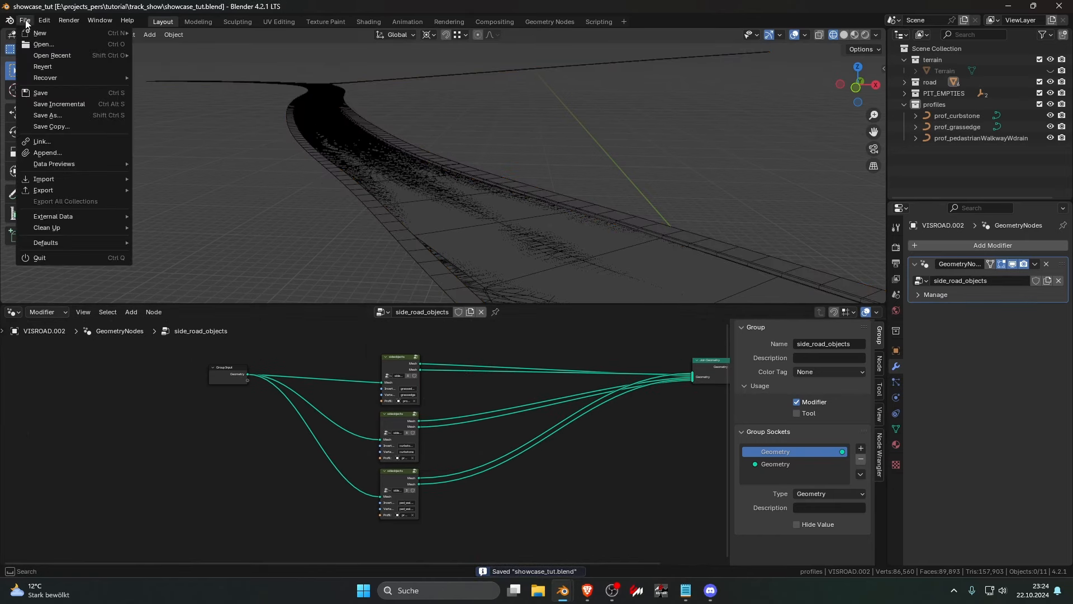
pyautogui.moveTo(79, 54)
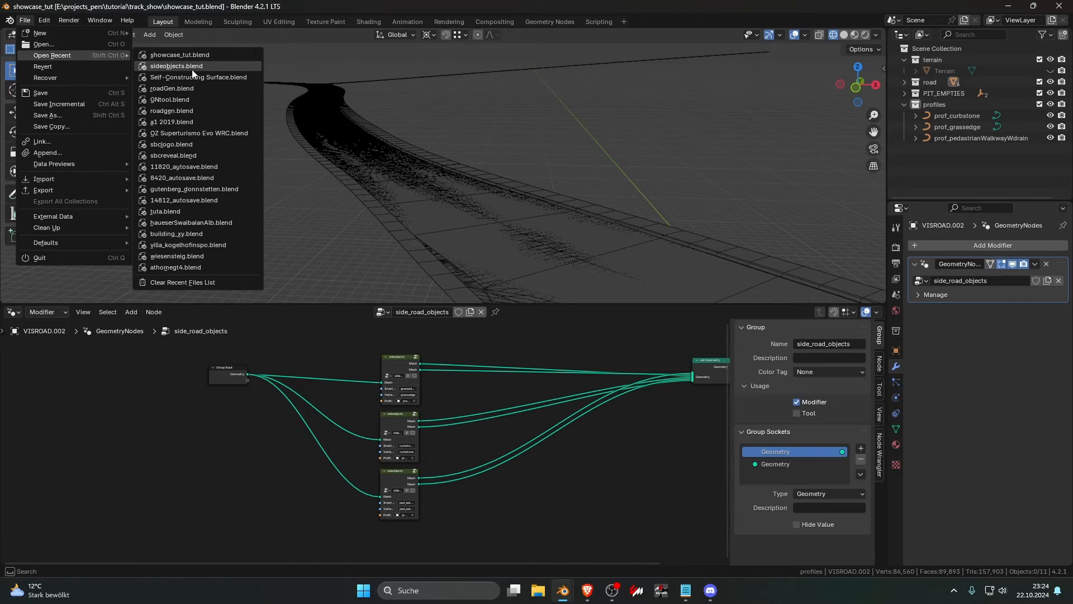
pyautogui.click(230, 90)
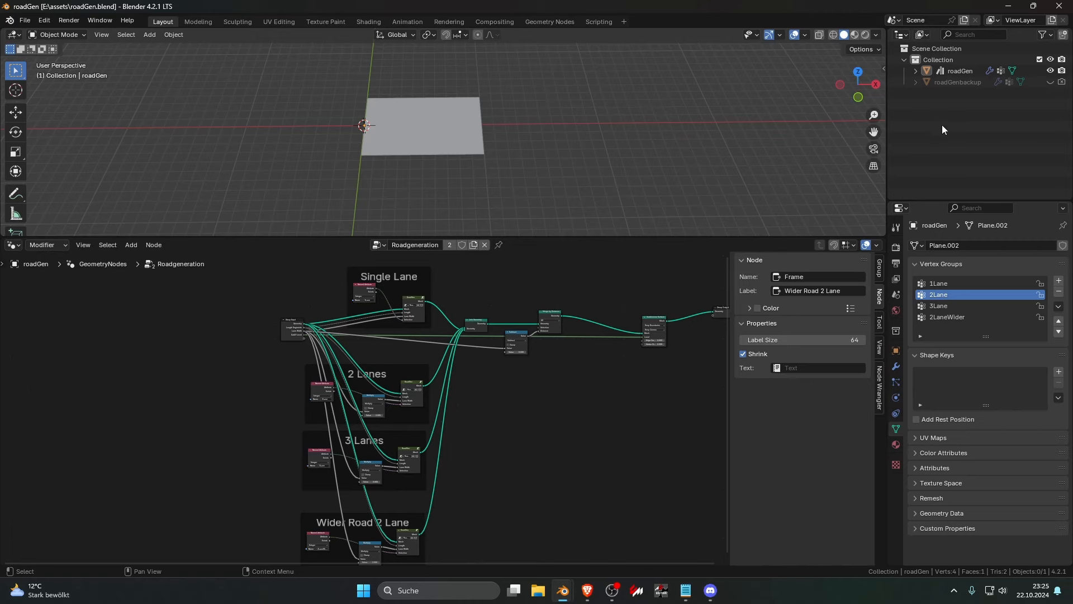
# Start appending data and browse to showcase_tut.blend in the E:\projects_pers\tutorial\track_show folder
pyautogui.click(24, 21)
pyautogui.click(81, 162)
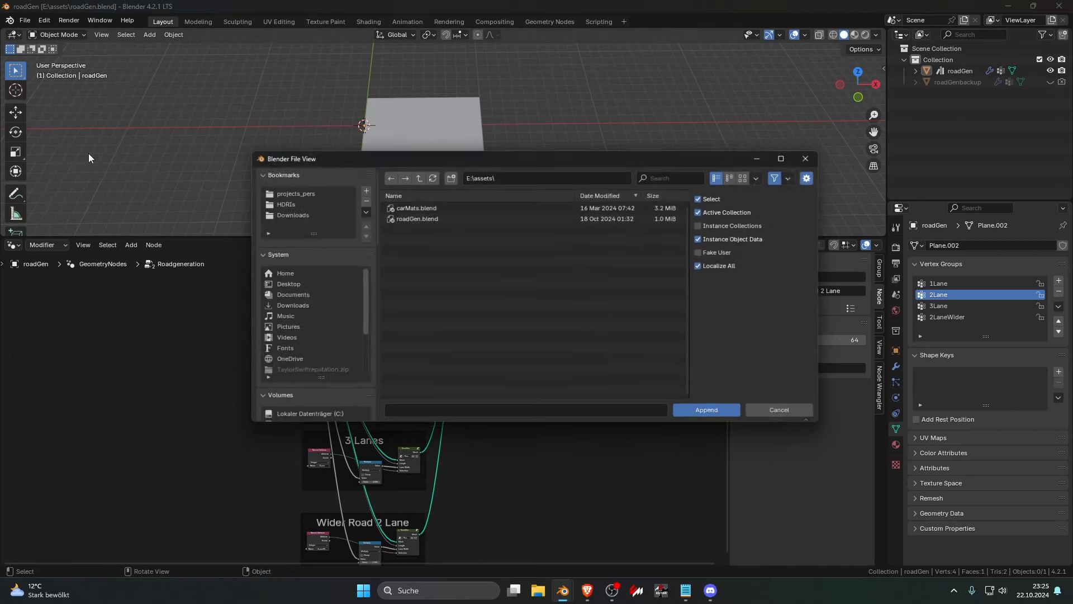
pyautogui.click(414, 174)
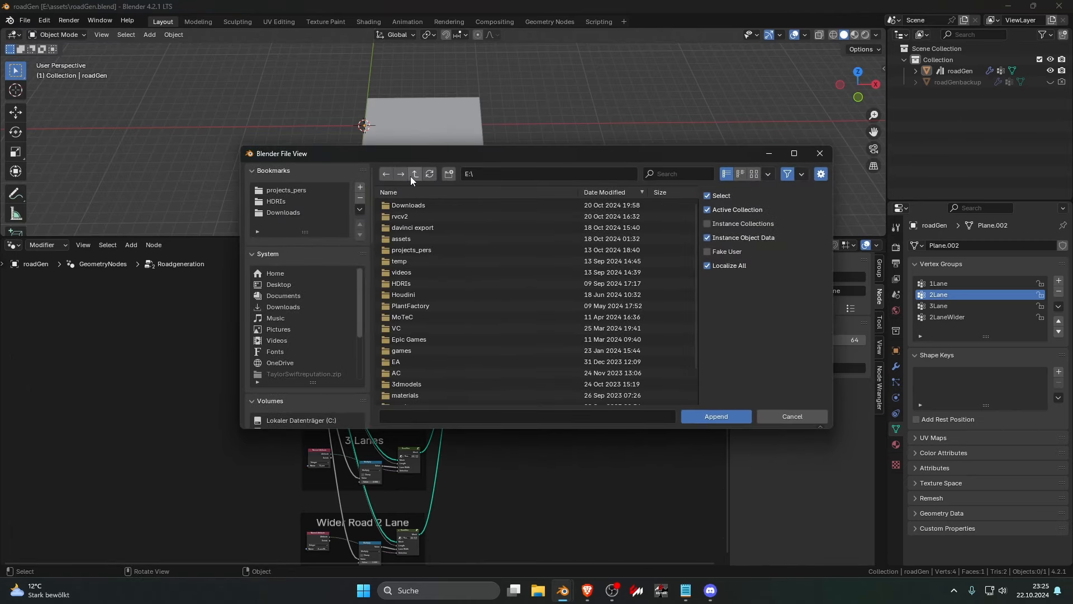
pyautogui.doubleClick(439, 250)
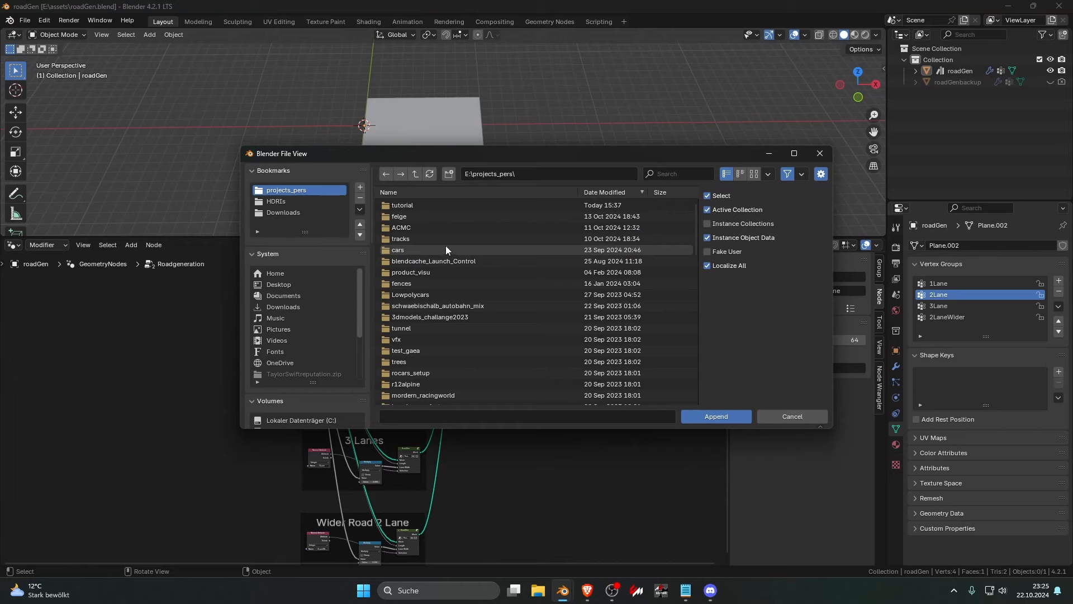
pyautogui.doubleClick(428, 205)
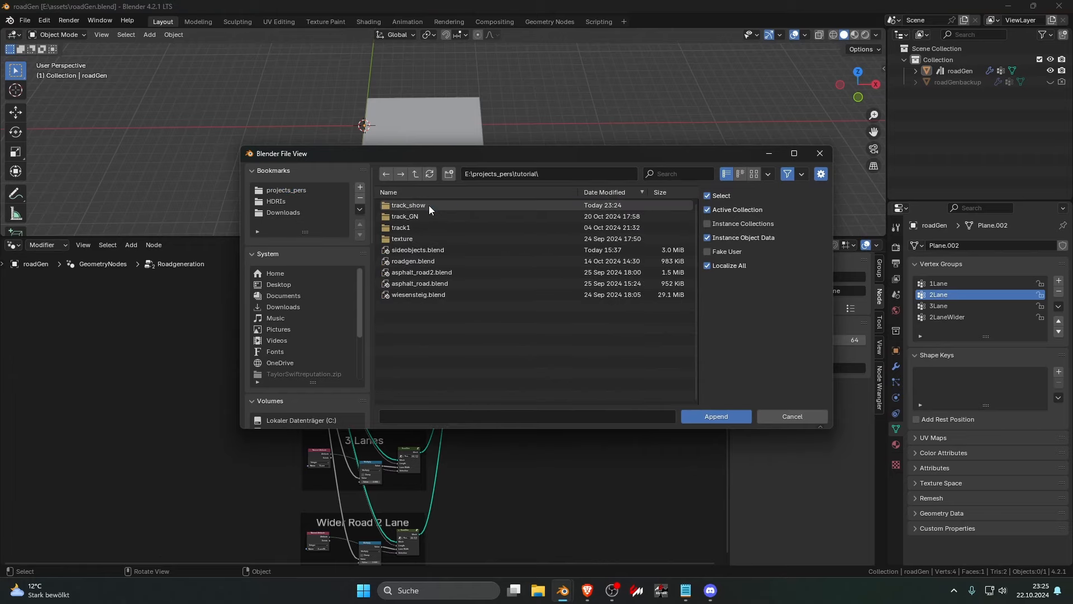
pyautogui.click(500, 250)
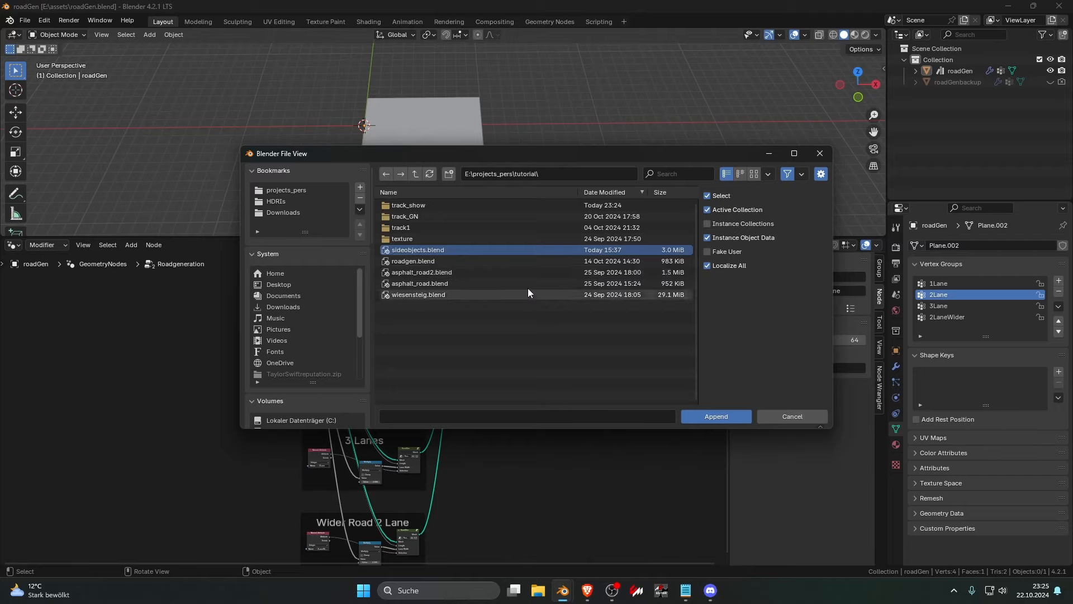
pyautogui.click(513, 210)
pyautogui.doubleClick(512, 209)
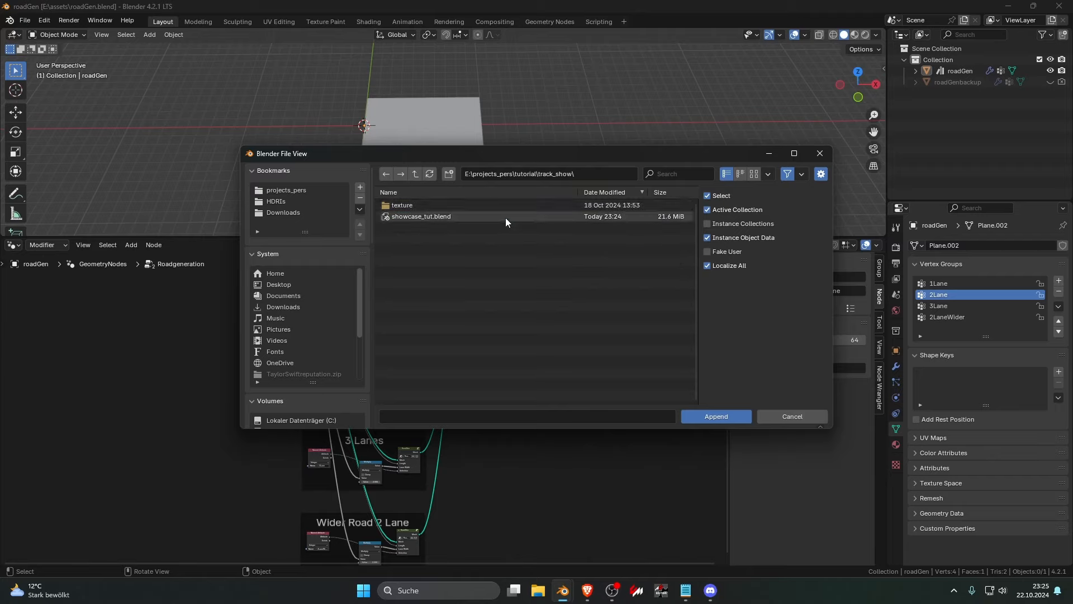
pyautogui.doubleClick(506, 217)
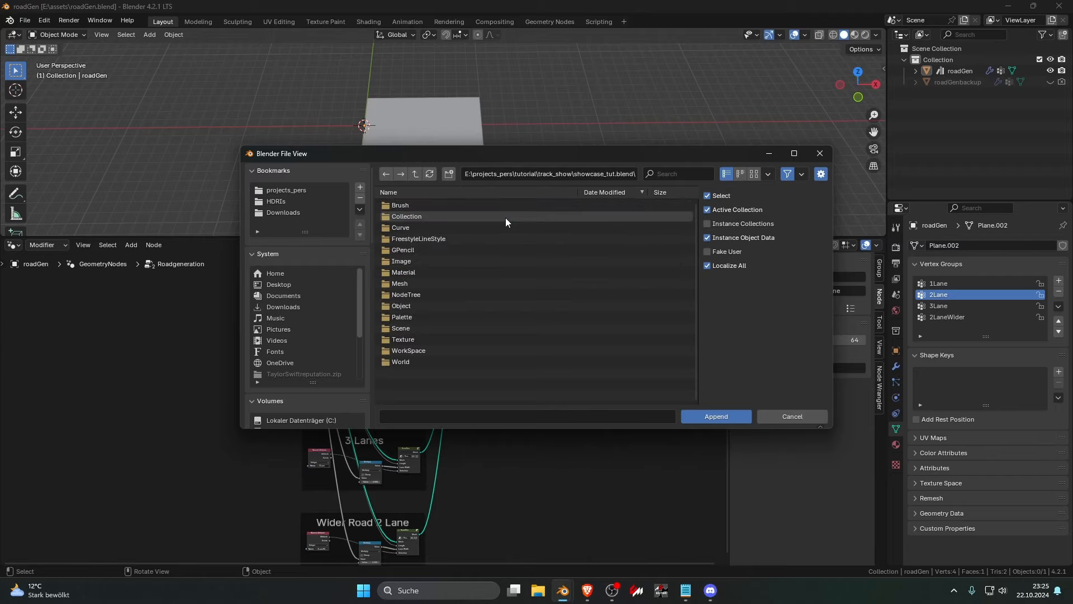
# Append the side_road_objects and sideobjects node groups from the file's NodeTree data
pyautogui.doubleClick(431, 294)
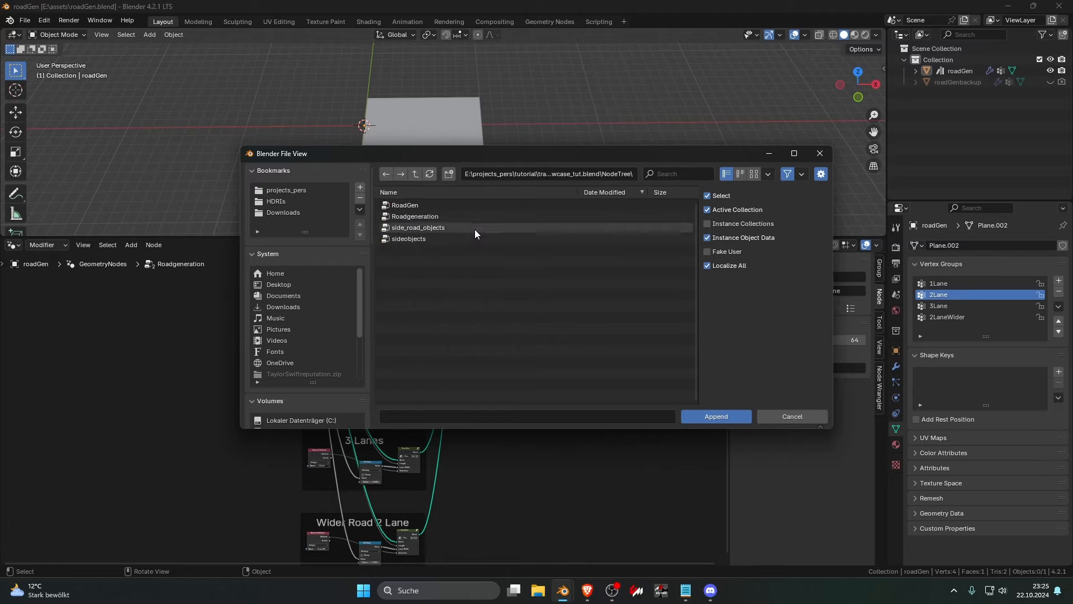
pyautogui.click(461, 237)
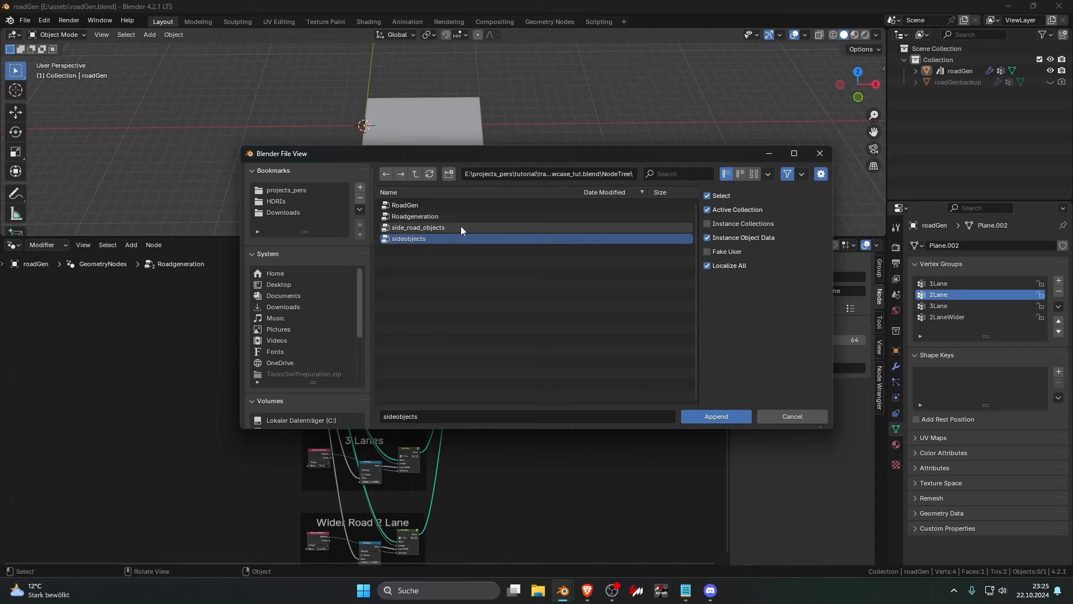
pyautogui.keyDown('shift'); pyautogui.click(460, 227); pyautogui.keyUp('shift')
pyautogui.click(726, 415)
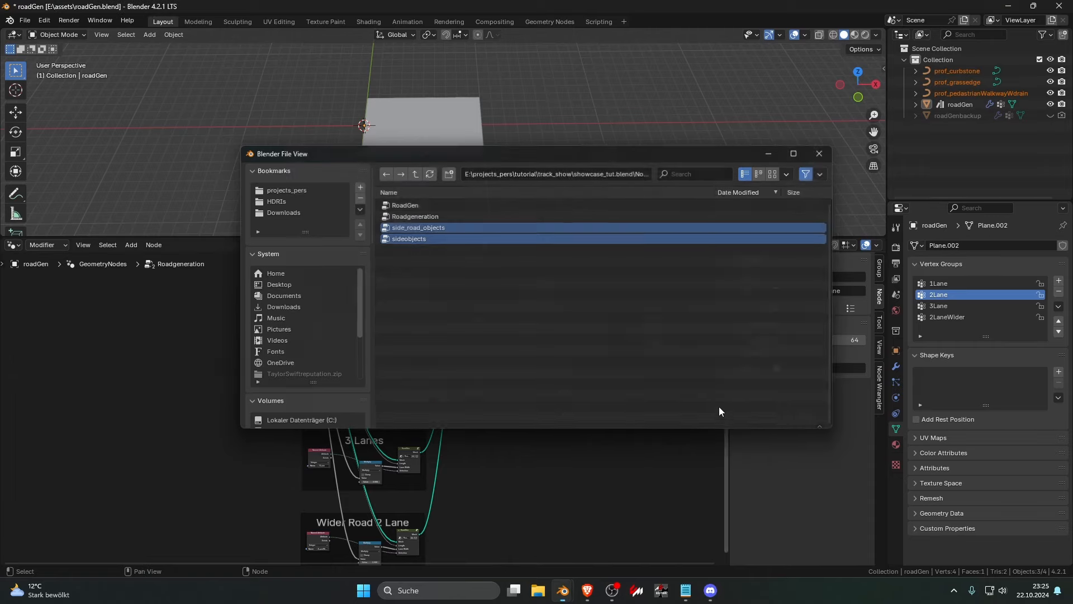
# Move the prof_curbstone, prof_grassedge and prof_pedastrianWalkwayWdrain curves into a new collection named profiles
pyautogui.click(957, 71)
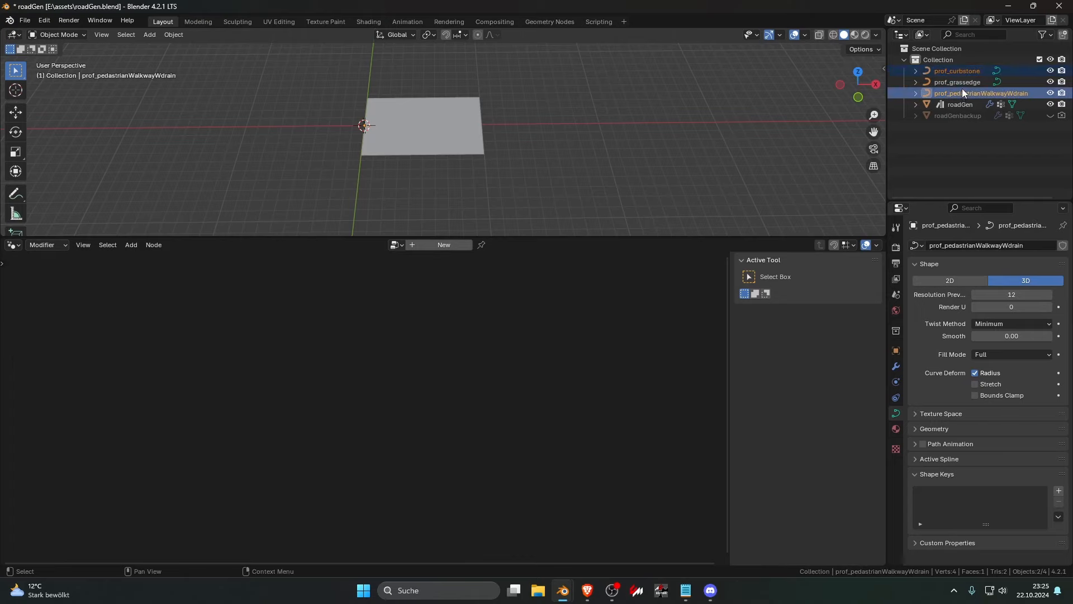
pyautogui.keyDown('shift'); pyautogui.click(962, 91); pyautogui.keyUp('shift')
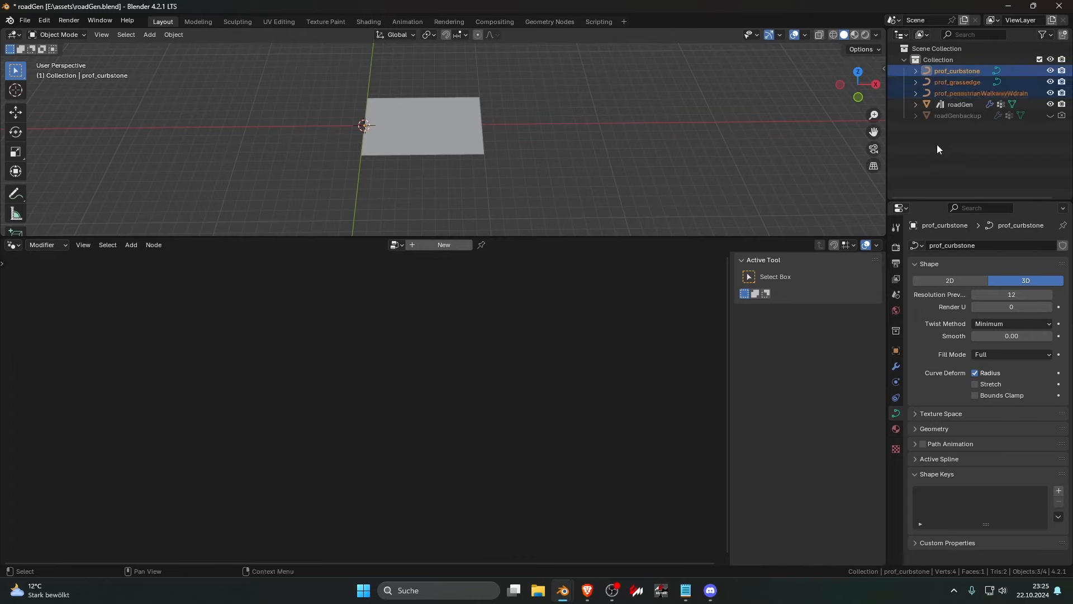
pyautogui.rightClick(711, 151)
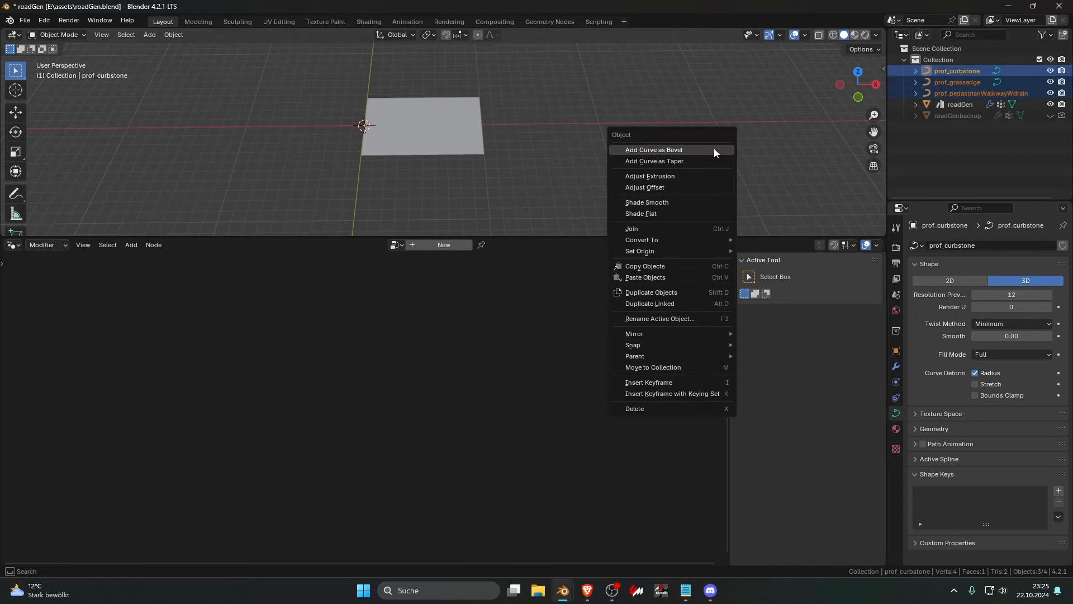
pyautogui.moveTo(952, 66); pyautogui.dragTo(947, 155)
pyautogui.press('m')
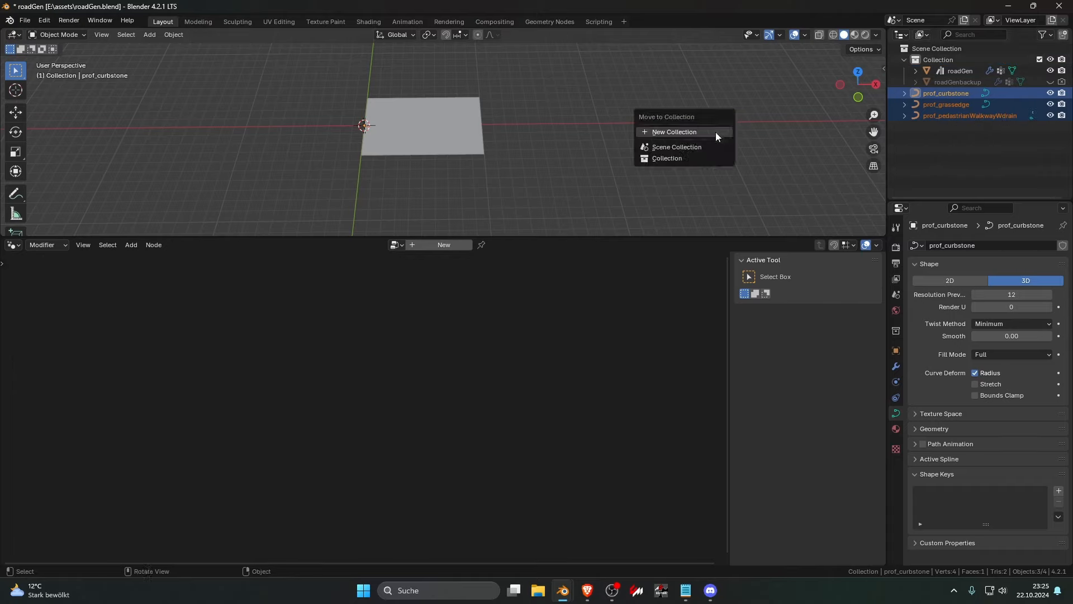
pyautogui.click(716, 132)
pyautogui.write('profiles')
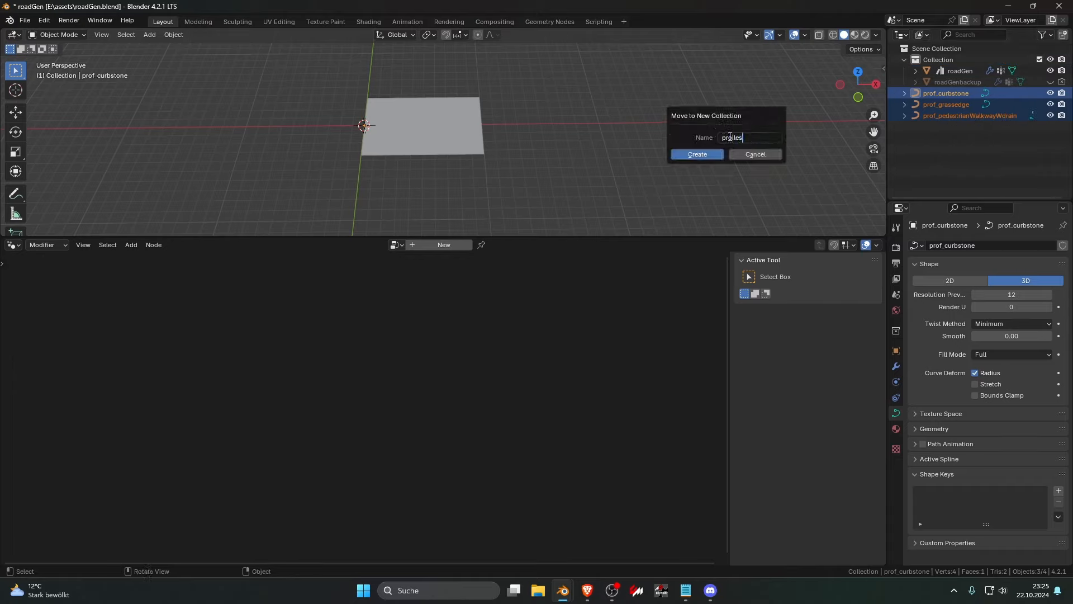
pyautogui.press('Return')
pyautogui.click(760, 140)
pyautogui.write('es')
pyautogui.press('Return')
pyautogui.click(698, 155)
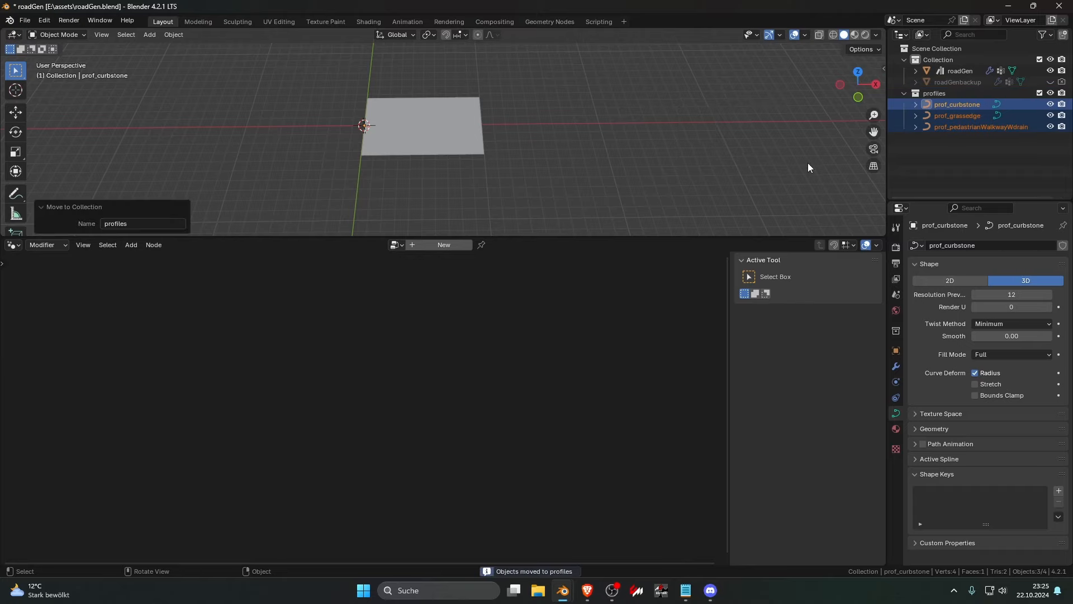
pyautogui.click(948, 125)
pyautogui.click(946, 106)
pyautogui.click(948, 117)
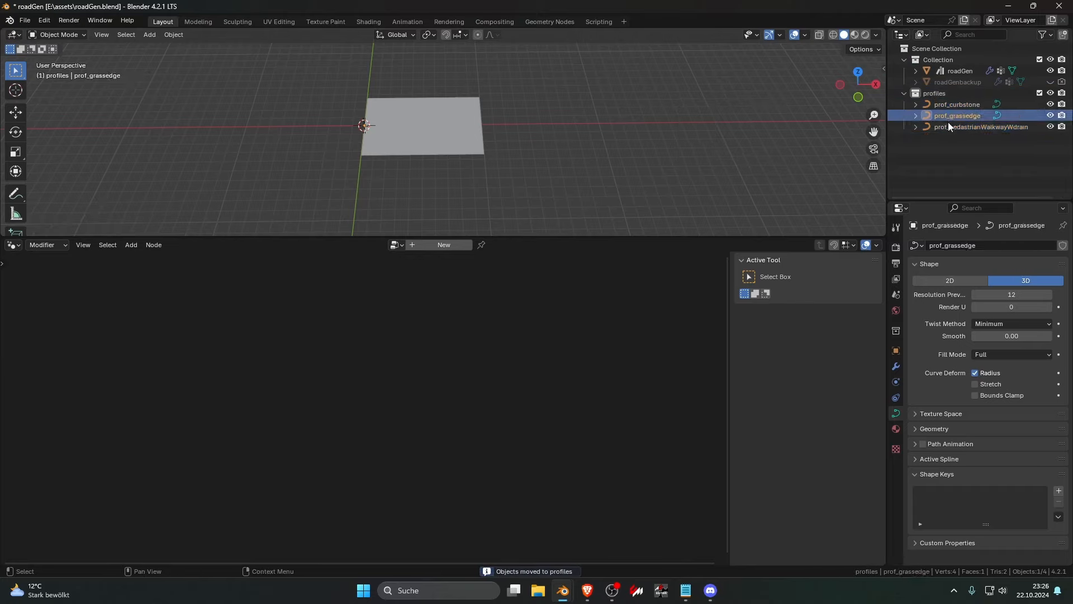
pyautogui.click(948, 127)
pyautogui.click(693, 177)
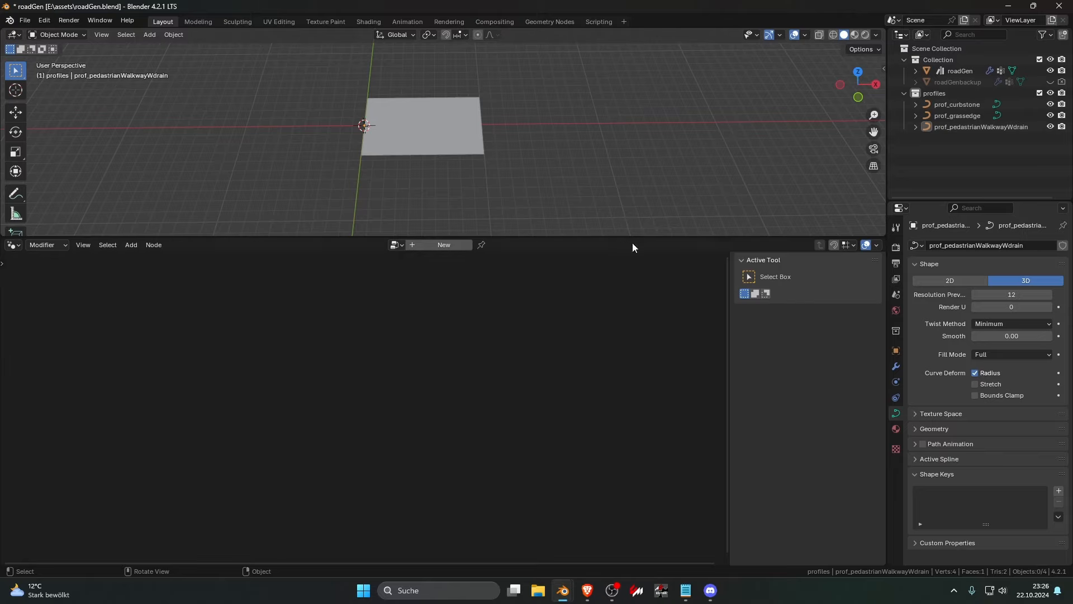
# Add a 2 m plane mesh at the world origin
pyautogui.hotkey('shift', 'a')
pyautogui.moveTo(621, 180)
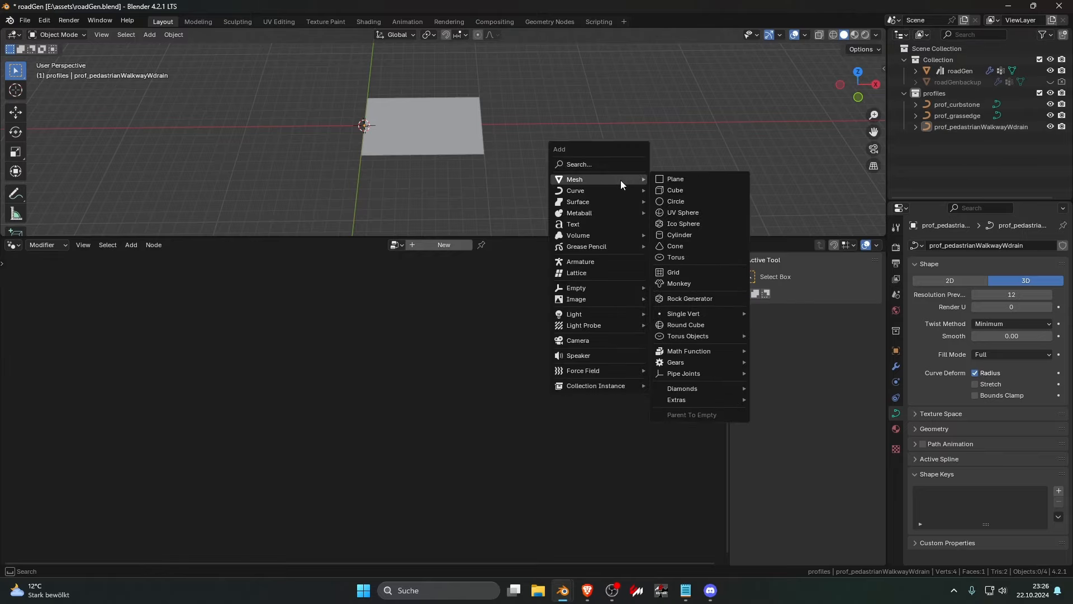
pyautogui.click(689, 179)
pyautogui.keyDown('shift'); pyautogui.moveTo(414, 131); pyautogui.dragTo(463, 155, button='middle'); pyautogui.keyUp('shift')
pyautogui.scroll(5, 576, 183)
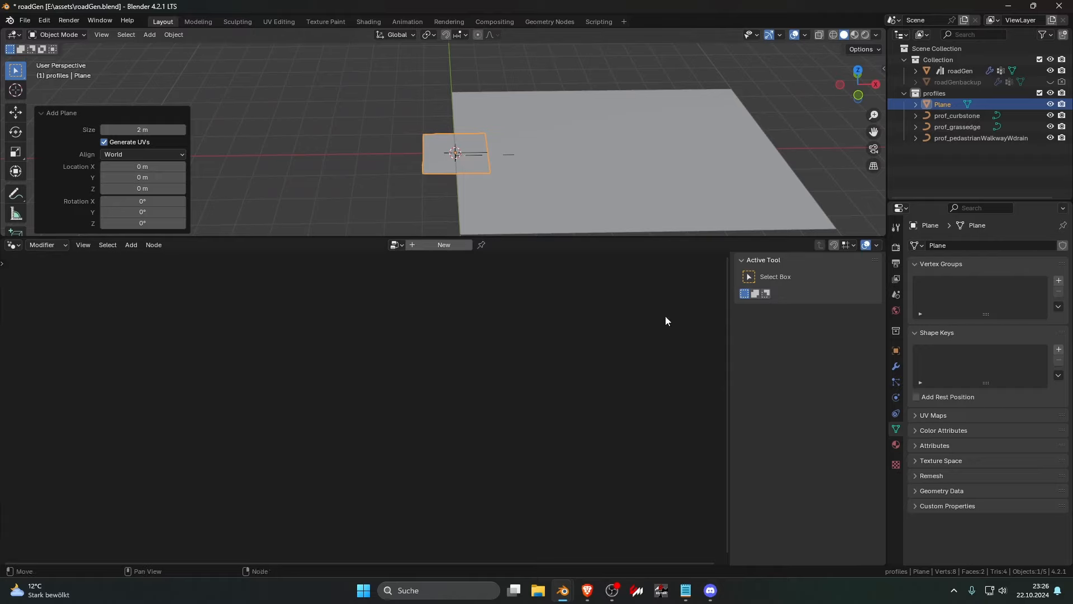
# Give the new plane a geometry nodes tree and switch it to the side_road_objects node group
pyautogui.click(446, 245)
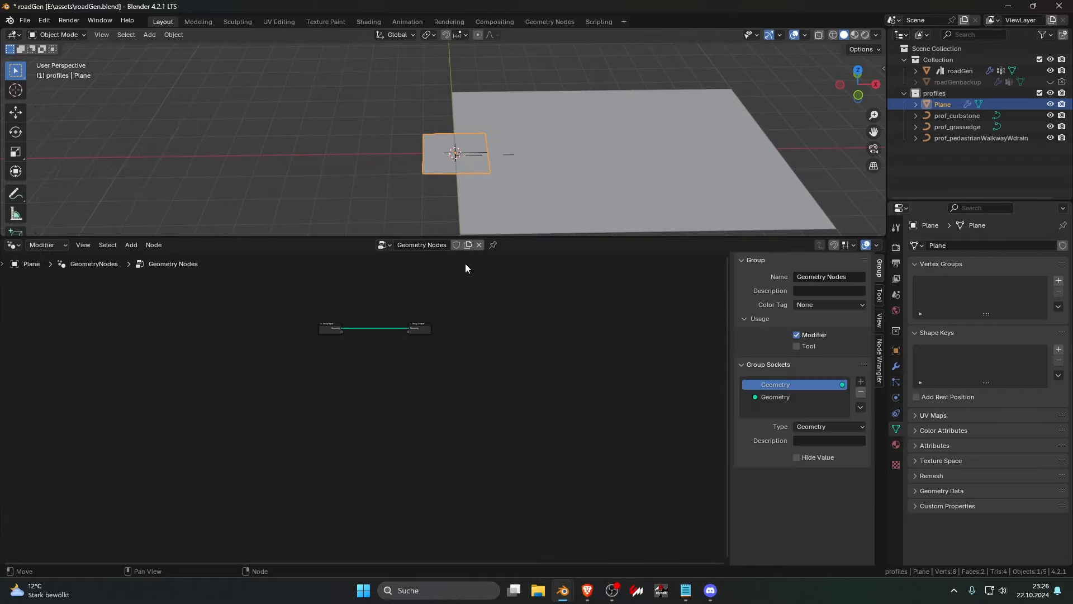
pyautogui.click(391, 246)
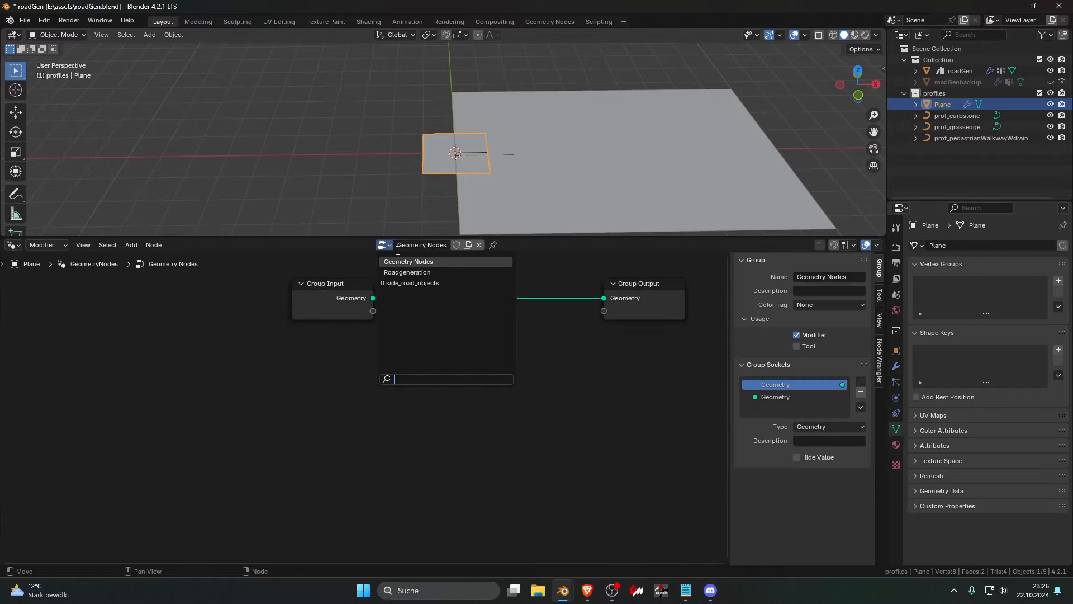
pyautogui.click(454, 283)
pyautogui.scroll(-8, 453, 295)
pyautogui.moveTo(452, 329); pyautogui.dragTo(453, 344, button='middle')
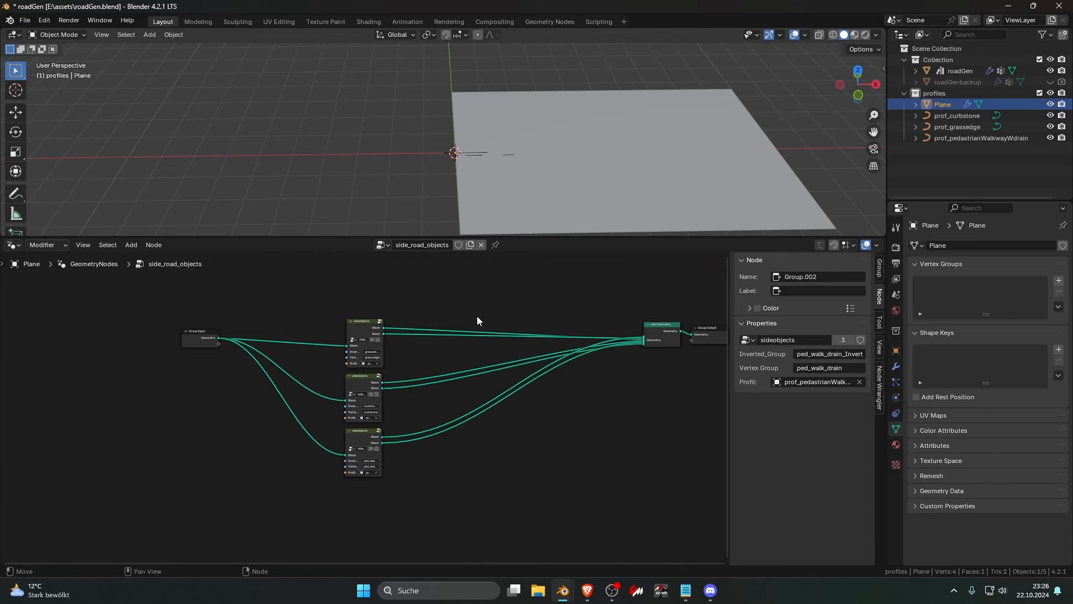
pyautogui.moveTo(469, 185); pyautogui.dragTo(488, 196, button='middle')
pyautogui.scroll(4, 488, 196)
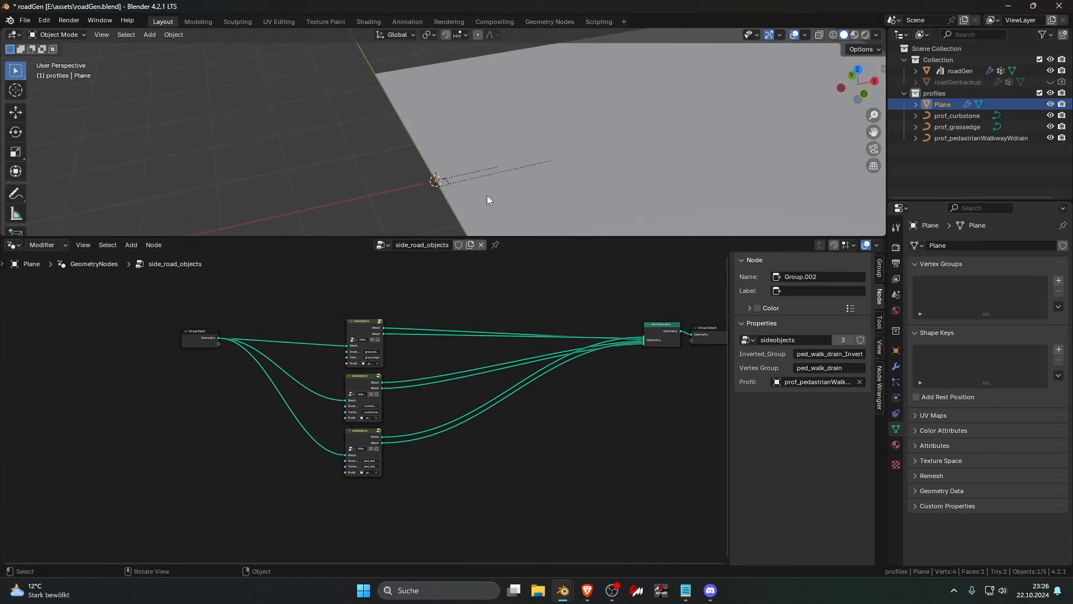
# Check the plane's data and material properties, and delete the plane from the profiles collection
pyautogui.click(897, 414)
pyautogui.click(897, 428)
pyautogui.click(896, 445)
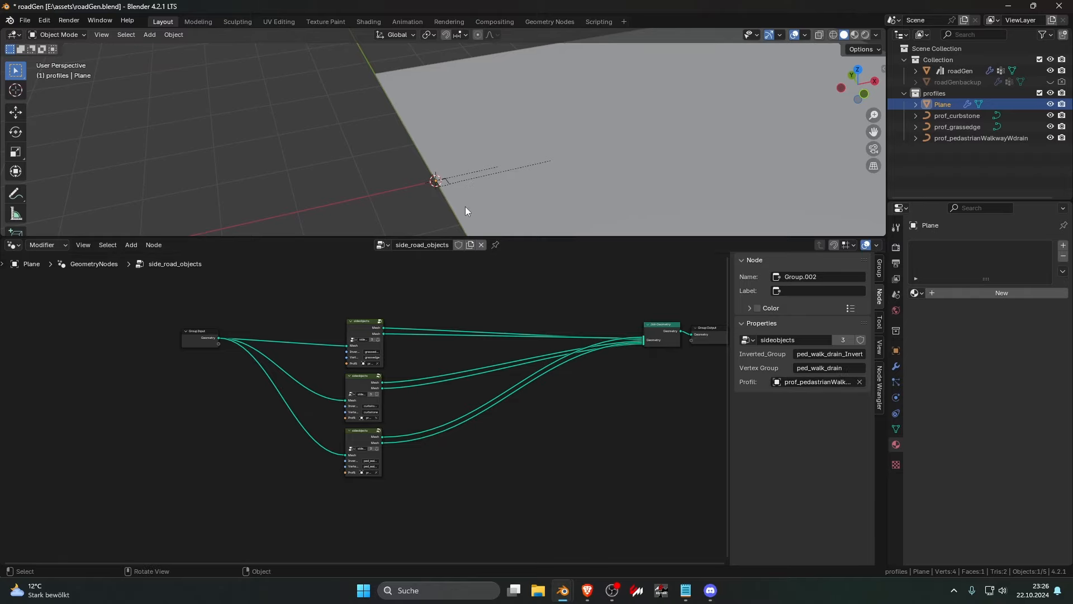
pyautogui.click(426, 188)
pyautogui.click(942, 105)
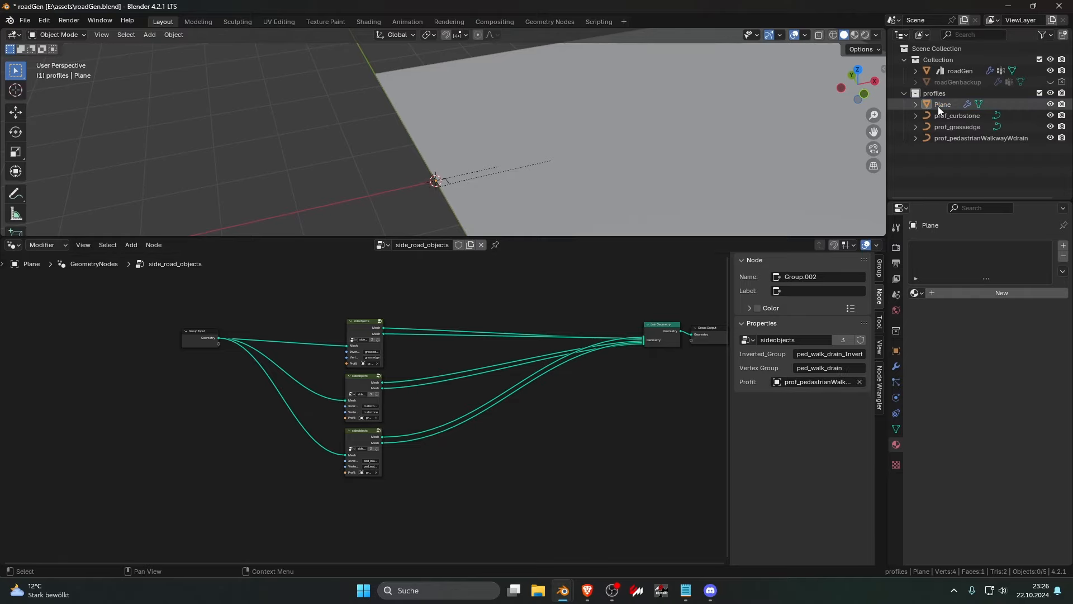
pyautogui.press('x')
# Append the Plane.008 mesh from the Mesh data of showcase_tut.blend
pyautogui.click(25, 20)
pyautogui.click(47, 152)
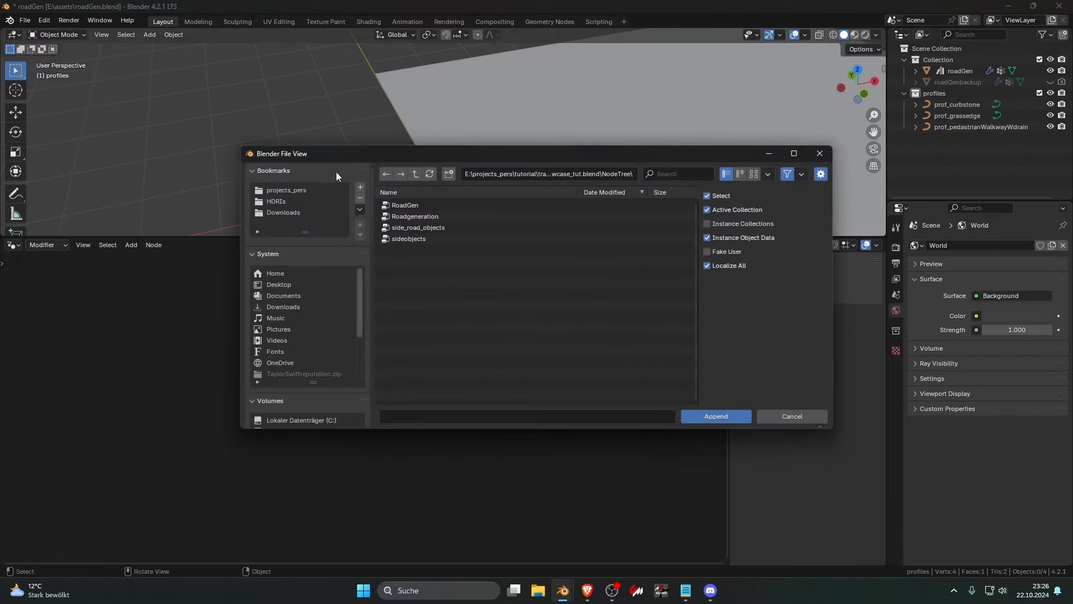
pyautogui.click(413, 175)
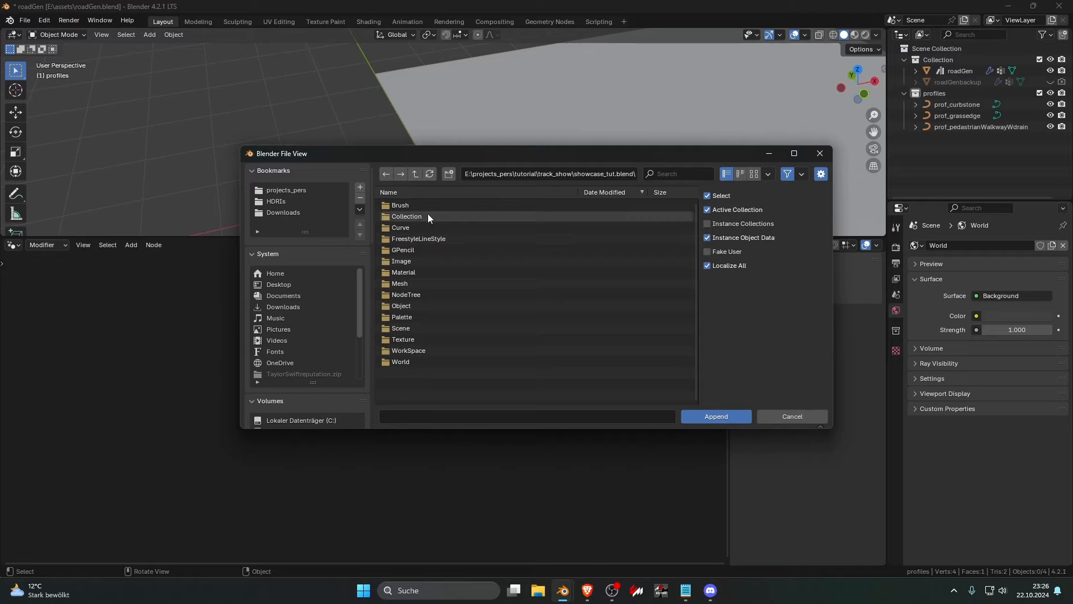
pyautogui.click(421, 284)
pyautogui.doubleClick(421, 284)
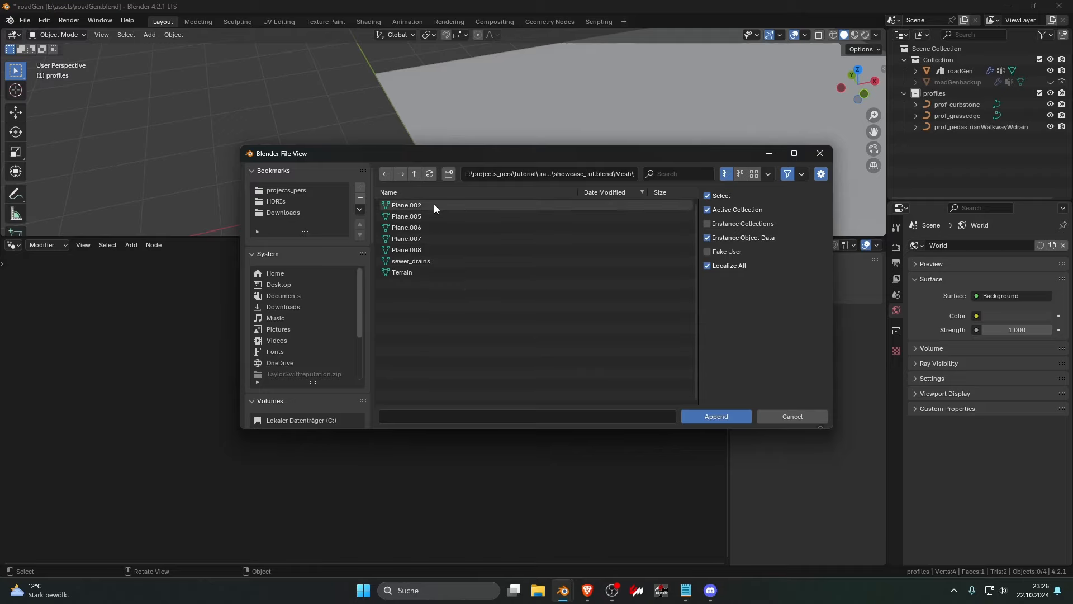
pyautogui.click(425, 250)
pyautogui.click(683, 416)
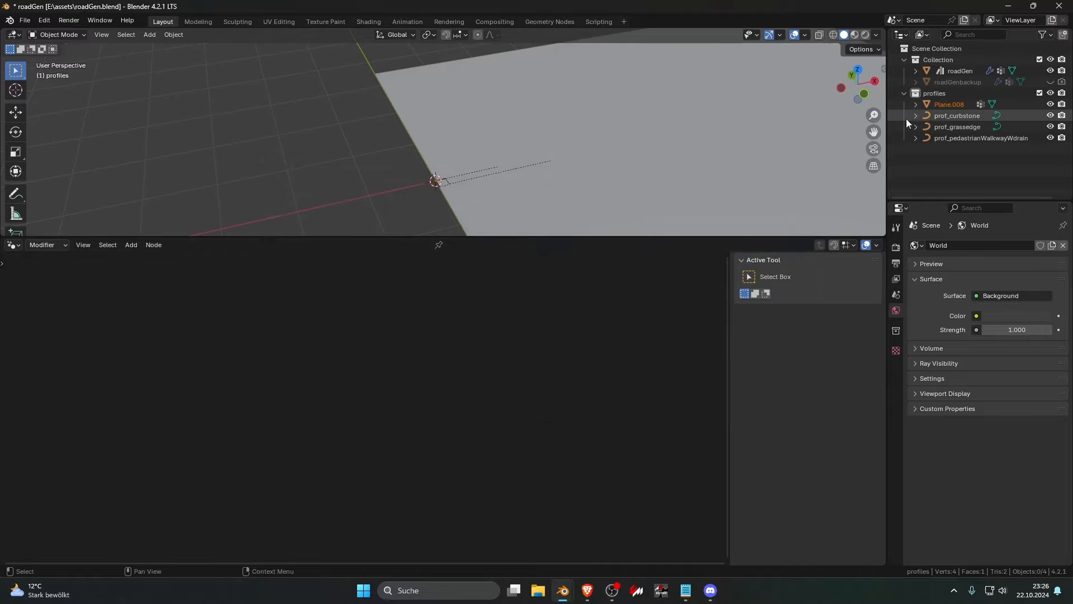
# Select the appended Plane.008 object and examine its road-edge geometry, modifiers and vertex groups
pyautogui.click(941, 106)
pyautogui.click(897, 366)
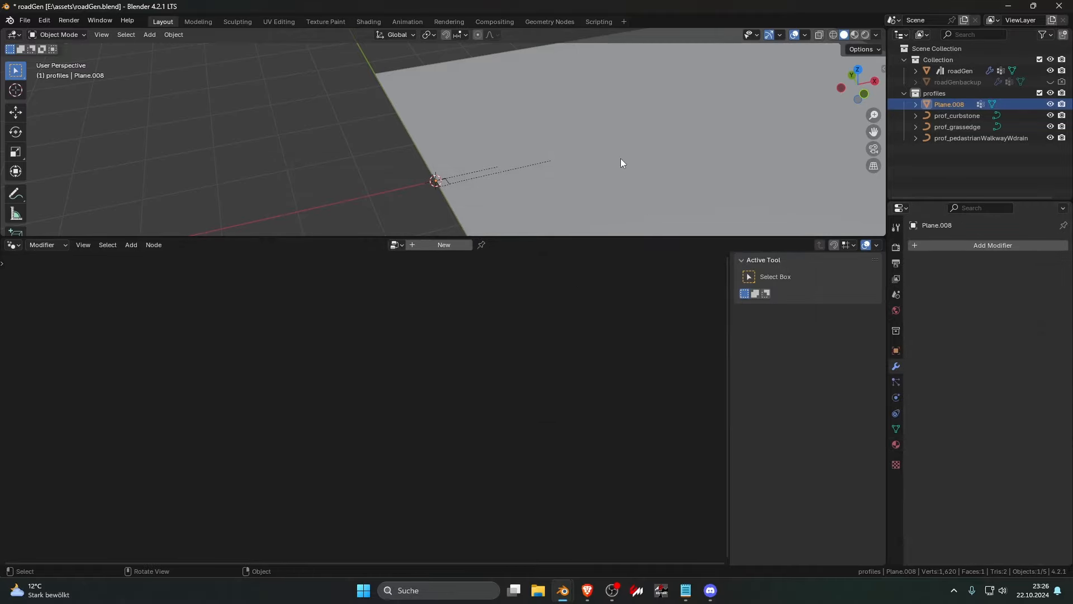
pyautogui.press('KP_Decimal')
pyautogui.moveTo(620, 158); pyautogui.dragTo(565, 157, button='middle')
pyautogui.scroll(6, 593, 168)
pyautogui.click(896, 428)
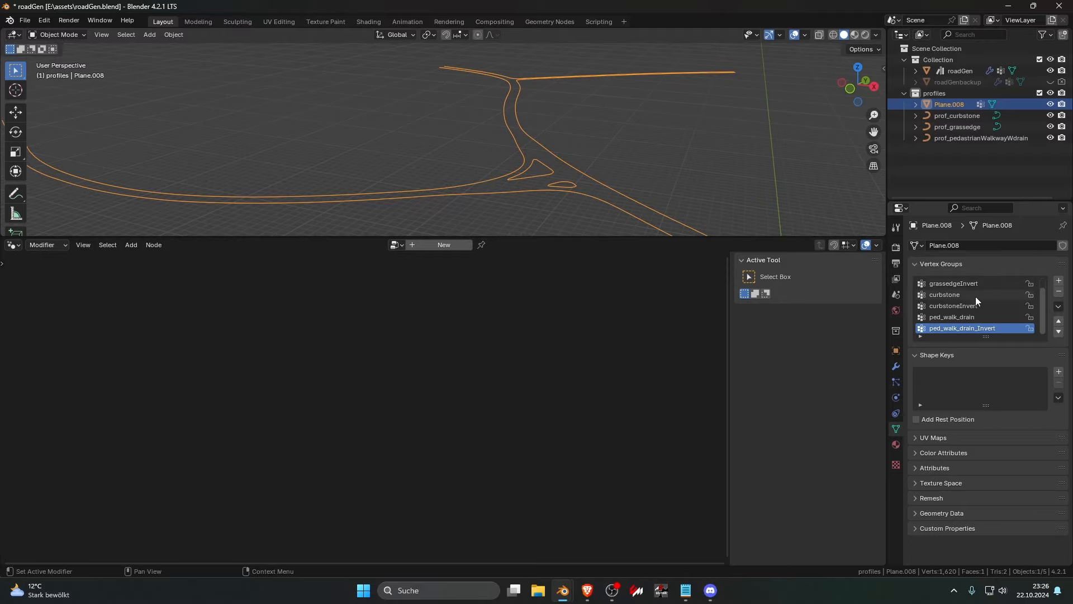
pyautogui.scroll(-2, 665, 179)
pyautogui.moveTo(659, 176); pyautogui.dragTo(669, 215, button='middle')
pyautogui.scroll(-4, 643, 208)
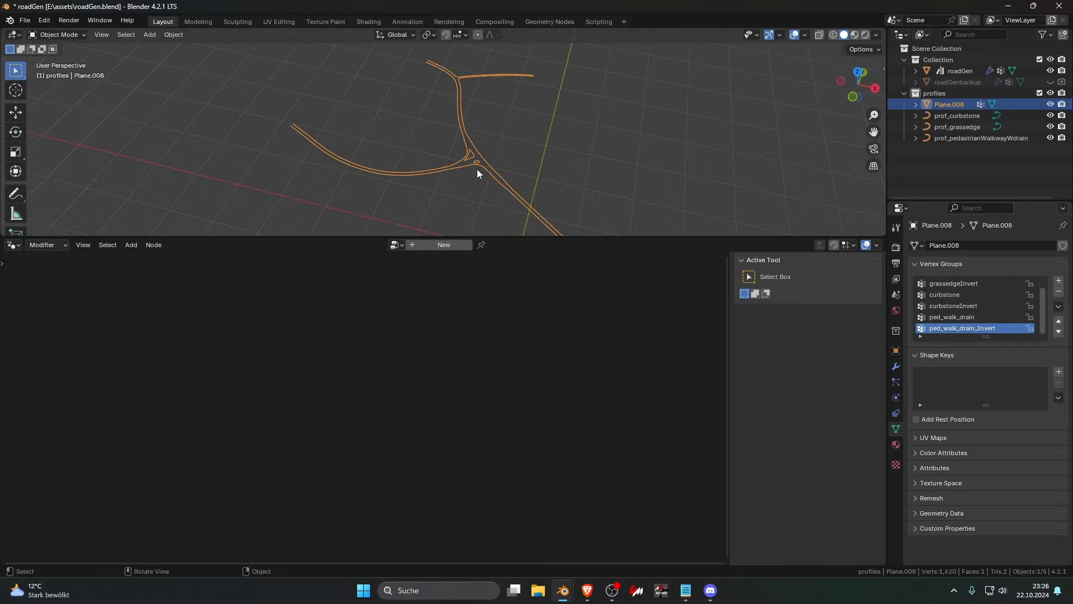
# Add a 2 m plane at the world origin inside the Plane.008 mesh in Edit Mode
pyautogui.moveTo(478, 169); pyautogui.dragTo(451, 152, button='middle')
pyautogui.press('Tab')
pyautogui.scroll(3, 452, 152)
pyautogui.hotkey('shift', 'a')
pyautogui.click(452, 152)
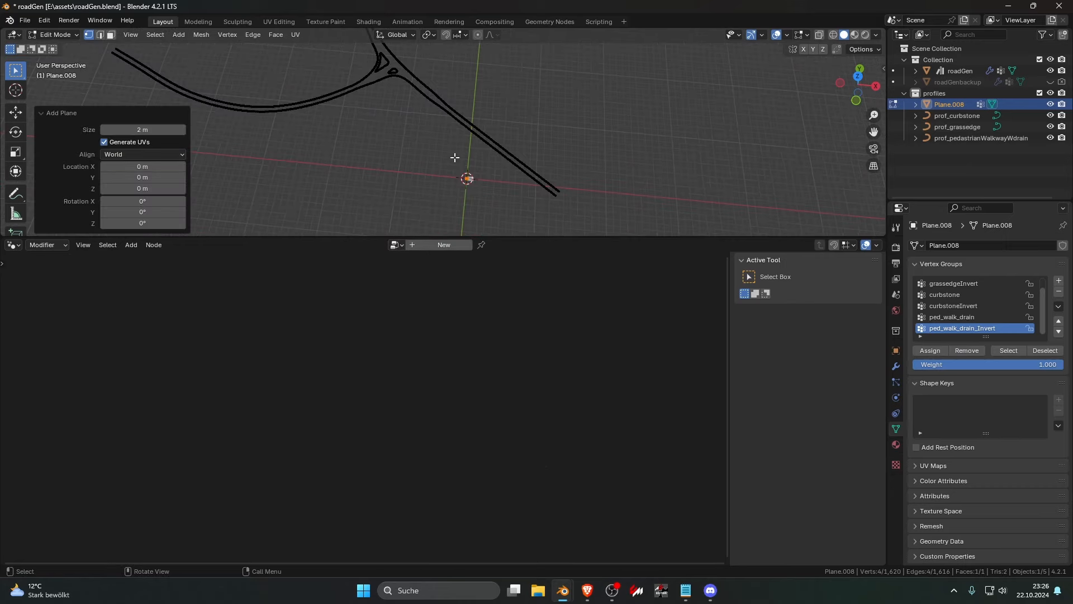
# Delete all linked road-edge geometry from Plane.008, keeping only the added plane, and return to Object Mode
pyautogui.click(468, 126)
pyautogui.press('l')
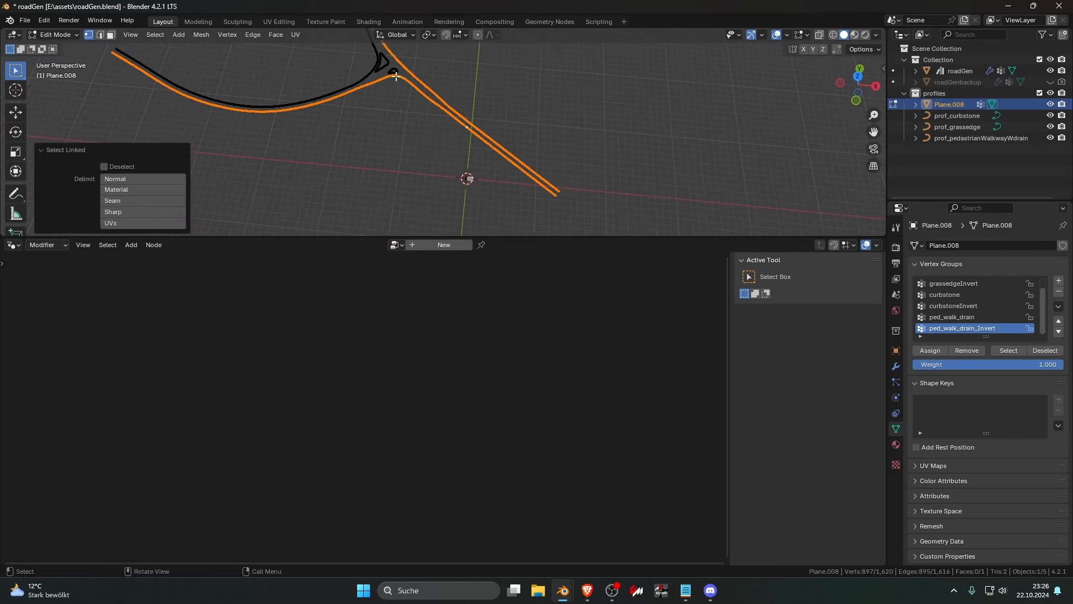
pyautogui.scroll(-5, 348, 82)
pyautogui.press('l')
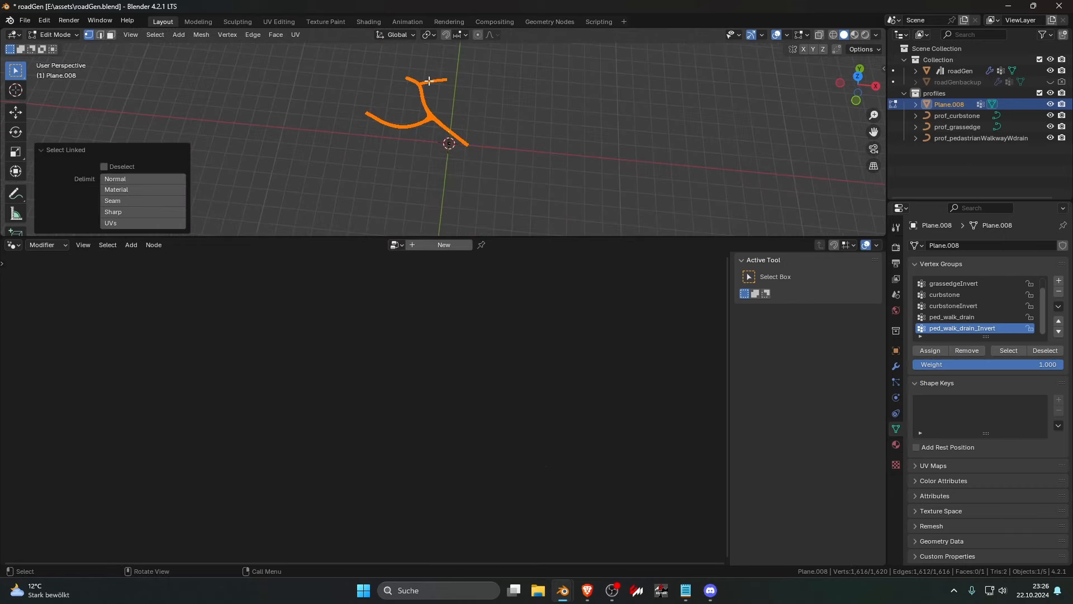
pyautogui.press('x')
pyautogui.click(428, 82)
pyautogui.keyDown('shift'); pyautogui.moveTo(429, 83); pyautogui.dragTo(468, 152, button='middle'); pyautogui.keyUp('shift')
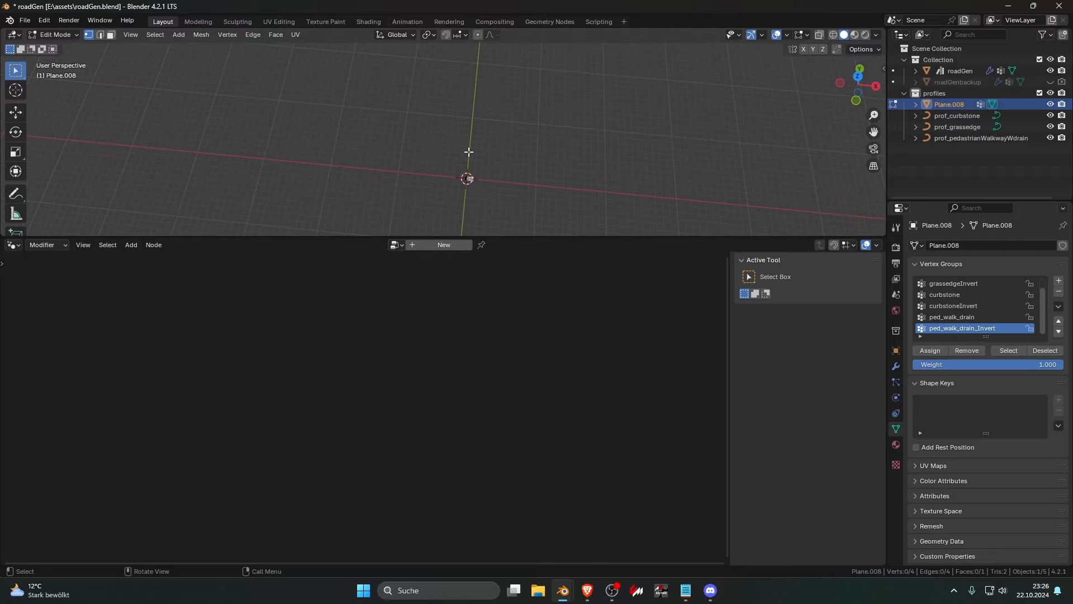
pyautogui.press('a')
pyautogui.press('KP_Decimal')
pyautogui.press('Tab')
# Add a Geometry Nodes modifier to Plane.008 and assign the side_road_objects node group to it
pyautogui.click(900, 367)
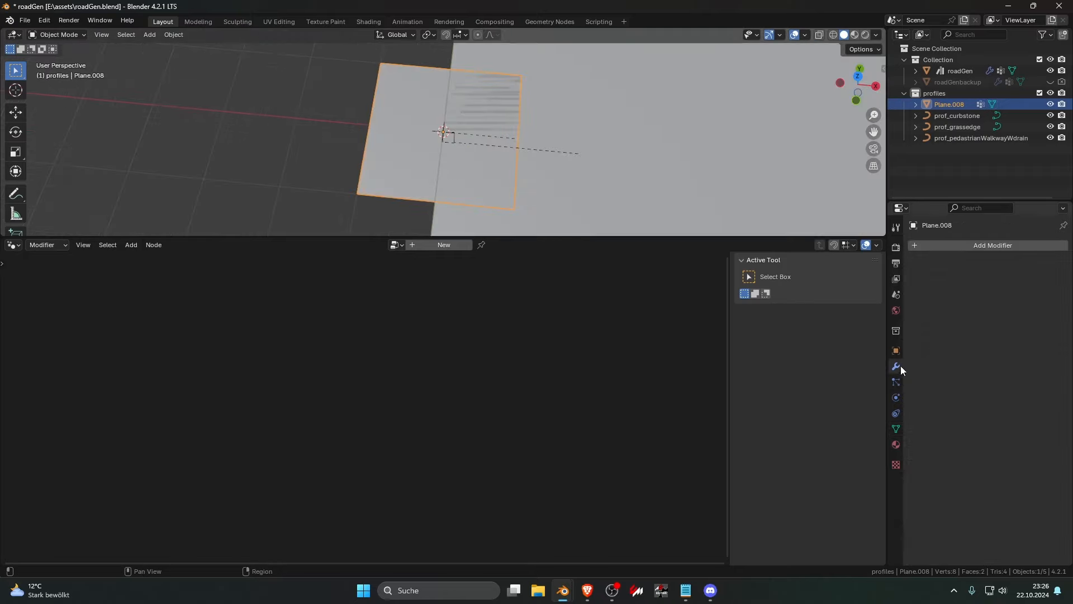
pyautogui.click(941, 247)
pyautogui.click(932, 263)
pyautogui.click(921, 280)
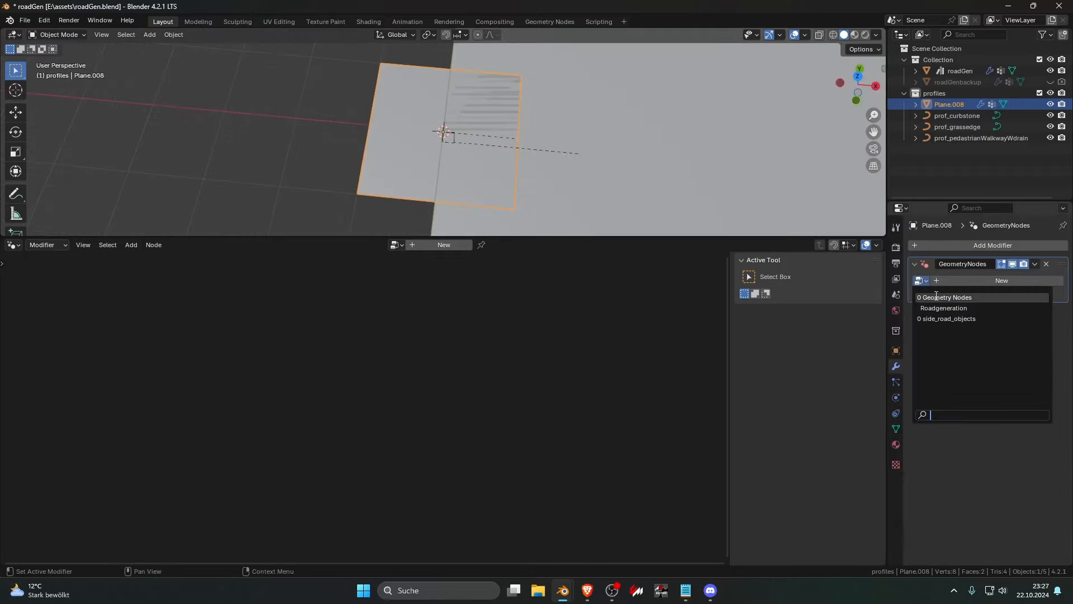
pyautogui.click(958, 319)
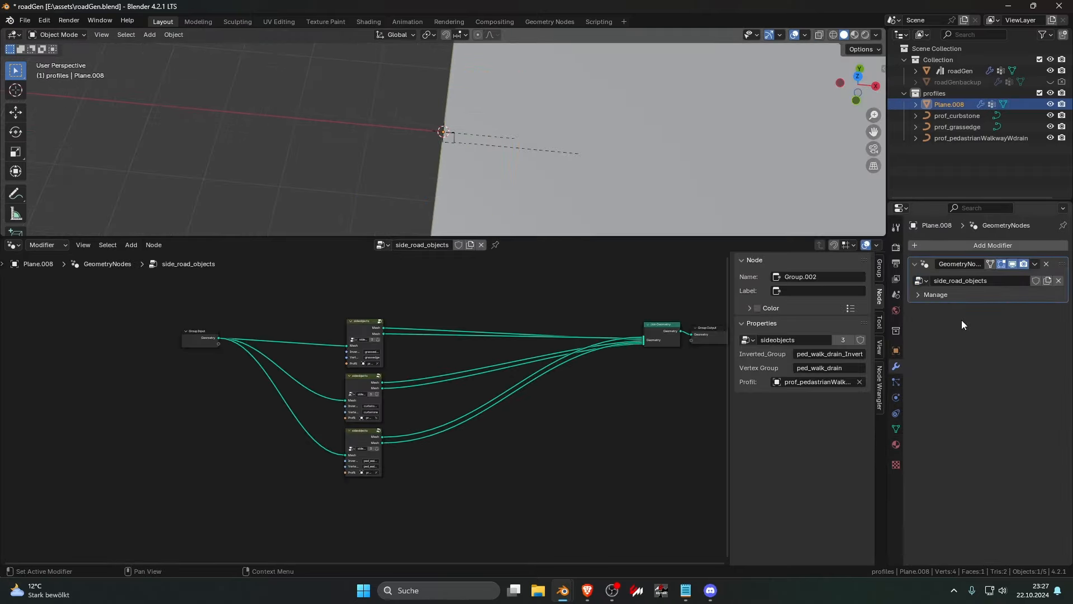
# Check the list of vertex groups stored on Plane.008
pyautogui.click(896, 428)
pyautogui.scroll(1, 961, 301)
pyautogui.scroll(-1, 955, 292)
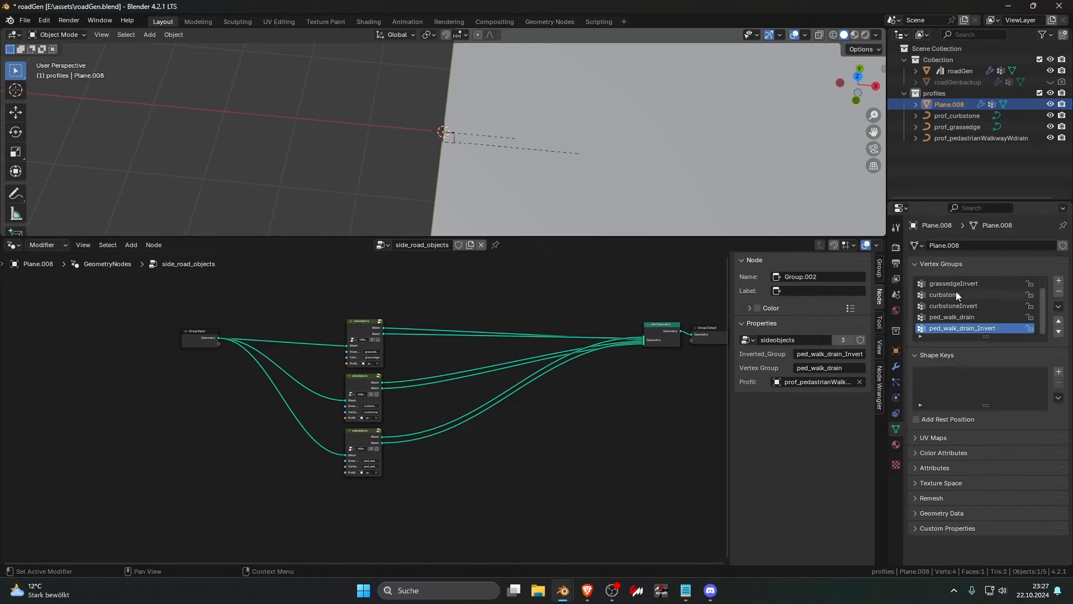
pyautogui.scroll(1, 963, 292)
pyautogui.scroll(-1, 961, 290)
pyautogui.scroll(1, 953, 288)
pyautogui.scroll(-1, 957, 286)
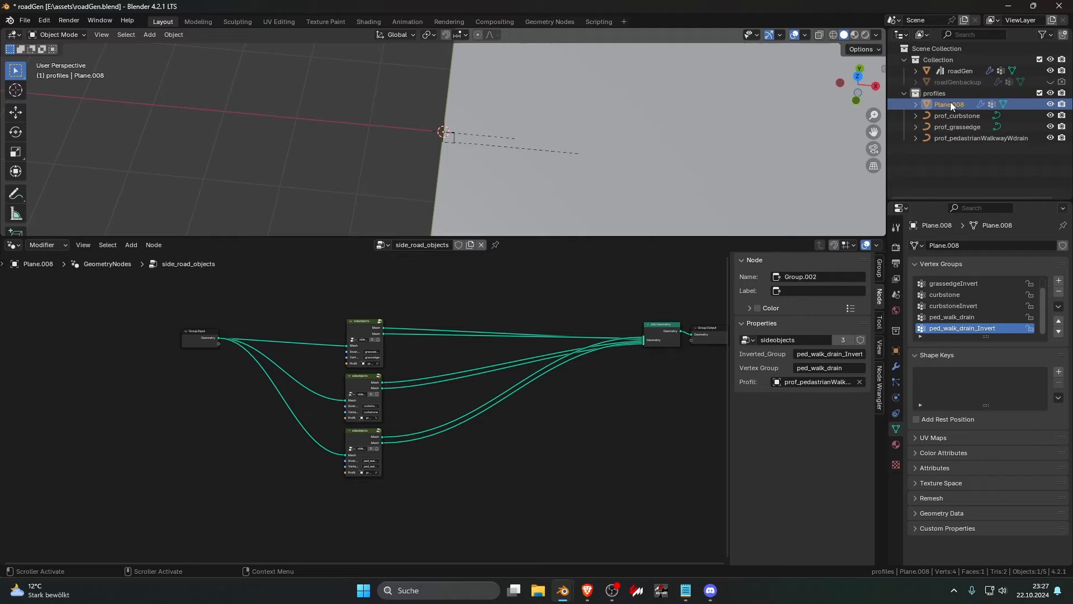
# Move Plane.008 from the profiles collection into Collection and rename it sideobjects_terrain
pyautogui.moveTo(951, 104); pyautogui.dragTo(931, 63)
pyautogui.doubleClick(959, 71)
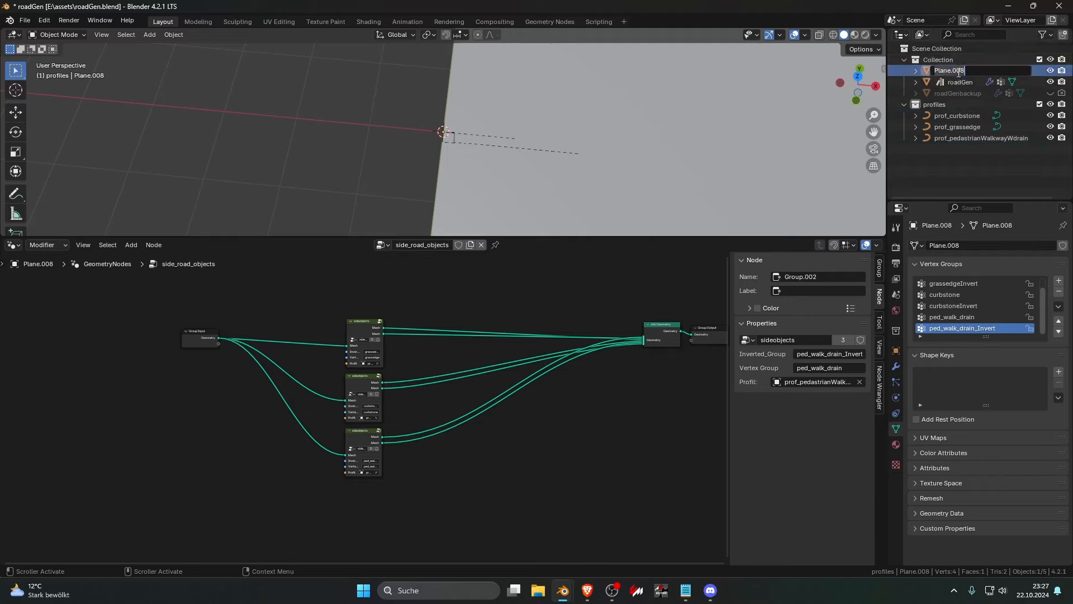
pyautogui.write('sideobjects_terrain')
pyautogui.press('Return')
# Mark the sideobjects_terrain object as an asset
pyautogui.rightClick(944, 95)
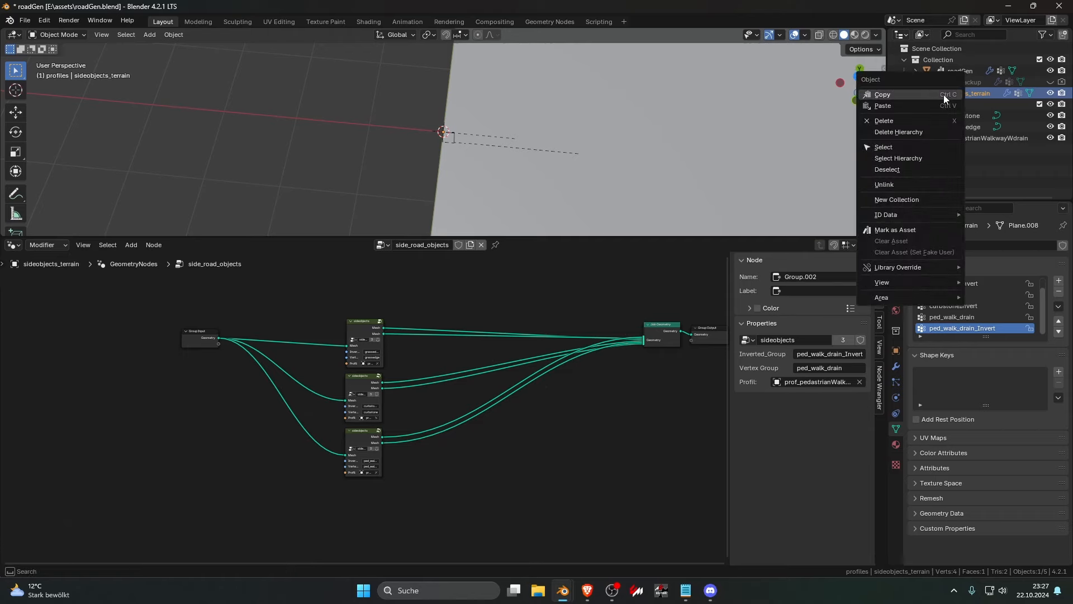
pyautogui.click(923, 228)
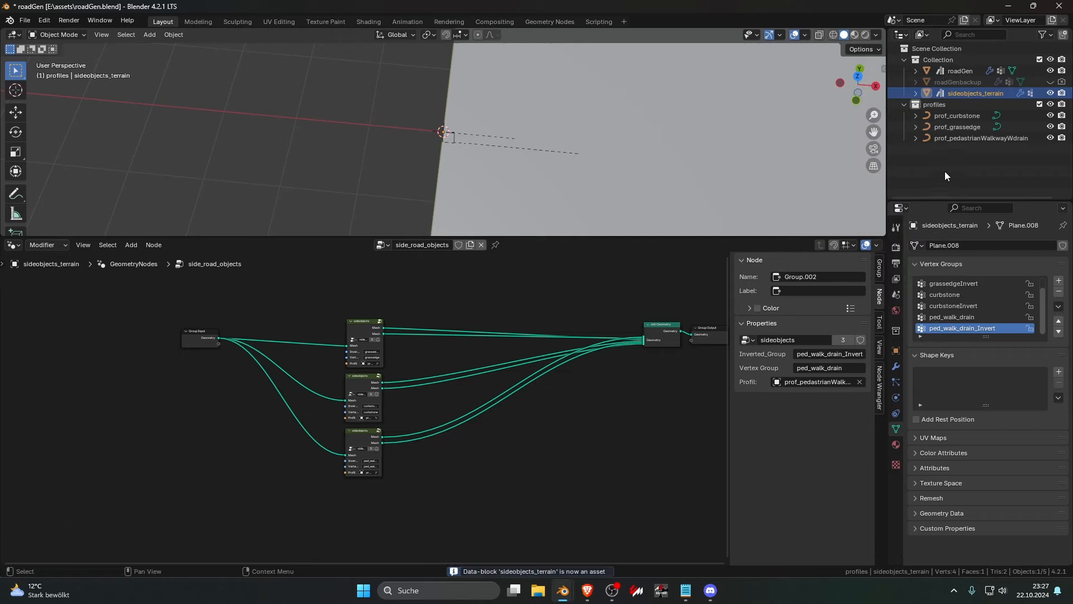
# Collapse the profiles collection, save roadGen.blend, and start a new General file
pyautogui.click(905, 104)
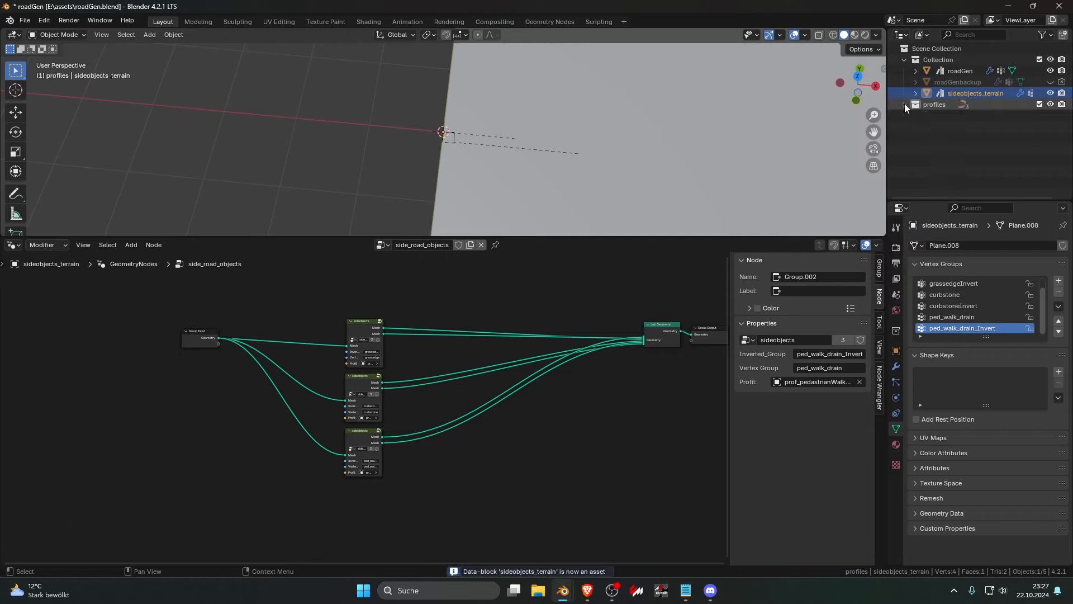
pyautogui.hotkey('ctrl', 's')
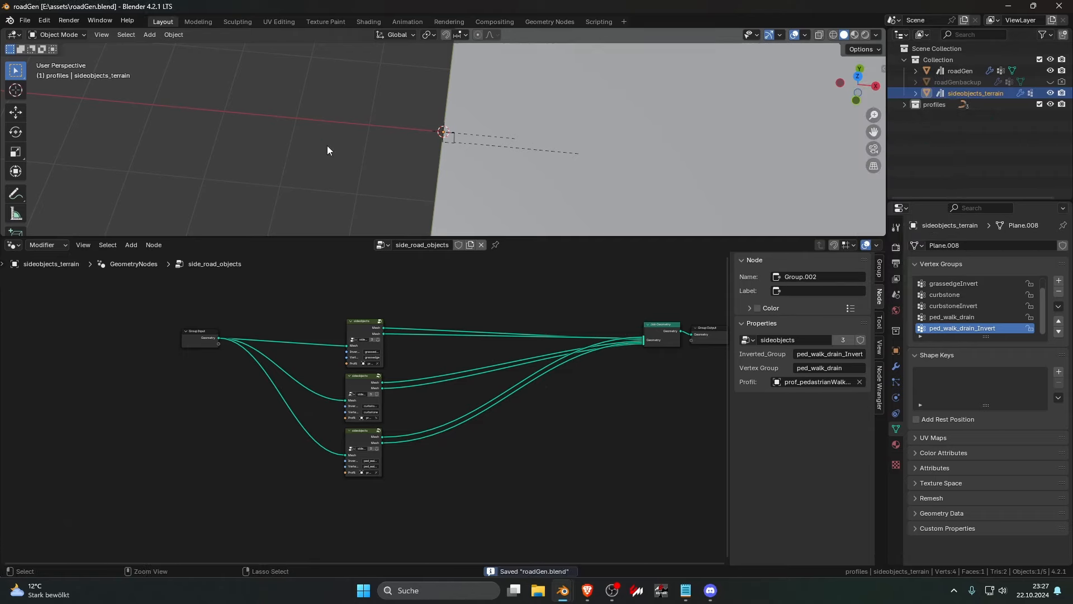
pyautogui.click(25, 21)
pyautogui.moveTo(40, 32)
pyautogui.click(175, 33)
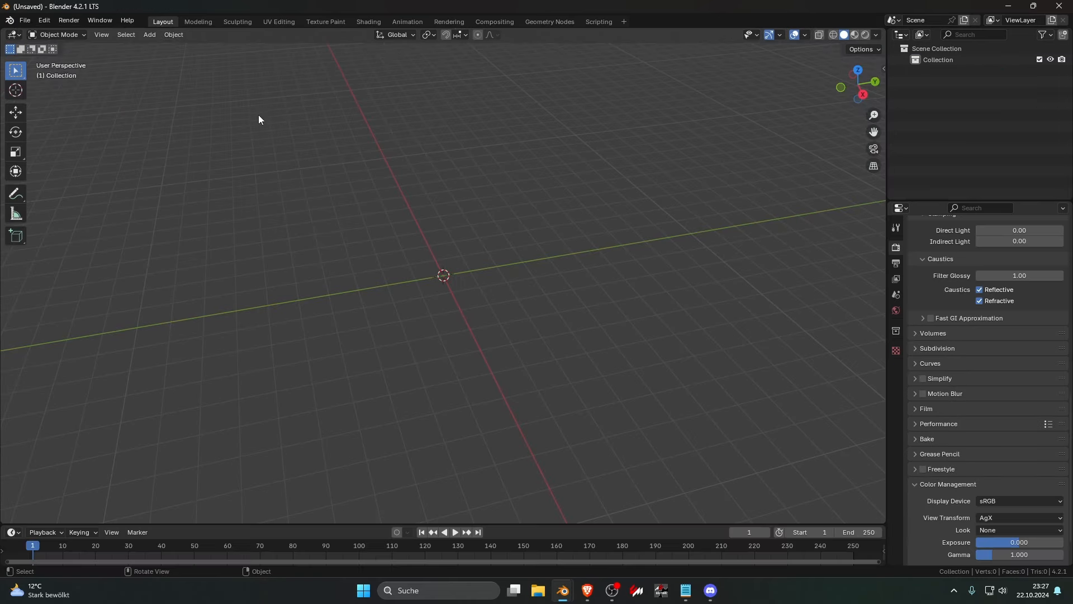
# Enlarge the timeline area and switch it to the Asset Browser
pyautogui.moveTo(259, 522); pyautogui.dragTo(263, 307)
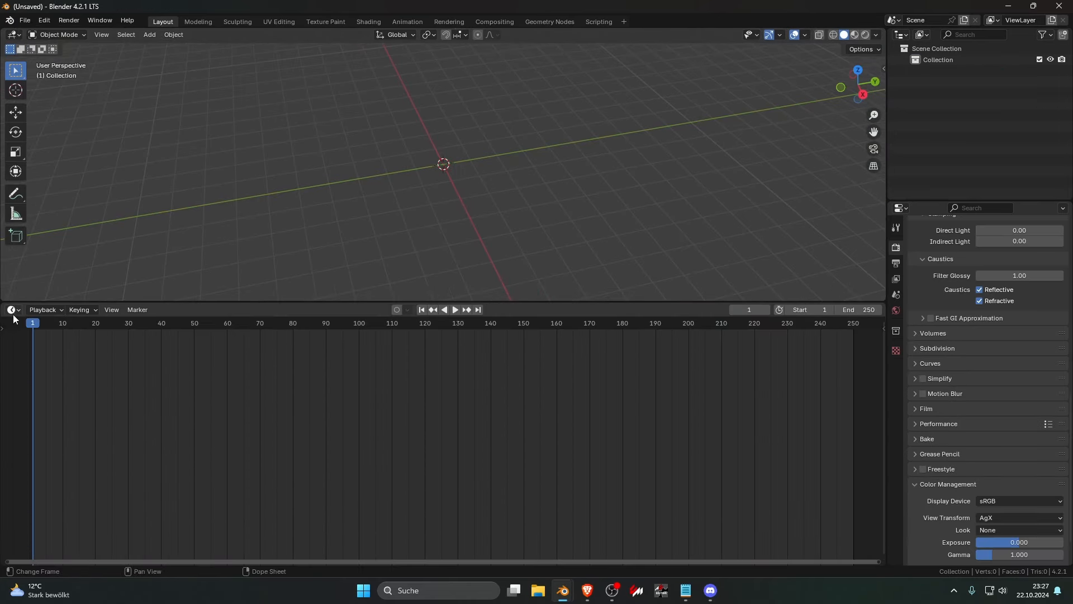
pyautogui.click(14, 309)
pyautogui.click(380, 377)
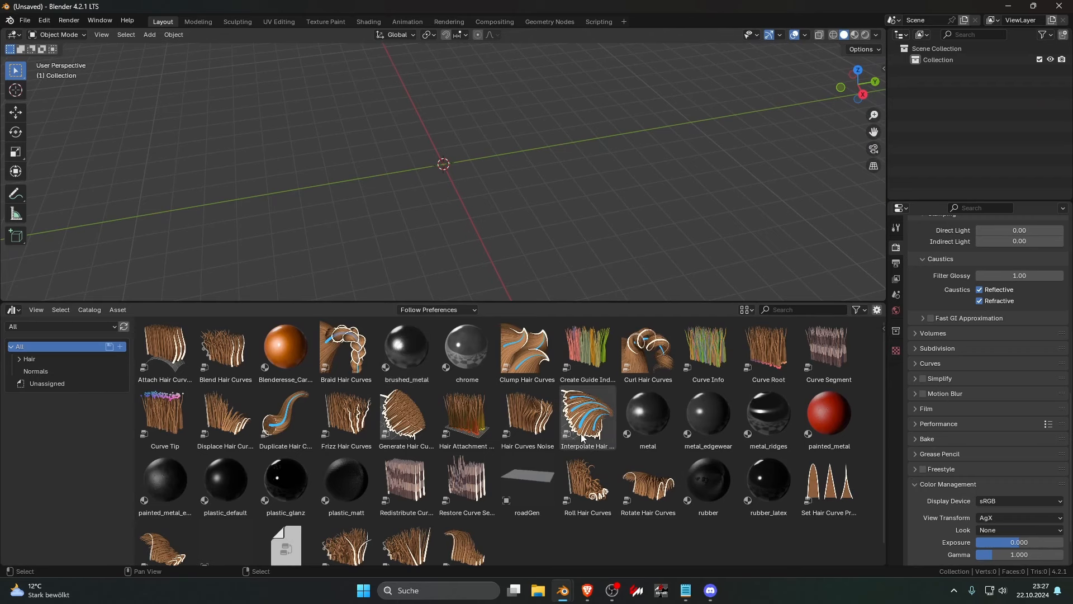
# Place the sideobjects_terrain asset from the library at the scene's world origin and deselect the appended objects
pyautogui.scroll(-1, 559, 462)
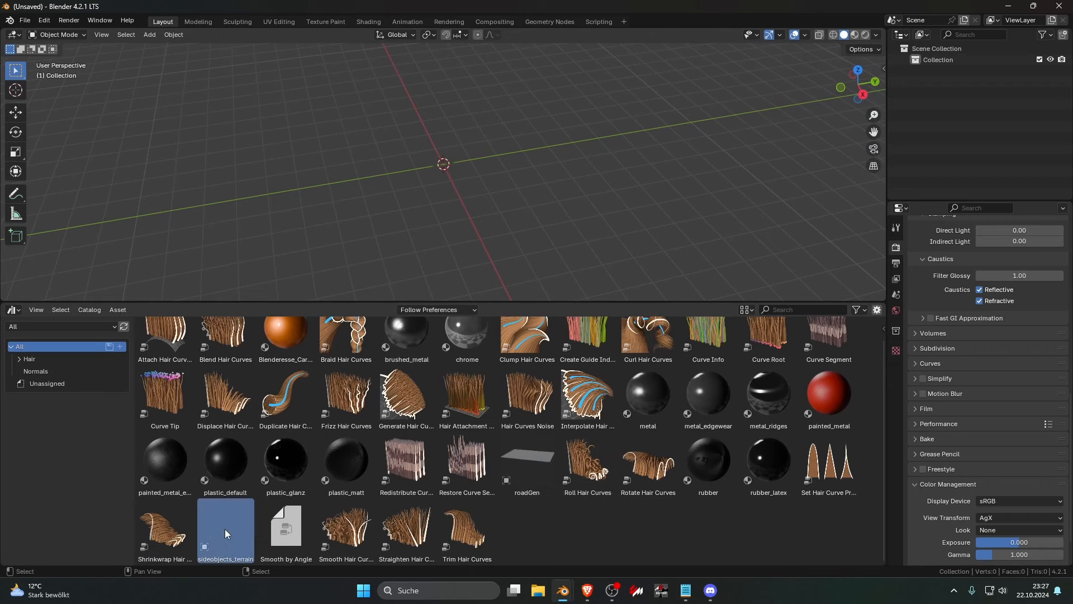
pyautogui.moveTo(225, 528); pyautogui.dragTo(445, 169)
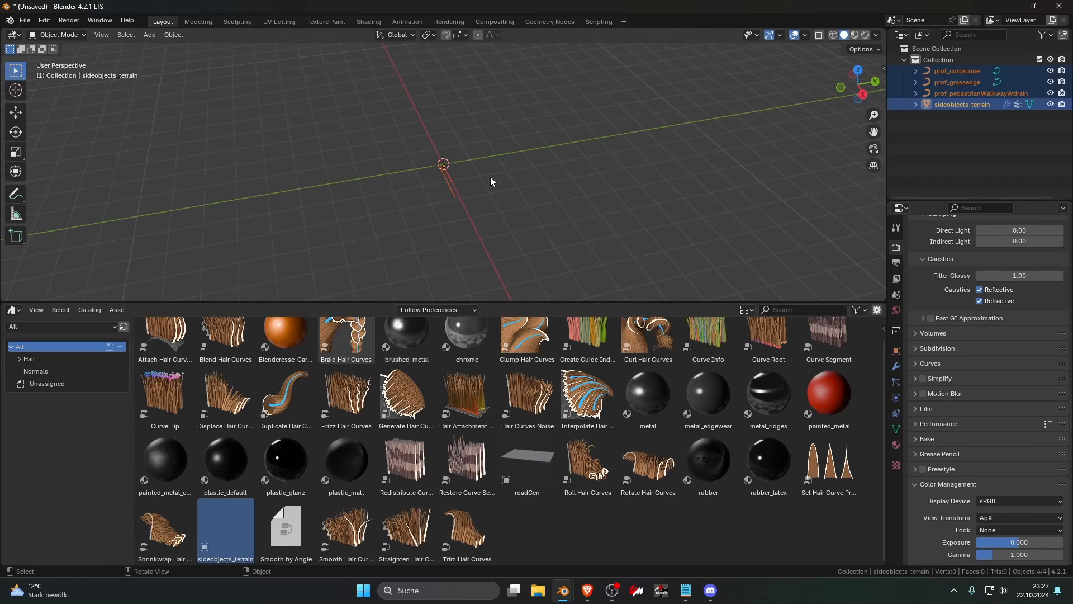
pyautogui.click(487, 178)
pyautogui.click(457, 183)
pyautogui.click(514, 177)
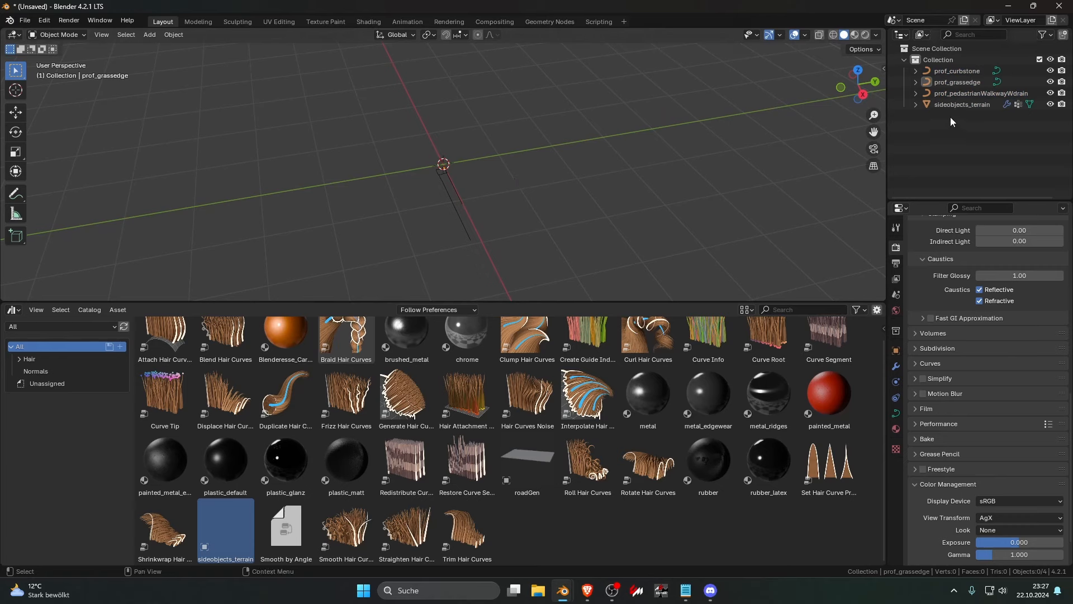
# Inspect the base mesh of sideobjects_terrain in Edit Mode, then return to Object Mode
pyautogui.click(963, 105)
pyautogui.press('Tab')
pyautogui.click(527, 190)
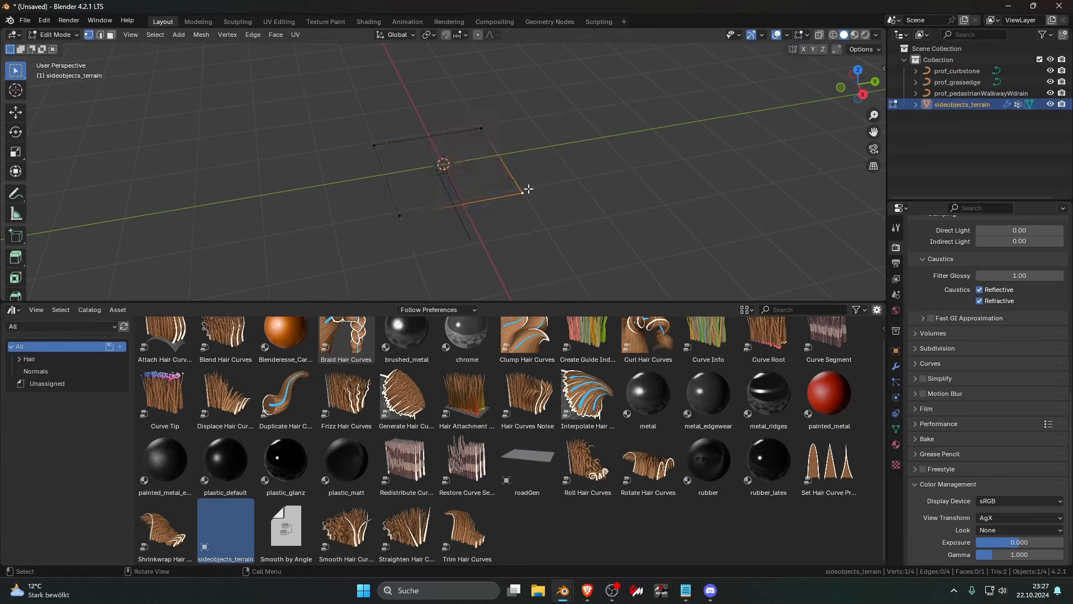
pyautogui.click(556, 192)
pyautogui.press('Tab')
pyautogui.click(545, 195)
# In top view, add a mesh plane and merge its vertices into a single vertex
pyautogui.press('KP_7')
pyautogui.hotkey('shift', 'a')
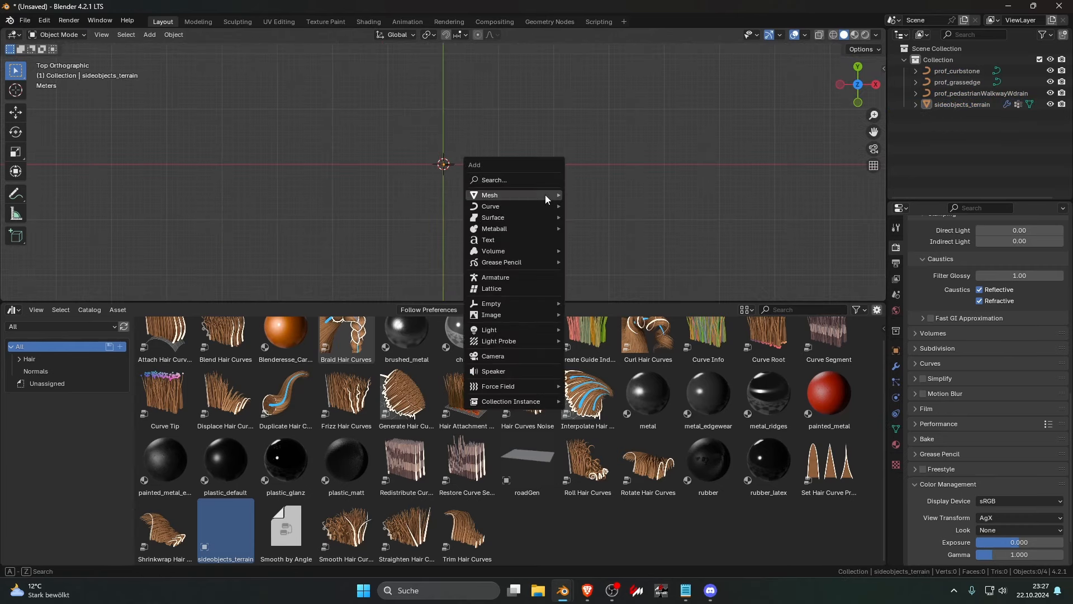
pyautogui.click(577, 194)
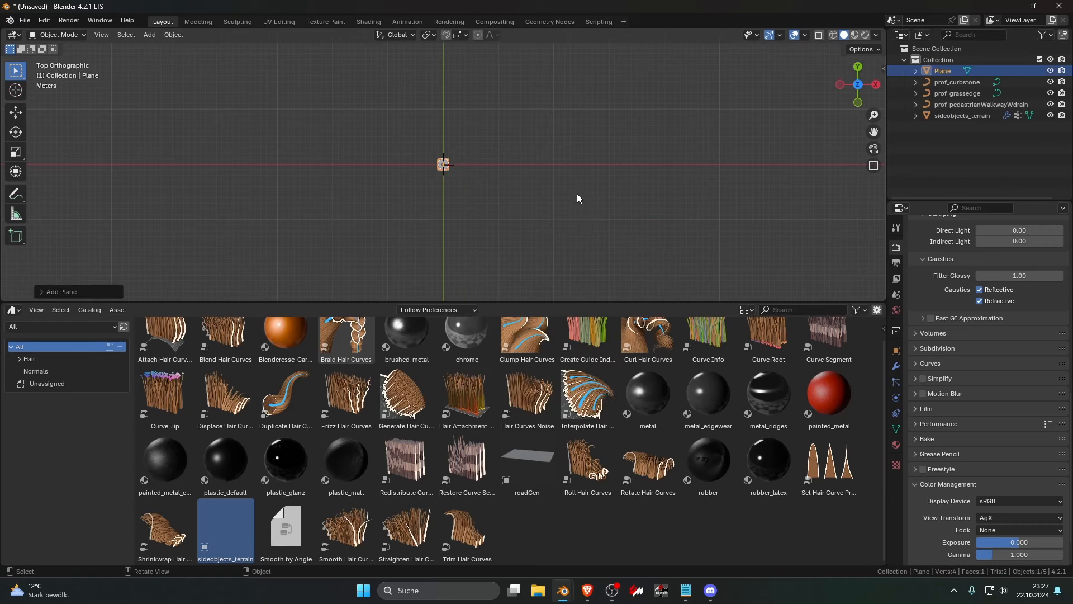
pyautogui.press('Tab')
pyautogui.press('m')
pyautogui.click(560, 191)
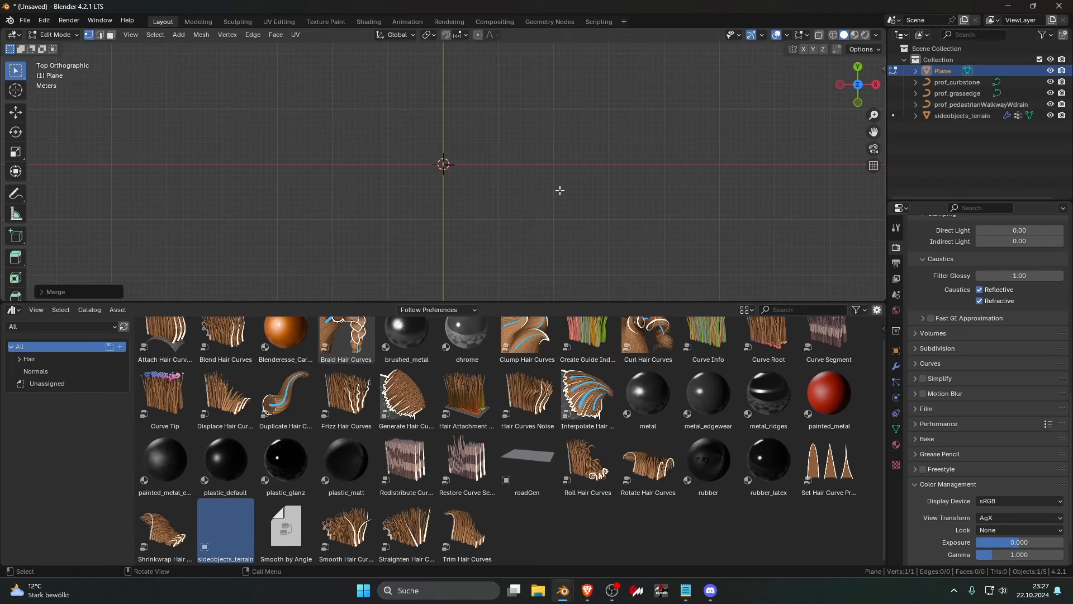
# Move the single vertex along positive X from the origin and extrude it into a winding path of seven segments
pyautogui.keyDown('shift'); pyautogui.moveTo(538, 188); pyautogui.dragTo(360, 197, button='middle'); pyautogui.keyUp('shift')
pyautogui.press('g')
pyautogui.click(441, 211)
pyautogui.press('e')
pyautogui.click(502, 193)
pyautogui.press('e')
pyautogui.click(616, 110)
pyautogui.keyDown('shift'); pyautogui.moveTo(467, 176); pyautogui.dragTo(315, 242, button='middle'); pyautogui.keyUp('shift')
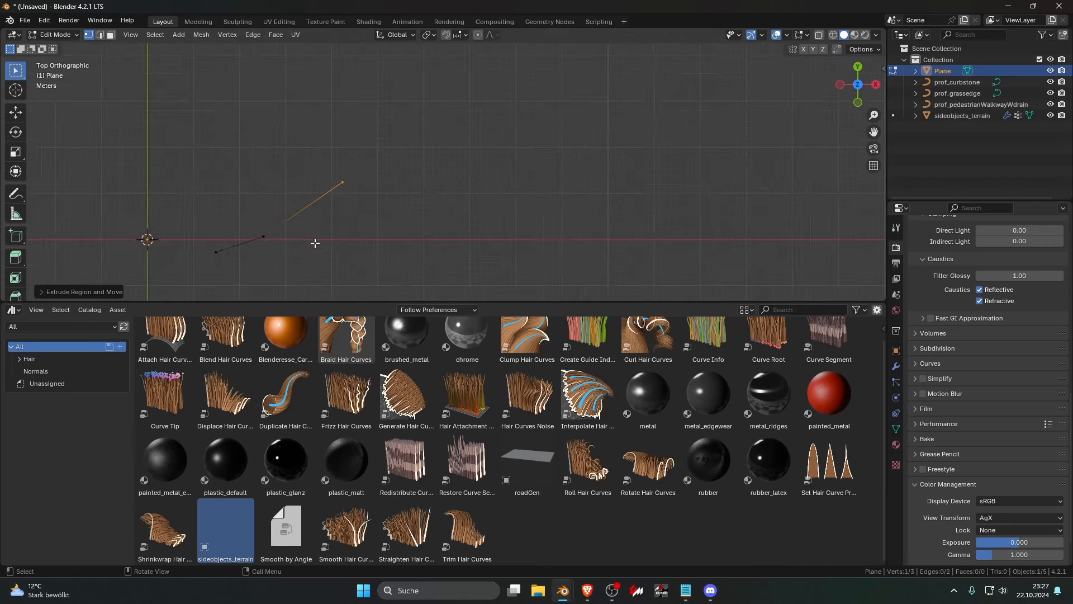
pyautogui.scroll(-1, 315, 243)
pyautogui.press('e')
pyautogui.click(507, 158)
pyautogui.press('e')
pyautogui.click(659, 168)
pyautogui.press('e')
pyautogui.click(820, 255)
pyautogui.press('e')
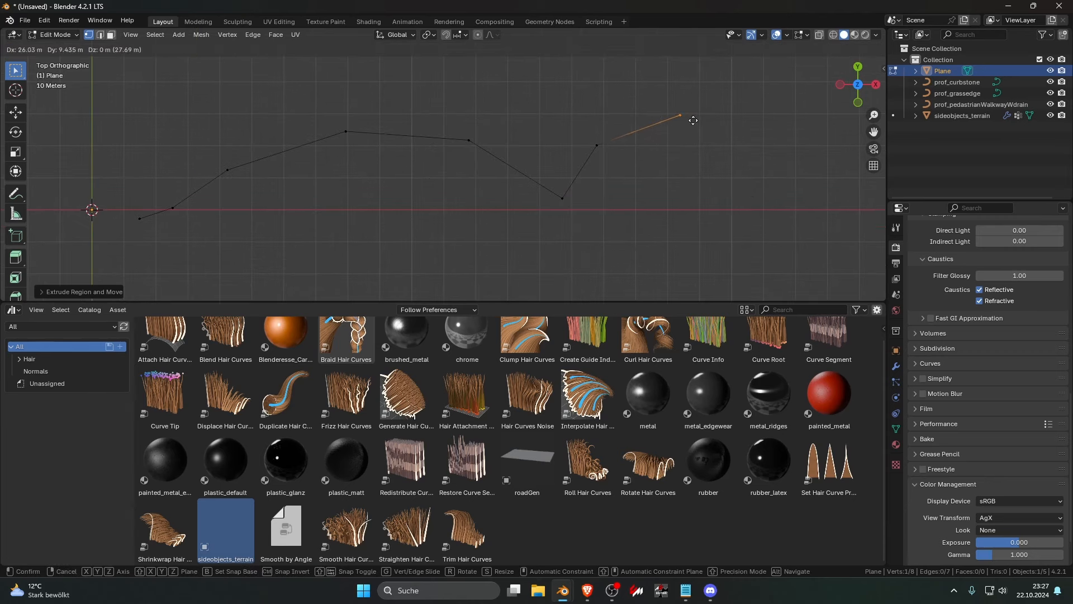
pyautogui.click(723, 103)
pyautogui.press('Tab')
# Smooth the path with a Subdivision Surface modifier at viewport level 4 and apply it
pyautogui.click(897, 366)
pyautogui.click(964, 245)
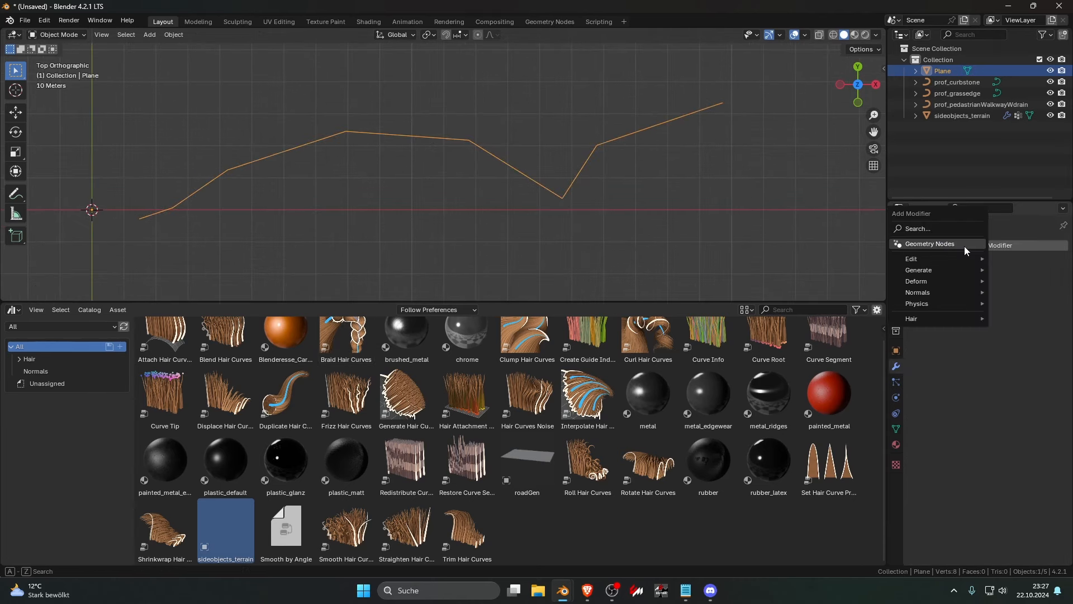
pyautogui.click(965, 246)
pyautogui.click(1008, 243)
pyautogui.write('s')
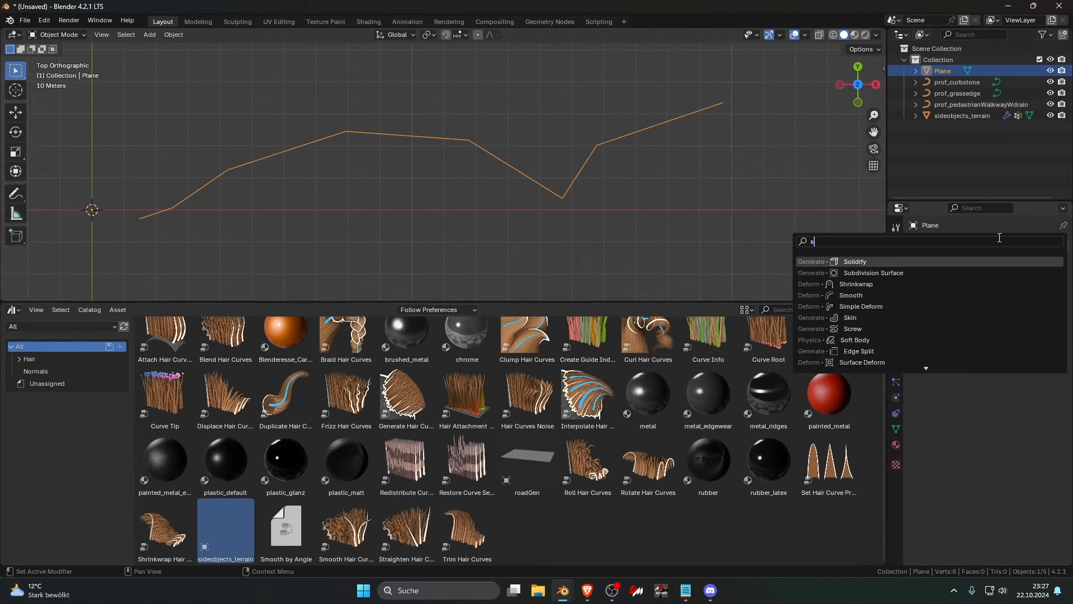
pyautogui.click(962, 272)
pyautogui.click(1049, 309)
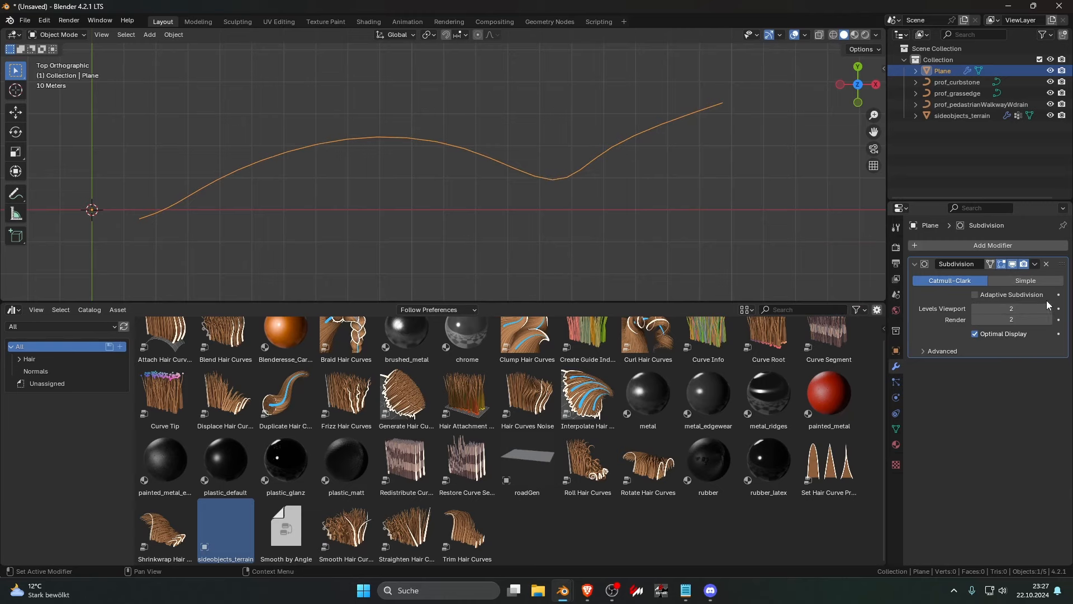
pyautogui.click(1049, 310)
pyautogui.click(1049, 310)
pyautogui.click(1036, 265)
pyautogui.click(1034, 277)
pyautogui.click(510, 179)
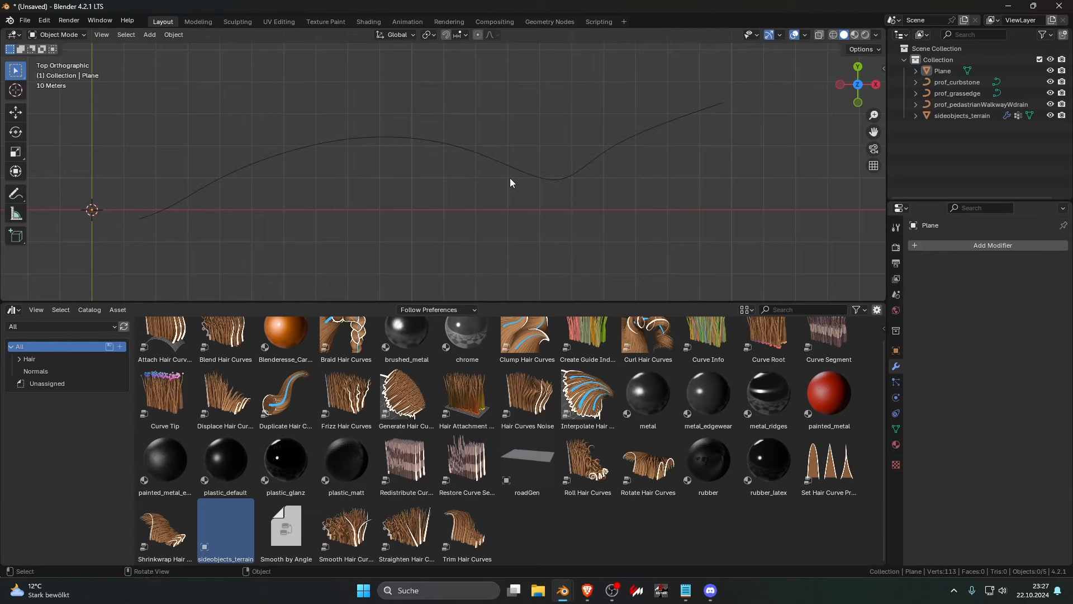
pyautogui.keyDown('shift'); pyautogui.moveTo(277, 171); pyautogui.dragTo(439, 156, button='middle'); pyautogui.keyUp('shift')
pyautogui.scroll(2, 439, 157)
pyautogui.click(440, 161)
pyautogui.click(981, 243)
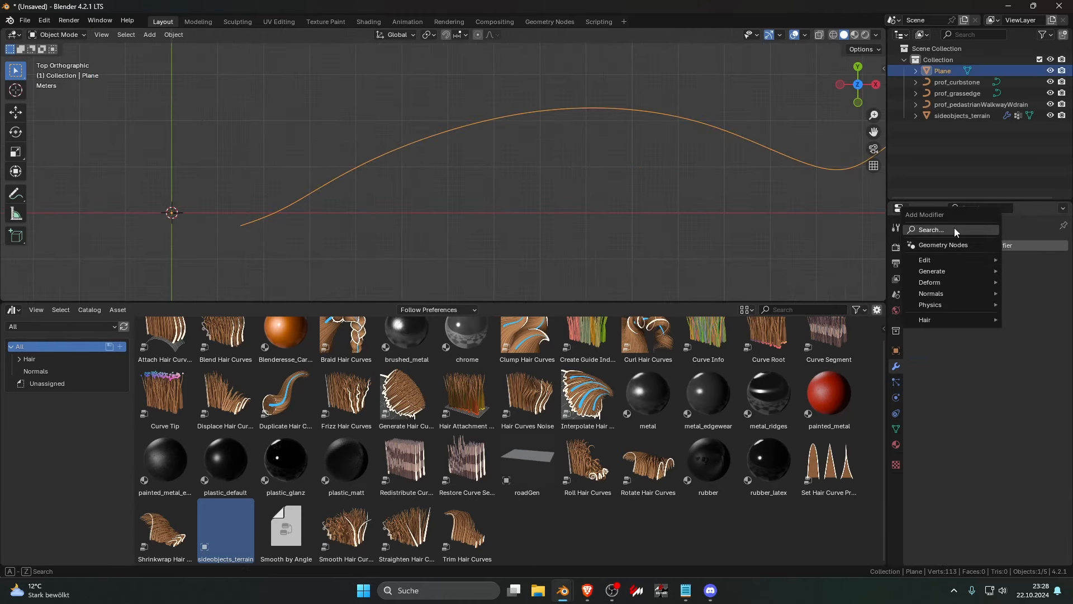
pyautogui.click(957, 244)
pyautogui.click(920, 281)
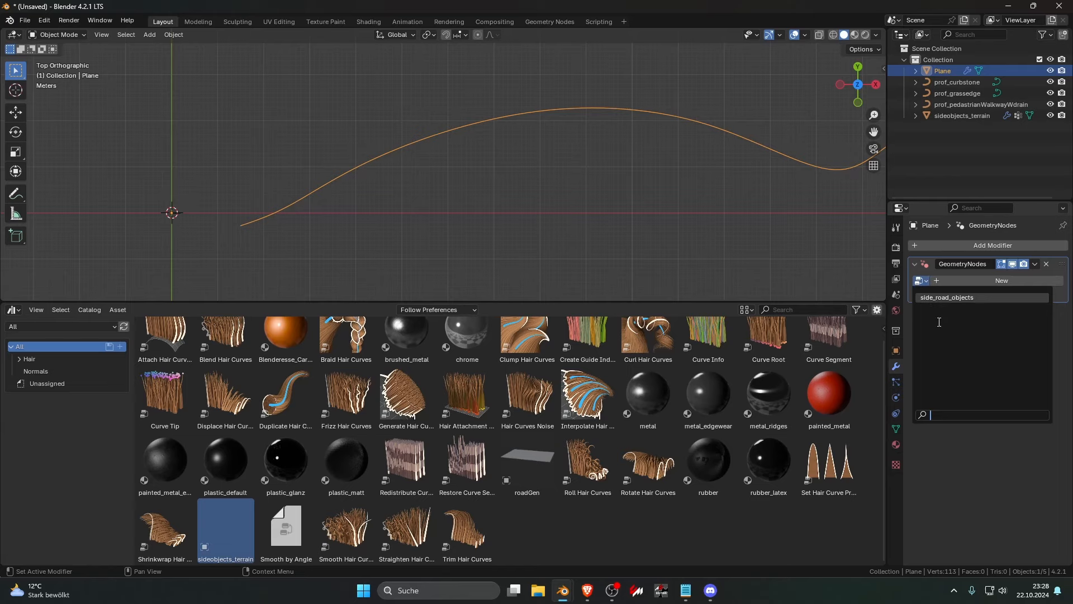
pyautogui.press('Escape')
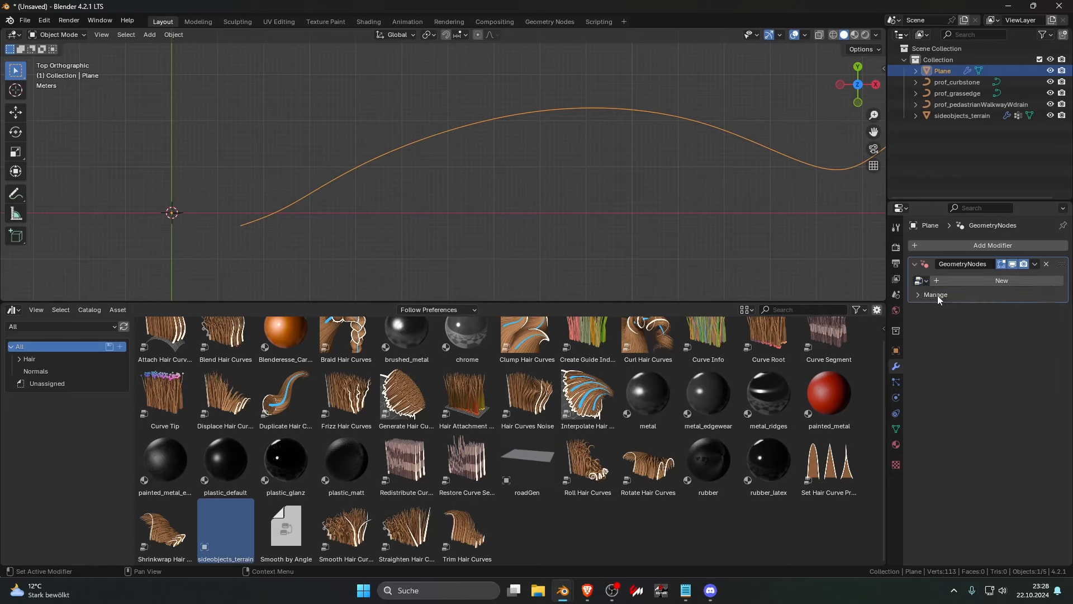
pyautogui.click(920, 296)
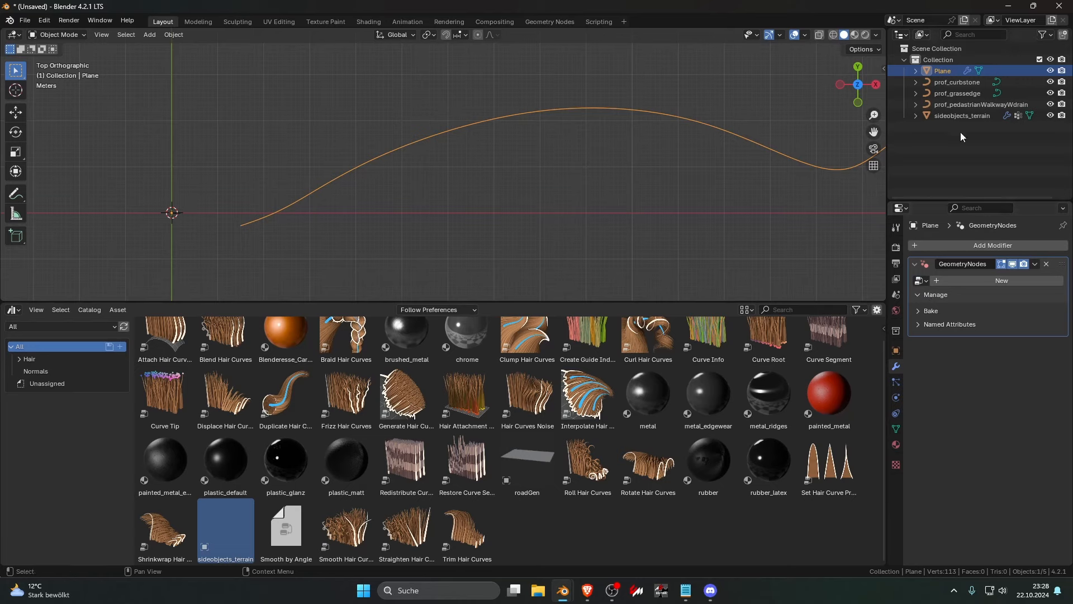
pyautogui.click(1047, 264)
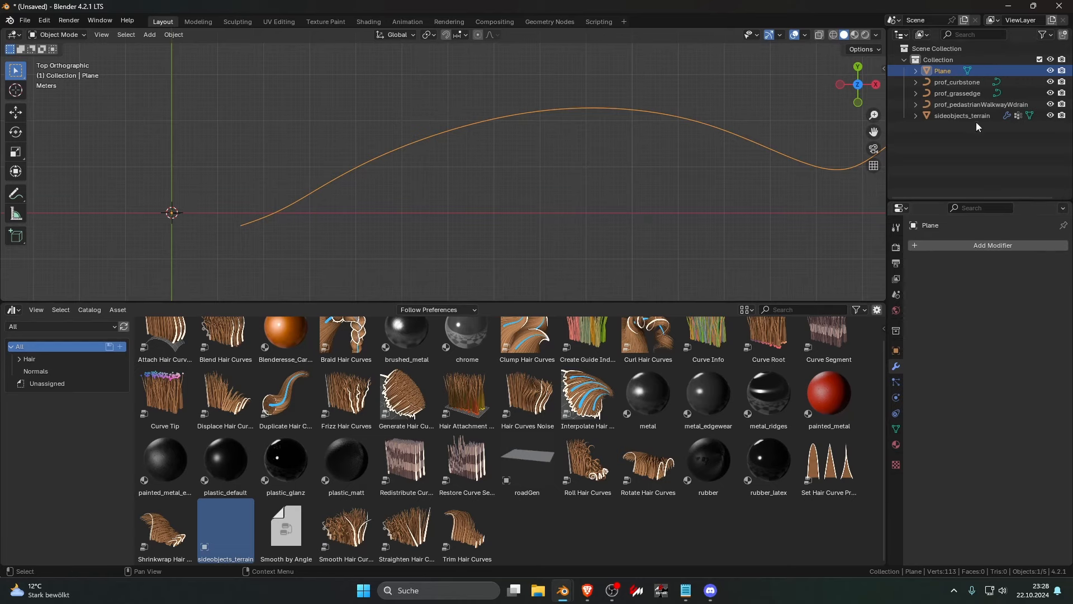
# Join the path Plane into sideobjects_terrain and enter Edit Mode on the combined mesh
pyautogui.keyDown('ctrl'); pyautogui.click(955, 116); pyautogui.keyUp('ctrl')
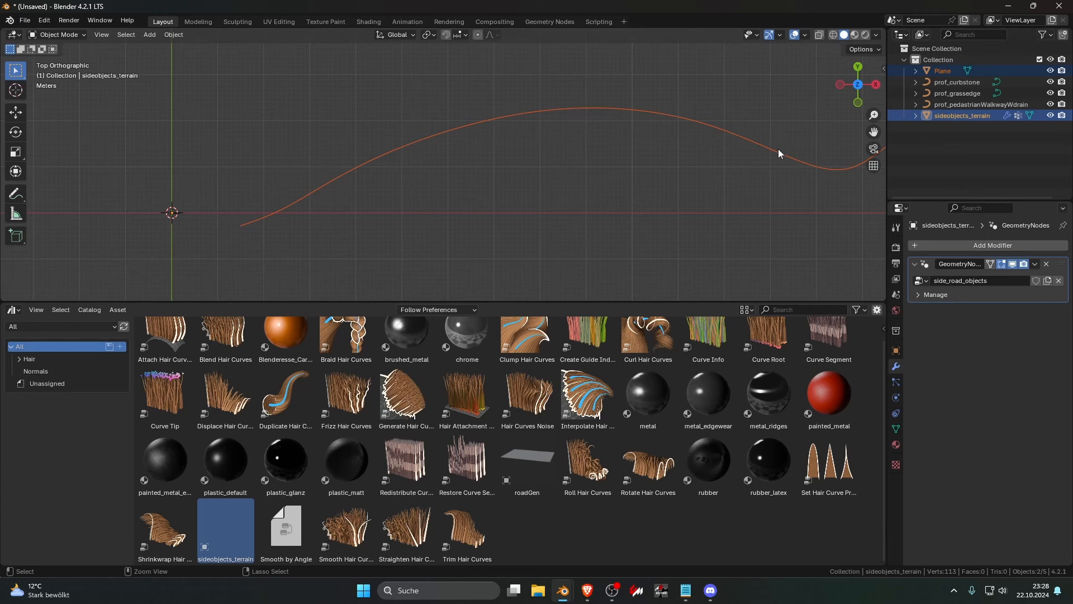
pyautogui.press('Delete')
pyautogui.press('Tab')
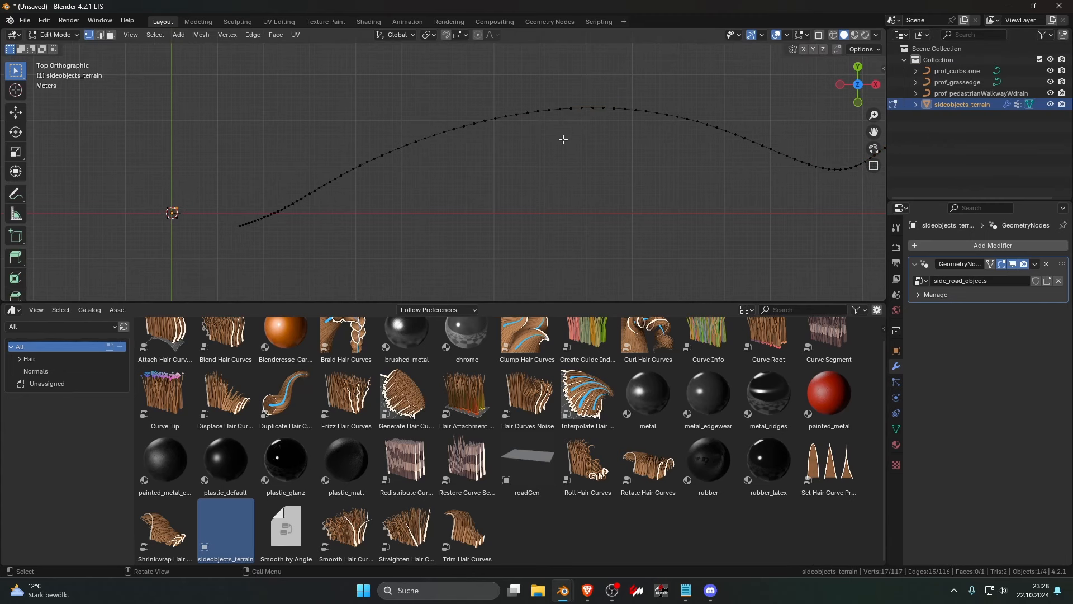
# Remove the whole path's linked vertices from the curbstone vertex group and assign them to ped_walk_drain_Invert
pyautogui.click(527, 113)
pyautogui.hotkey('ctrl', 'l')
pyautogui.click(897, 429)
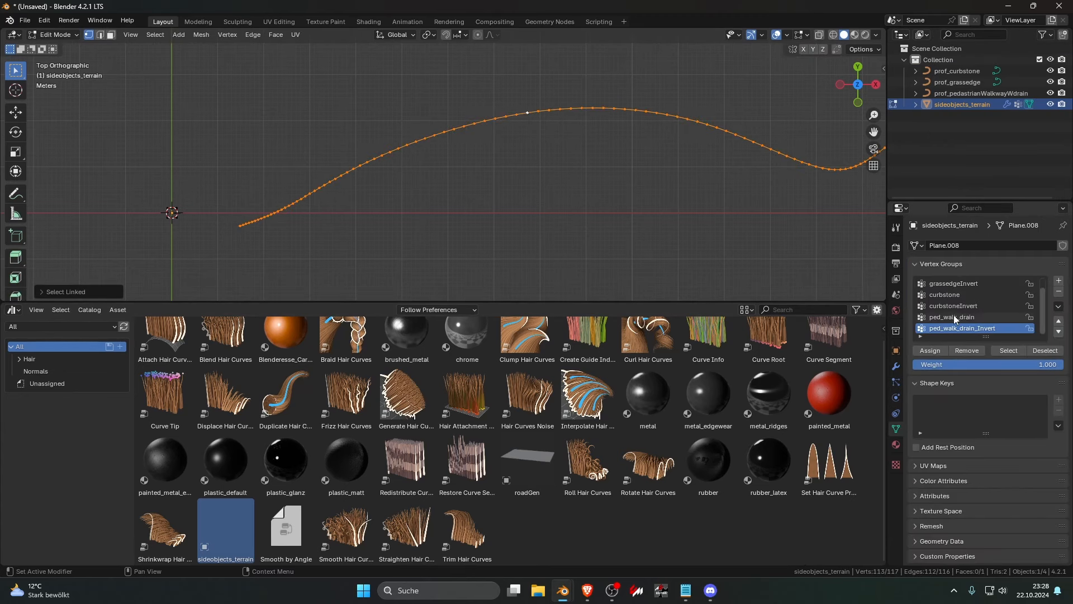
pyautogui.click(945, 295)
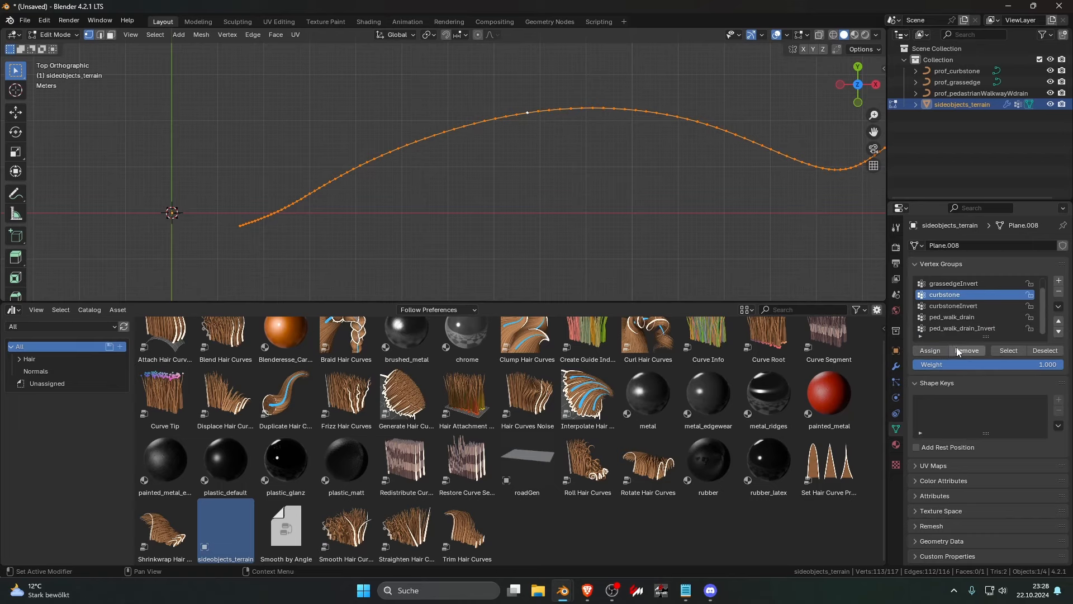
pyautogui.moveTo(671, 263); pyautogui.dragTo(448, 227, button='middle')
pyautogui.click(983, 354)
pyautogui.click(962, 328)
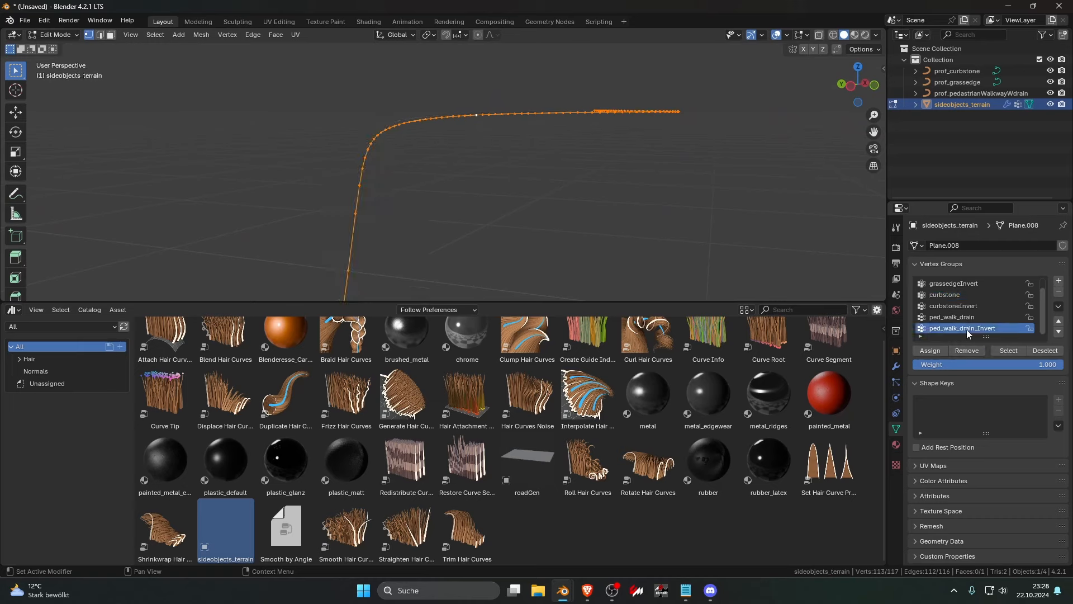
pyautogui.click(930, 351)
pyautogui.press('Tab')
# Examine the walkway swept along the path up close and from afar, and check the list of available vertex groups
pyautogui.click(615, 212)
pyautogui.moveTo(615, 212); pyautogui.dragTo(522, 122, button='middle')
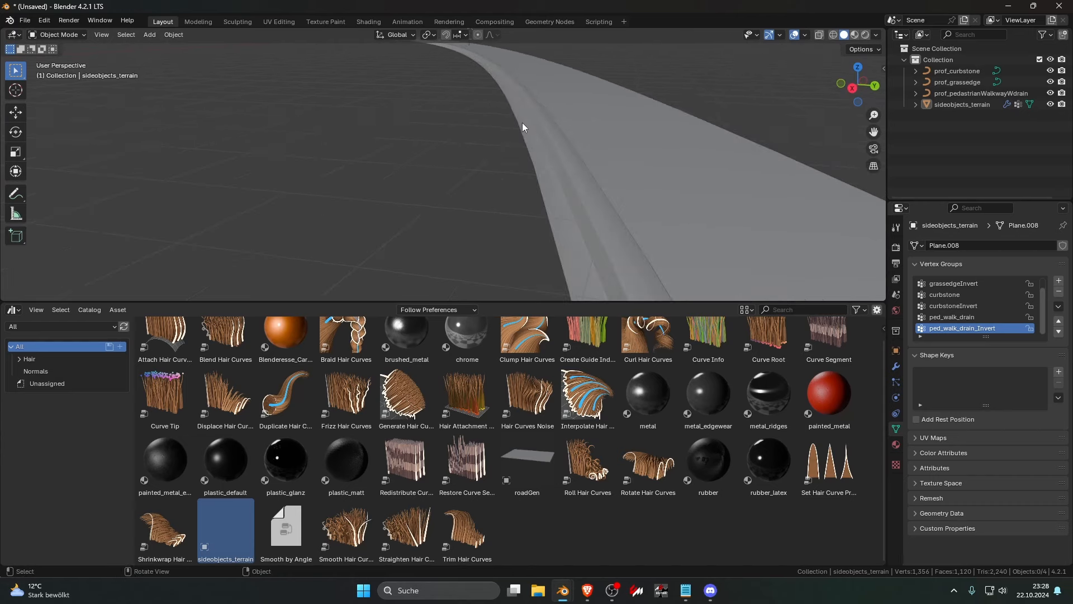
pyautogui.click(520, 126)
pyautogui.click(482, 161)
pyautogui.scroll(-5, 511, 156)
pyautogui.click(469, 166)
pyautogui.click(522, 179)
pyautogui.scroll(1, 942, 309)
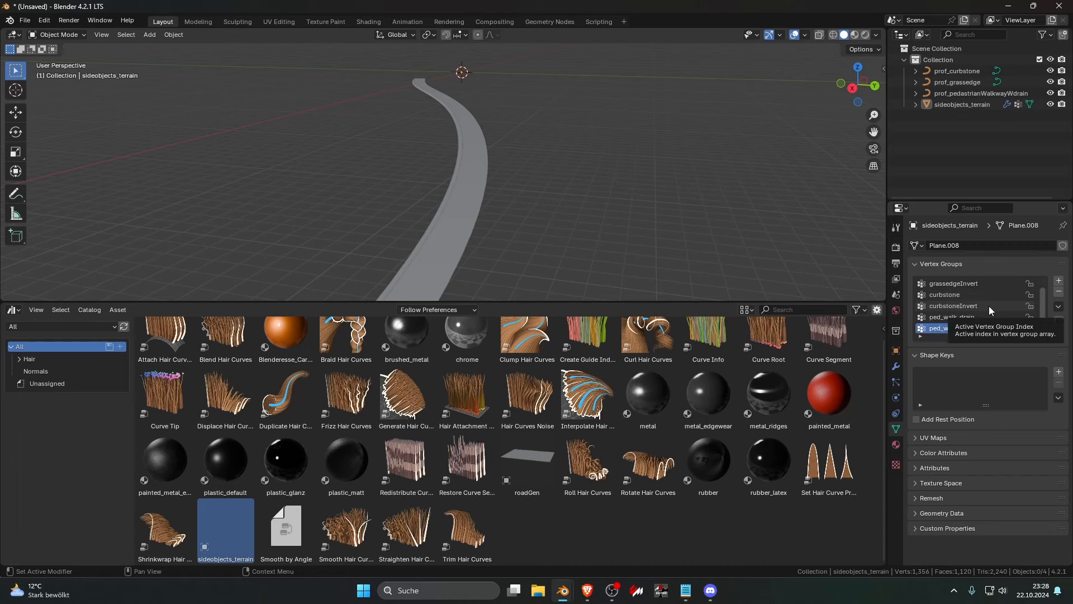
pyautogui.scroll(-1, 995, 317)
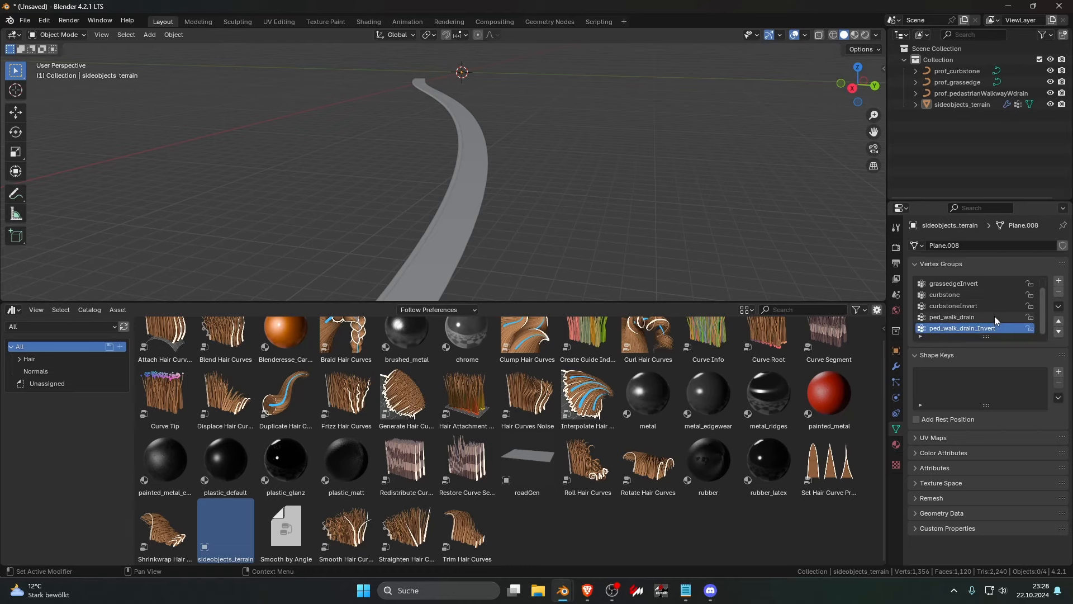
pyautogui.scroll(1, 994, 317)
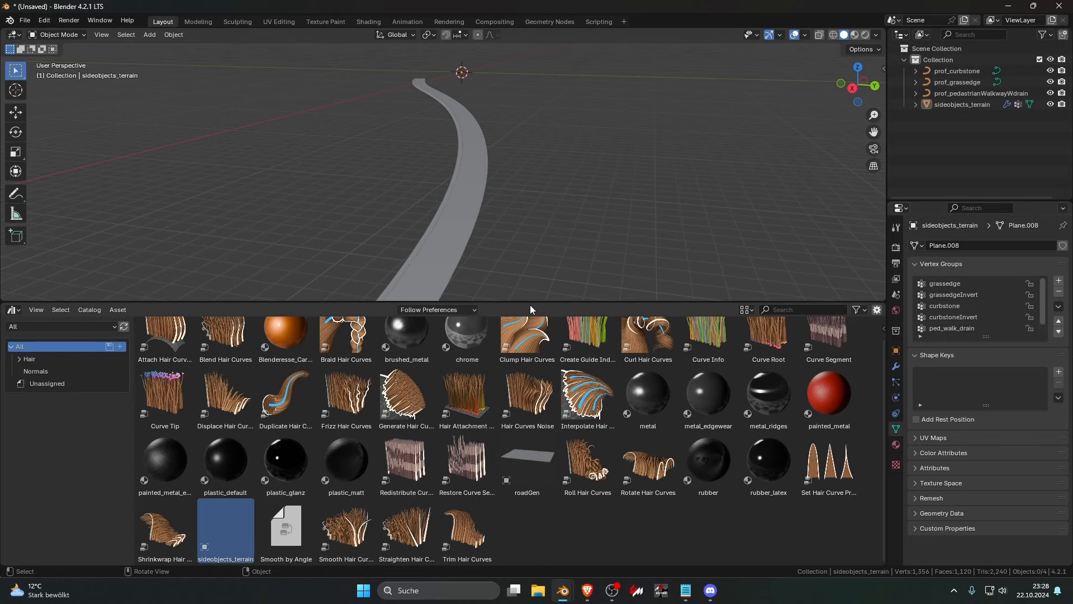
# Enlarge the 3D viewport and examine the walkway's curb and drain edge along the curved path
pyautogui.moveTo(530, 305); pyautogui.dragTo(572, 468)
pyautogui.click(465, 325)
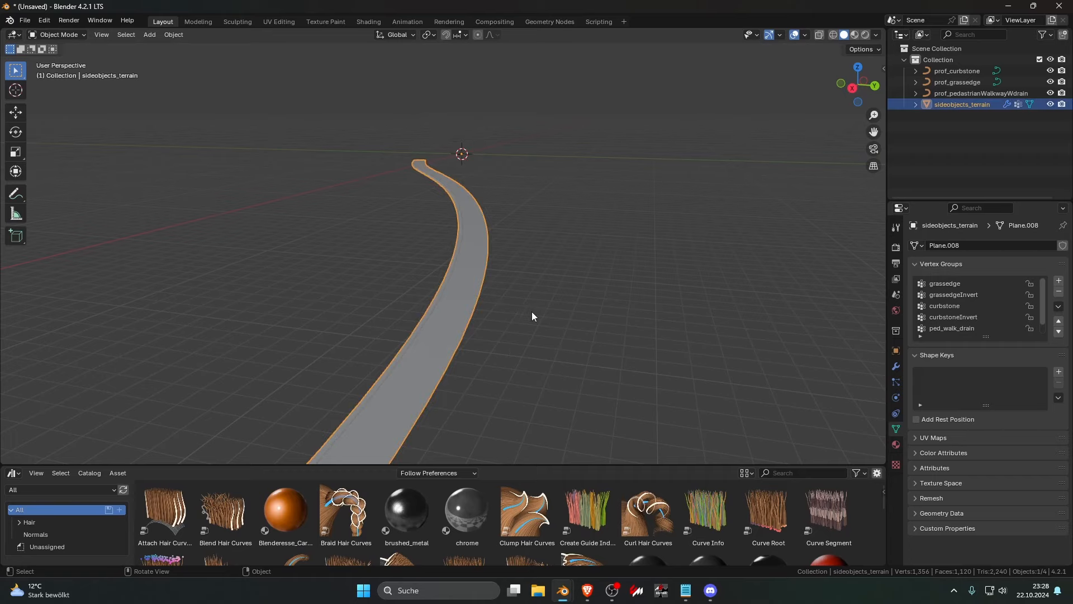
pyautogui.click(531, 311)
pyautogui.click(478, 301)
pyautogui.click(508, 297)
pyautogui.moveTo(505, 296); pyautogui.dragTo(746, 284, button='middle')
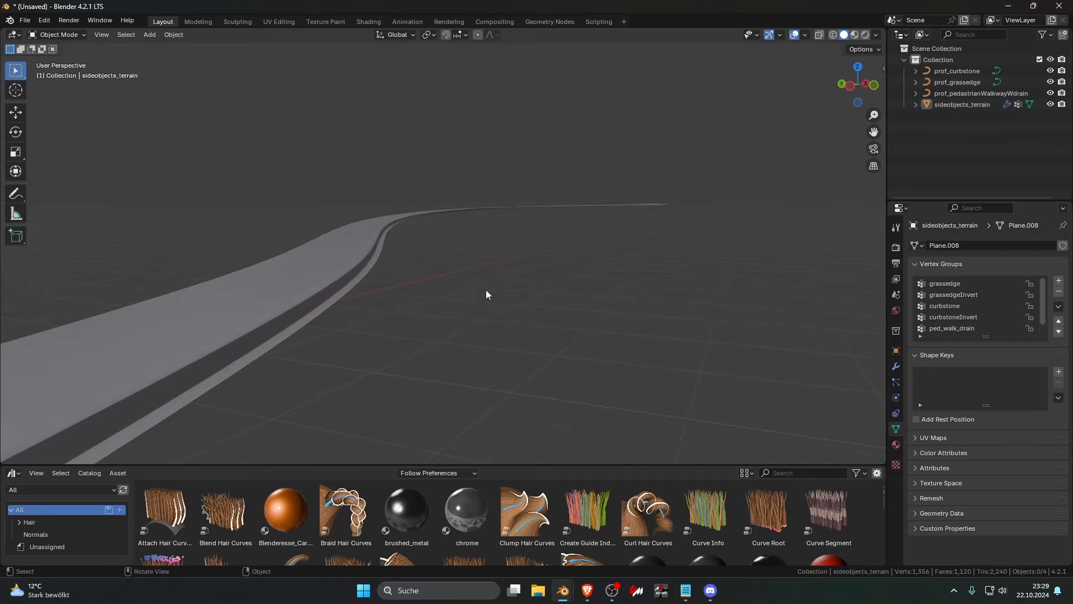
pyautogui.scroll(2, 486, 294)
pyautogui.click(413, 298)
pyautogui.click(476, 301)
pyautogui.click(419, 305)
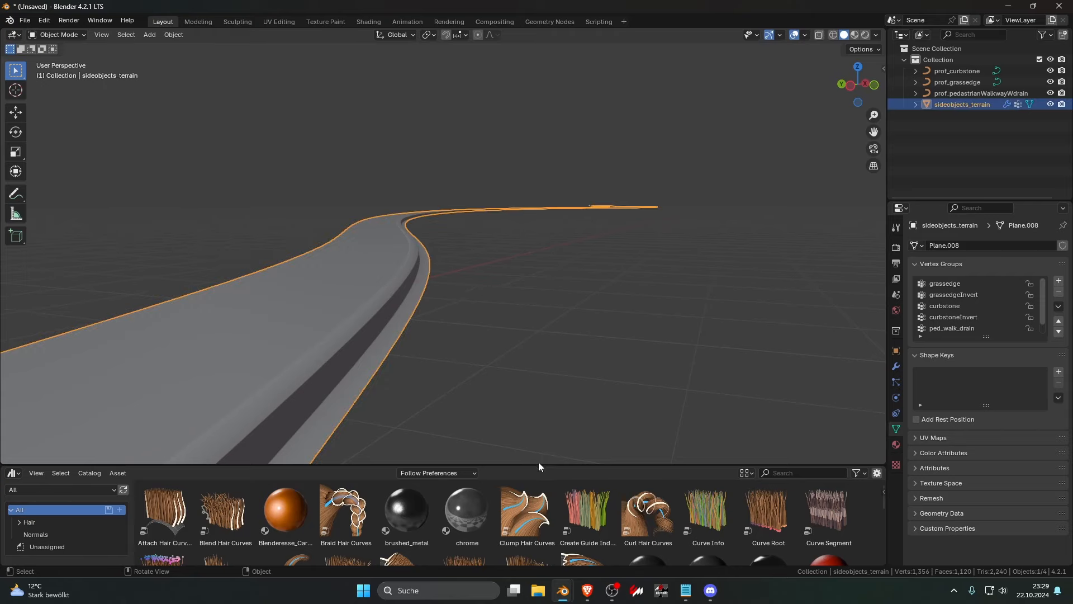
# Examine the walkway surface and its curb and drain edge from several angles along the curved path
pyautogui.click(956, 82)
pyautogui.click(959, 105)
pyautogui.click(421, 324)
pyautogui.click(403, 327)
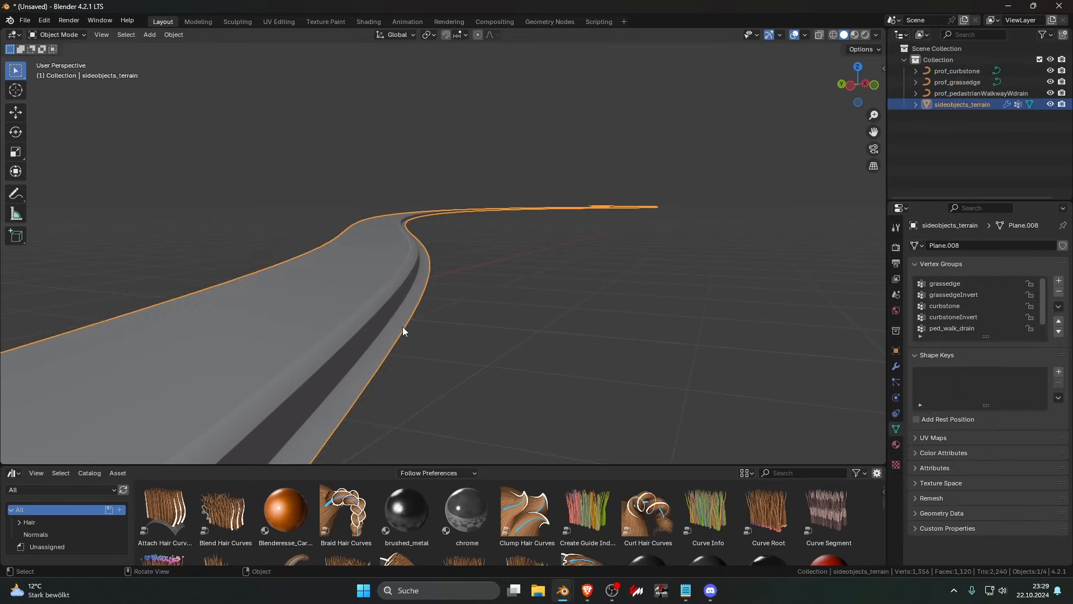
pyautogui.click(443, 326)
pyautogui.moveTo(459, 289); pyautogui.dragTo(459, 289, button='middle')
pyautogui.click(468, 285)
pyautogui.click(573, 287)
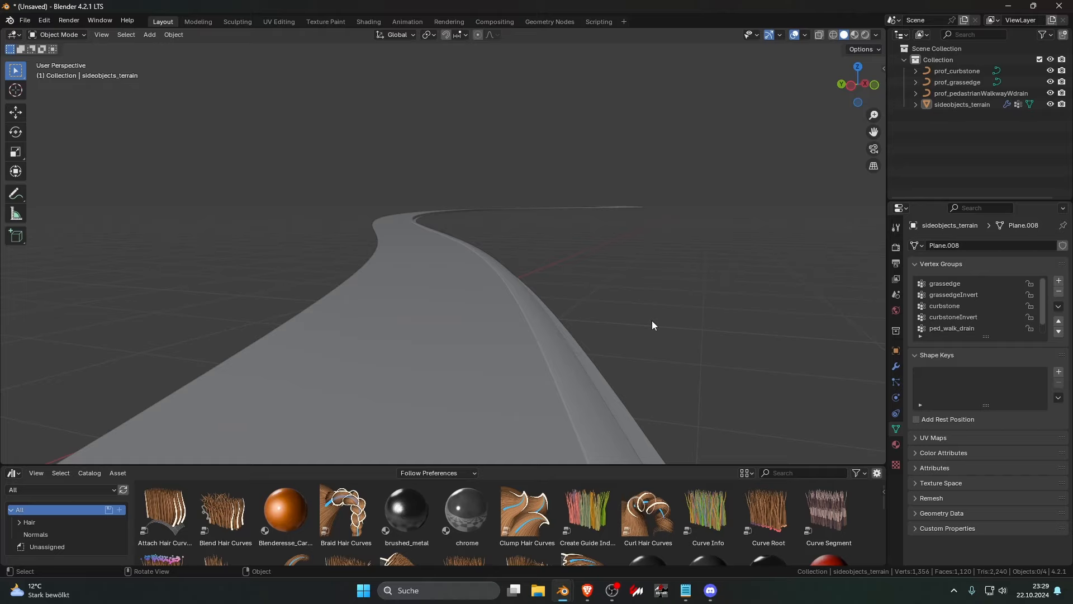
pyautogui.moveTo(347, 284); pyautogui.dragTo(228, 294)
pyautogui.hotkey('alt', 'a')
pyautogui.moveTo(521, 233); pyautogui.dragTo(436, 271, button='middle')
pyautogui.click(436, 271)
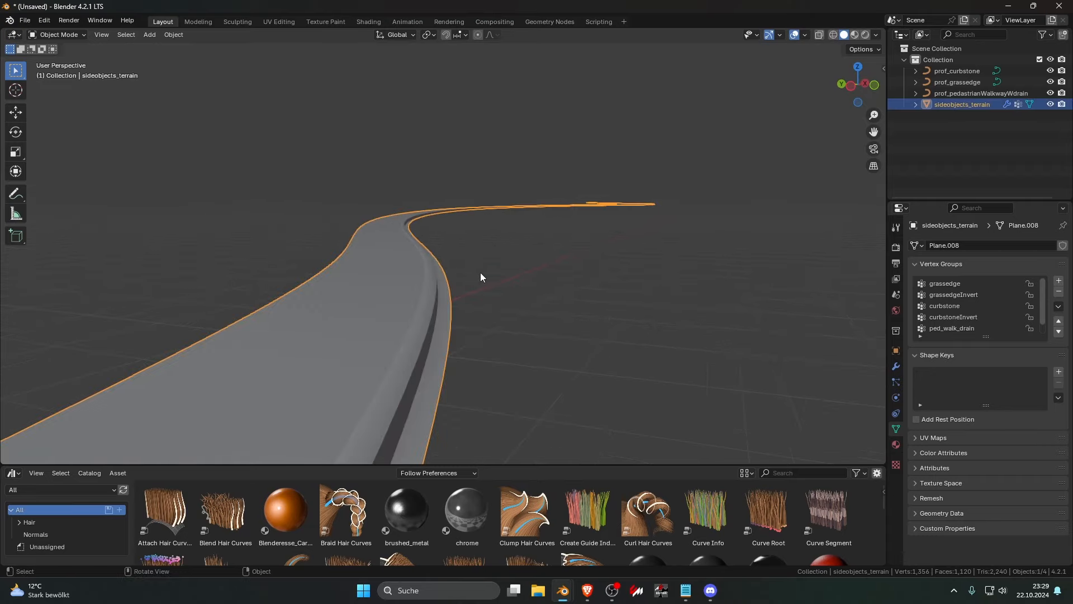
pyautogui.click(430, 289)
pyautogui.click(429, 297)
pyautogui.click(457, 305)
pyautogui.click(459, 308)
pyautogui.click(470, 319)
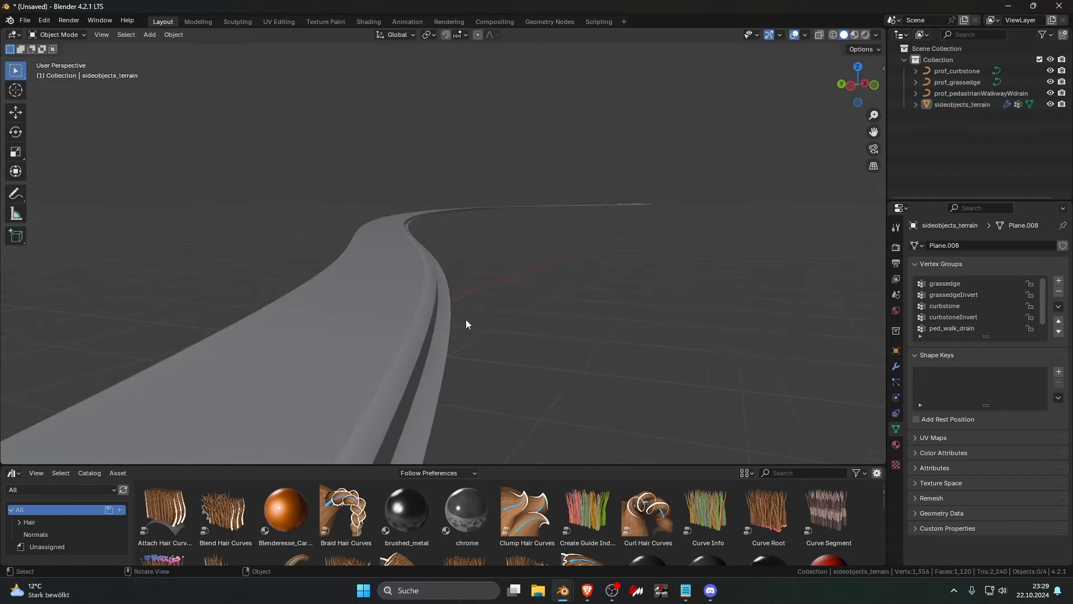
pyautogui.click(391, 321)
pyautogui.click(515, 324)
pyautogui.click(435, 309)
pyautogui.click(479, 317)
pyautogui.click(437, 320)
pyautogui.click(501, 321)
pyautogui.click(442, 327)
pyautogui.click(486, 324)
pyautogui.click(445, 311)
pyautogui.click(479, 313)
pyautogui.click(444, 310)
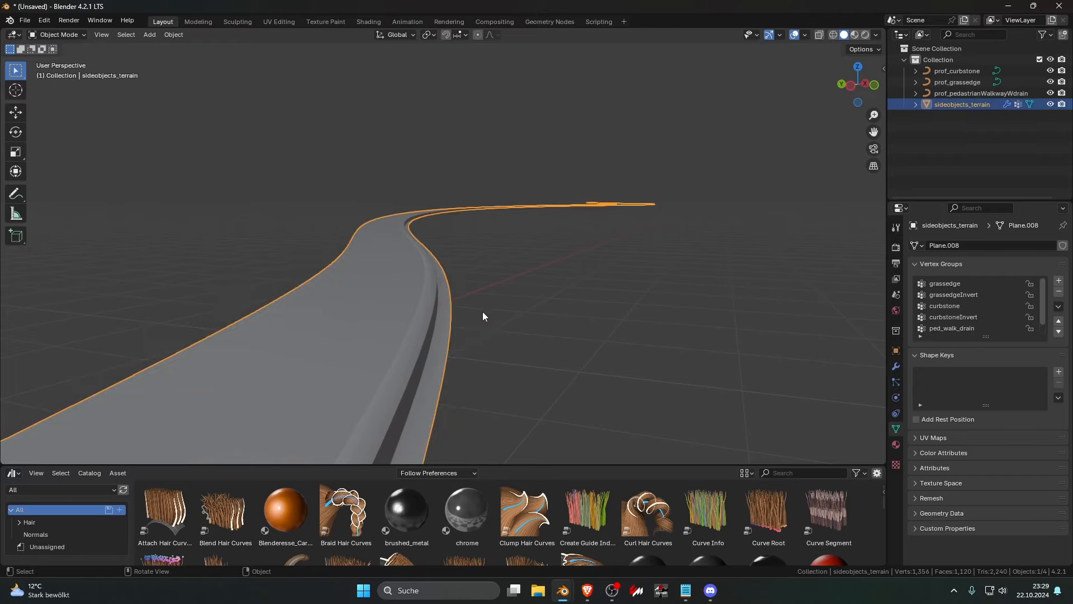
pyautogui.click(484, 313)
pyautogui.click(438, 311)
pyautogui.click(491, 310)
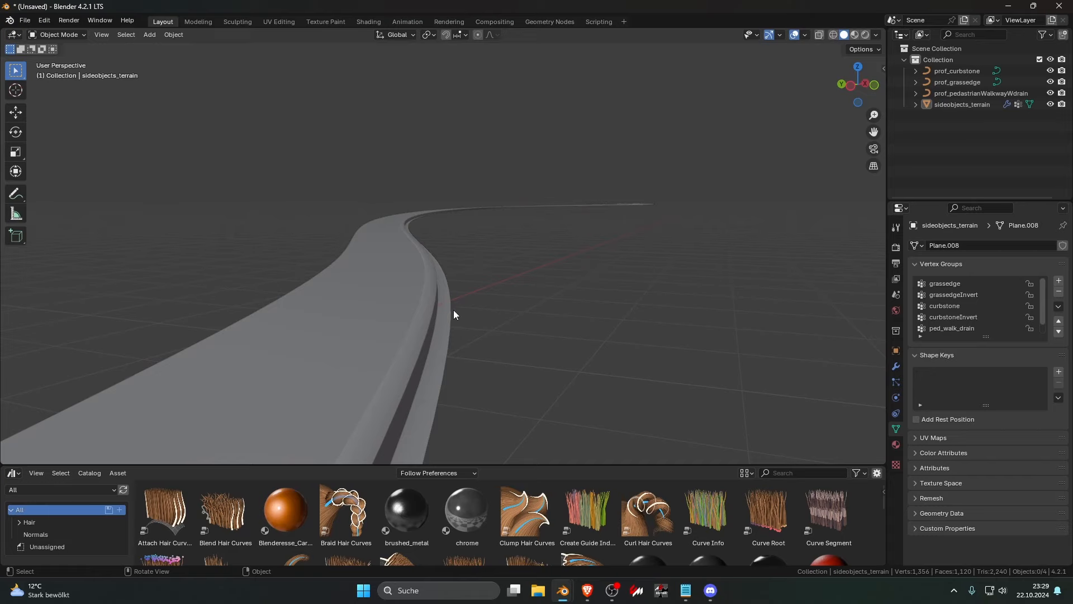
pyautogui.click(447, 310)
pyautogui.click(482, 309)
pyautogui.click(441, 309)
pyautogui.click(467, 307)
pyautogui.click(445, 310)
pyautogui.click(473, 312)
pyautogui.click(436, 312)
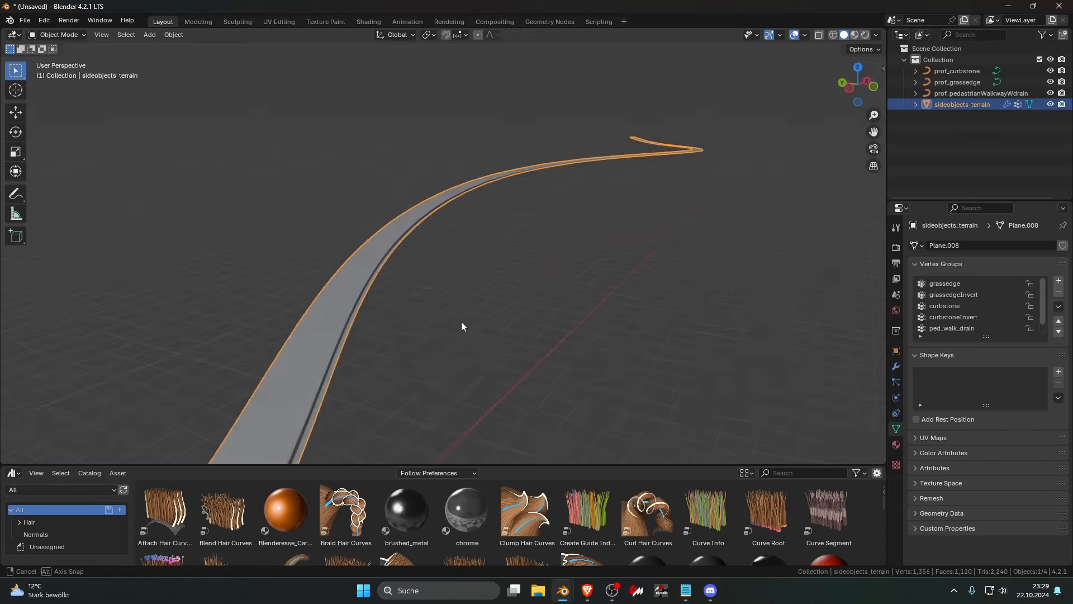
pyautogui.click(455, 326)
pyautogui.click(431, 309)
pyautogui.click(479, 307)
pyautogui.scroll(-3, 480, 306)
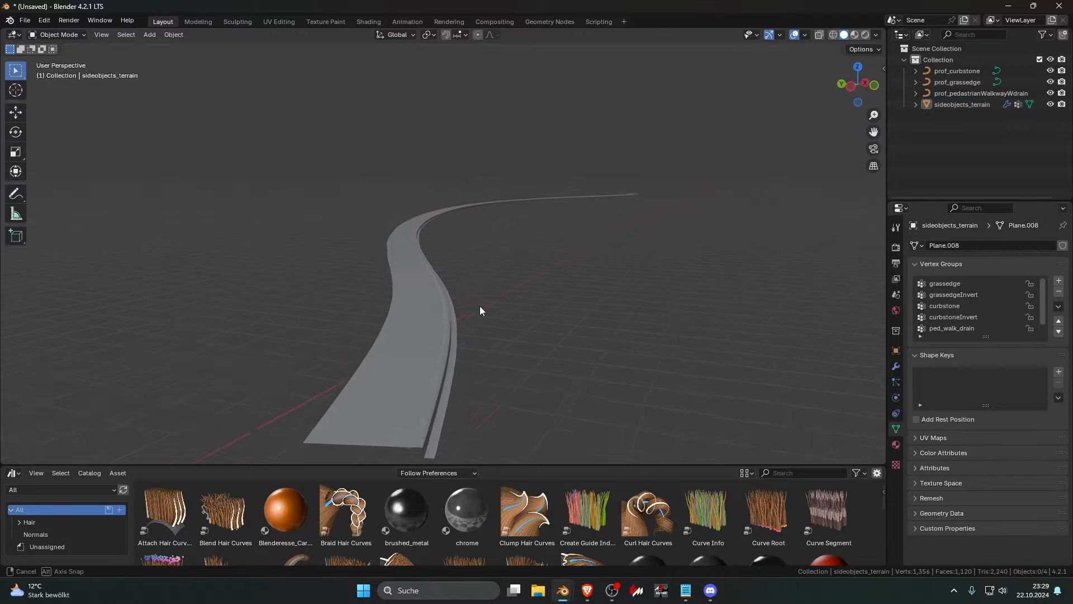
pyautogui.scroll(2, 479, 317)
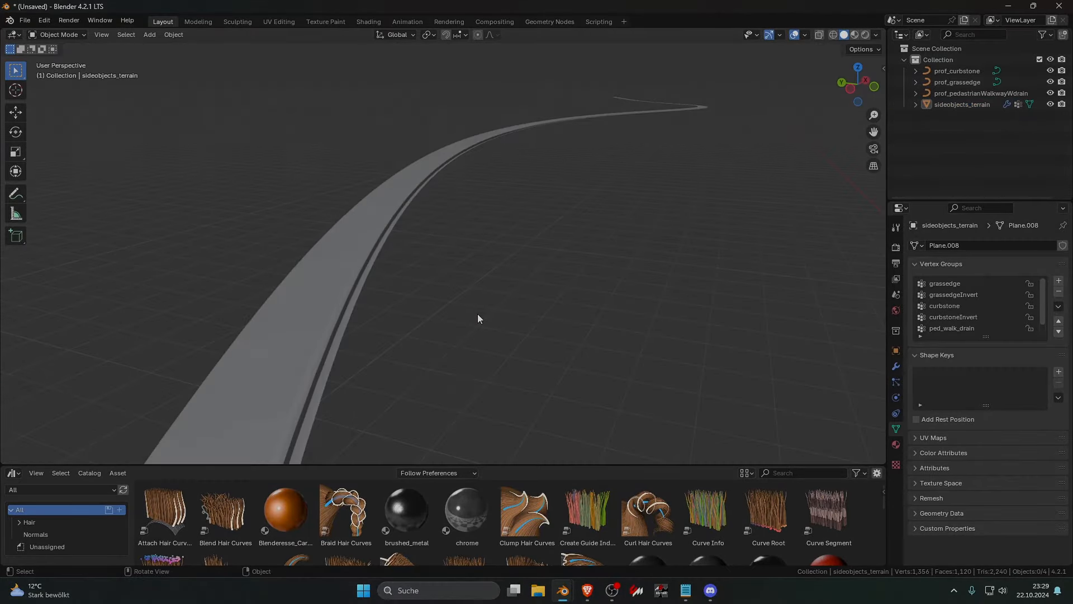